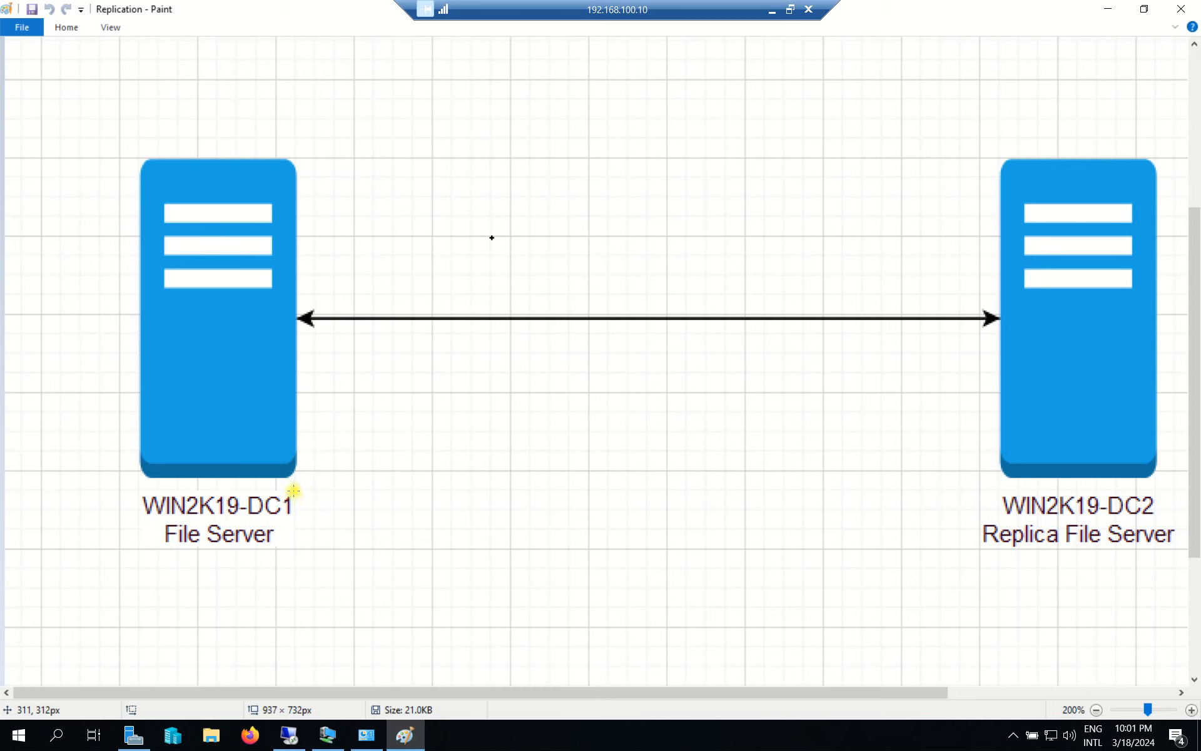
# Circle the File Server label, draw an arrow from DC1 to DC2, then minimize Paint.
pyautogui.moveTo(145, 537)
pyautogui.mouseDown()
pyautogui.moveTo(164, 571)
pyautogui.moveTo(308, 548)
pyautogui.moveTo(251, 523)
pyautogui.mouseUp()
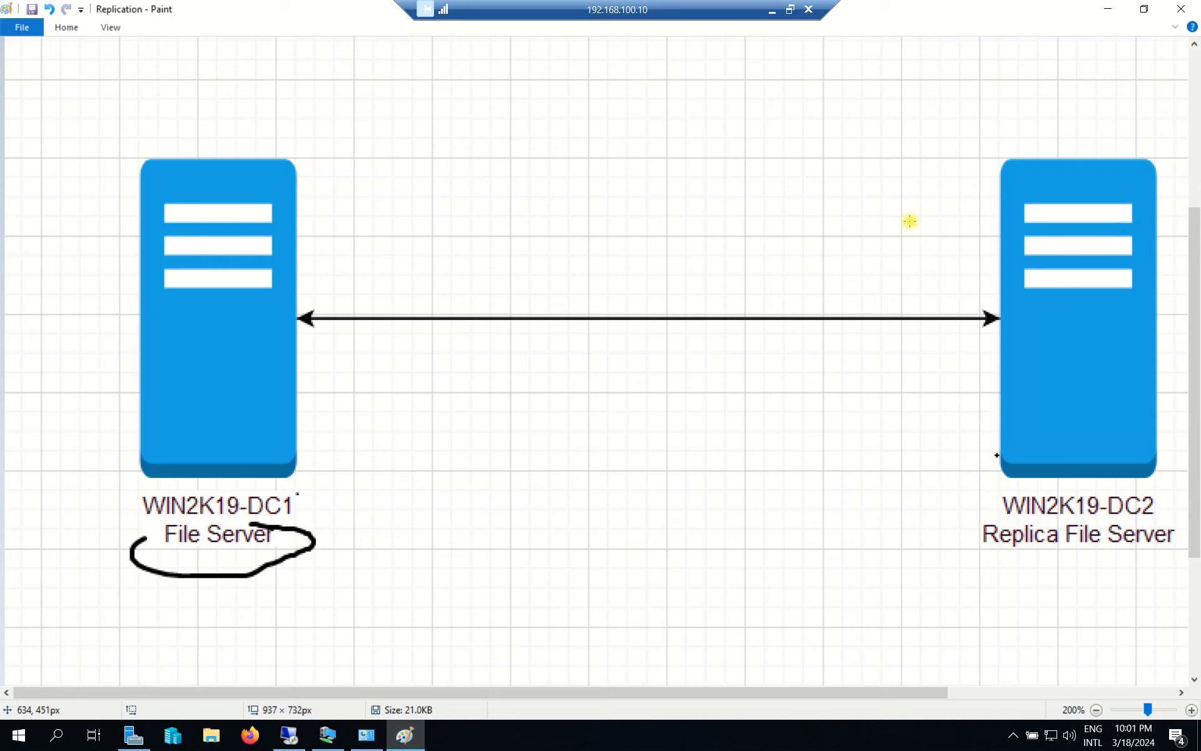
pyautogui.moveTo(921, 98)
pyautogui.mouseDown()
pyautogui.moveTo(973, 126)
pyautogui.moveTo(909, 174)
pyautogui.moveTo(934, 168)
pyautogui.mouseUp()
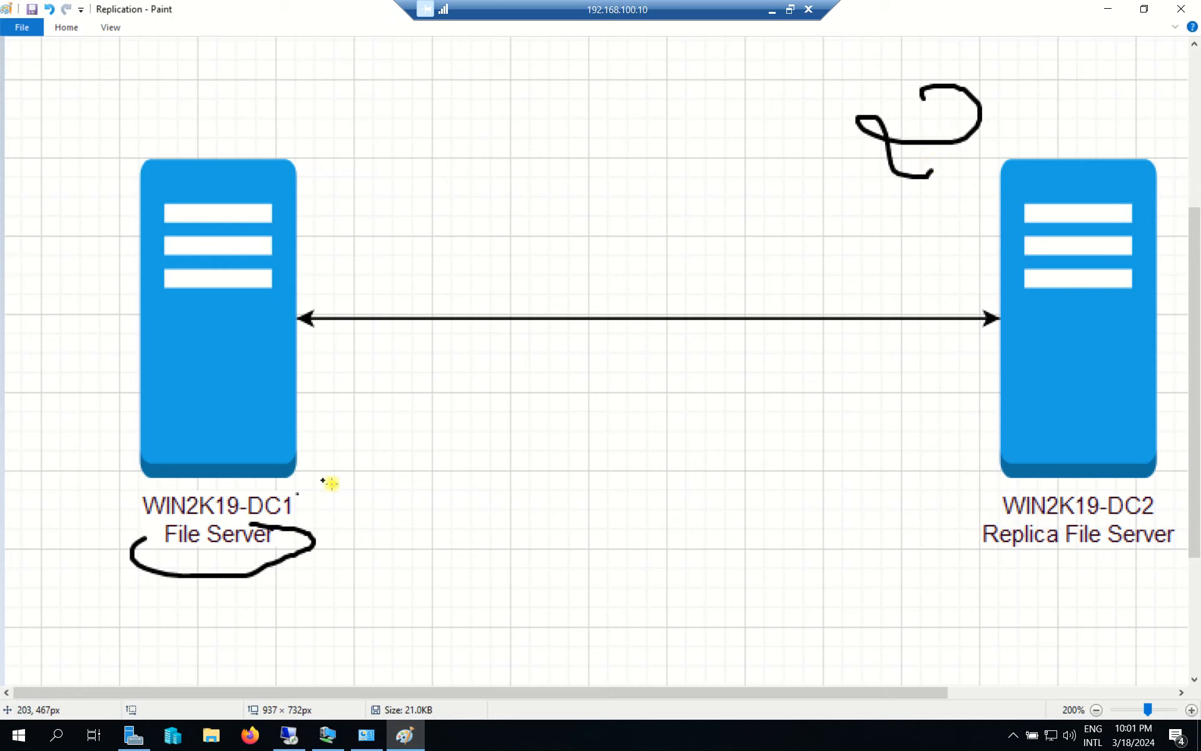
pyautogui.moveTo(311, 493)
pyautogui.mouseDown()
pyautogui.moveTo(646, 394)
pyautogui.moveTo(979, 458)
pyautogui.mouseUp()
pyautogui.moveTo(962, 425)
pyautogui.mouseDown()
pyautogui.moveTo(992, 464)
pyautogui.moveTo(929, 484)
pyautogui.mouseUp()
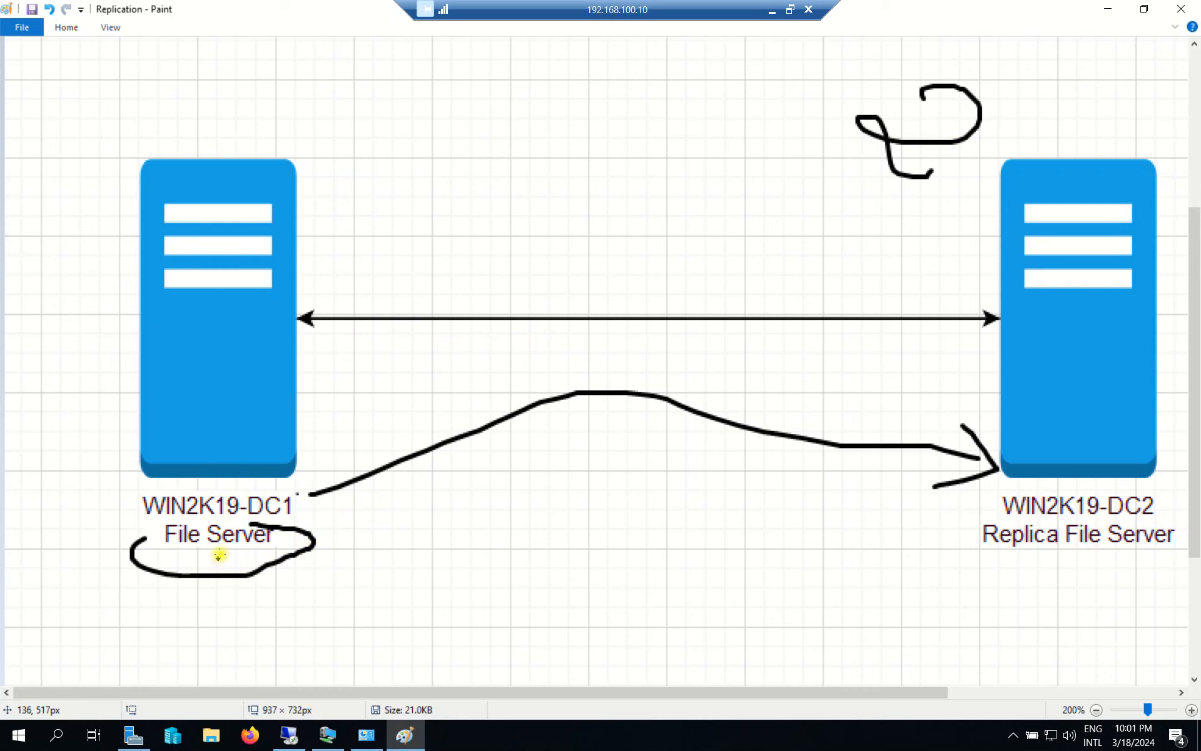
pyautogui.moveTo(363, 499); pyautogui.dragTo(353, 575)
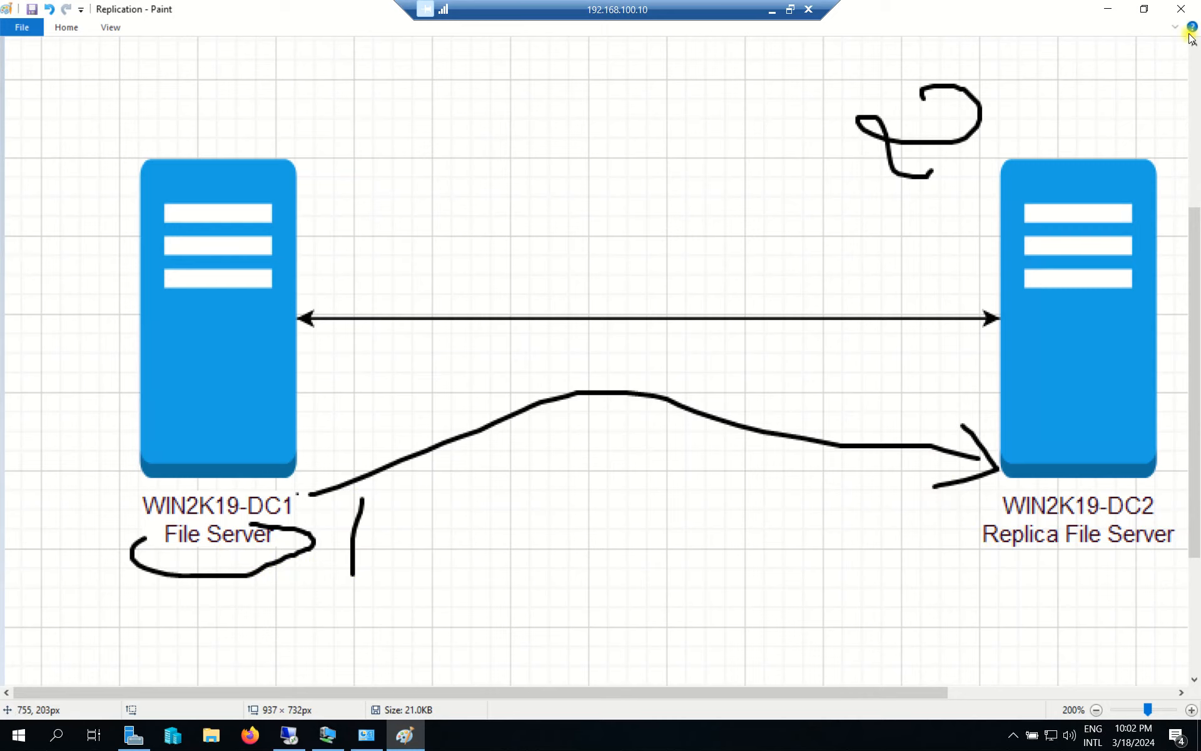
pyautogui.click(1107, 8)
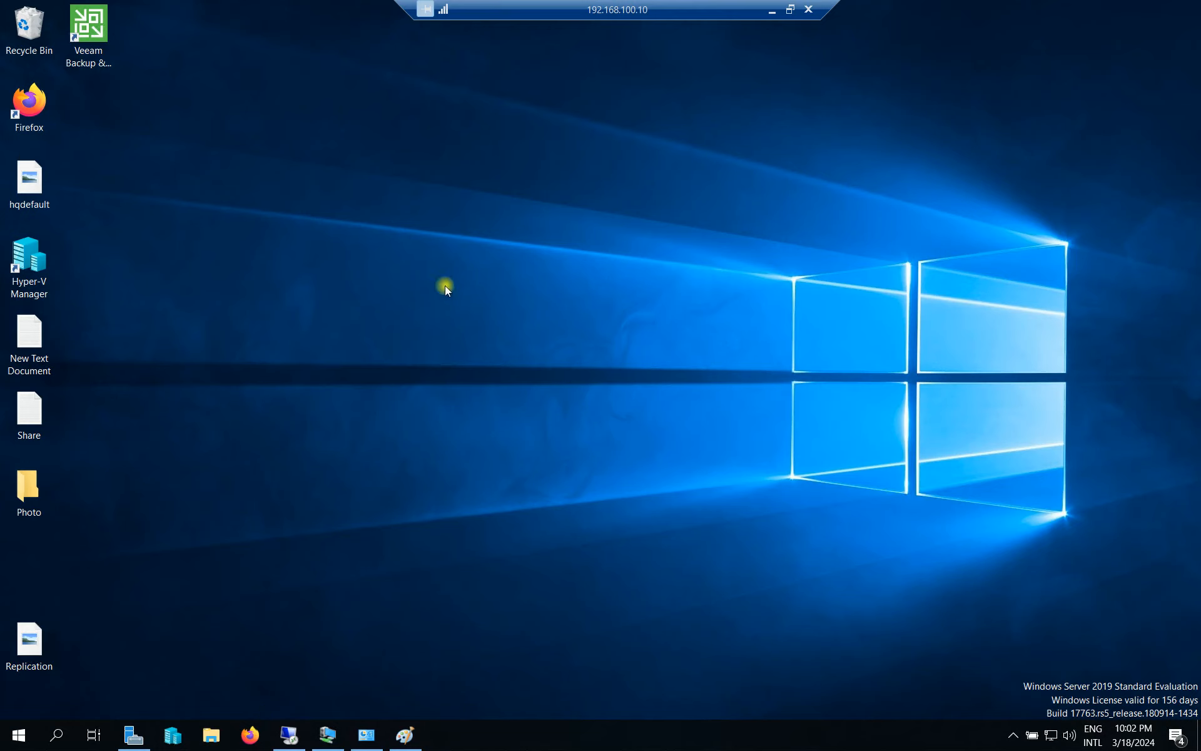
# Move the Replication file, restore Server Manager, and launch Add Roles and Features from Manage.
pyautogui.moveTo(19, 625); pyautogui.dragTo(16, 561)
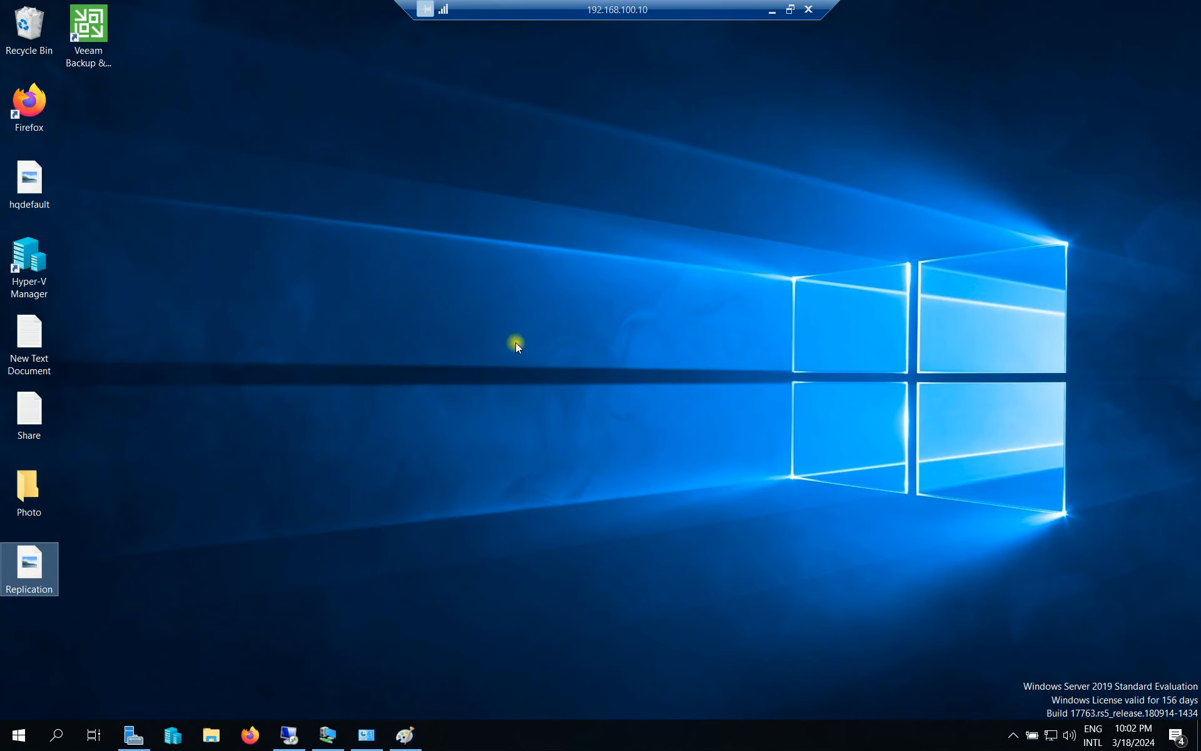
pyautogui.click(133, 733)
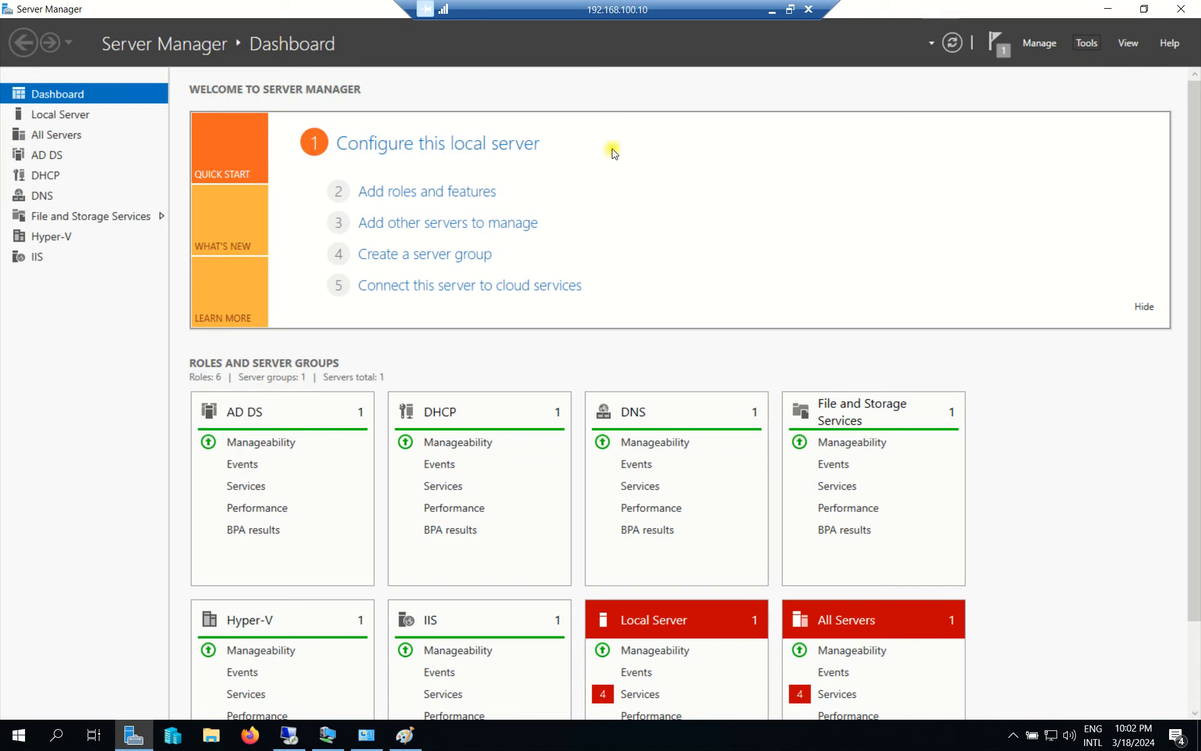
pyautogui.click(1083, 41)
pyautogui.click(1023, 40)
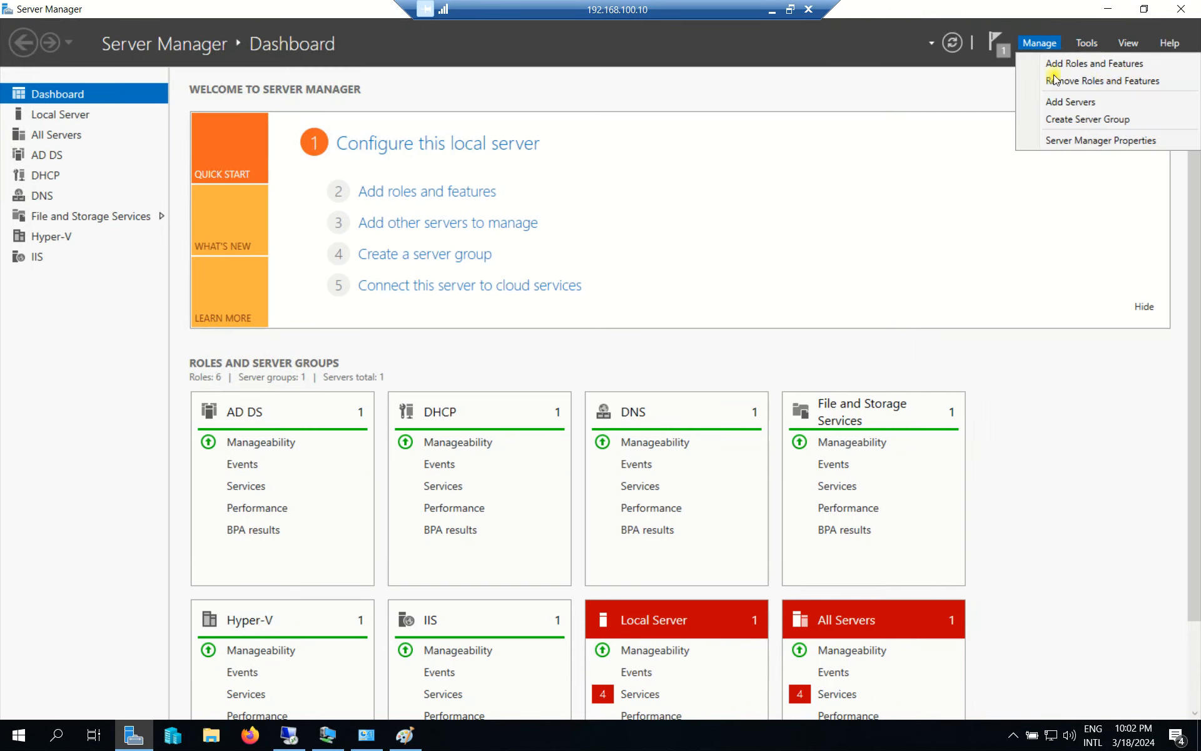
pyautogui.click(1083, 65)
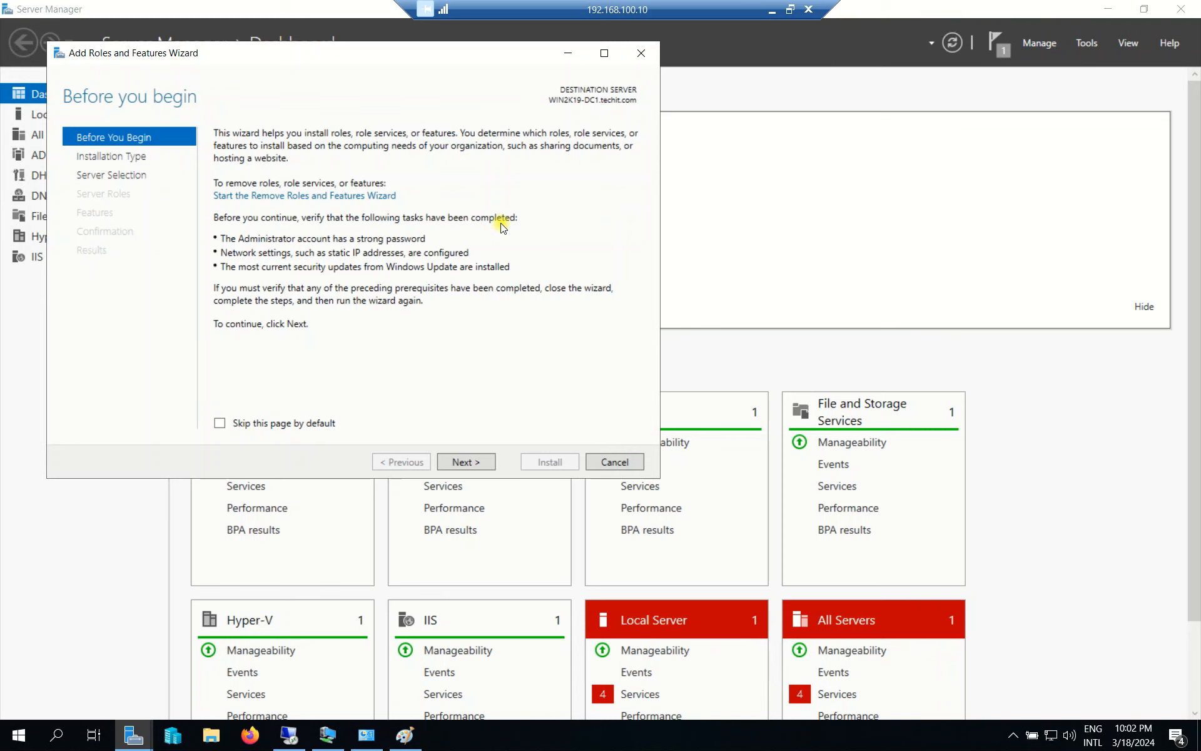
pyautogui.click(478, 464)
pyautogui.click(478, 464)
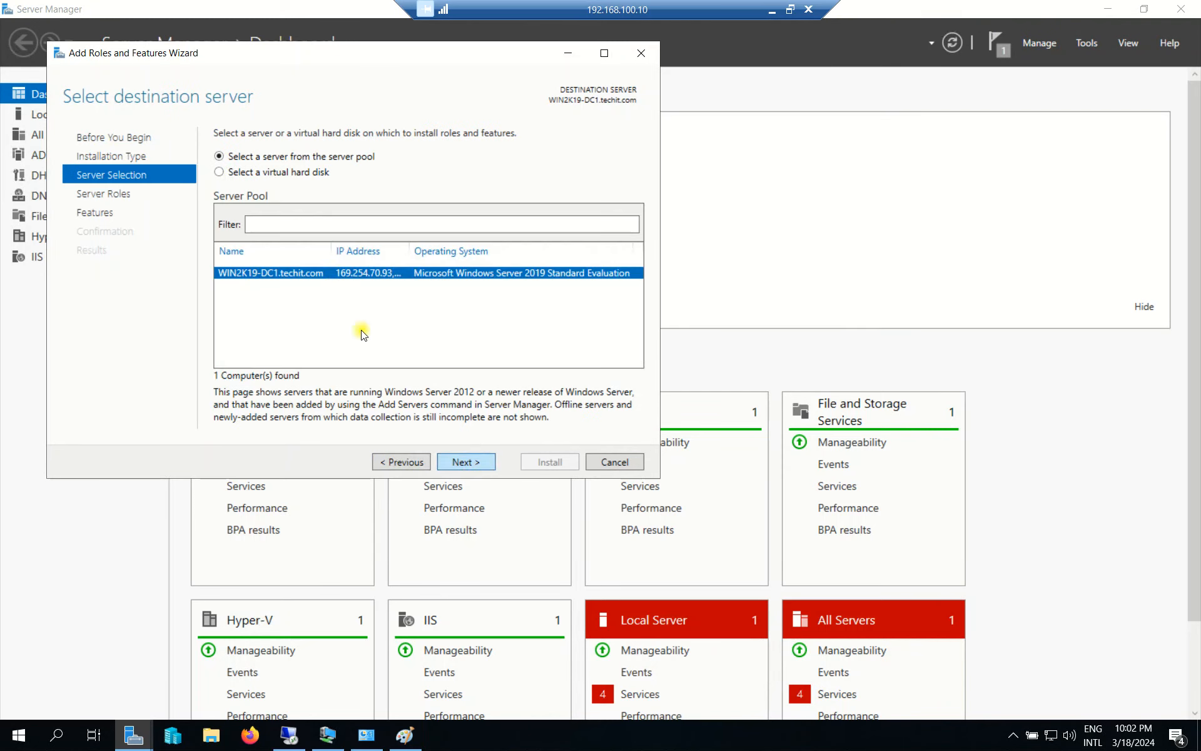
pyautogui.click(465, 463)
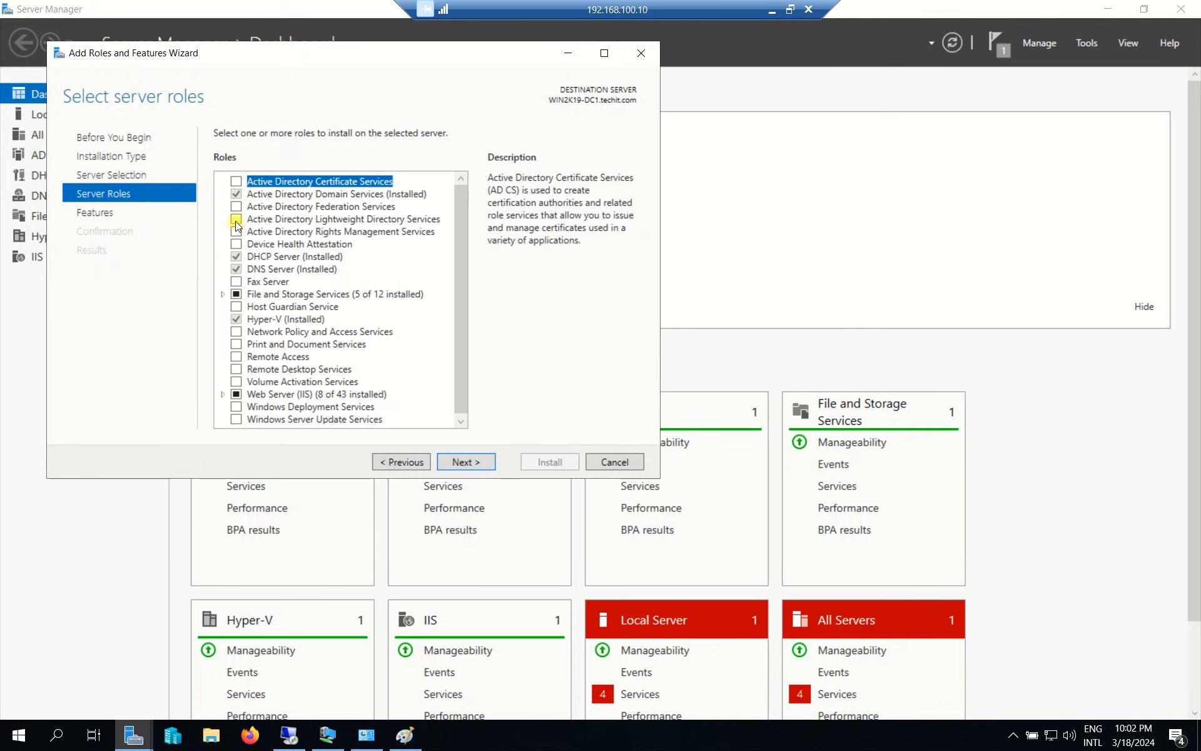
pyautogui.click(400, 462)
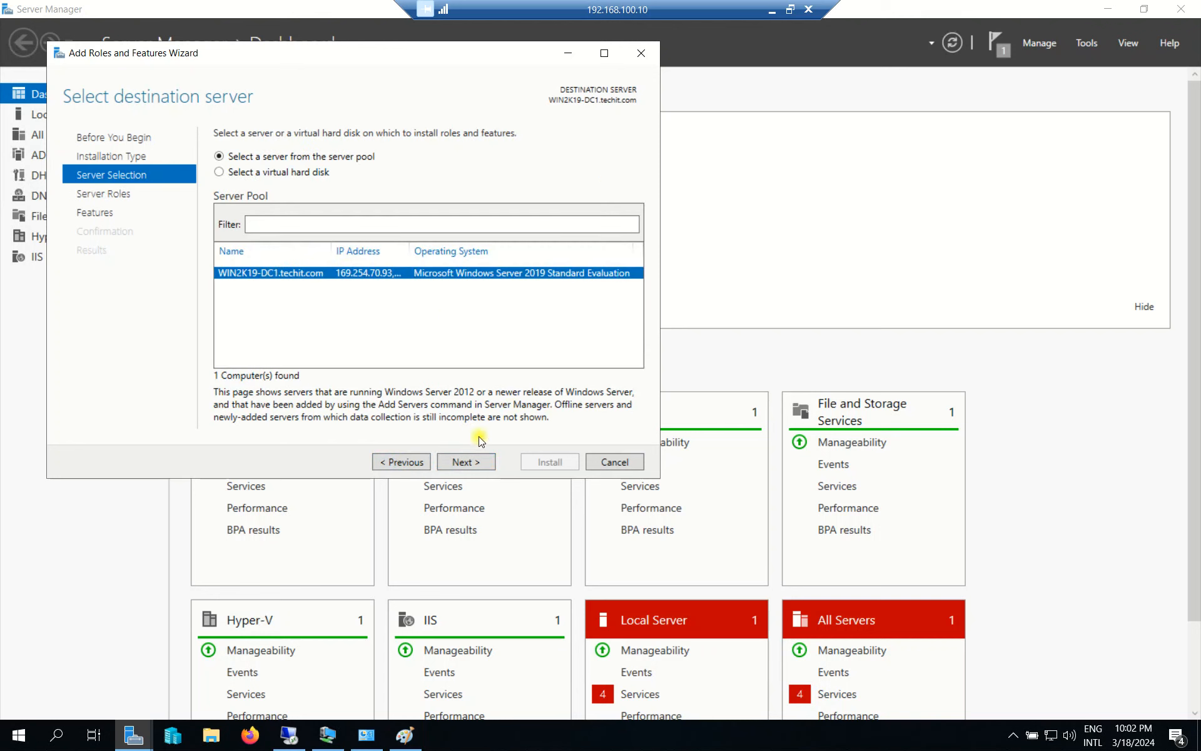
pyautogui.click(466, 461)
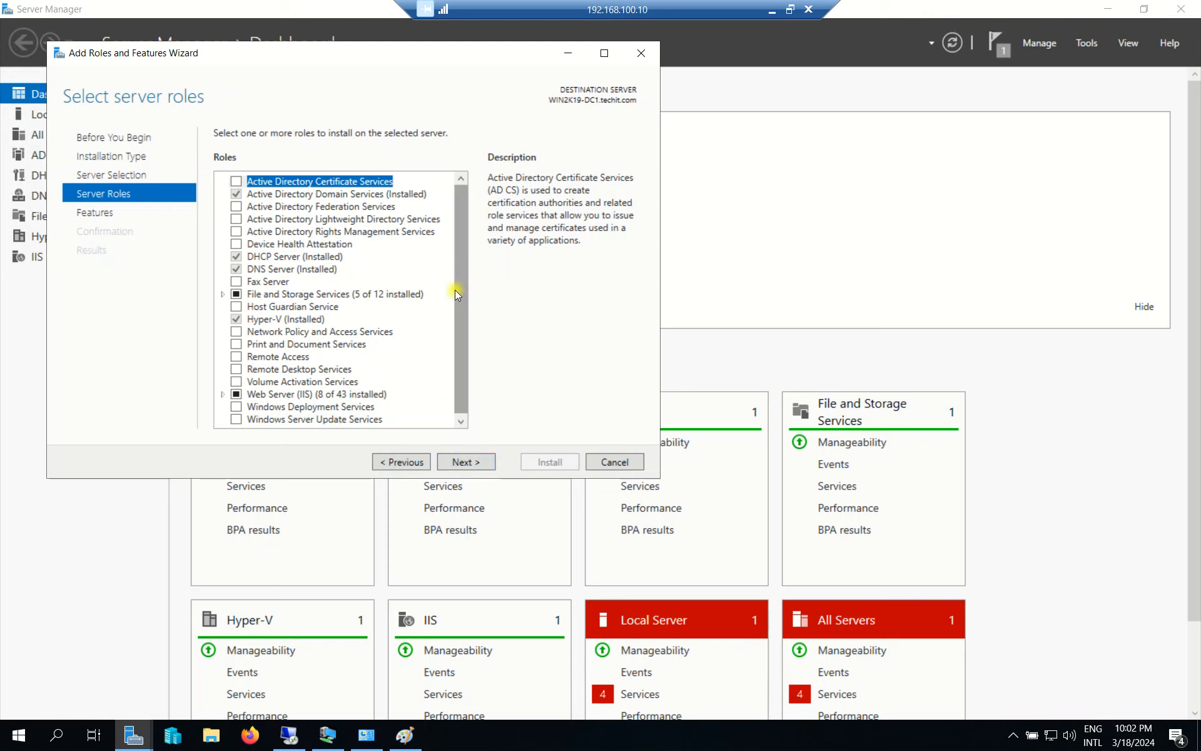
pyautogui.click(224, 295)
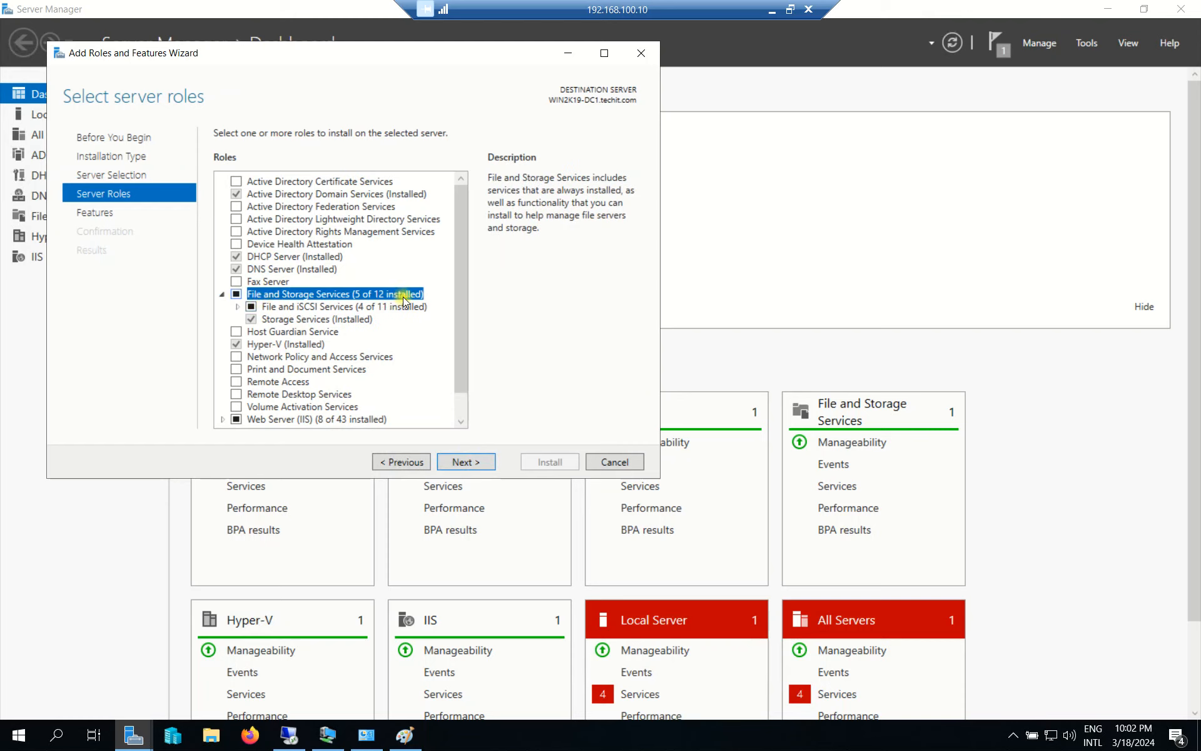
pyautogui.click(239, 307)
pyautogui.moveTo(461, 290); pyautogui.dragTo(459, 307)
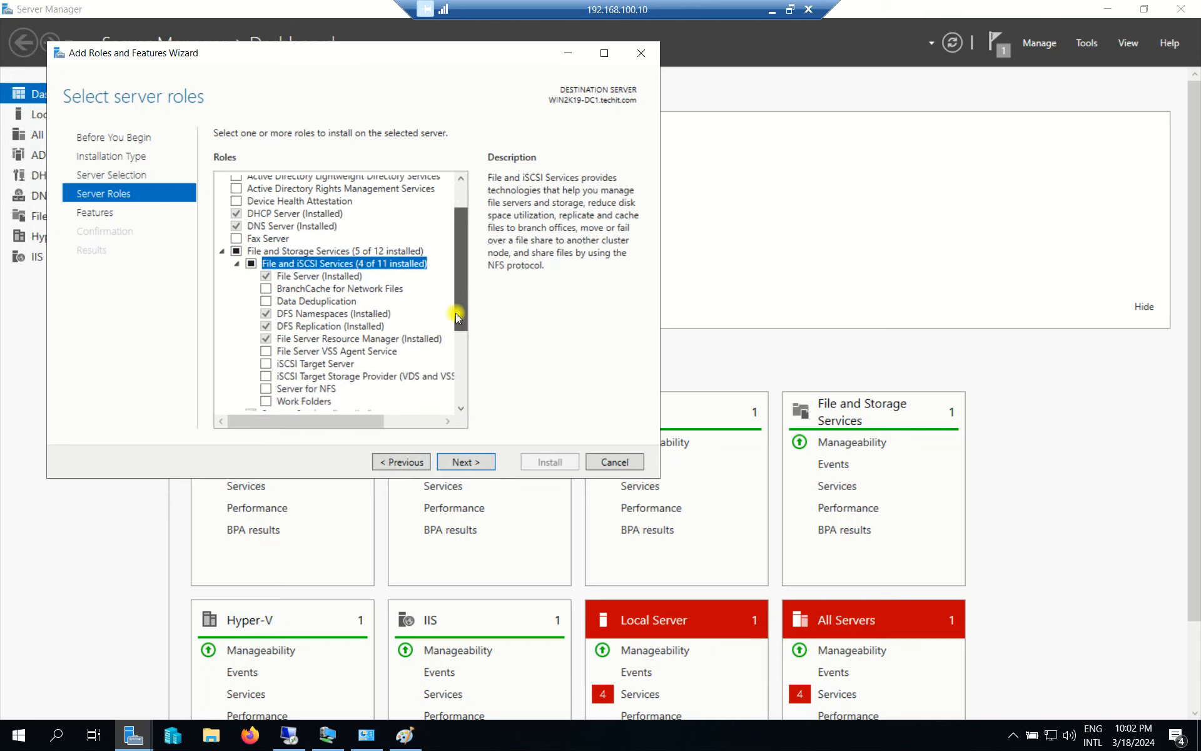
pyautogui.click(314, 296)
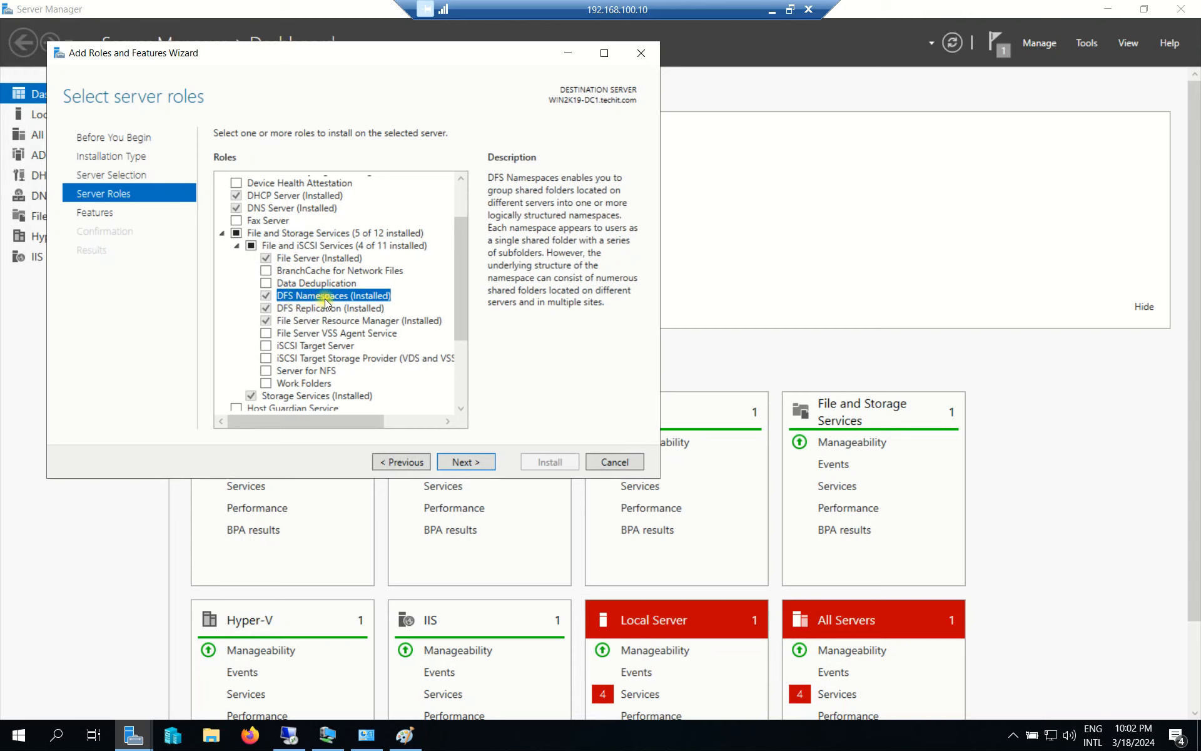
pyautogui.click(300, 309)
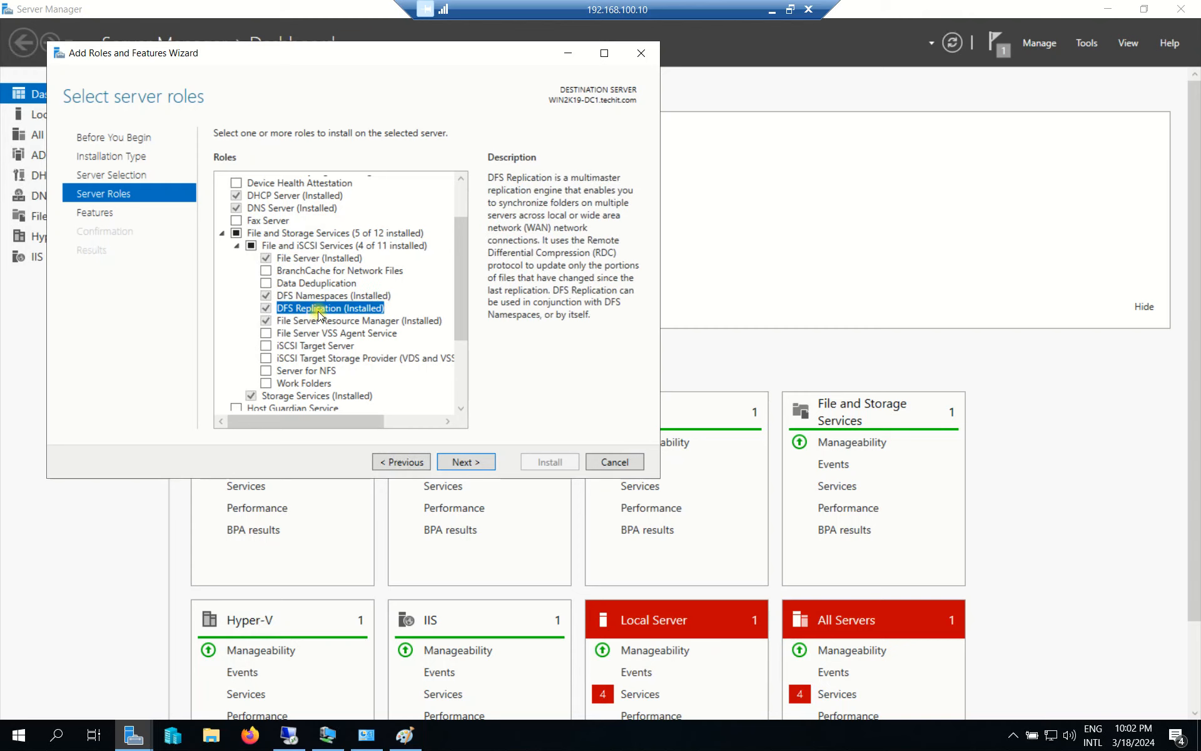
pyautogui.click(276, 297)
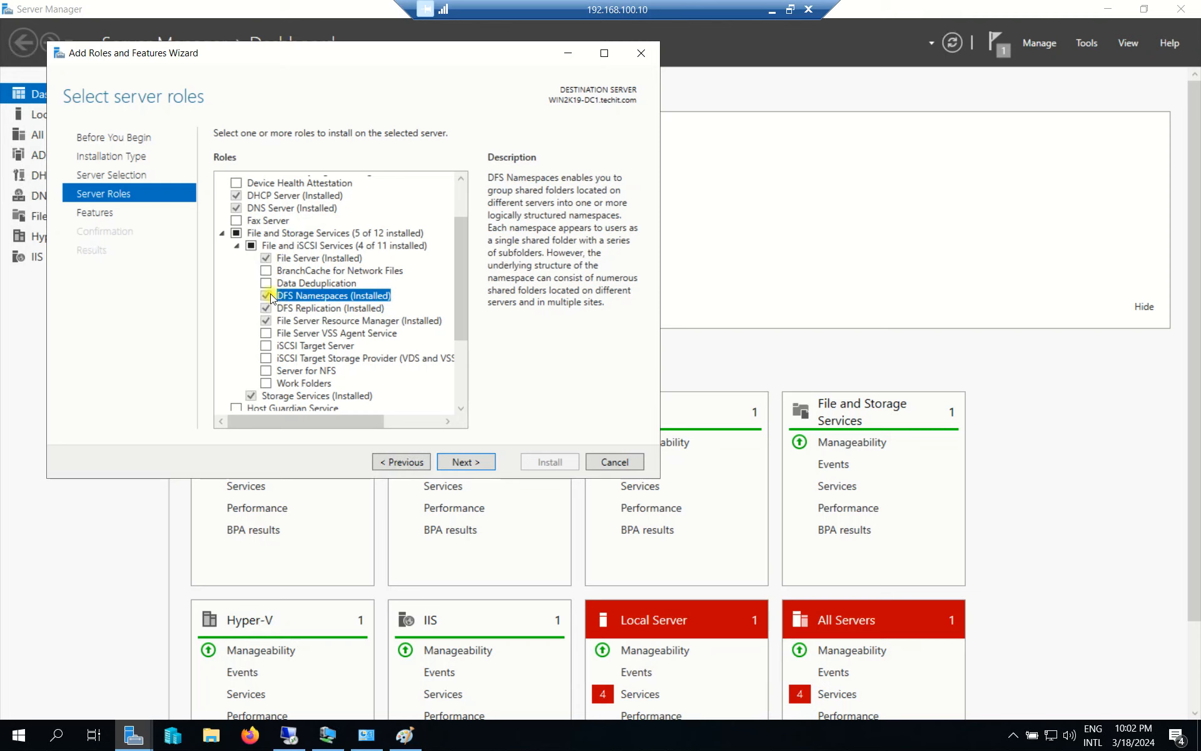
pyautogui.click(318, 307)
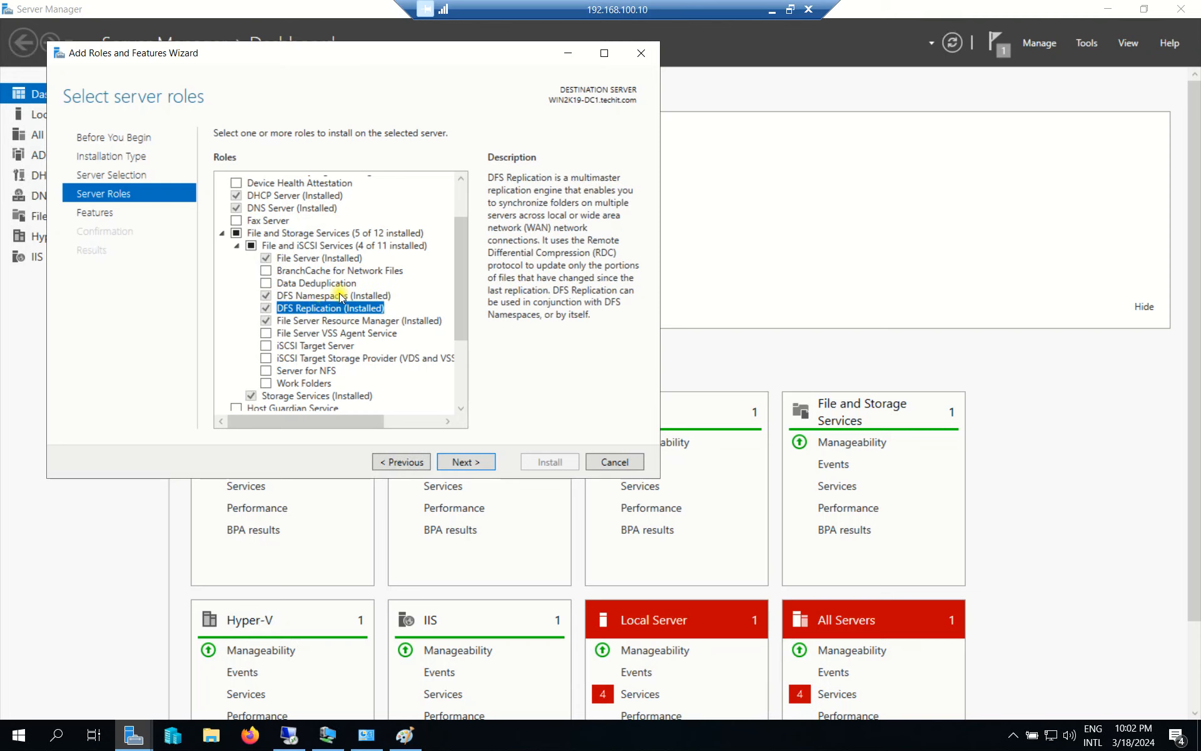
pyautogui.click(288, 297)
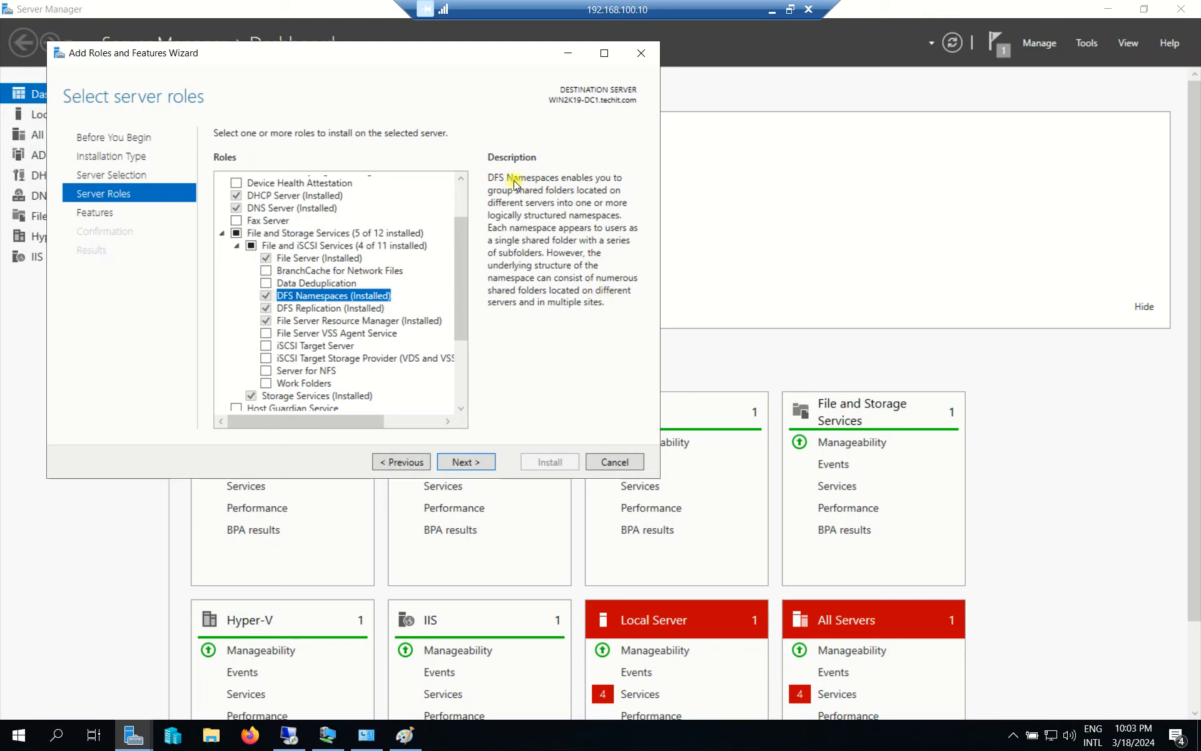
pyautogui.click(321, 309)
pyautogui.click(328, 297)
pyautogui.click(325, 307)
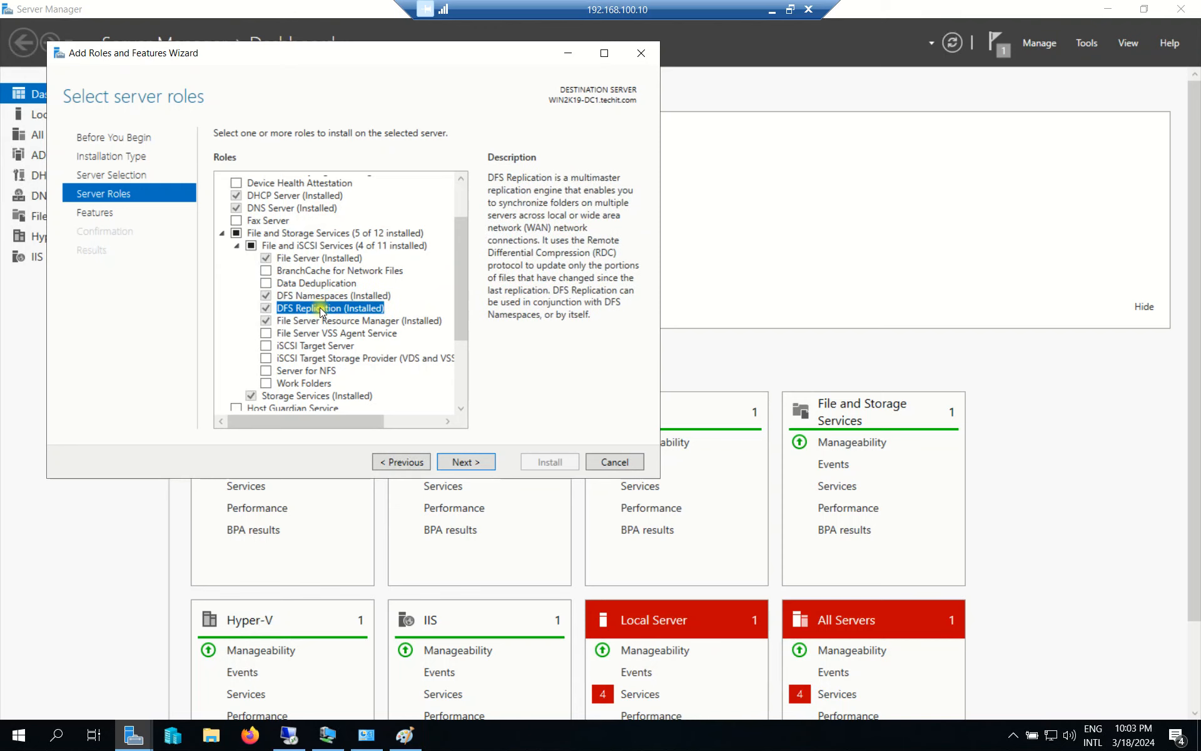
pyautogui.click(331, 297)
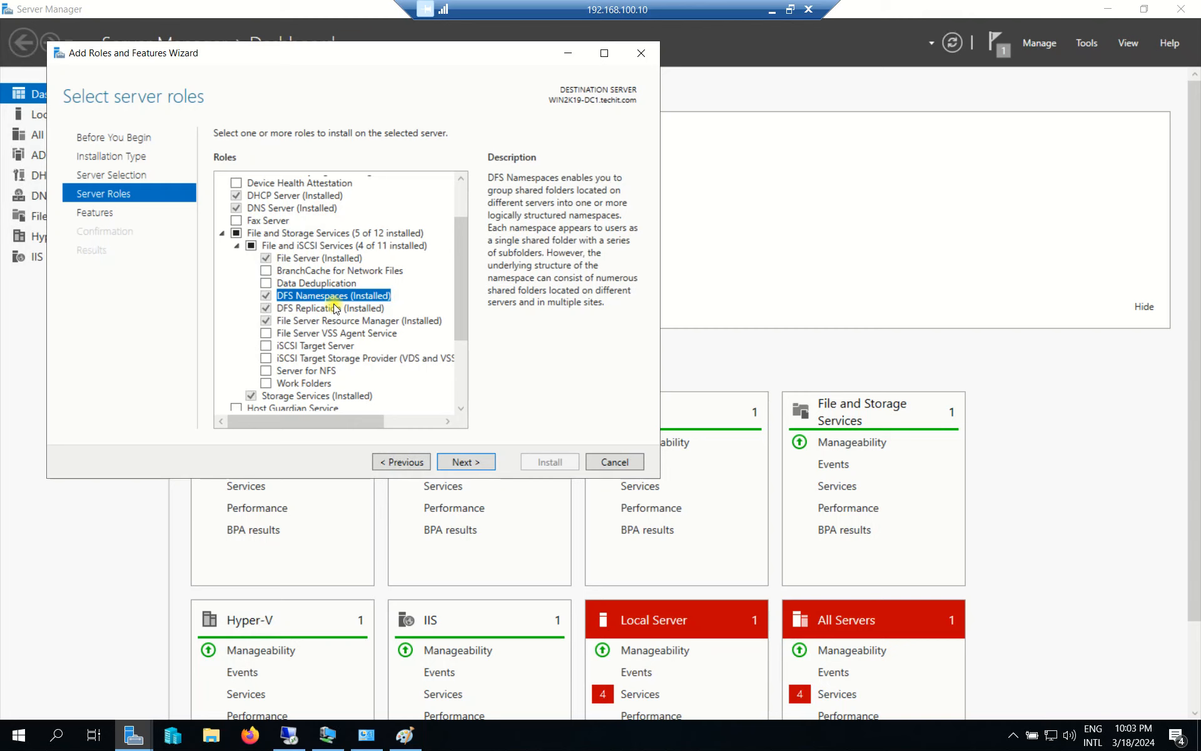
pyautogui.click(335, 309)
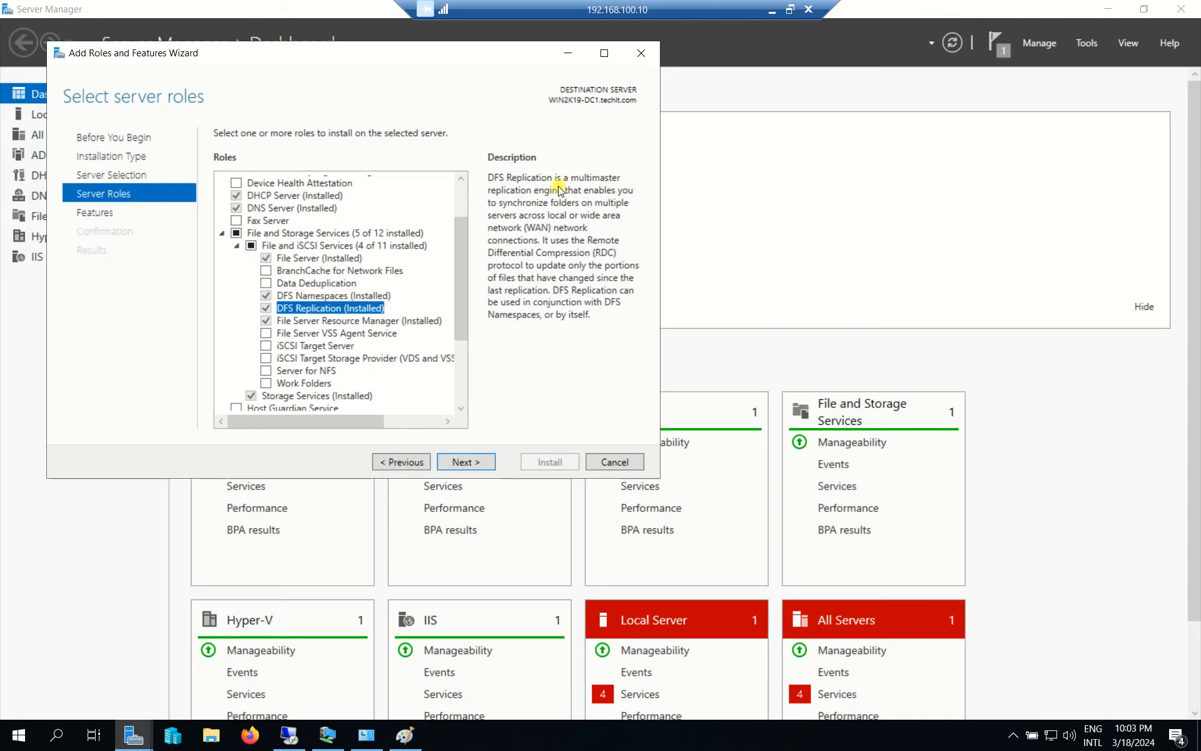
pyautogui.click(328, 298)
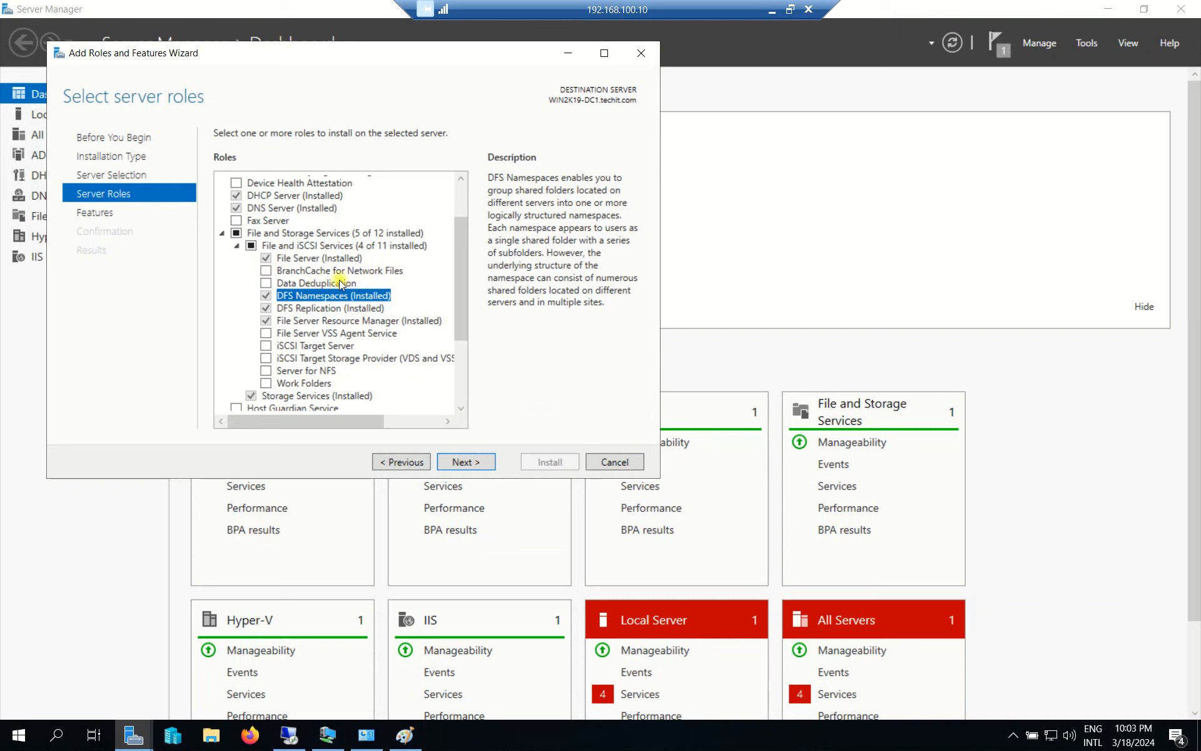
pyautogui.click(615, 462)
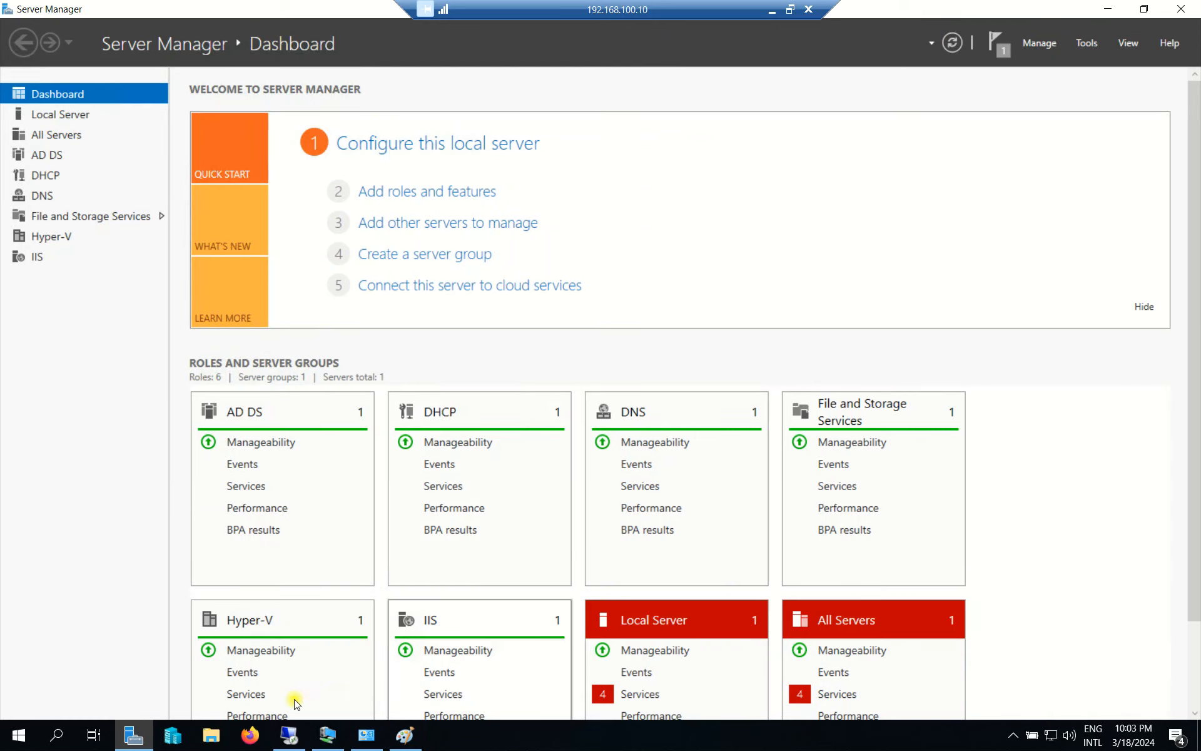
# Switch to the WIN2K19-DC2 remote session and bring up its Server Manager.
pyautogui.click(289, 738)
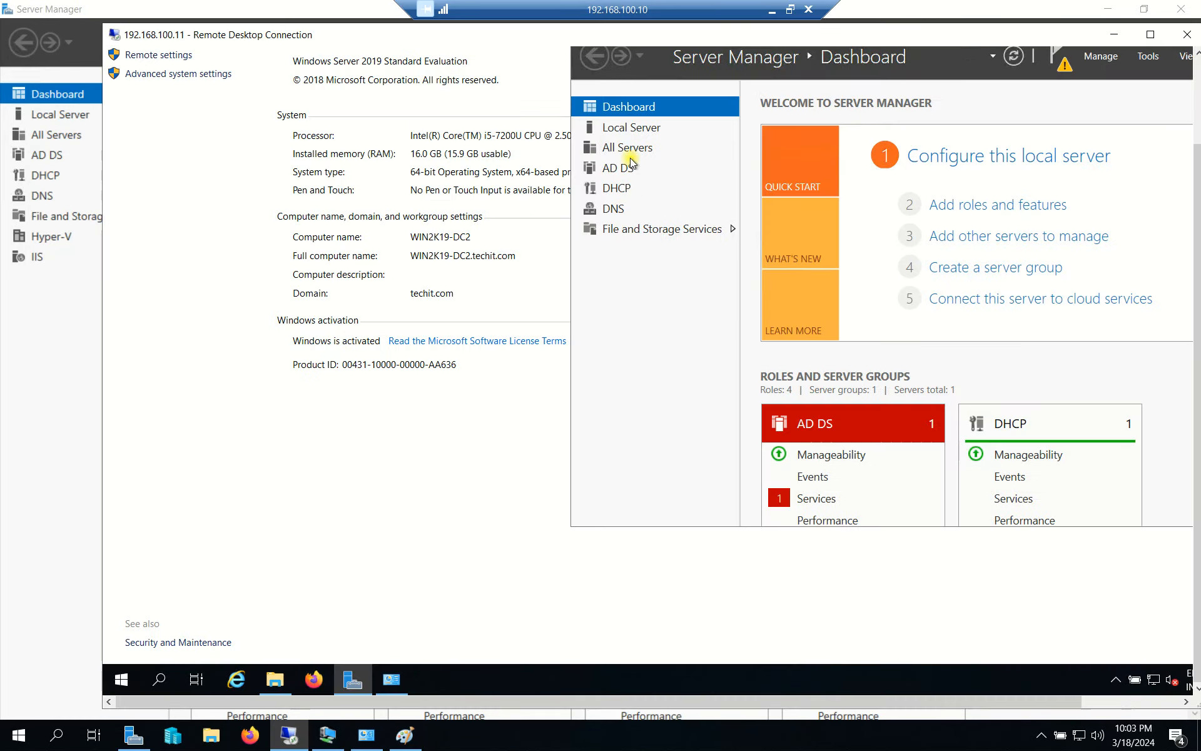
pyautogui.moveTo(389, 37); pyautogui.dragTo(308, 46)
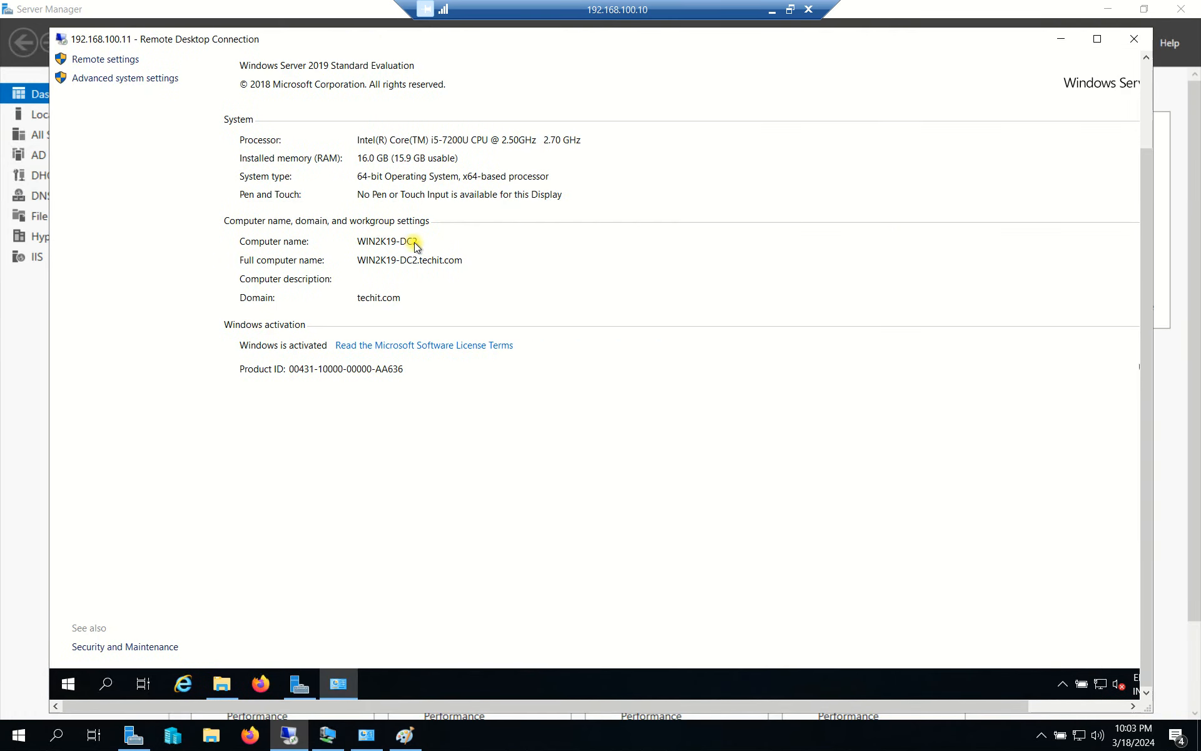
pyautogui.click(292, 688)
pyautogui.moveTo(776, 80); pyautogui.dragTo(906, 35)
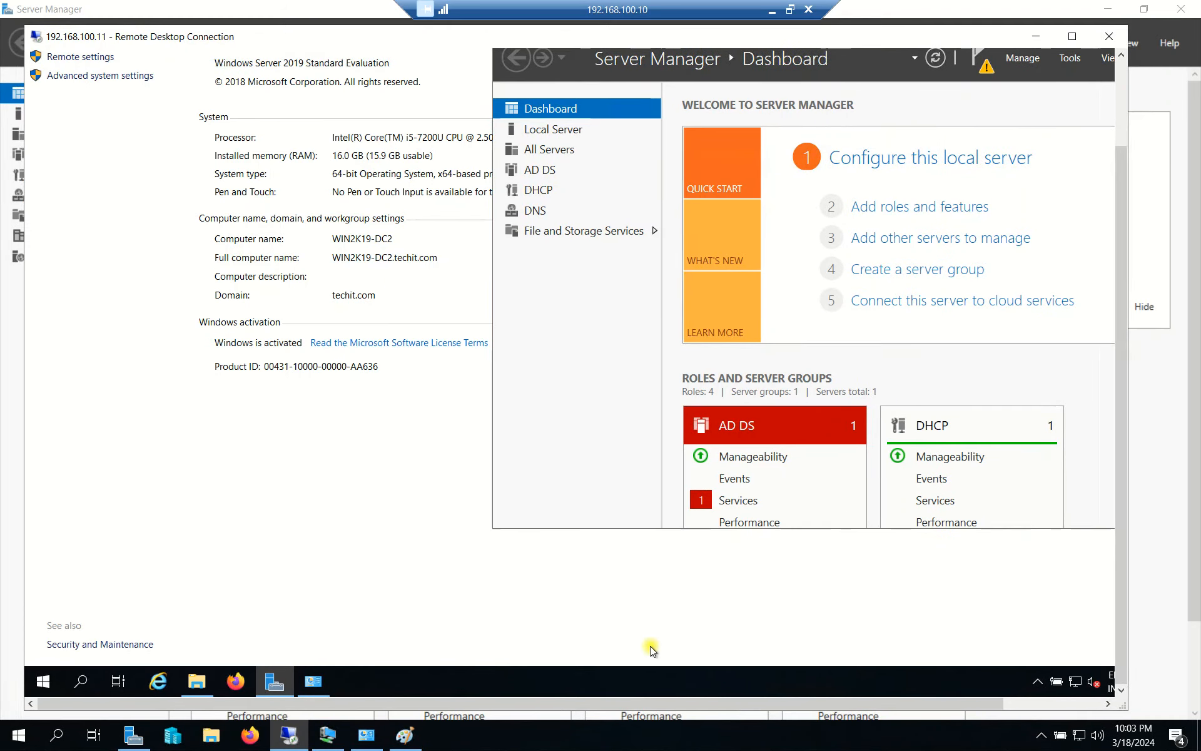
pyautogui.moveTo(569, 697); pyautogui.dragTo(666, 696)
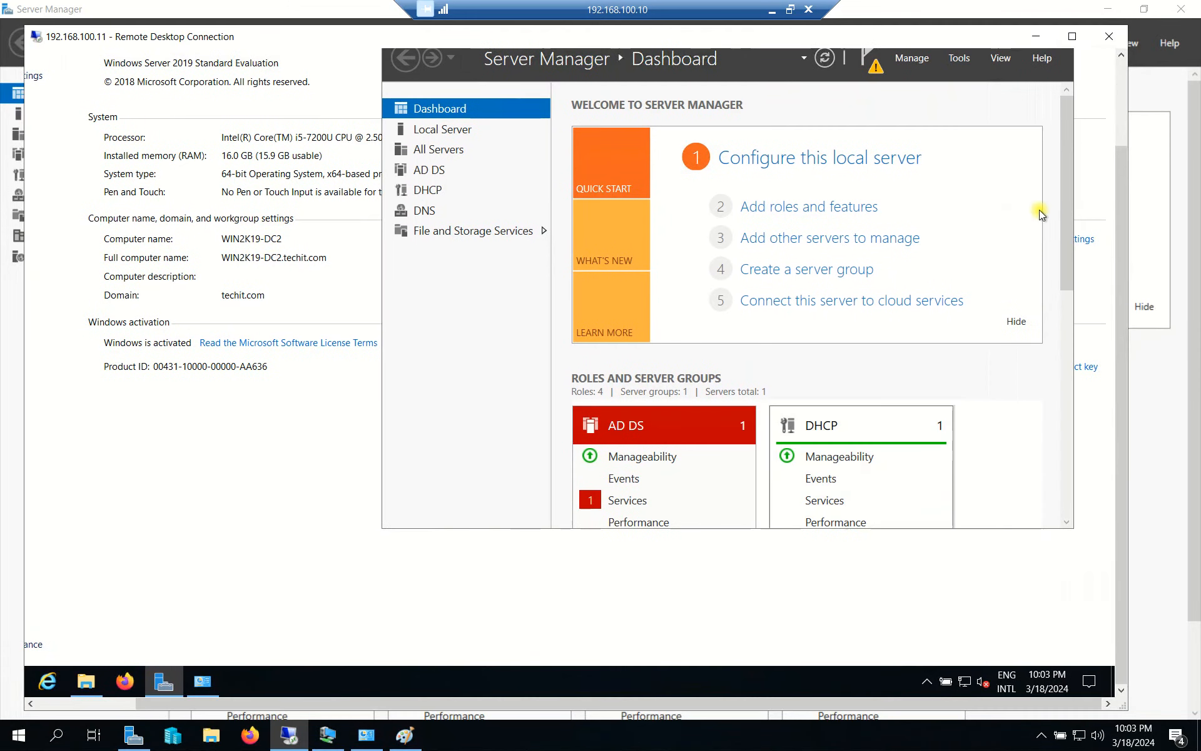
pyautogui.scroll(3, 1115, 174)
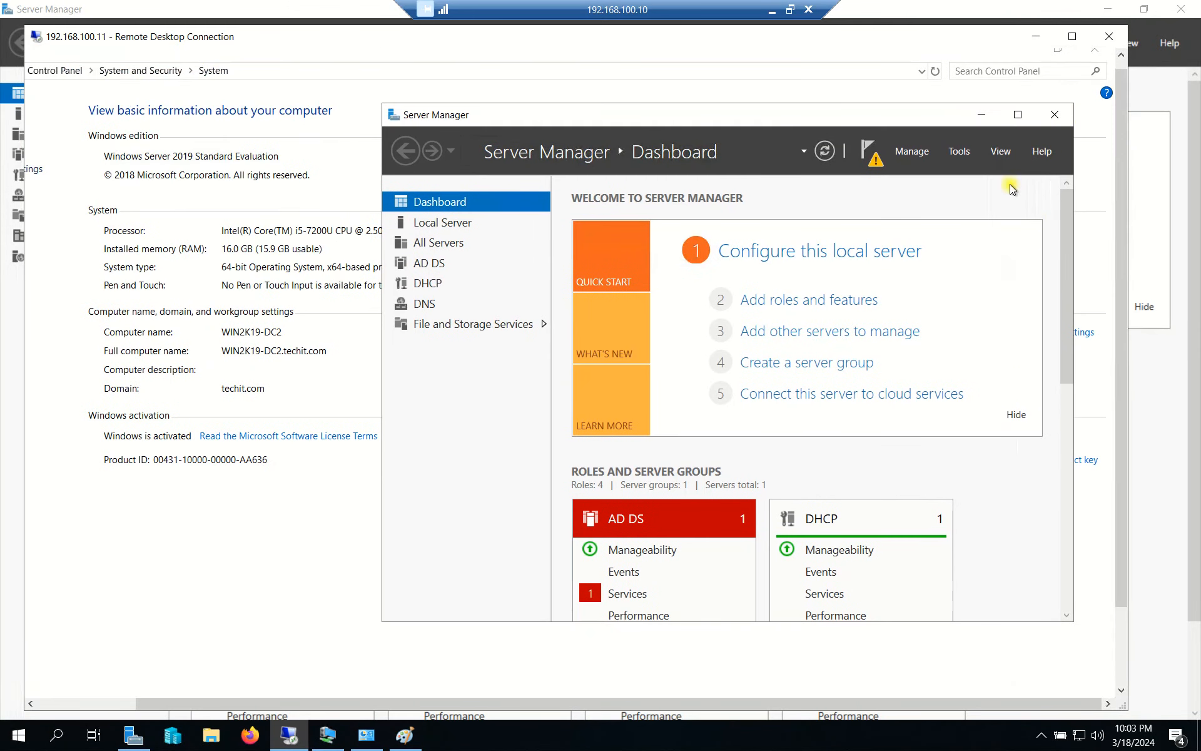
# Start Add Roles and Features on DC2 and advance to the Server Roles page.
pyautogui.click(924, 152)
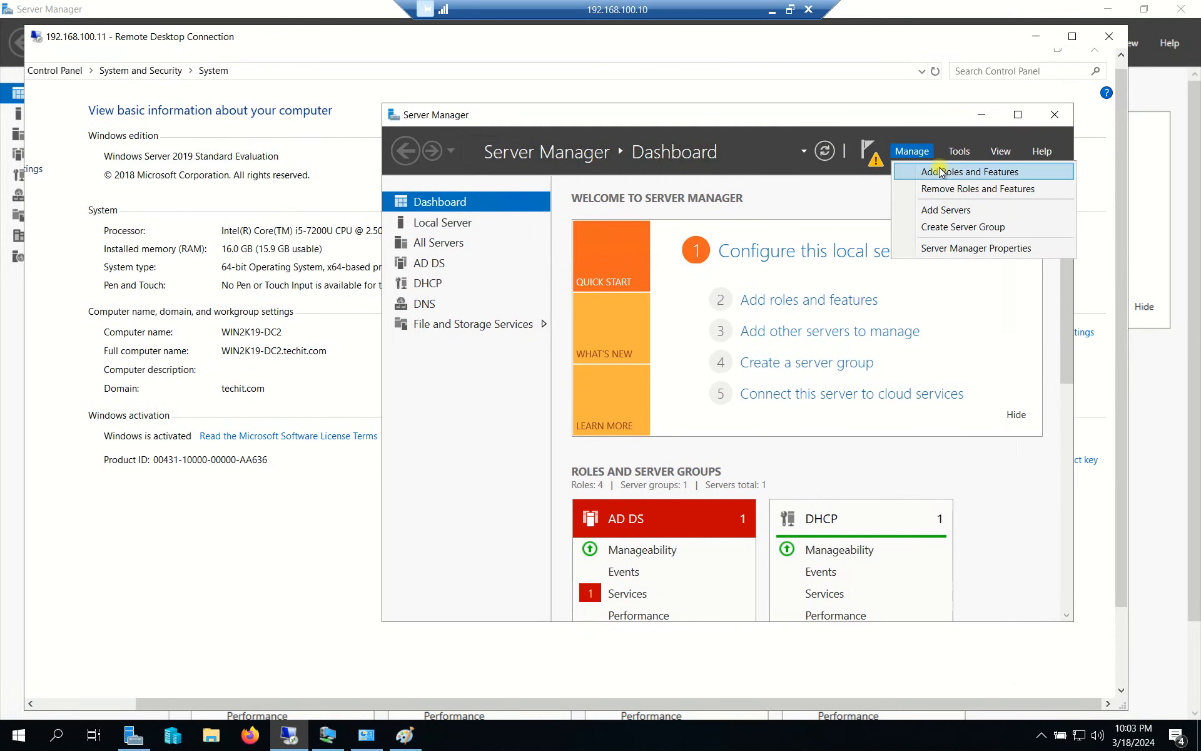
pyautogui.click(941, 171)
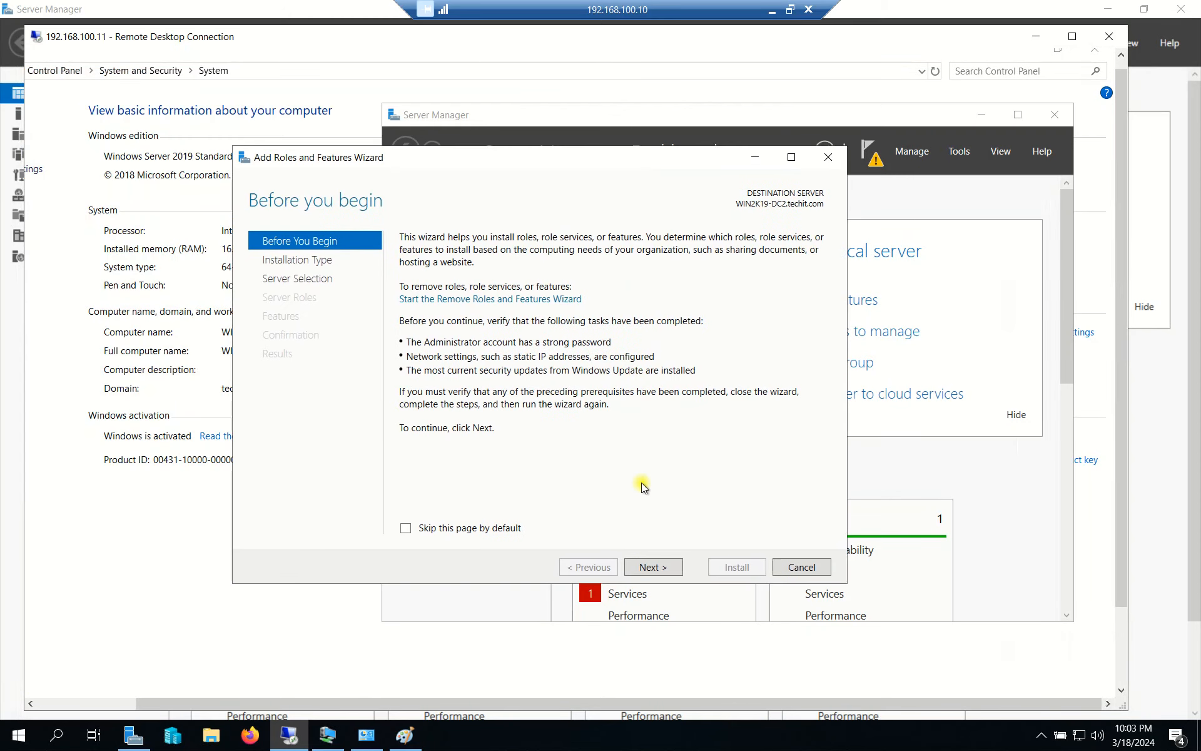
pyautogui.click(680, 572)
pyautogui.click(668, 572)
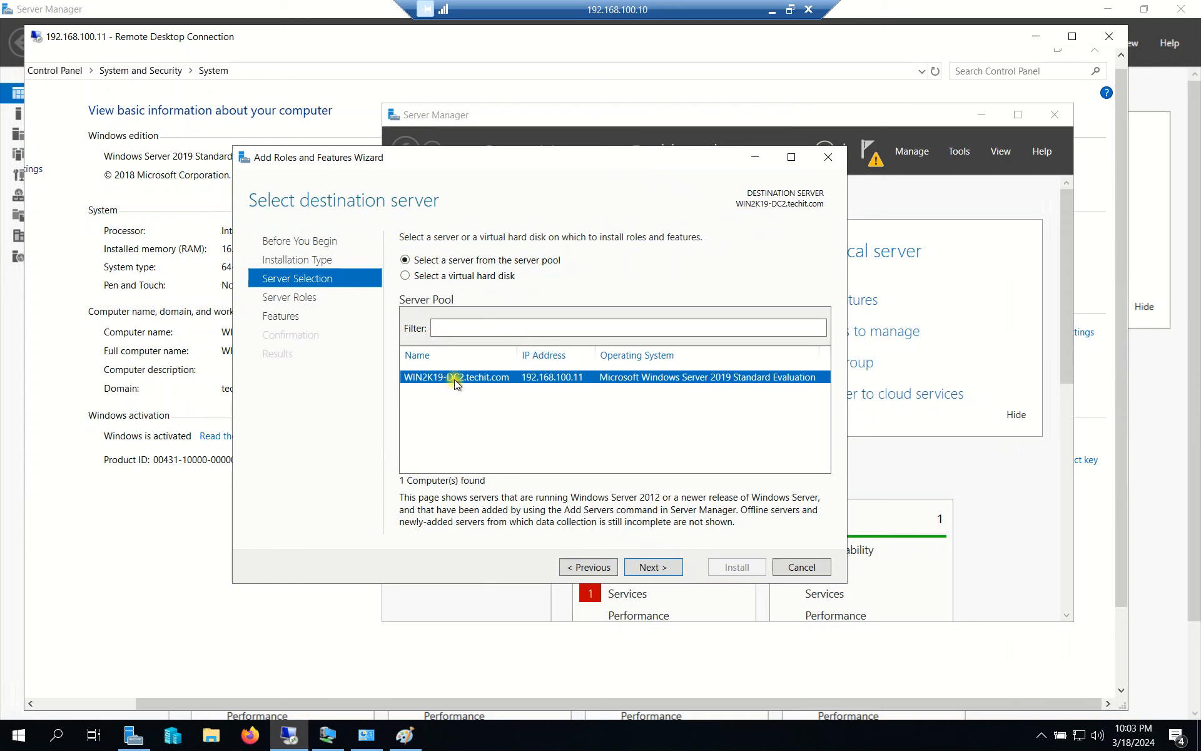
pyautogui.click(651, 566)
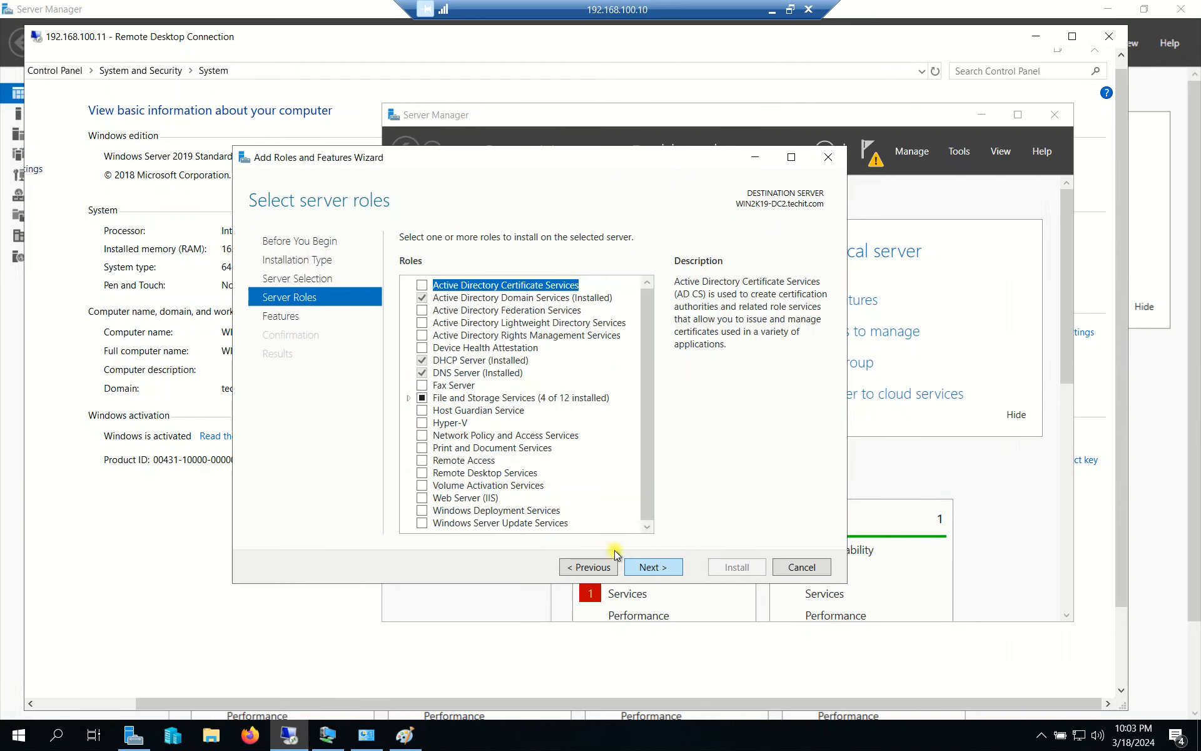
# Confirm DFS Namespaces and DFS Replication are installed, then cancel the wizard and minimize the session.
pyautogui.doubleClick(488, 398)
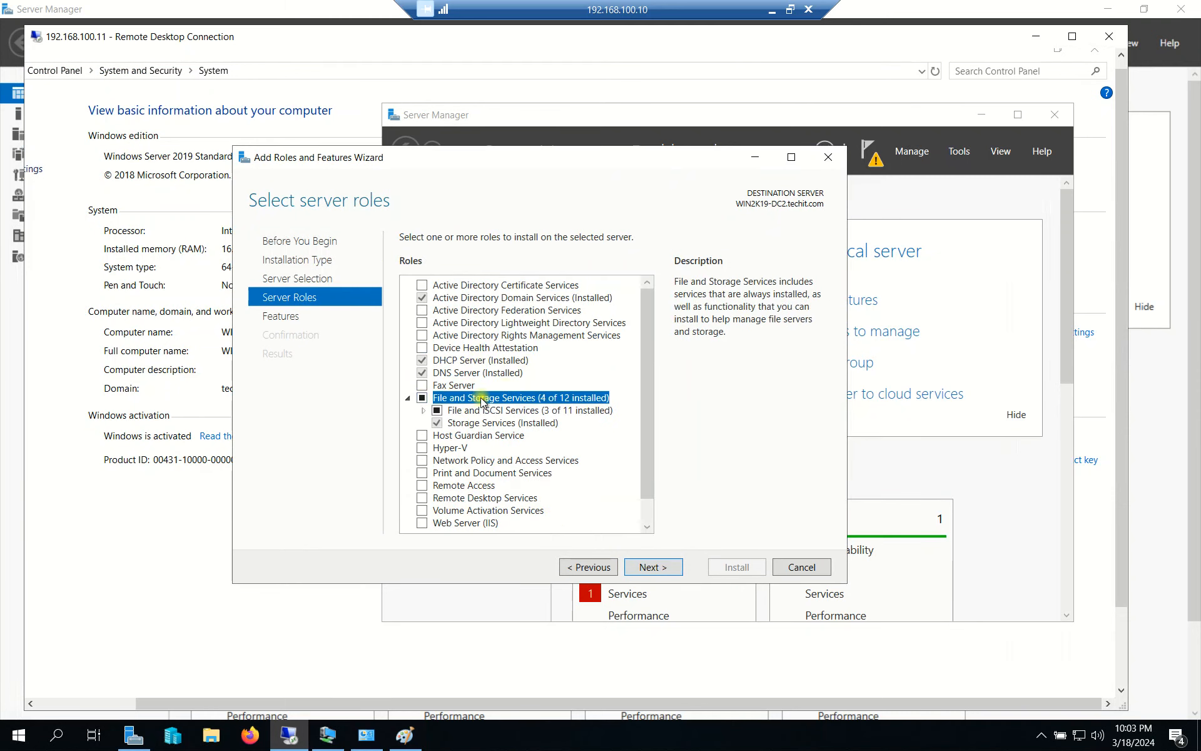
pyautogui.scroll(-1, 563, 418)
pyautogui.doubleClick(484, 385)
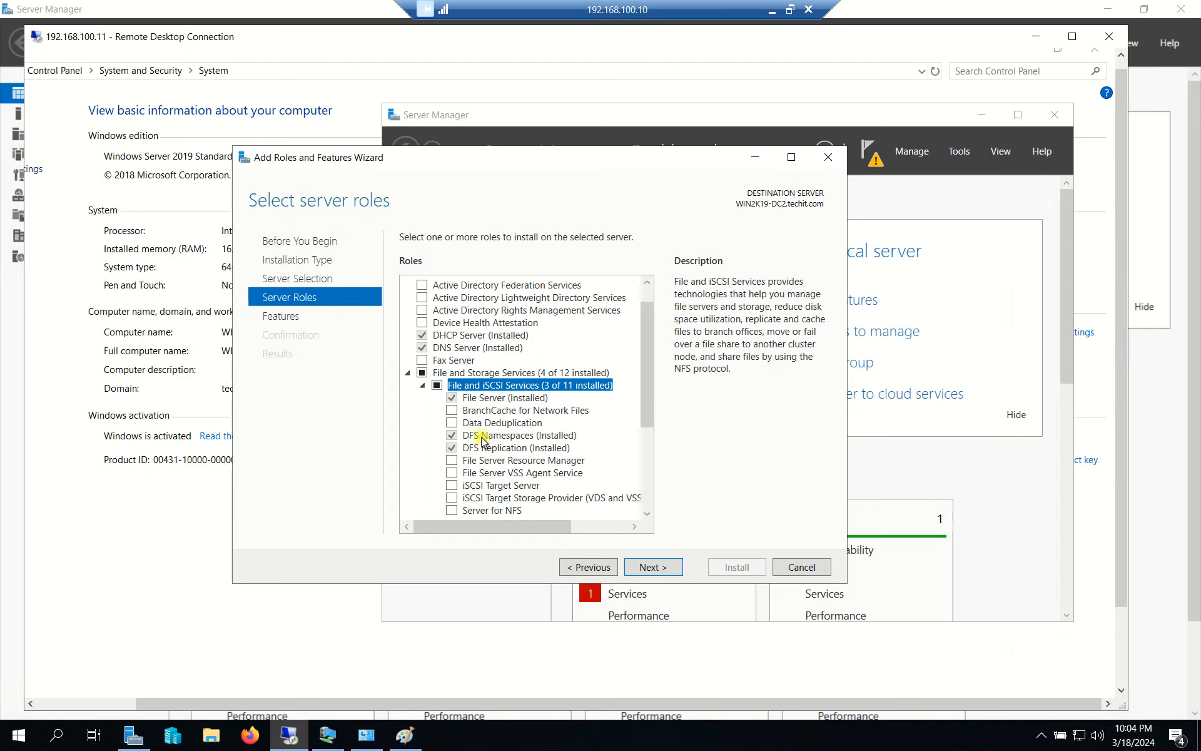
pyautogui.click(483, 436)
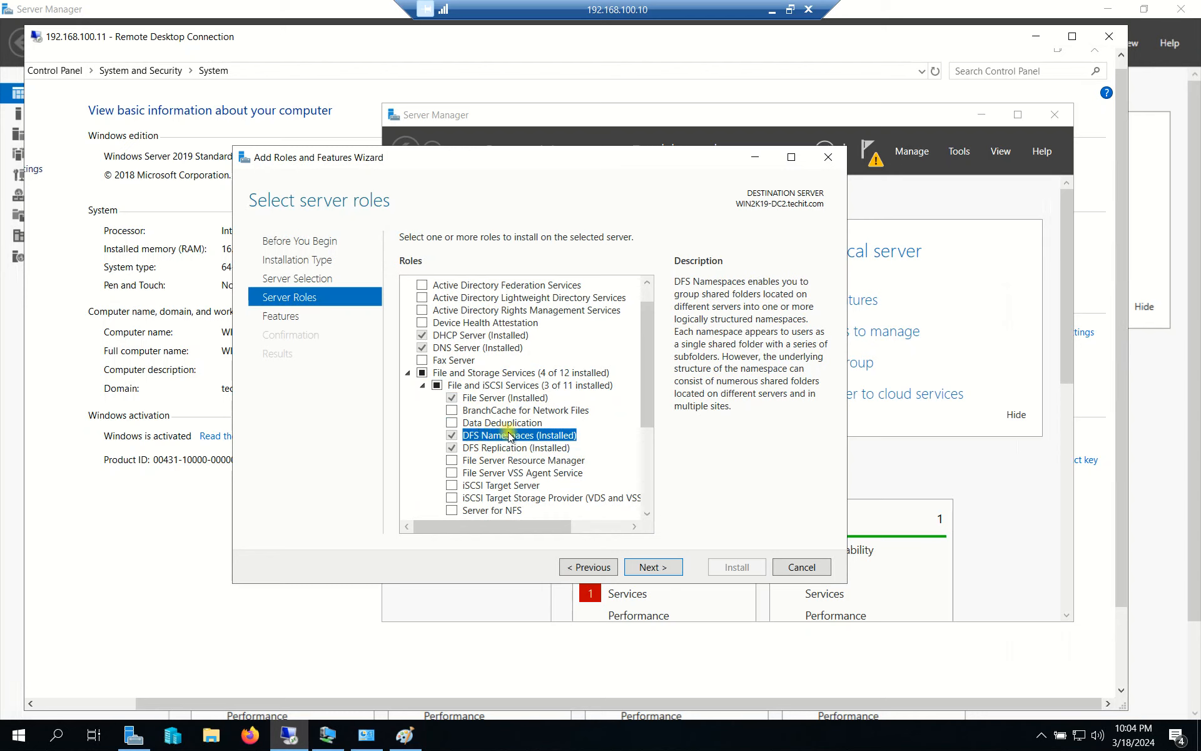
pyautogui.click(502, 448)
pyautogui.click(504, 437)
pyautogui.click(829, 156)
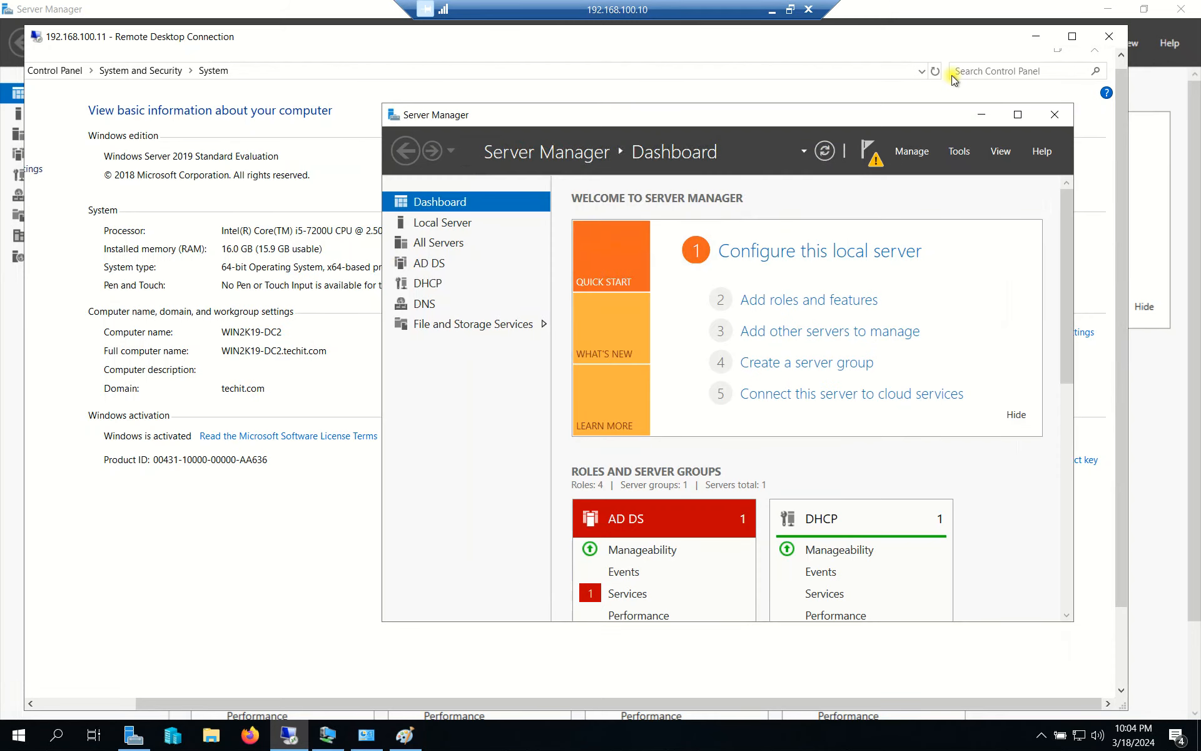
pyautogui.click(1043, 36)
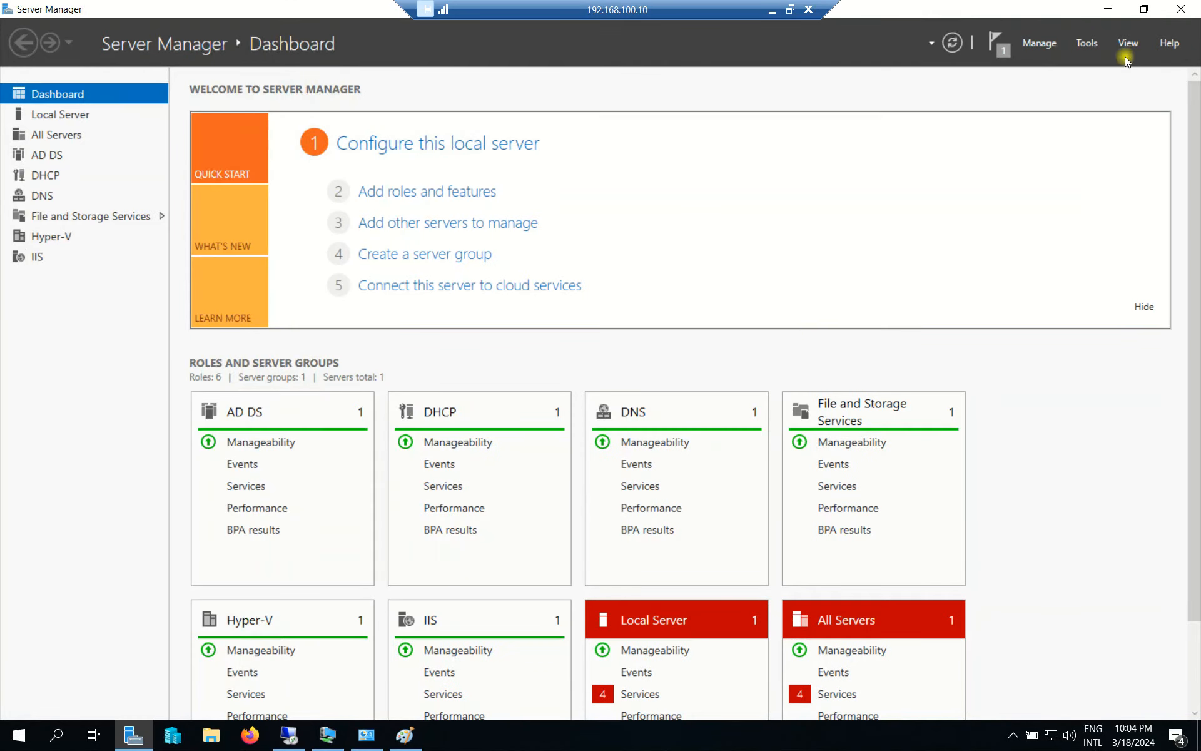
# Keep the remote session hidden and minimize the local System window.
pyautogui.moveTo(363, 741)
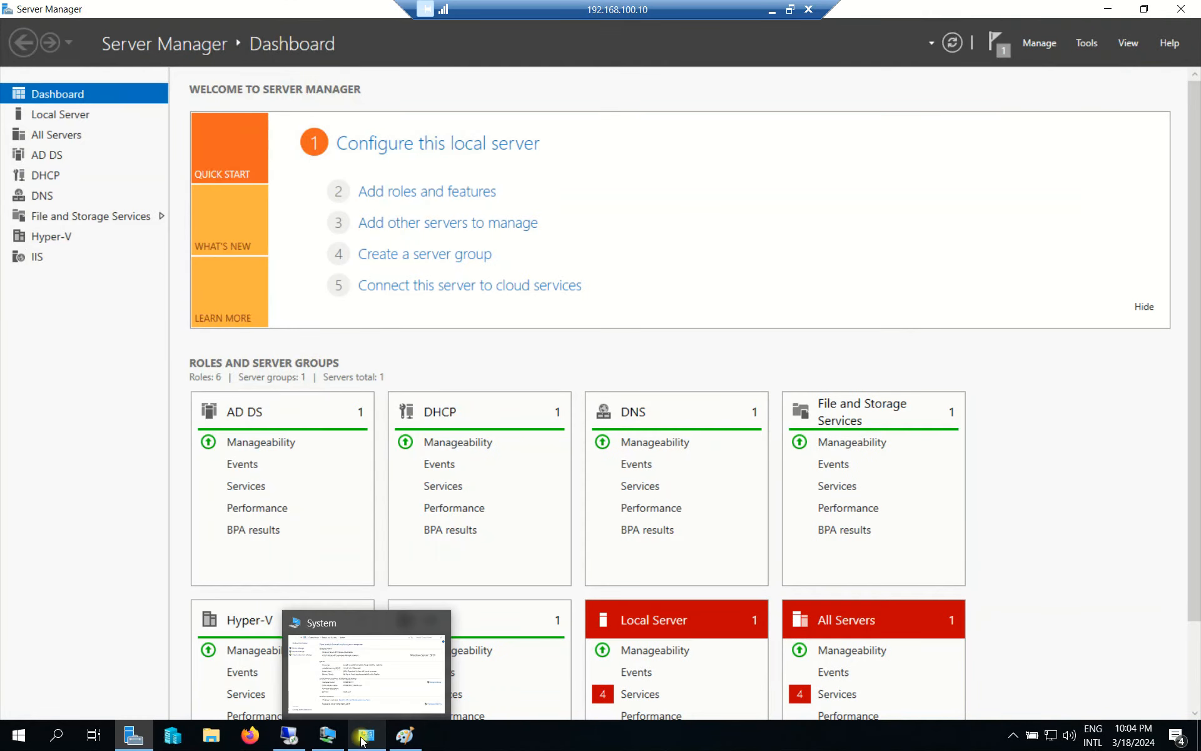
pyautogui.moveTo(291, 738)
pyautogui.click(294, 736)
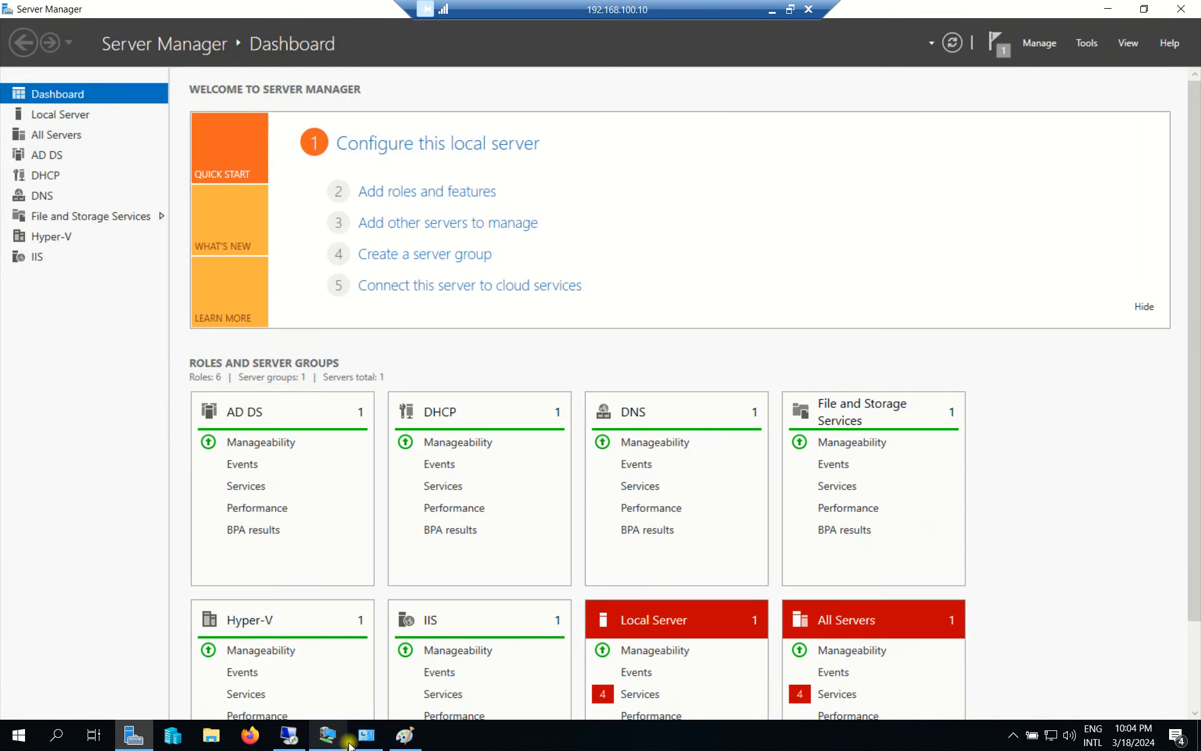
pyautogui.click(367, 736)
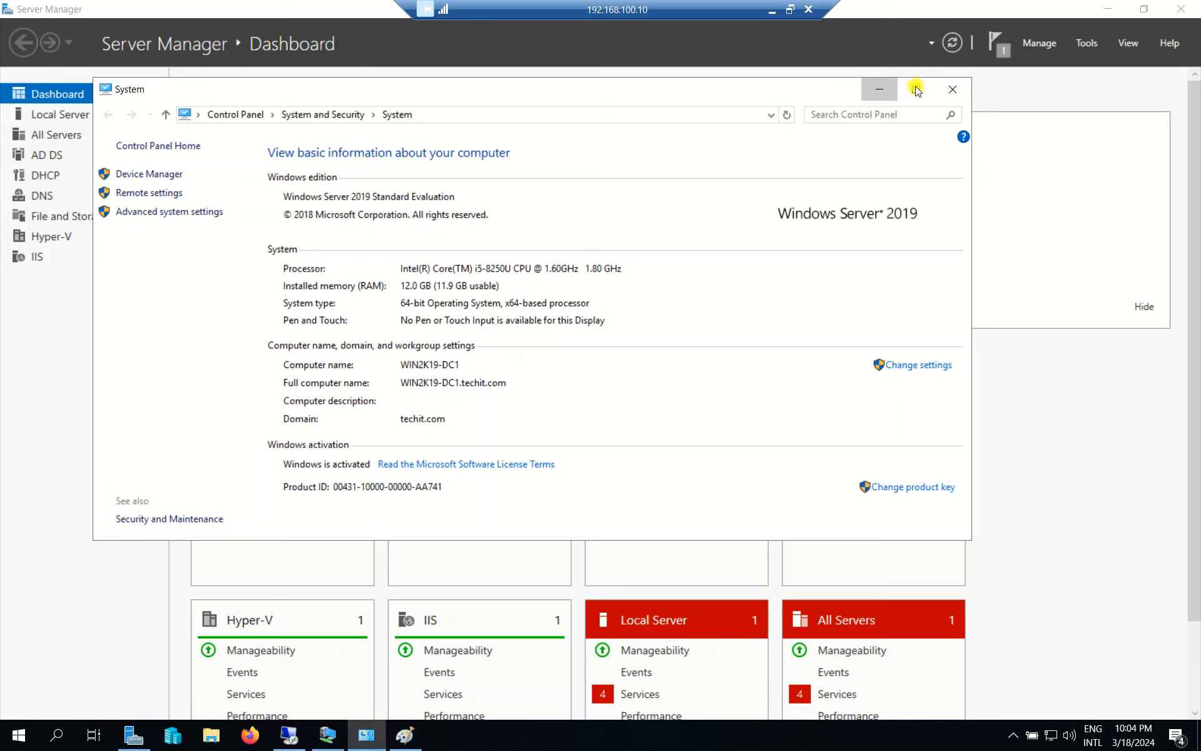
pyautogui.click(879, 89)
# Launch DFS Management from Server Manager's Tools menu.
pyautogui.click(1087, 44)
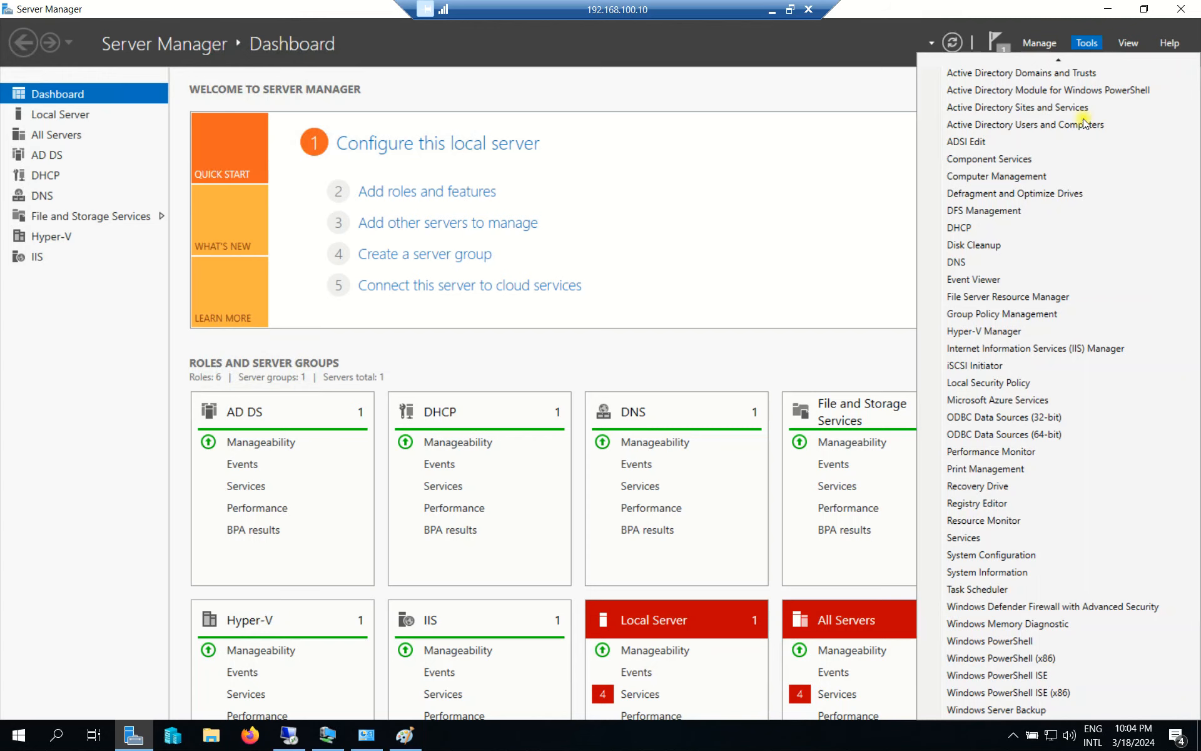
pyautogui.scroll(1, 1063, 150)
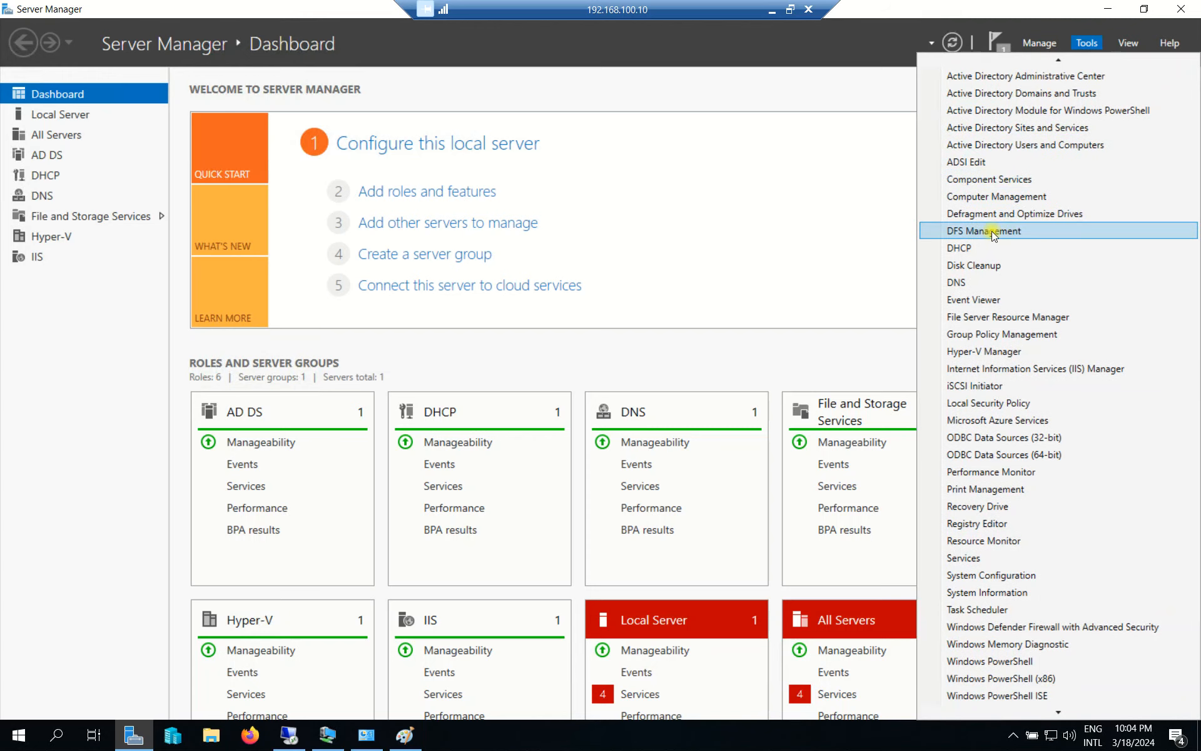
pyautogui.click(993, 231)
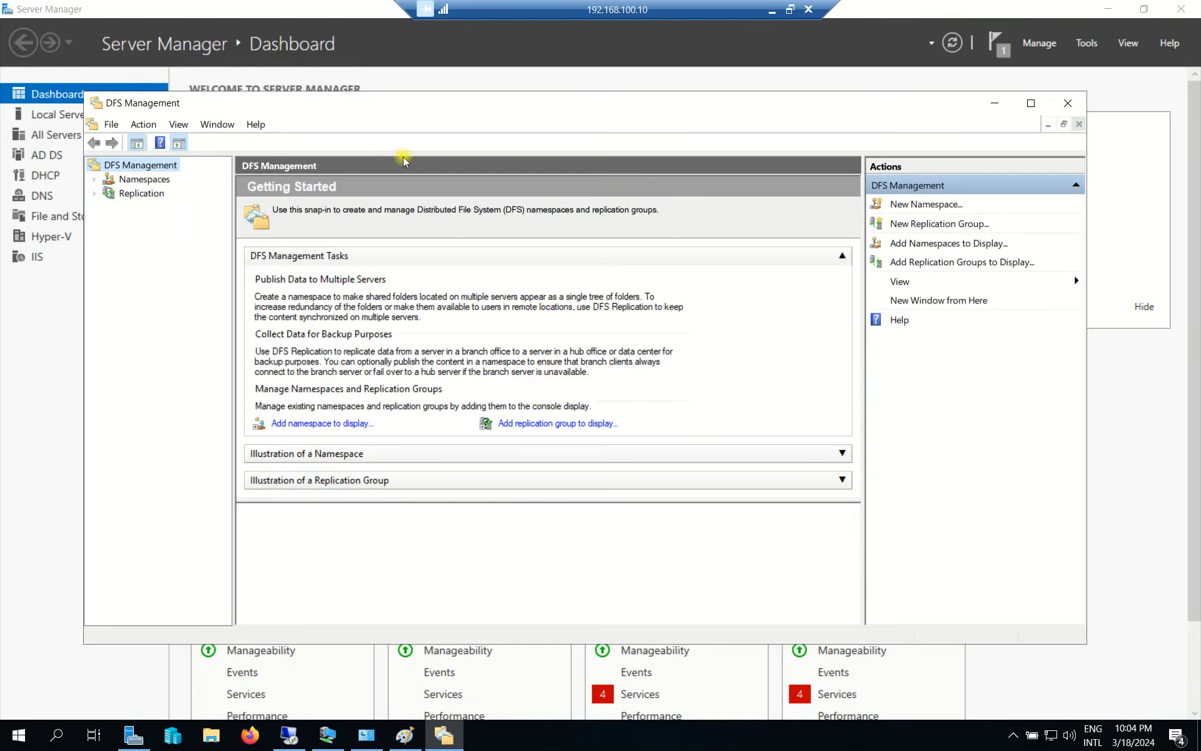
# Start a New Namespace and look up WIN2K19-DC1 as its host server.
pyautogui.click(151, 179)
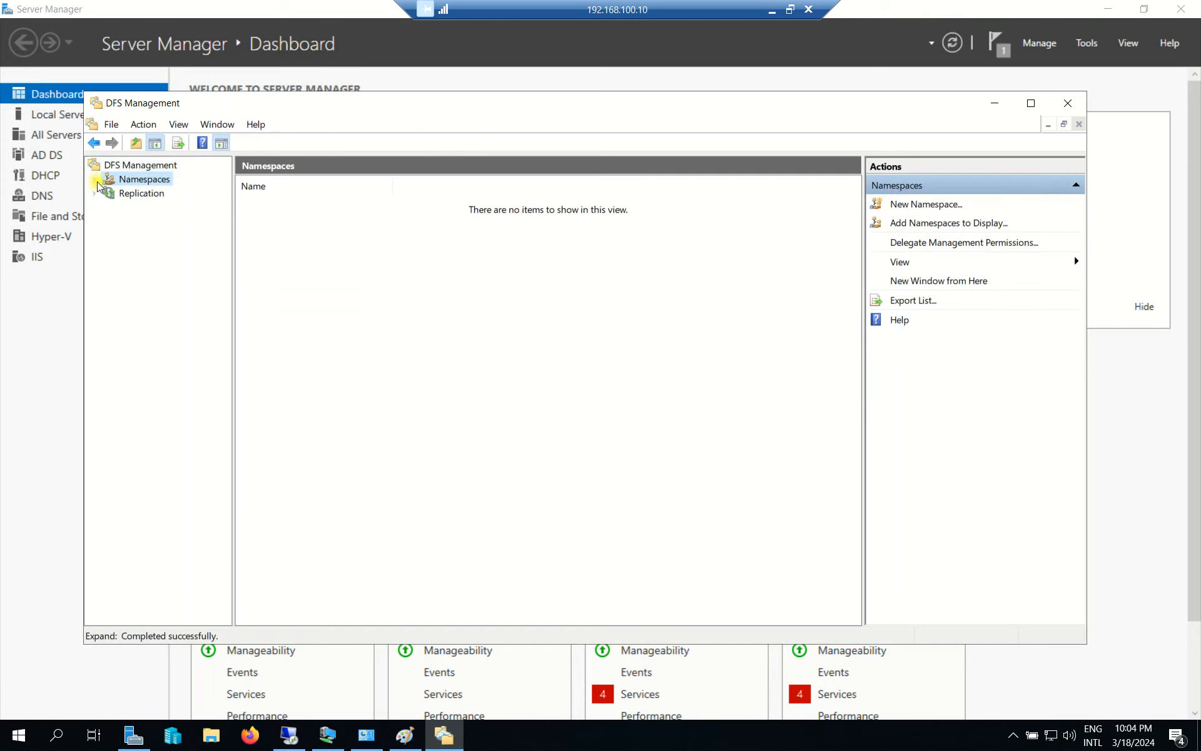
pyautogui.rightClick(133, 181)
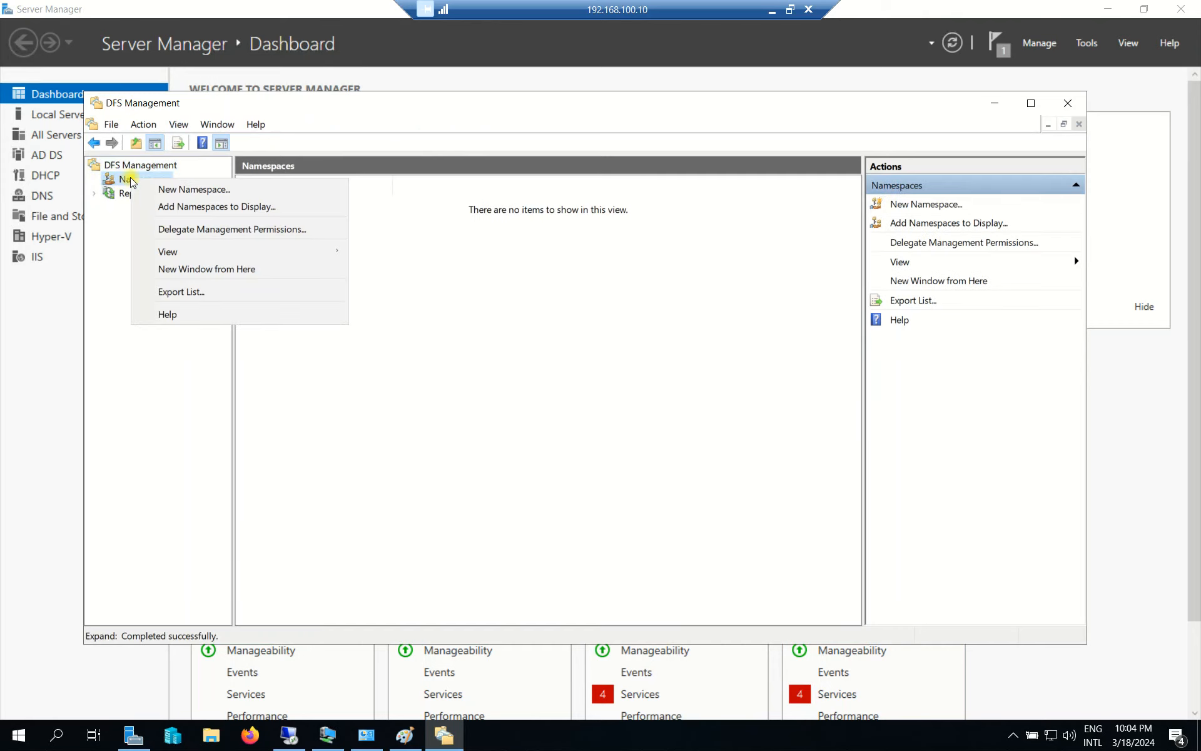
pyautogui.click(229, 189)
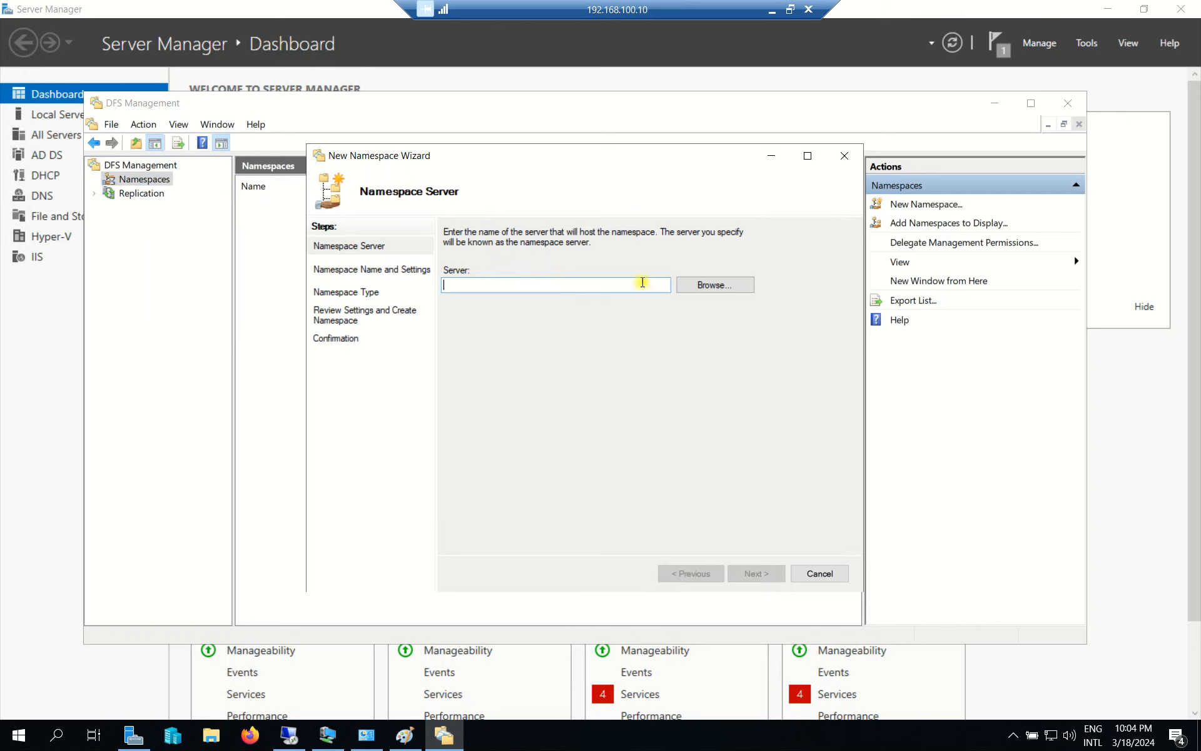
pyautogui.click(690, 286)
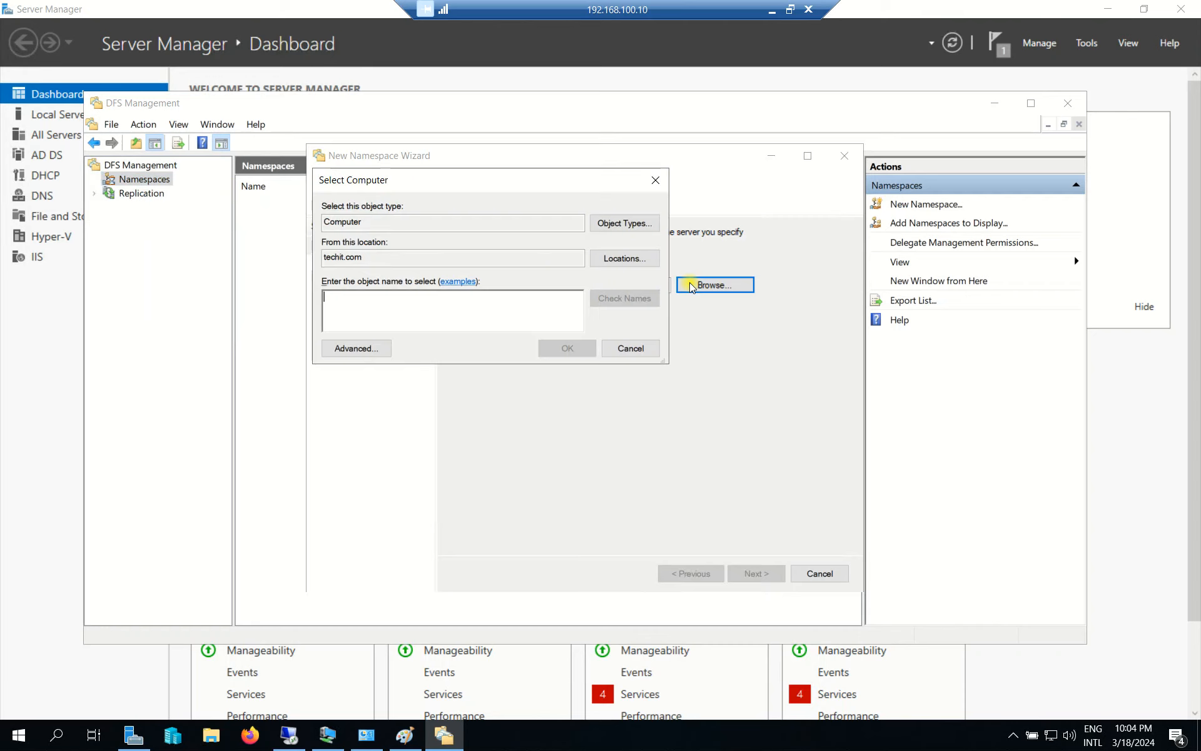
pyautogui.write('WIN2K')
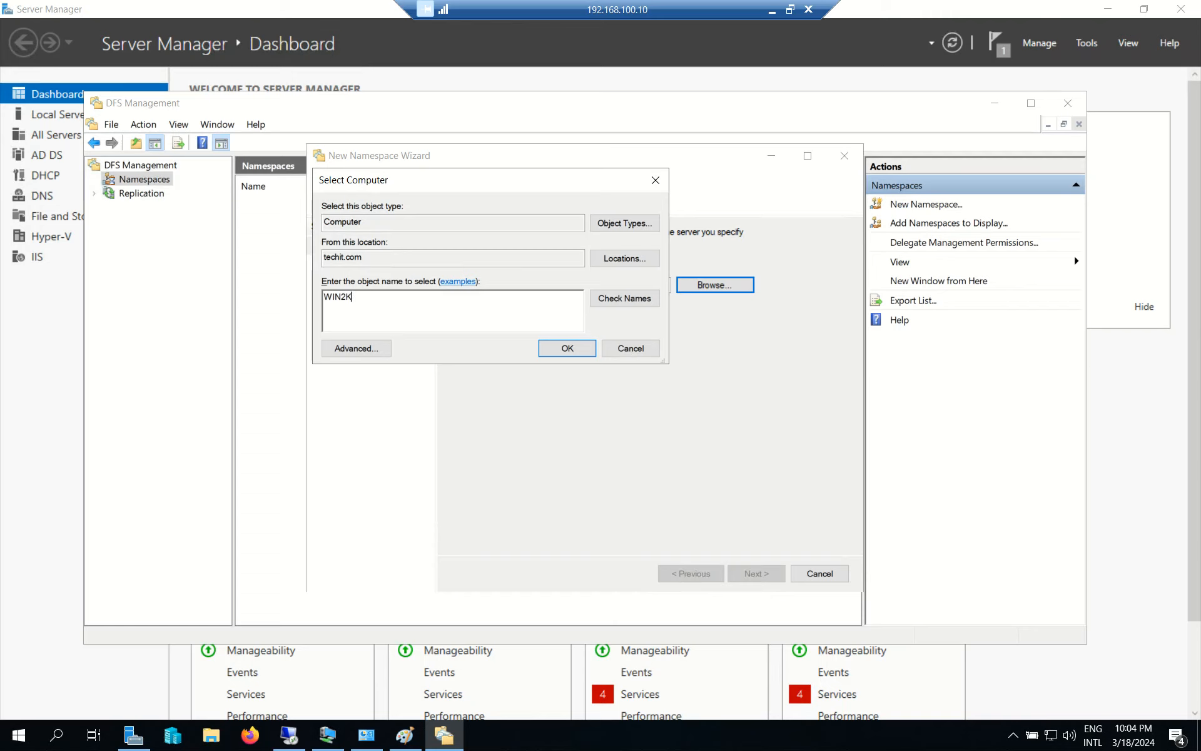
pyautogui.write('1')
pyautogui.click(636, 304)
# Correct the server list to WIN2K19-DC1 alone, accept it, and advance to namespace naming.
pyautogui.press('BackSpace')
pyautogui.press('BackSpace')
pyautogui.write('2K19-DC2')
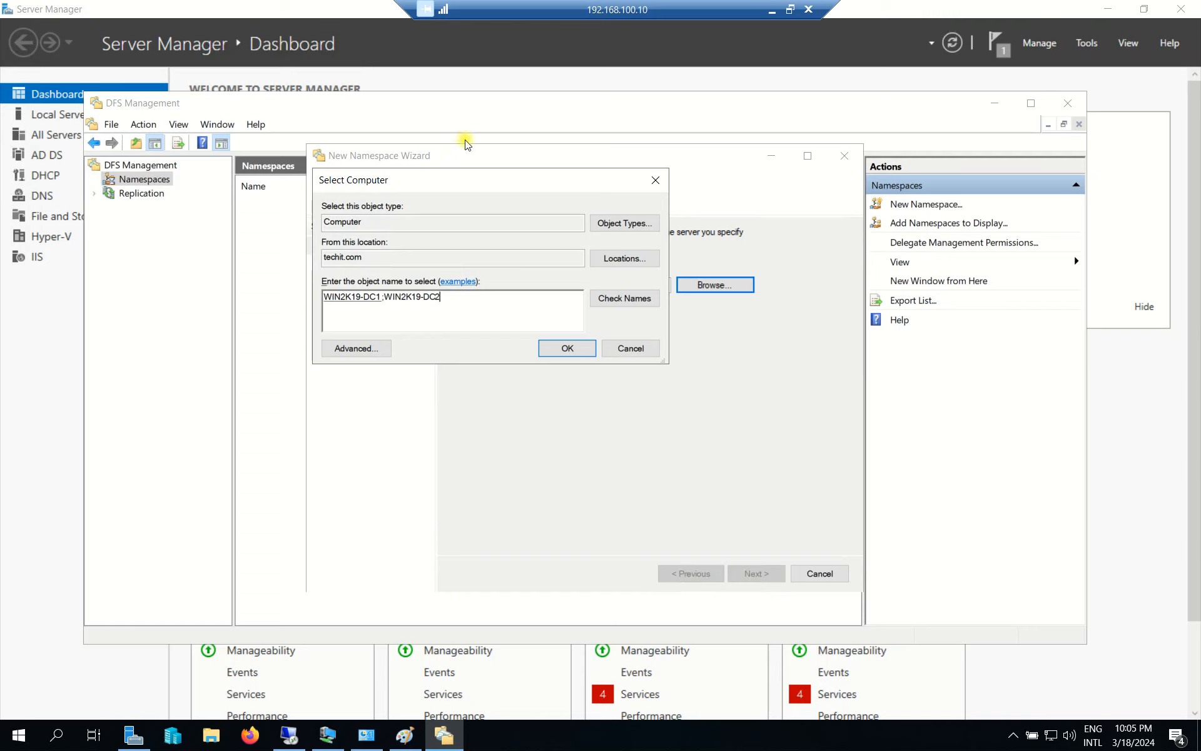
pyautogui.click(630, 299)
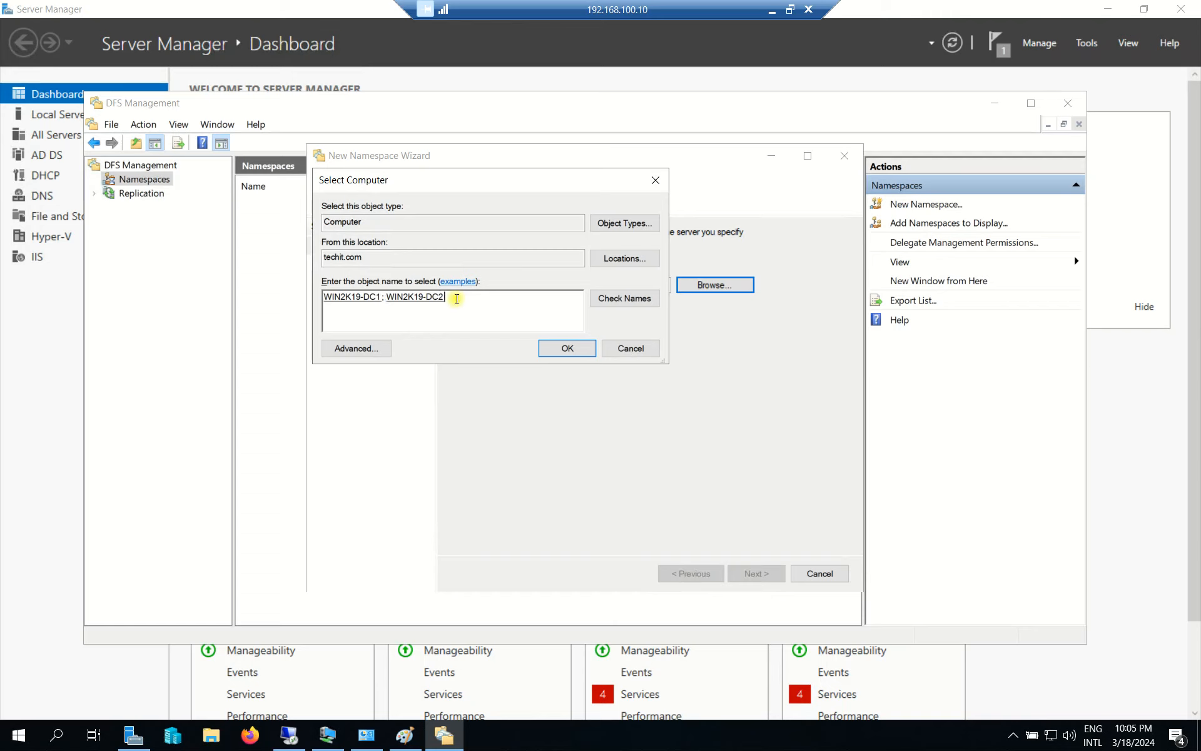
pyautogui.moveTo(499, 181); pyautogui.dragTo(403, 375)
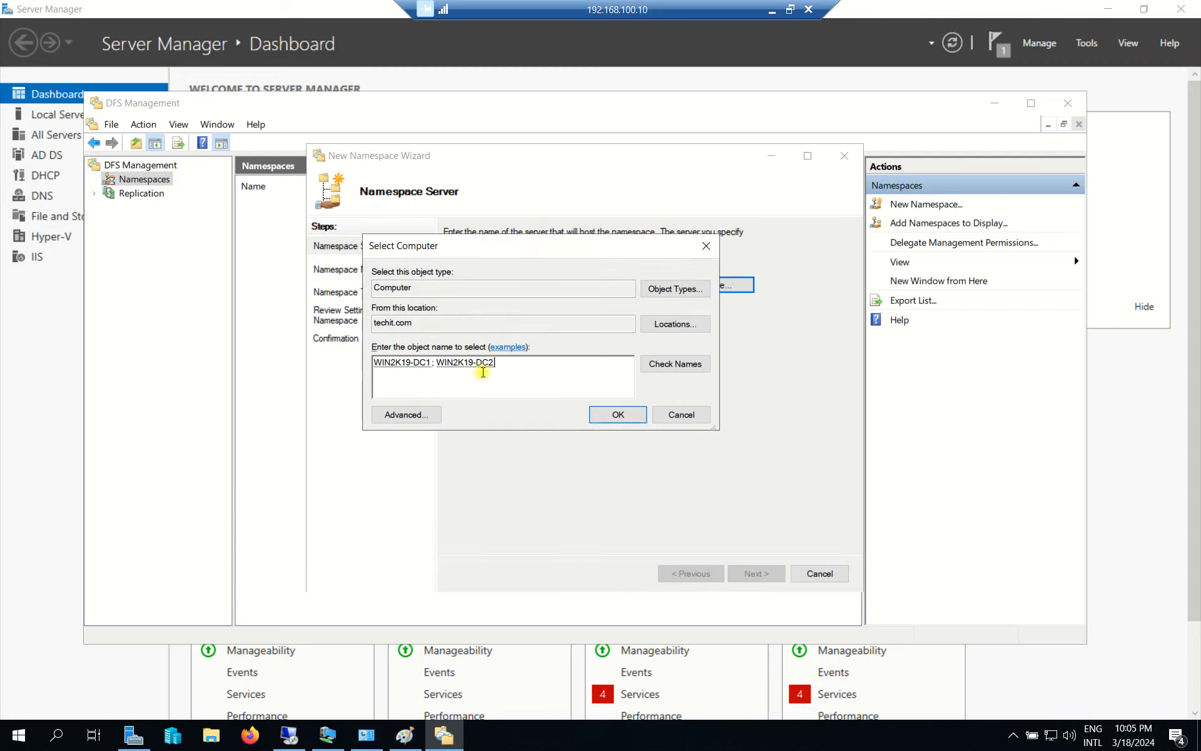
pyautogui.click(599, 415)
pyautogui.click(546, 357)
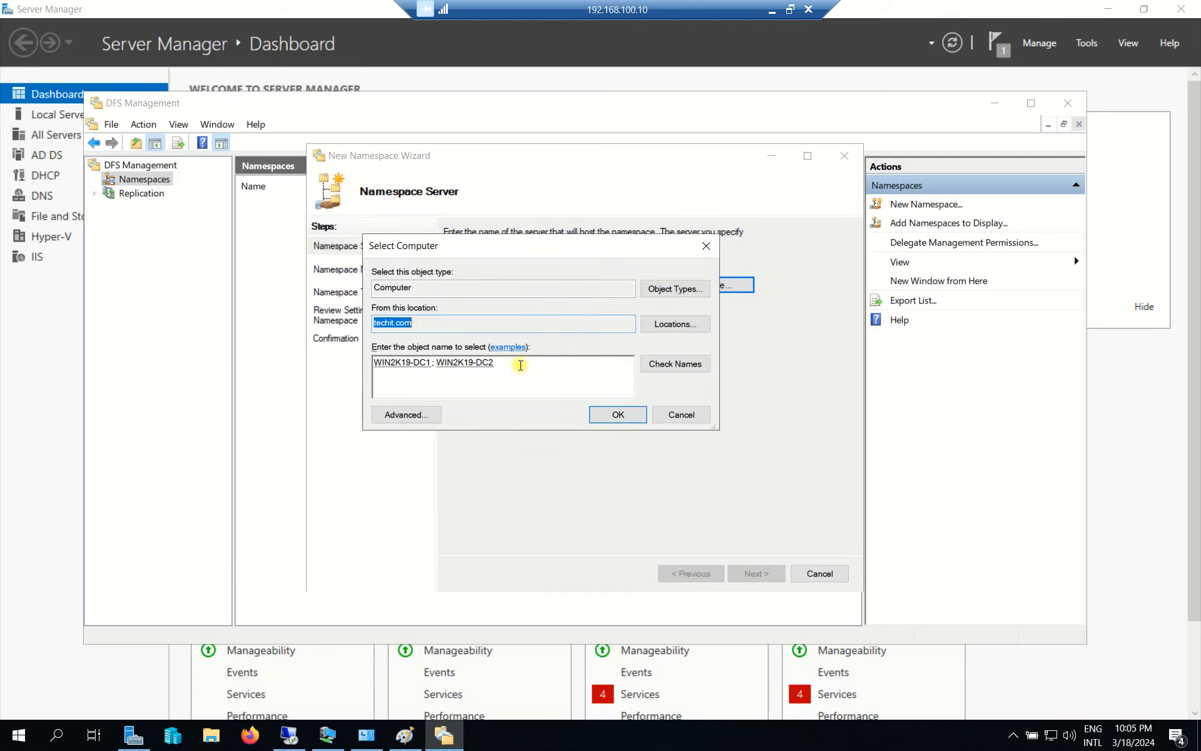
pyautogui.press('BackSpace')
pyautogui.press('BackSpace')
pyautogui.press('BackSpace')
pyautogui.press('BackSpace')
pyautogui.press('BackSpace')
pyautogui.press('BackSpace')
pyautogui.press('BackSpace')
pyautogui.press('BackSpace')
pyautogui.press('BackSpace')
pyautogui.press('BackSpace')
pyautogui.press('BackSpace')
pyautogui.press('BackSpace')
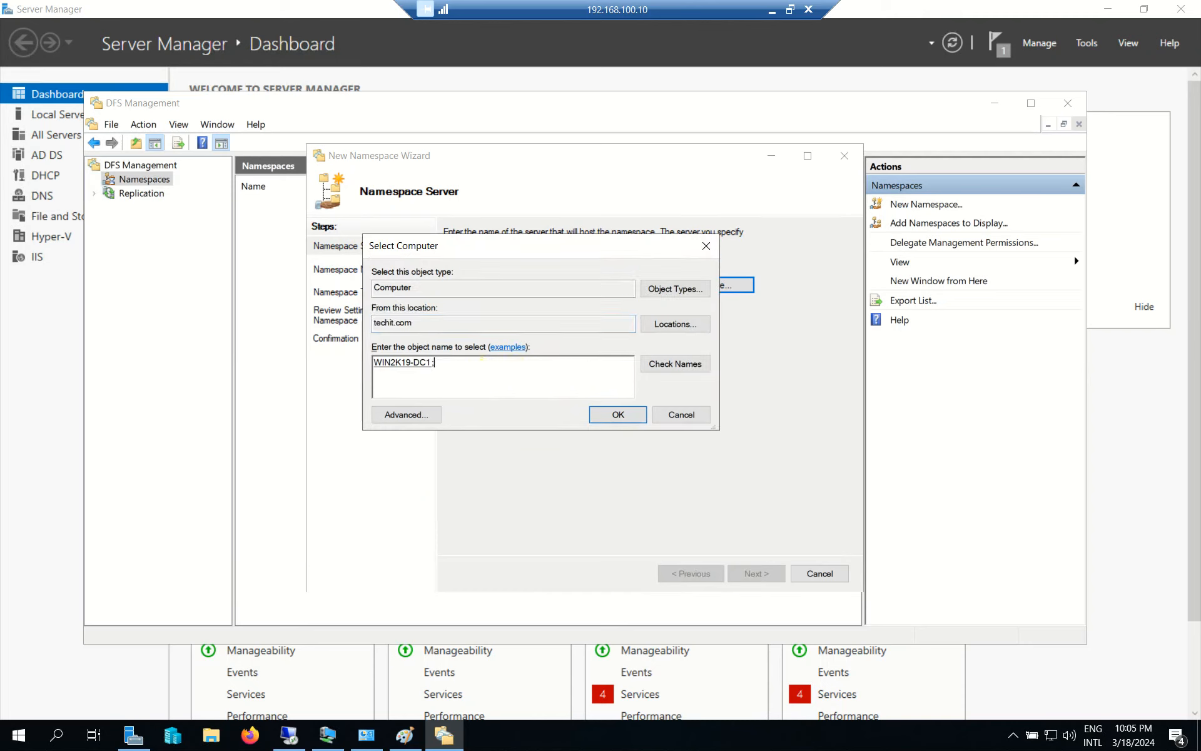
pyautogui.click(616, 415)
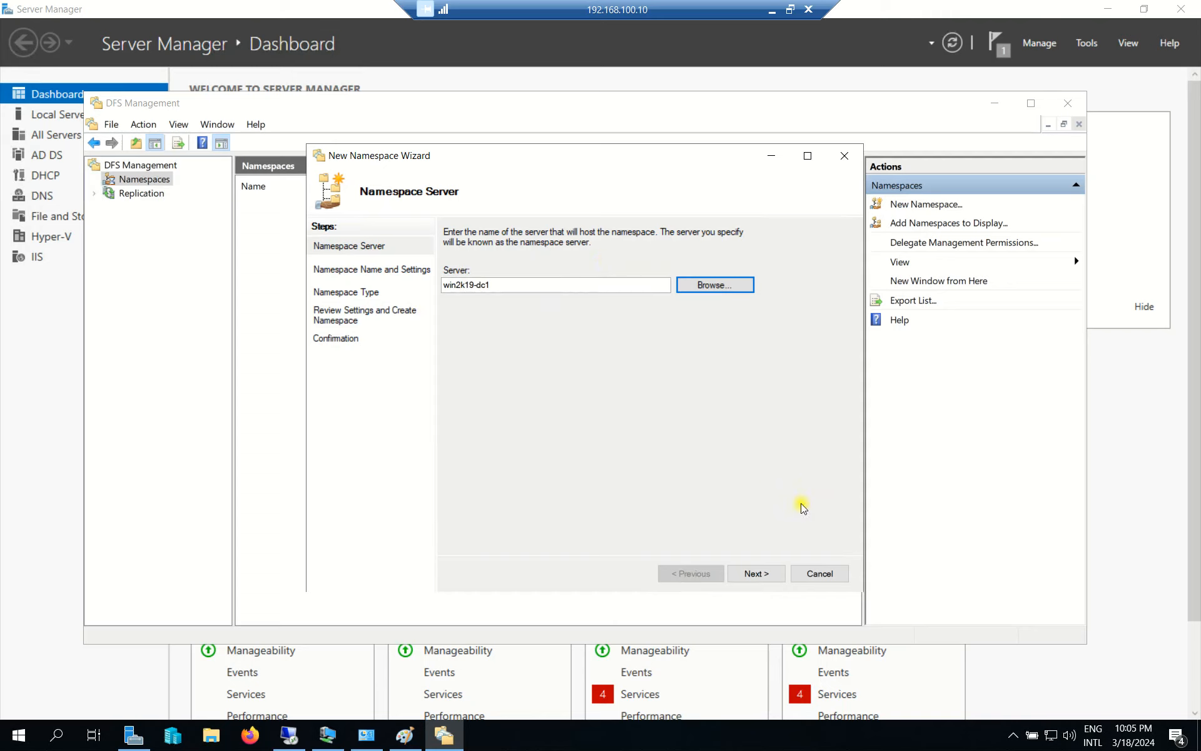
pyautogui.click(756, 574)
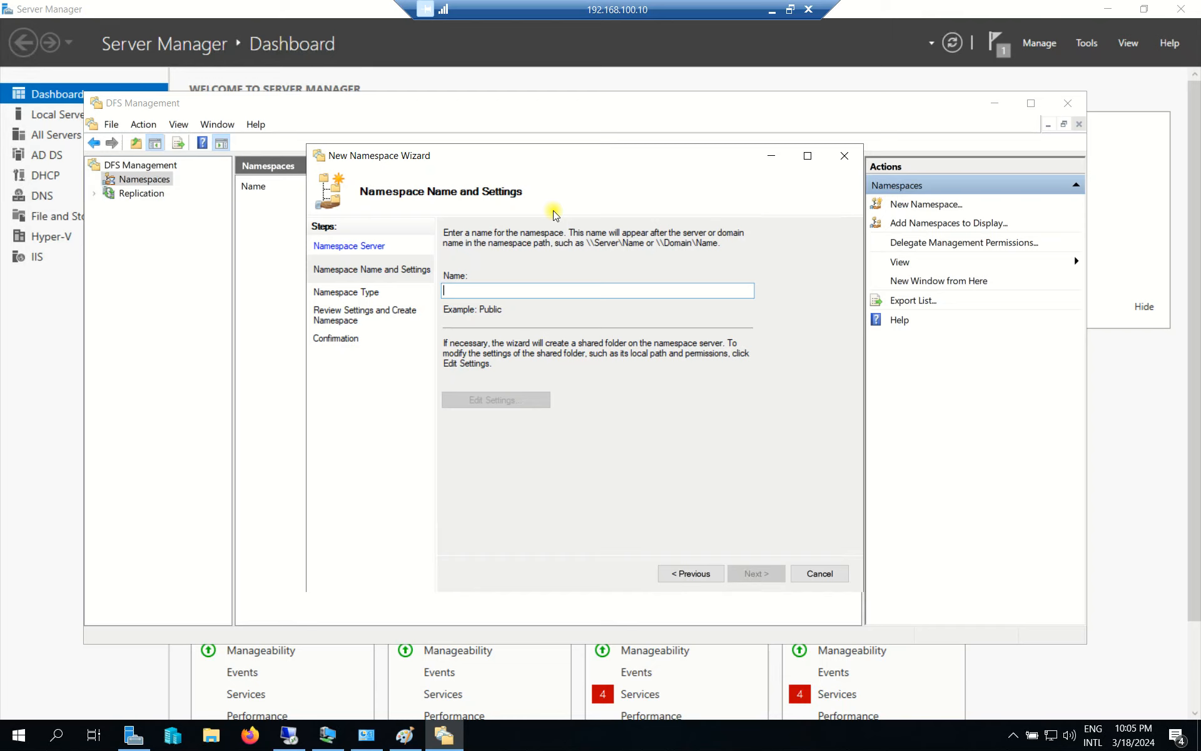
pyautogui.click(212, 741)
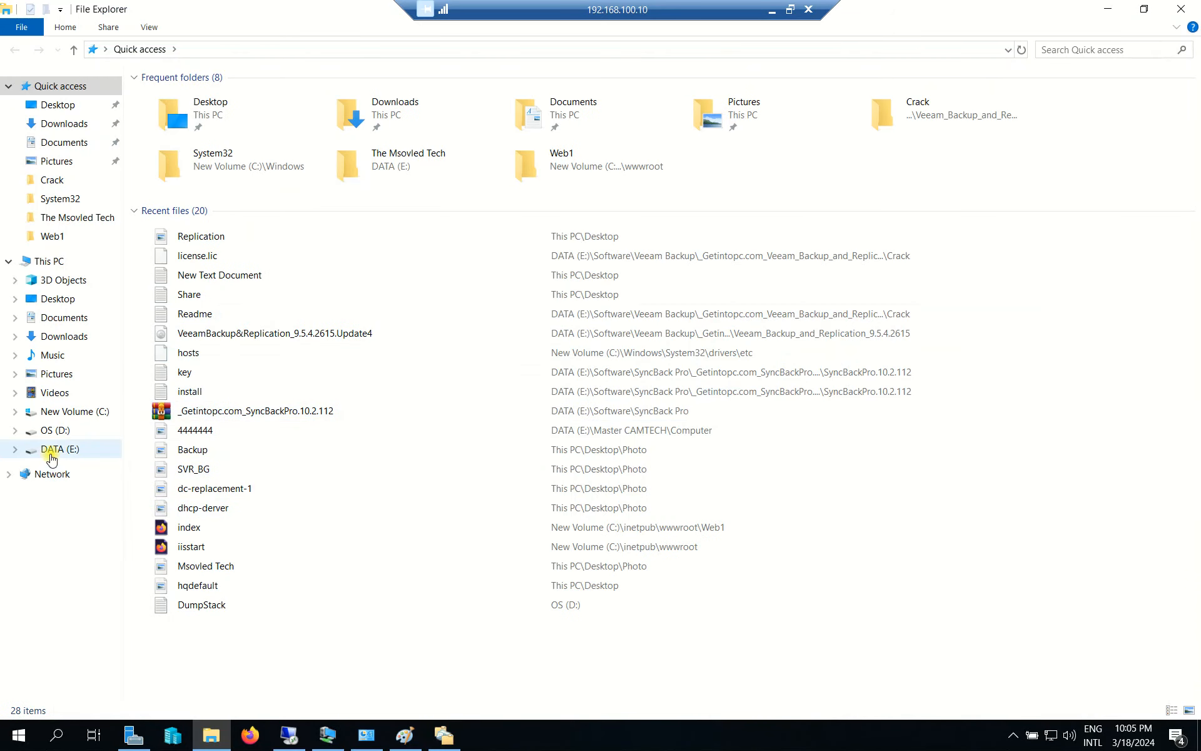
# On DATA (E:), check The Msovled Tech holds the Finance, HR, IT and Public folders.
pyautogui.click(50, 449)
pyautogui.click(188, 252)
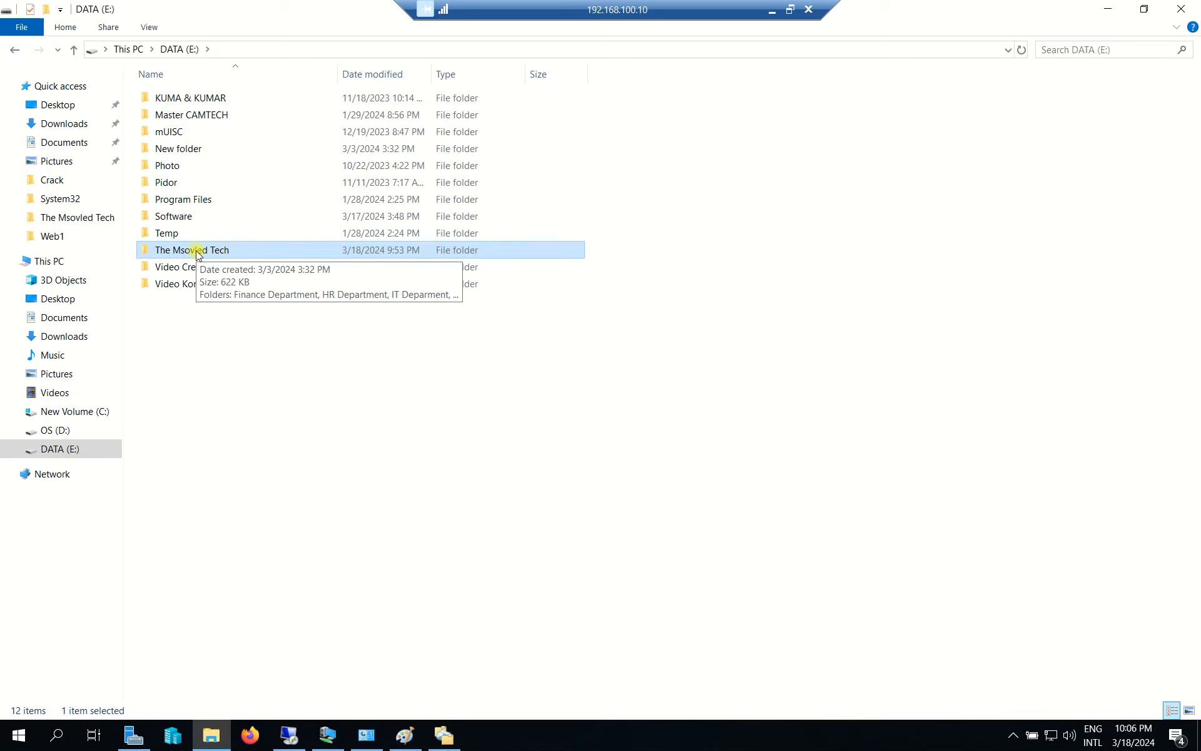
pyautogui.doubleClick(196, 252)
pyautogui.moveTo(294, 249); pyautogui.dragTo(208, 104)
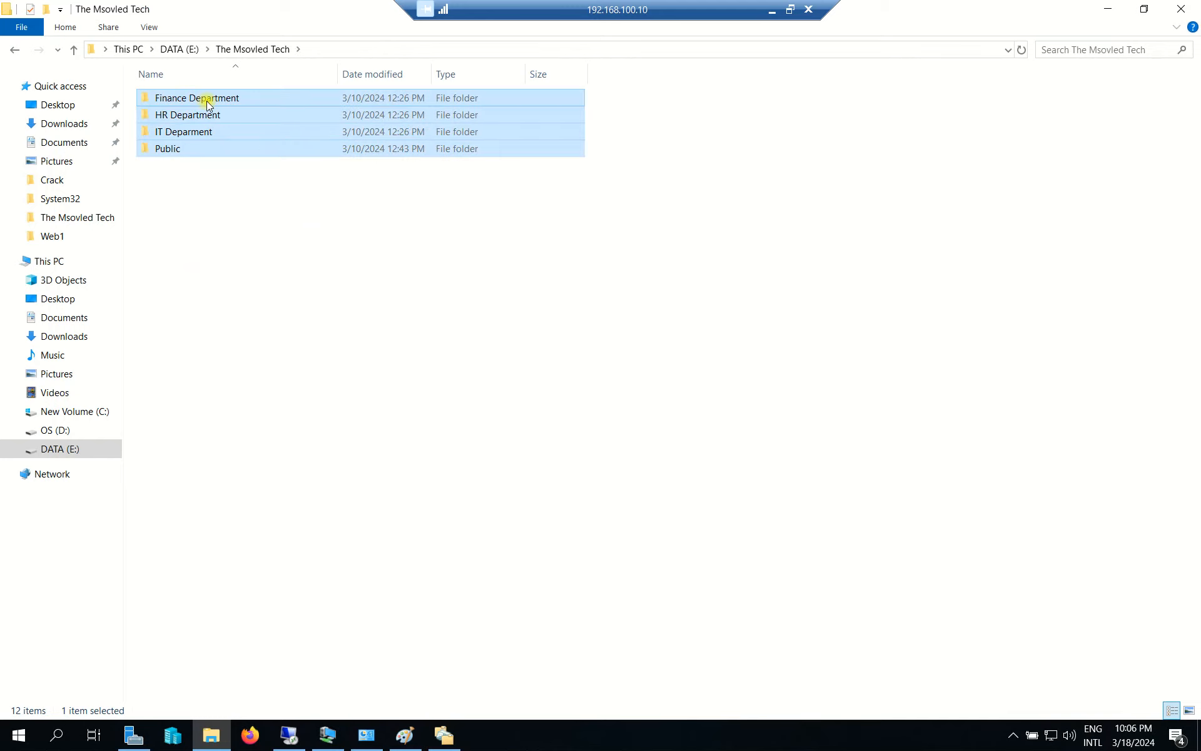
pyautogui.click(204, 130)
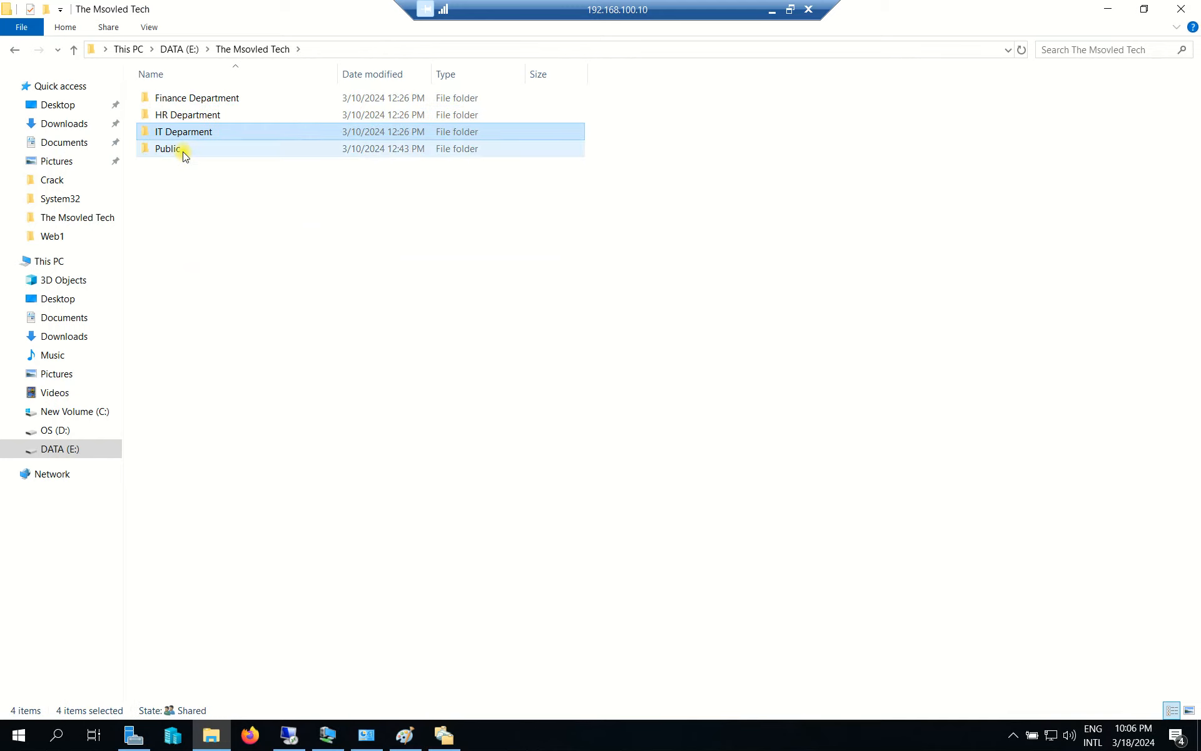
# Copy The Msovled Tech folder's name via Rename, leaving the name unchanged.
pyautogui.click(14, 49)
pyautogui.rightClick(216, 251)
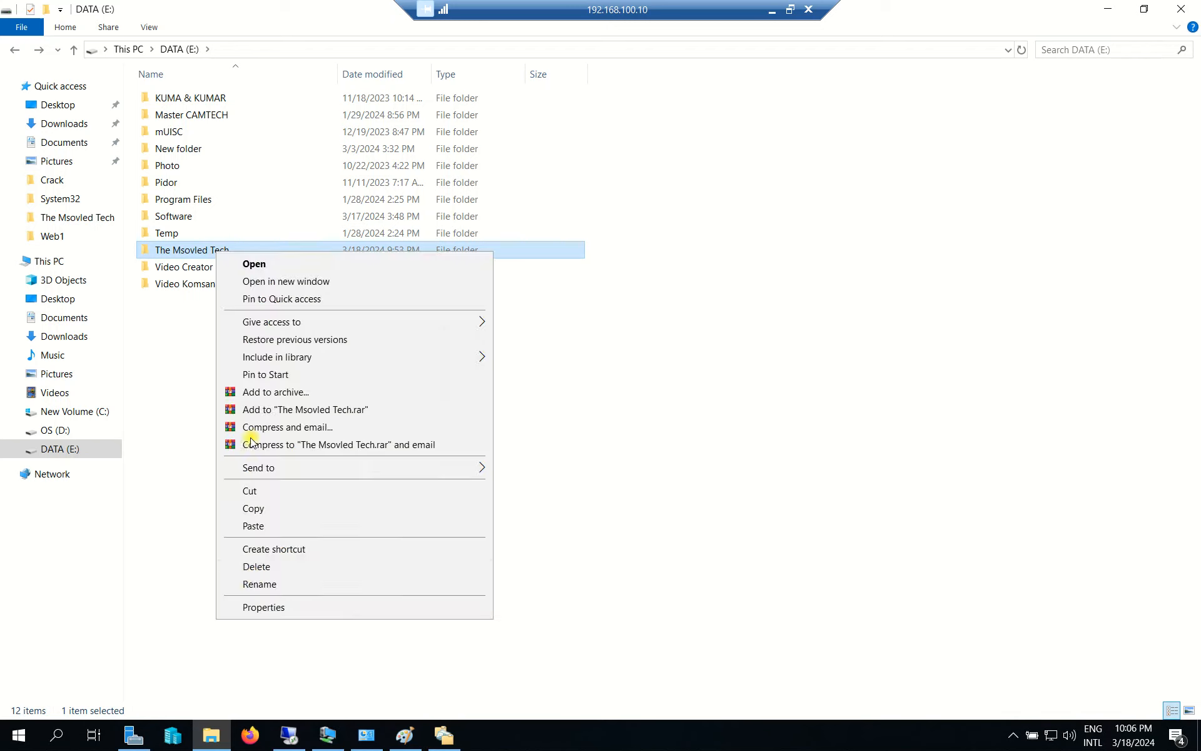
pyautogui.click(259, 583)
pyautogui.hotkey('ctrl', 'c')
pyautogui.rightClick(187, 249)
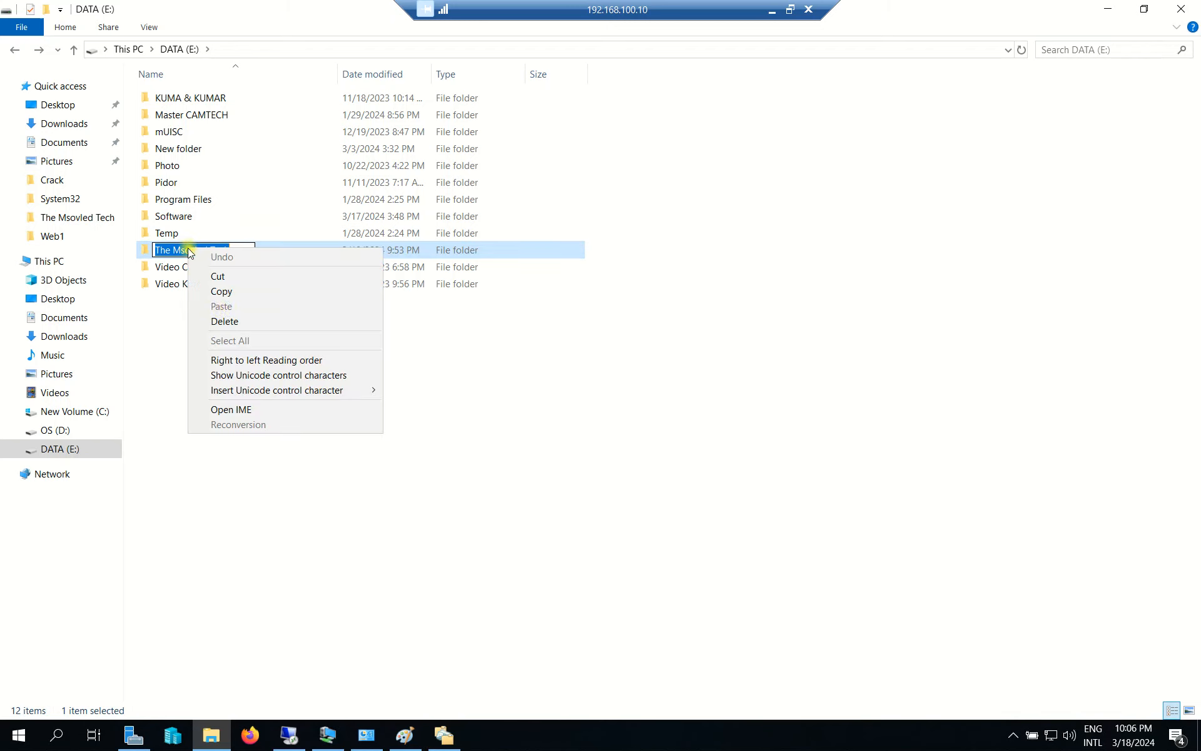
pyautogui.click(423, 372)
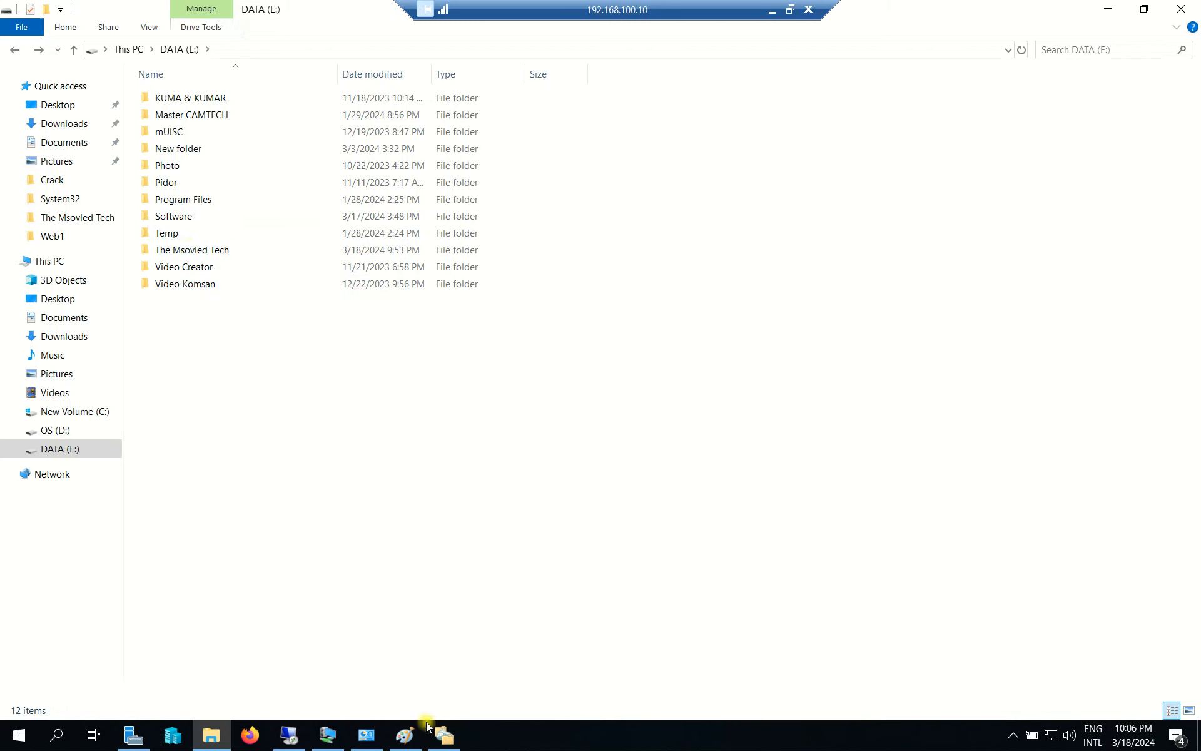
# Name the namespace 'The Msovled Tech' by pasting the copied folder name.
pyautogui.click(443, 734)
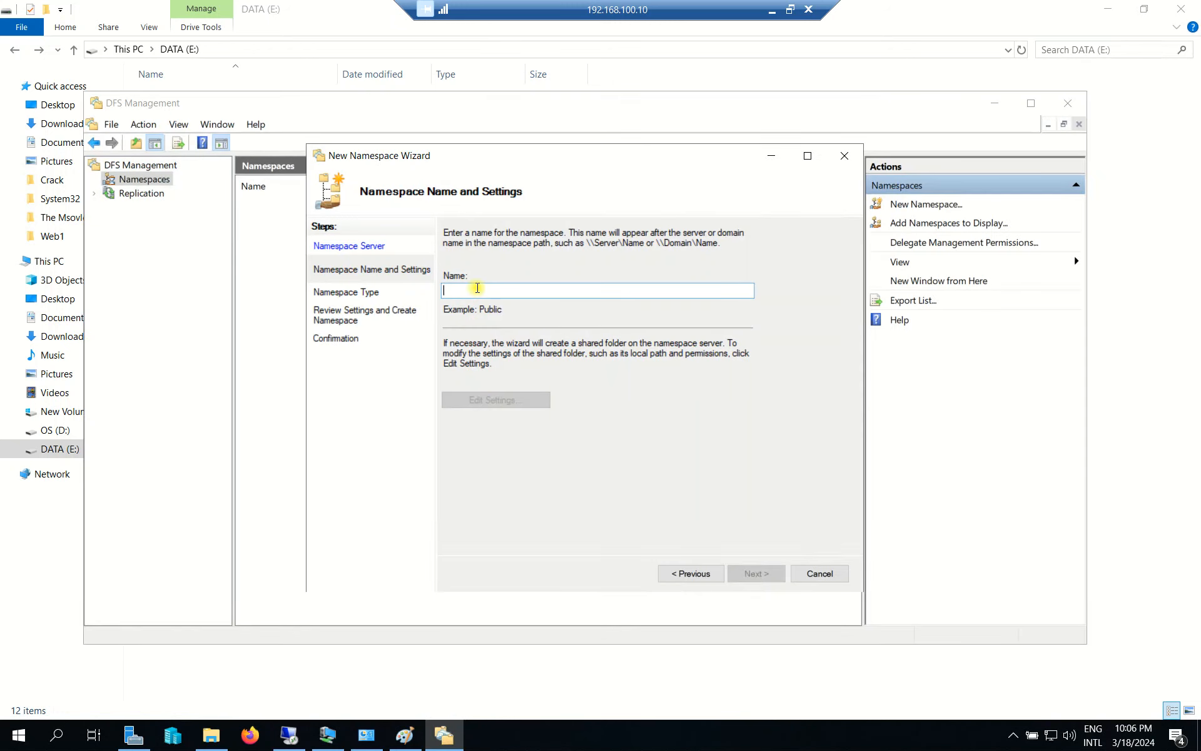
pyautogui.hotkey('ctrl', 'v')
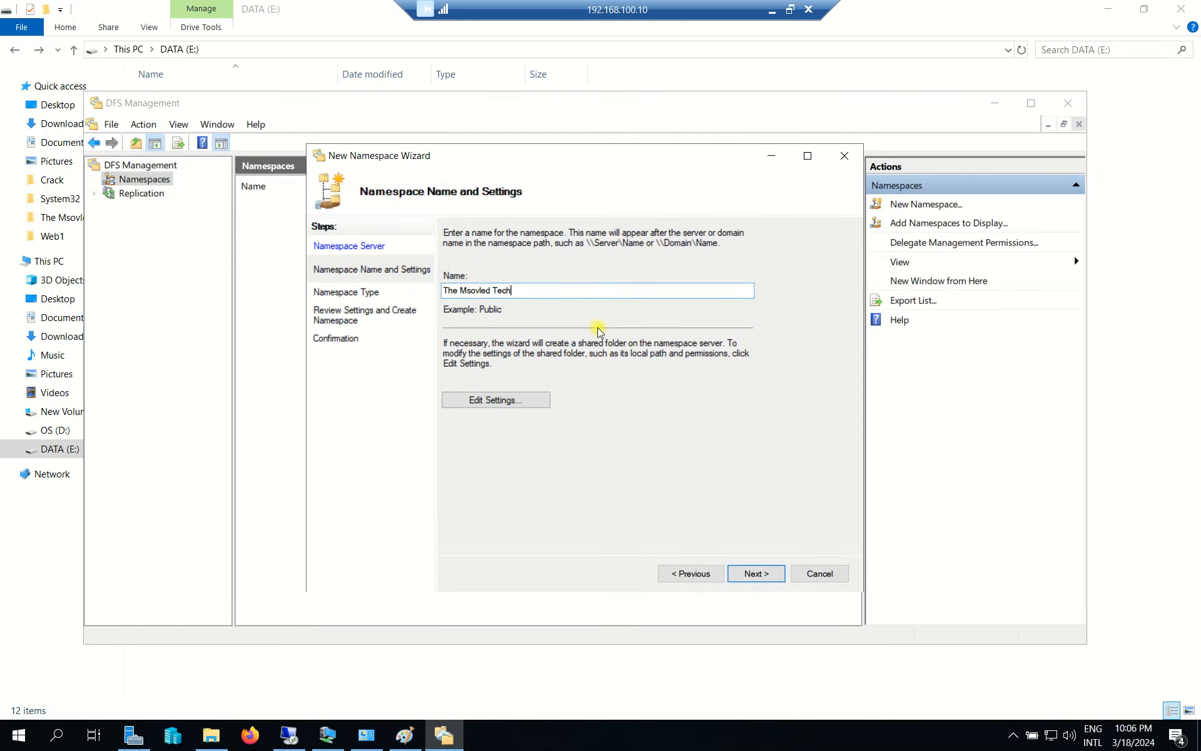
pyautogui.click(505, 404)
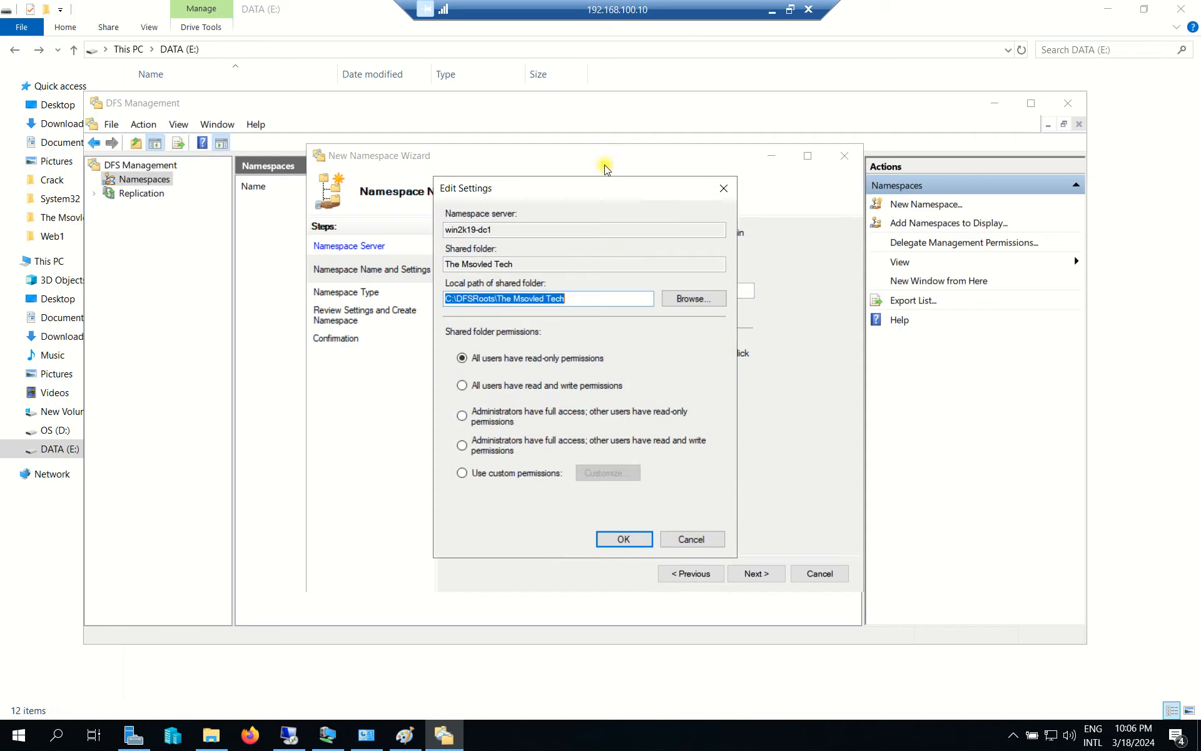
pyautogui.moveTo(592, 191); pyautogui.dragTo(548, 194)
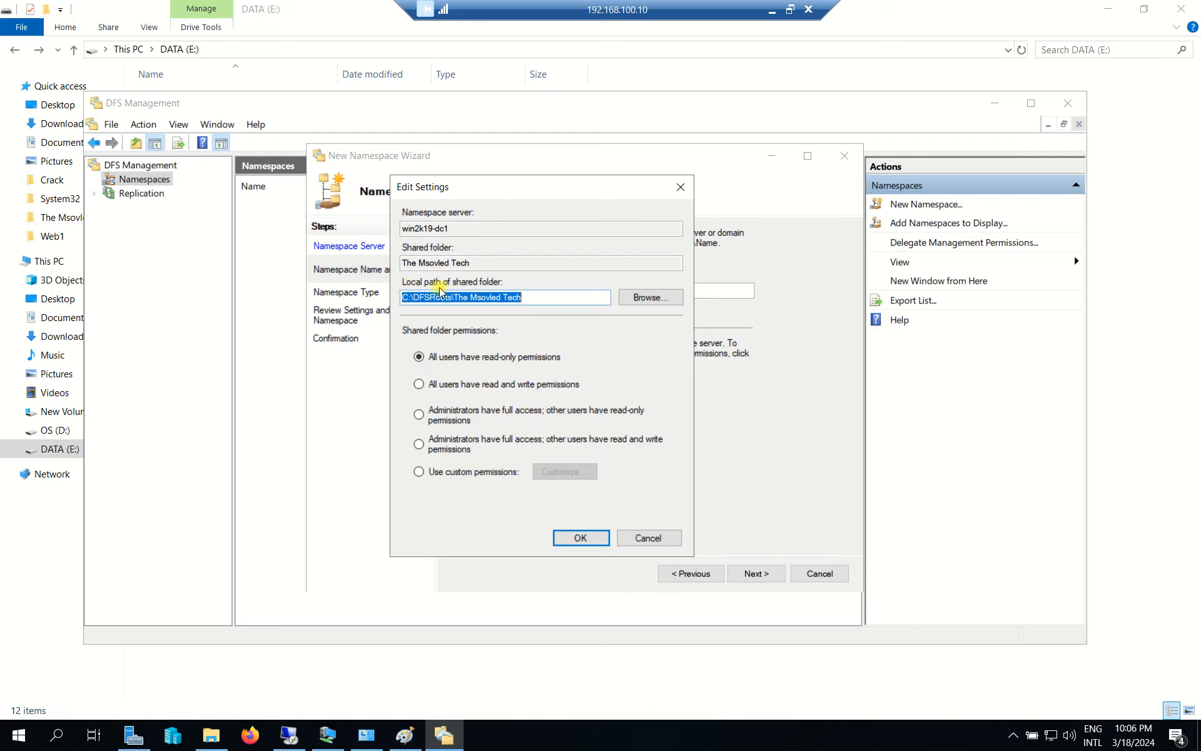
# Set the shared folder's local path to E:\The Msovled Tech.
pyautogui.click(651, 297)
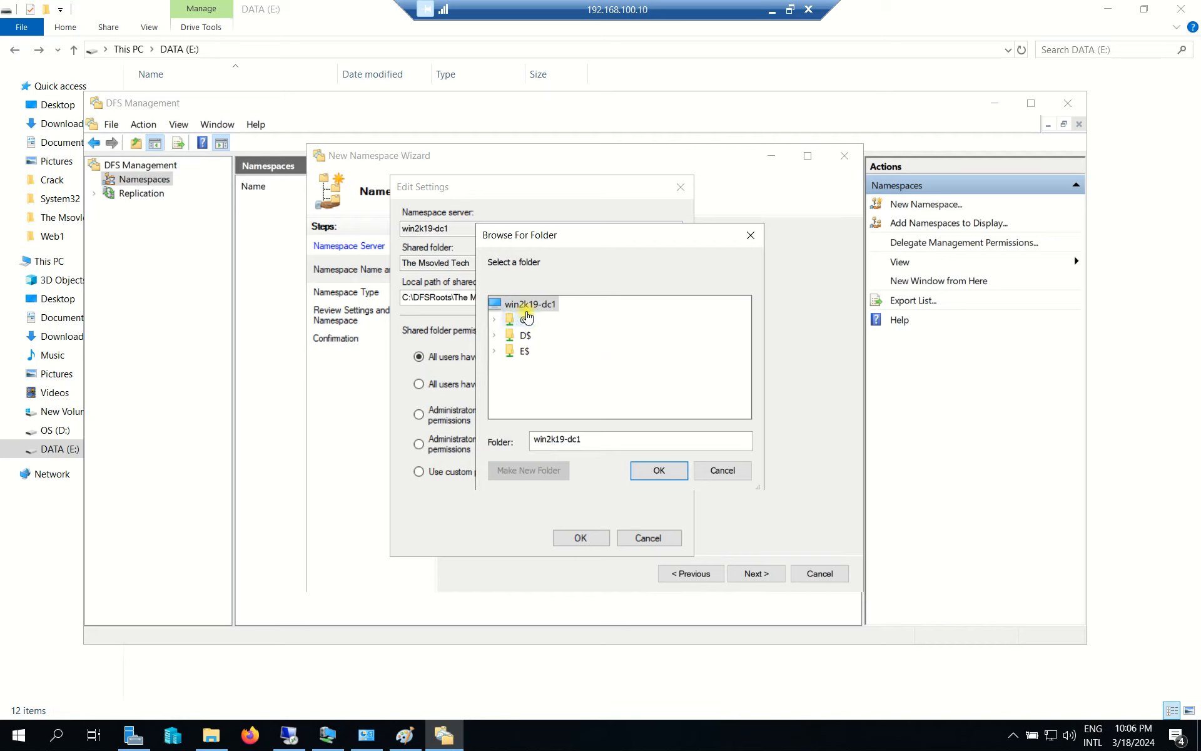
pyautogui.doubleClick(524, 351)
pyautogui.moveTo(743, 348); pyautogui.dragTo(742, 378)
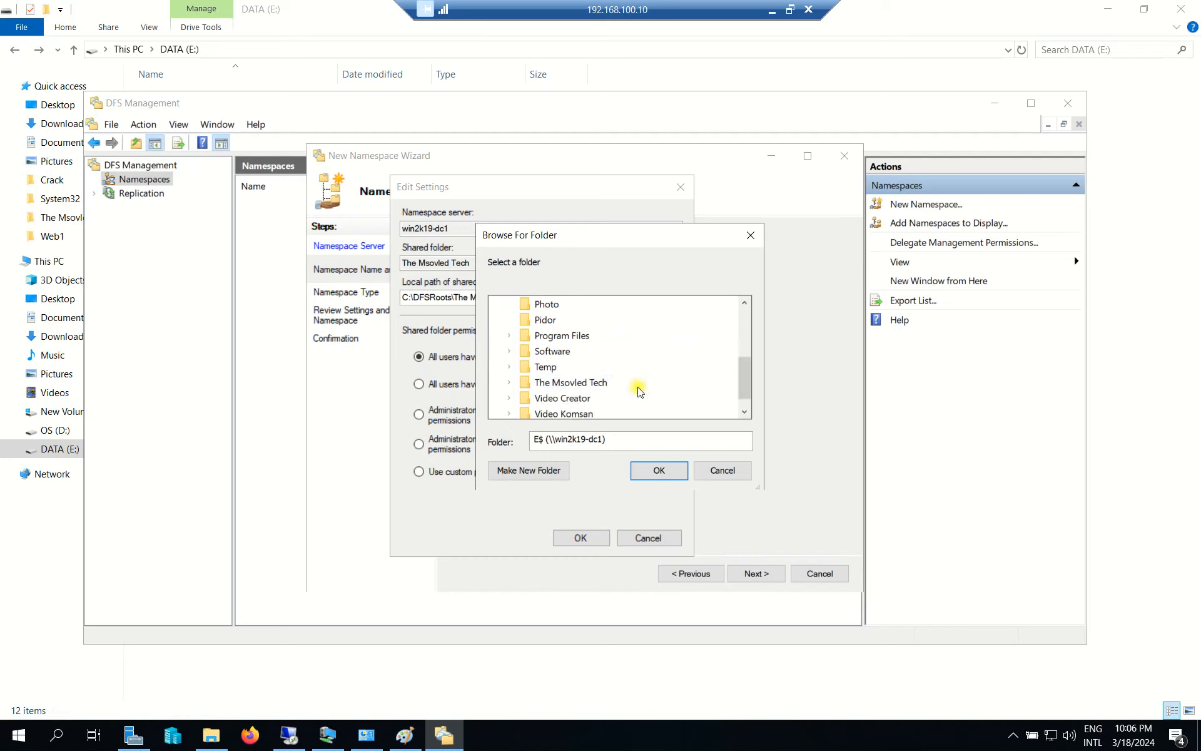
pyautogui.scroll(-1, 638, 388)
pyautogui.doubleClick(562, 371)
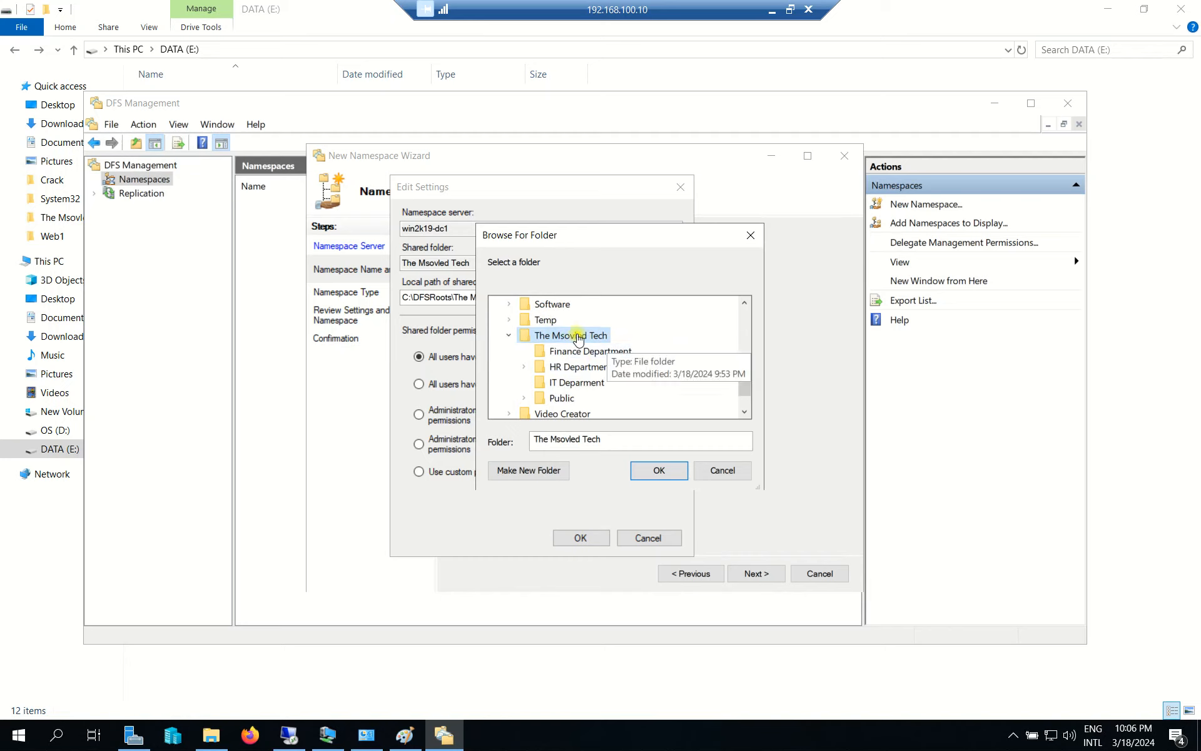
pyautogui.click(659, 470)
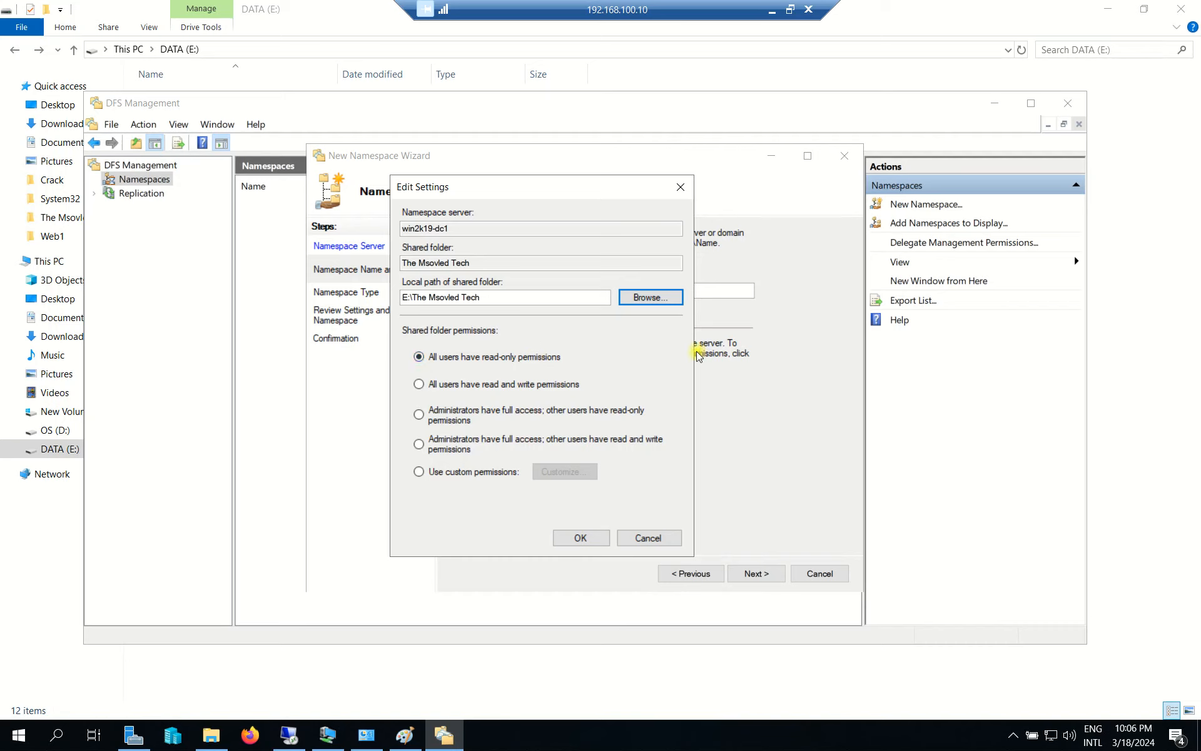
# Give administrators full access and other users read-only, and accept the settings.
pyautogui.click(459, 473)
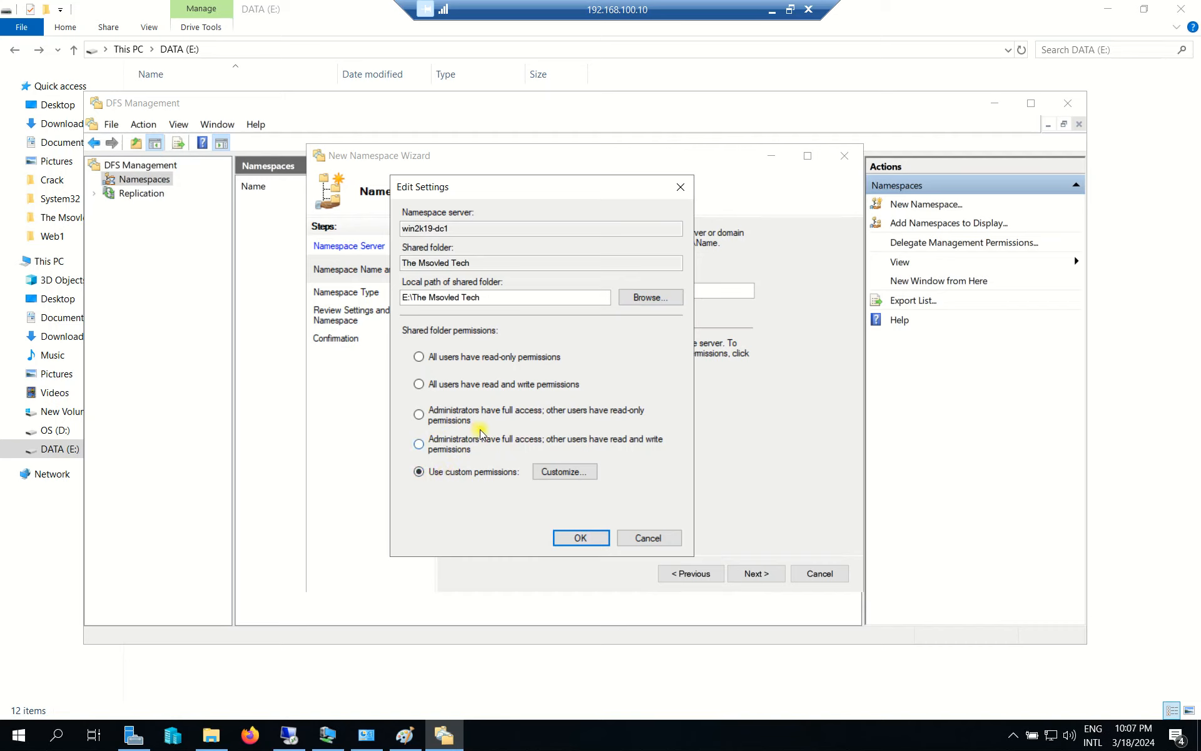
pyautogui.click(453, 420)
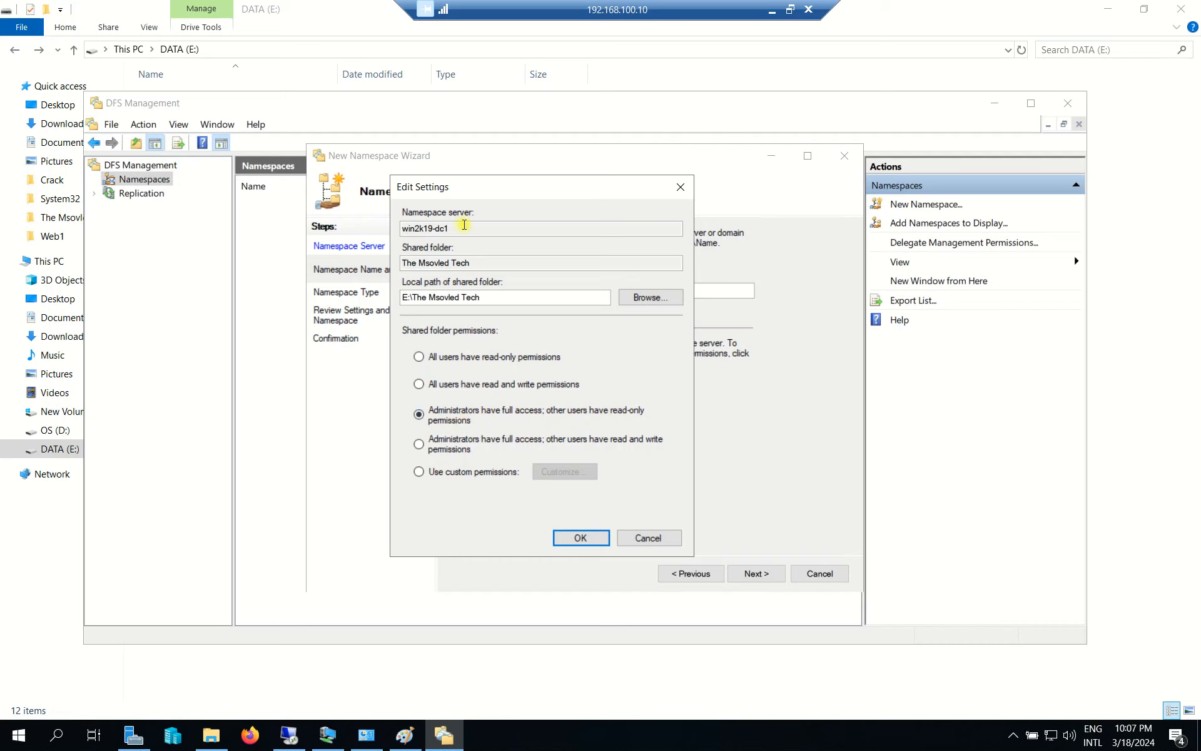
pyautogui.click(591, 539)
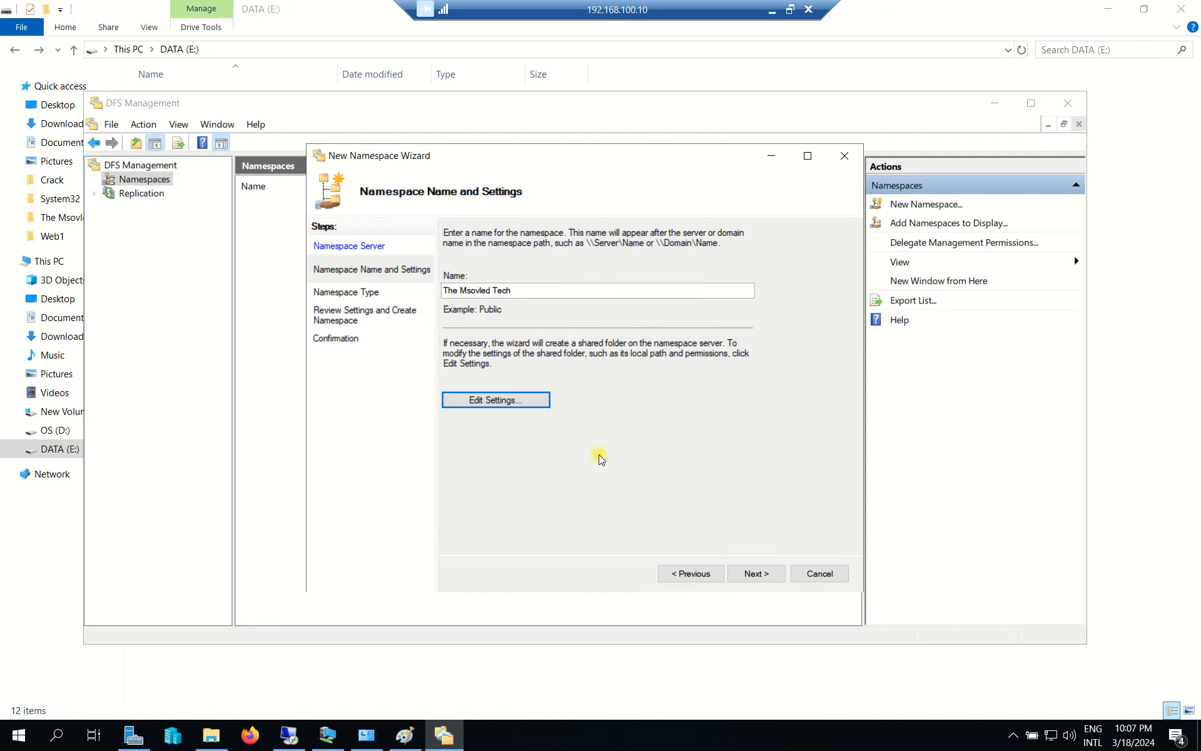
# Keep Domain-based type, create \\techit.com\The Msovled Tech, and close the wizard after Success.
pyautogui.click(771, 573)
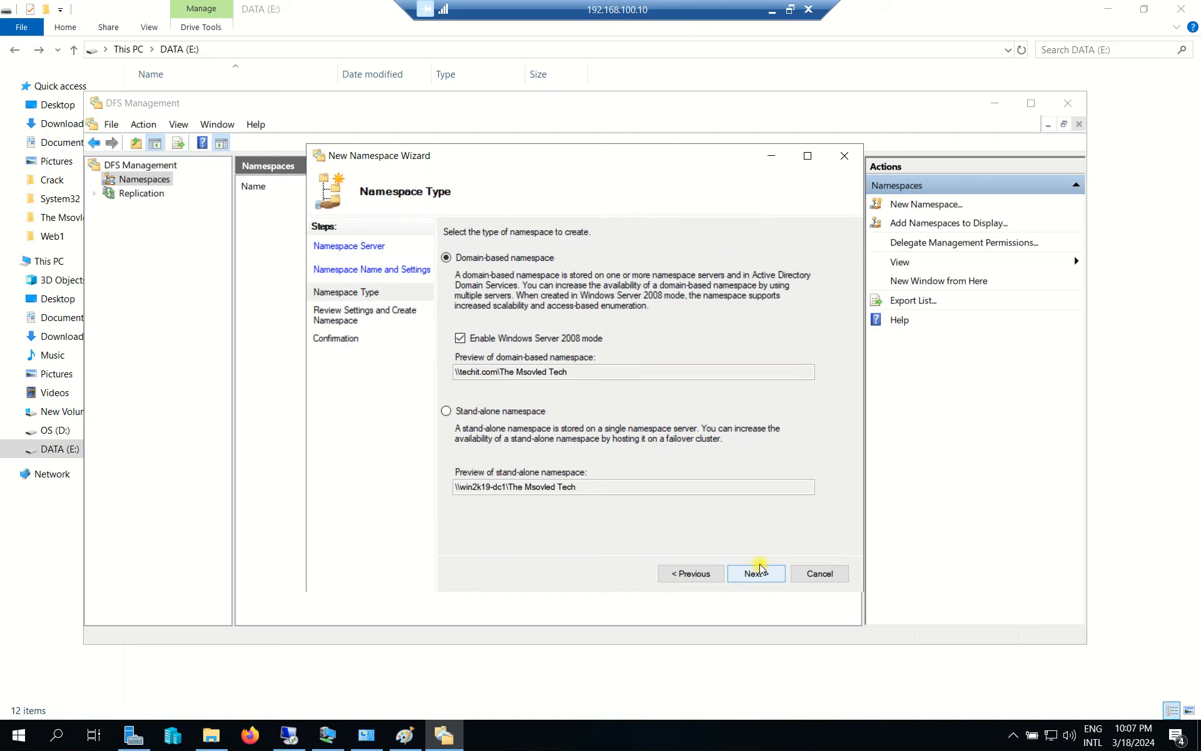
pyautogui.click(759, 572)
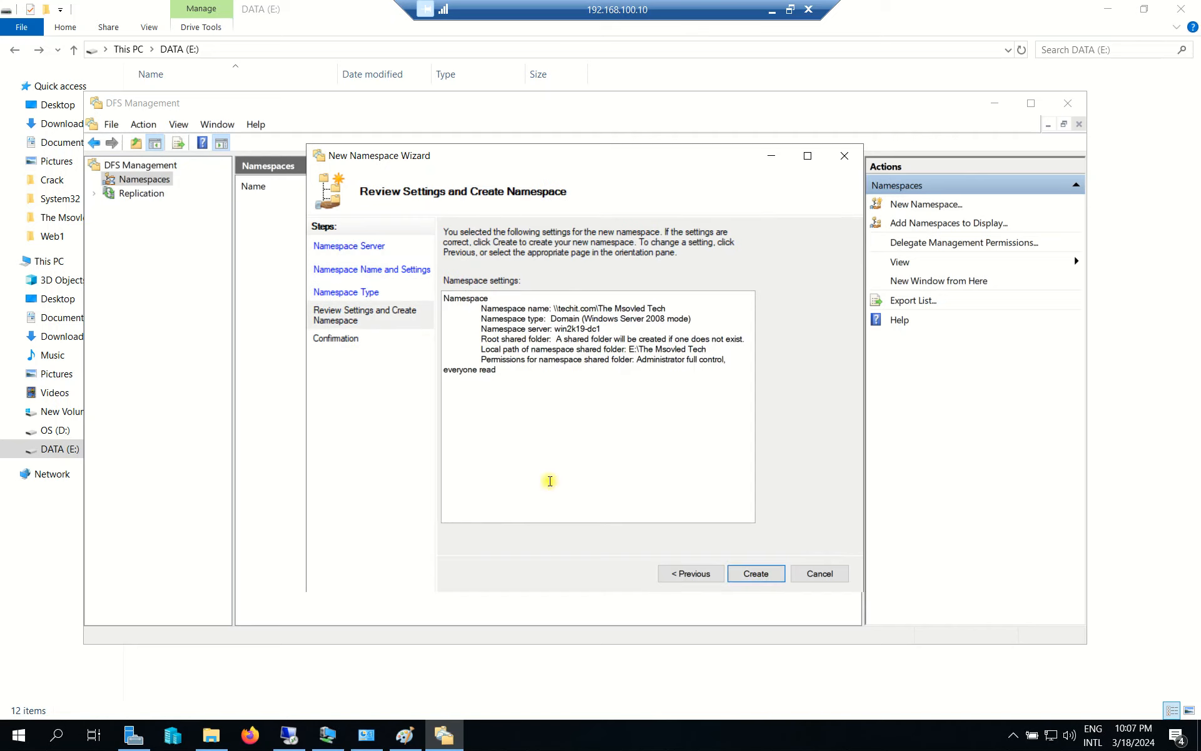
pyautogui.click(758, 573)
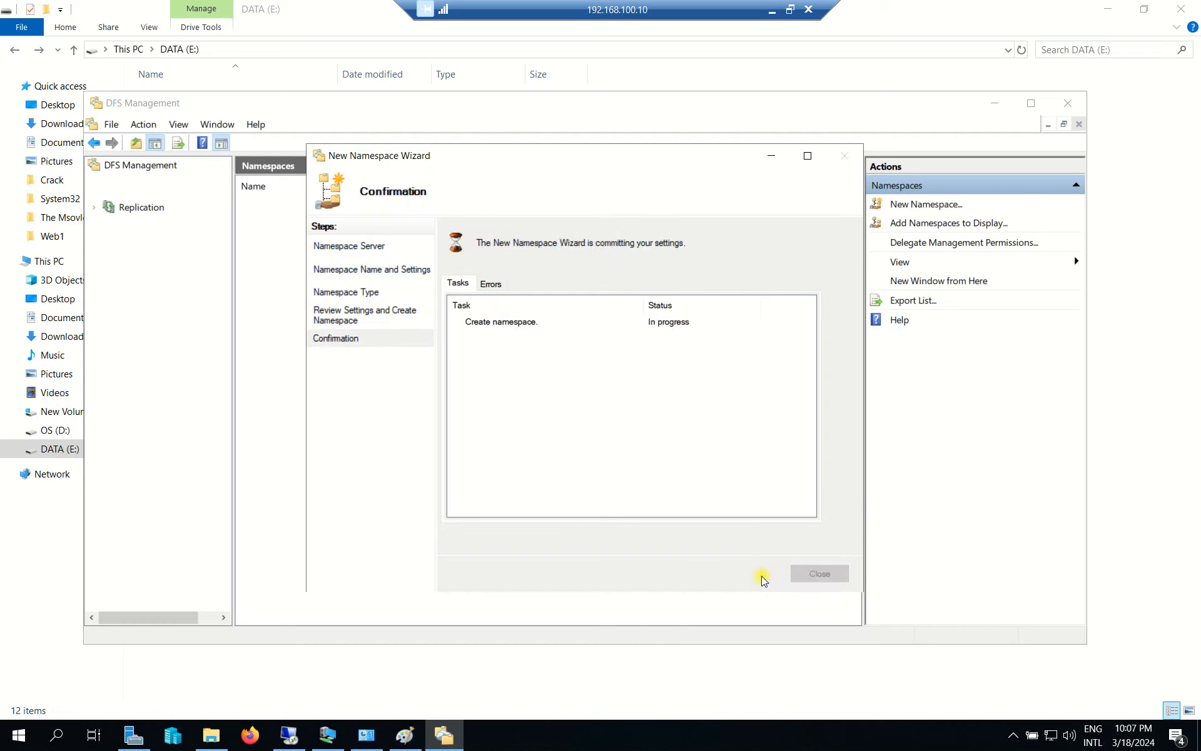
pyautogui.click(517, 320)
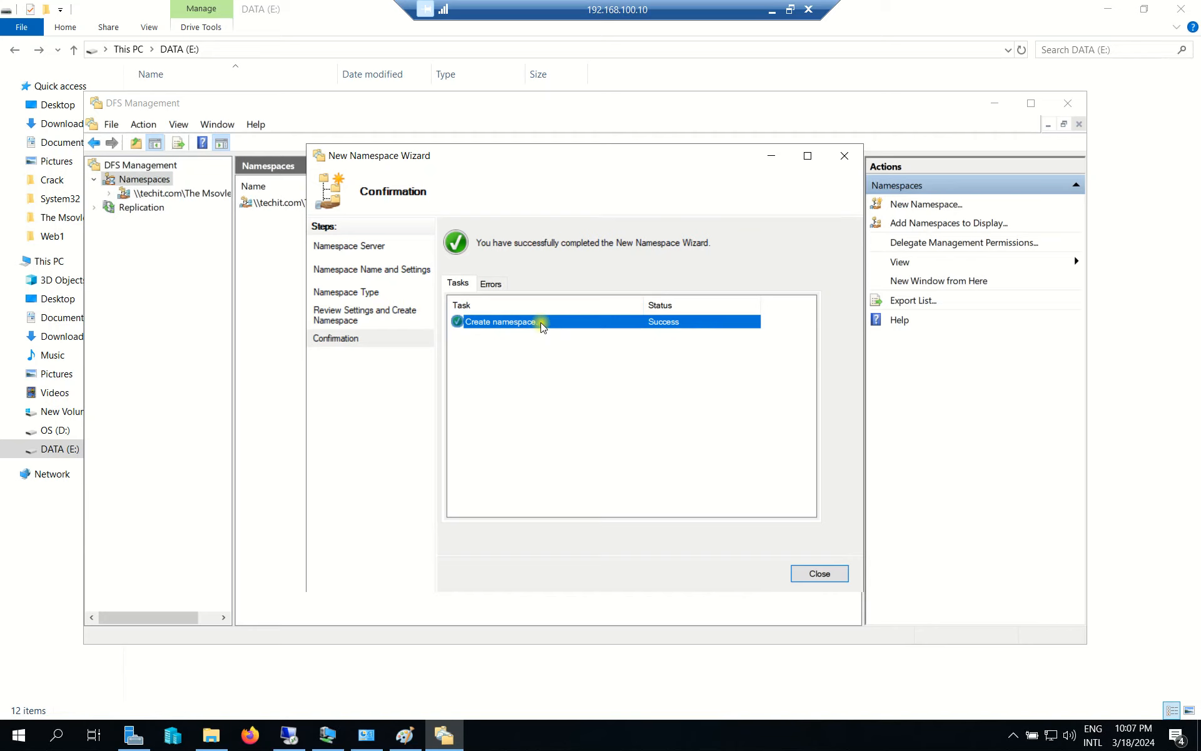
pyautogui.click(819, 574)
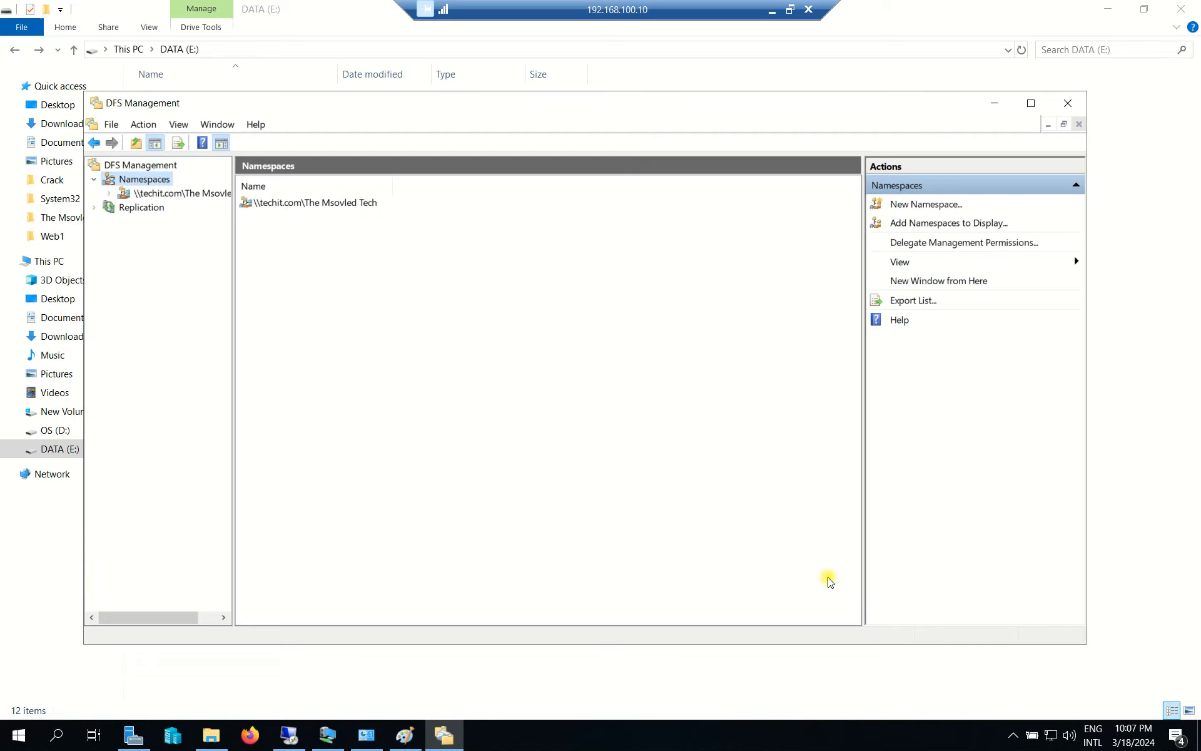
# Review the namespace's servers and add WIN2K19-DC2 as a second namespace server.
pyautogui.click(187, 195)
pyautogui.click(344, 189)
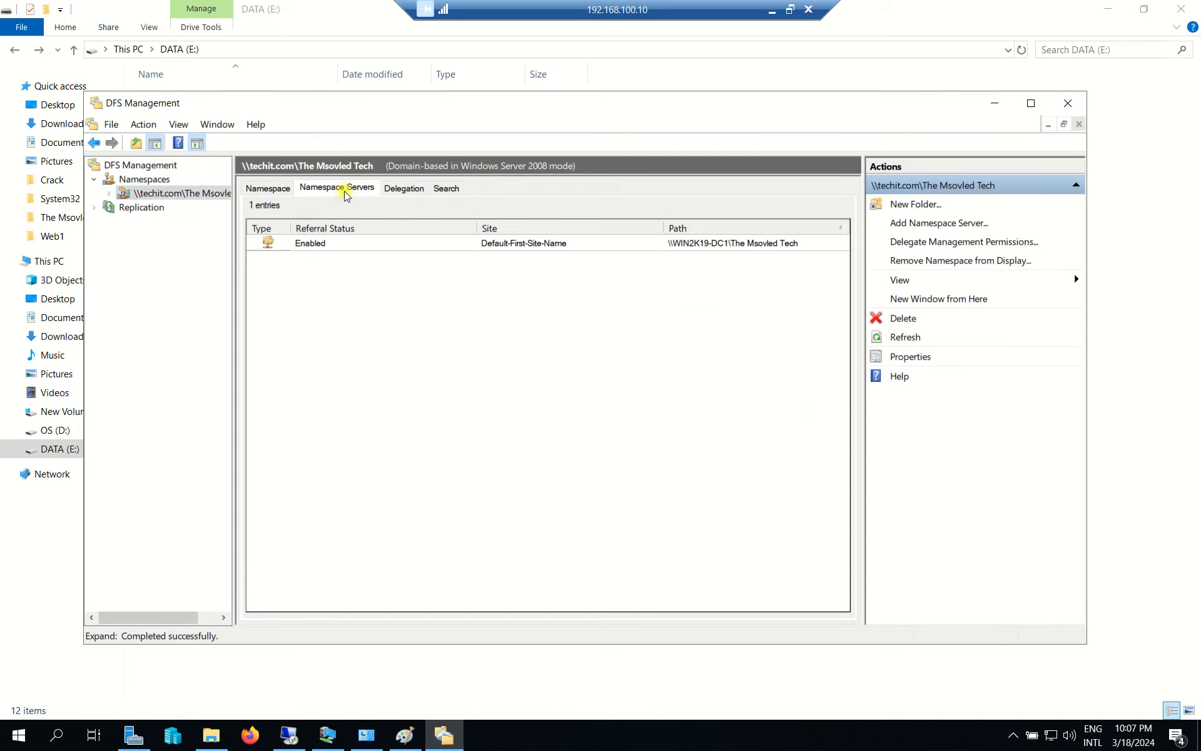
pyautogui.click(335, 243)
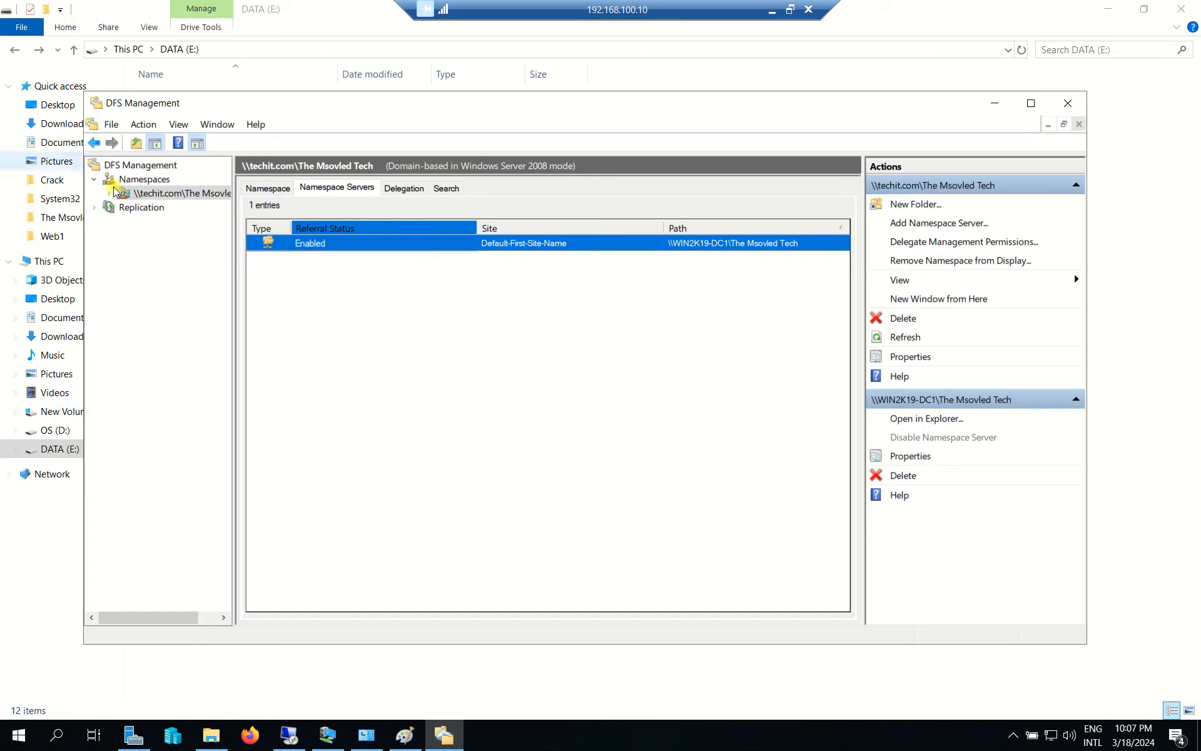
pyautogui.rightClick(181, 196)
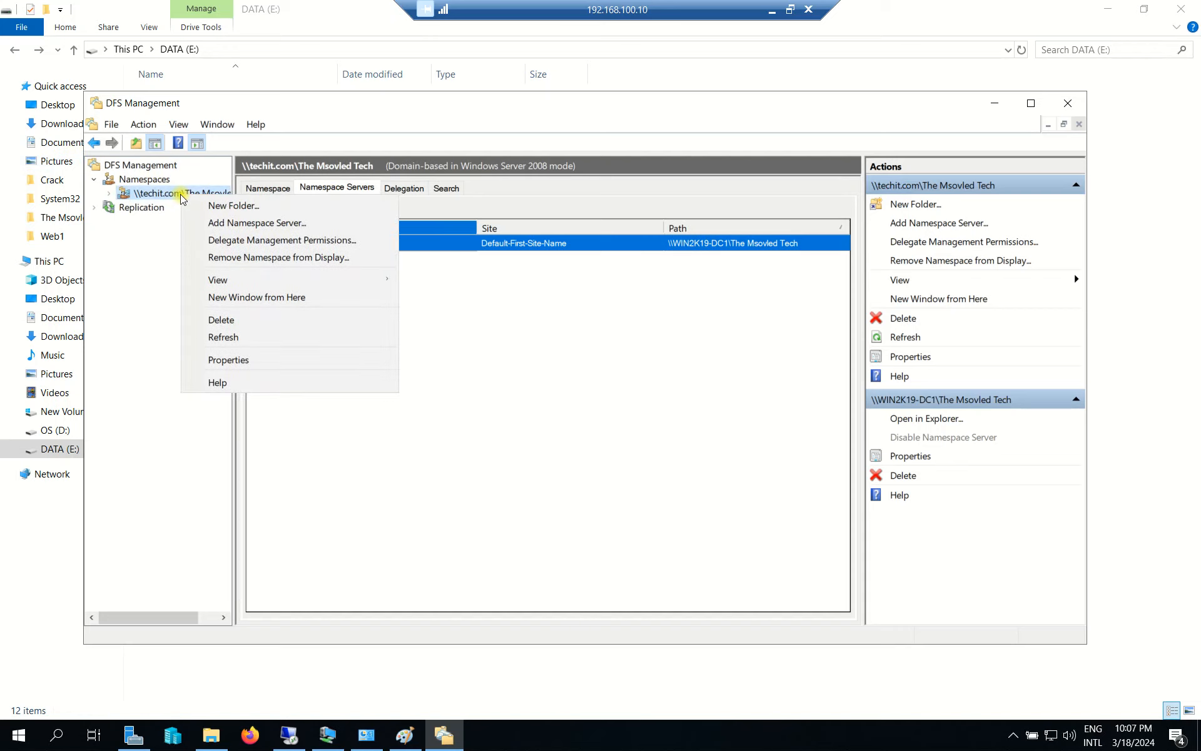
pyautogui.click(283, 226)
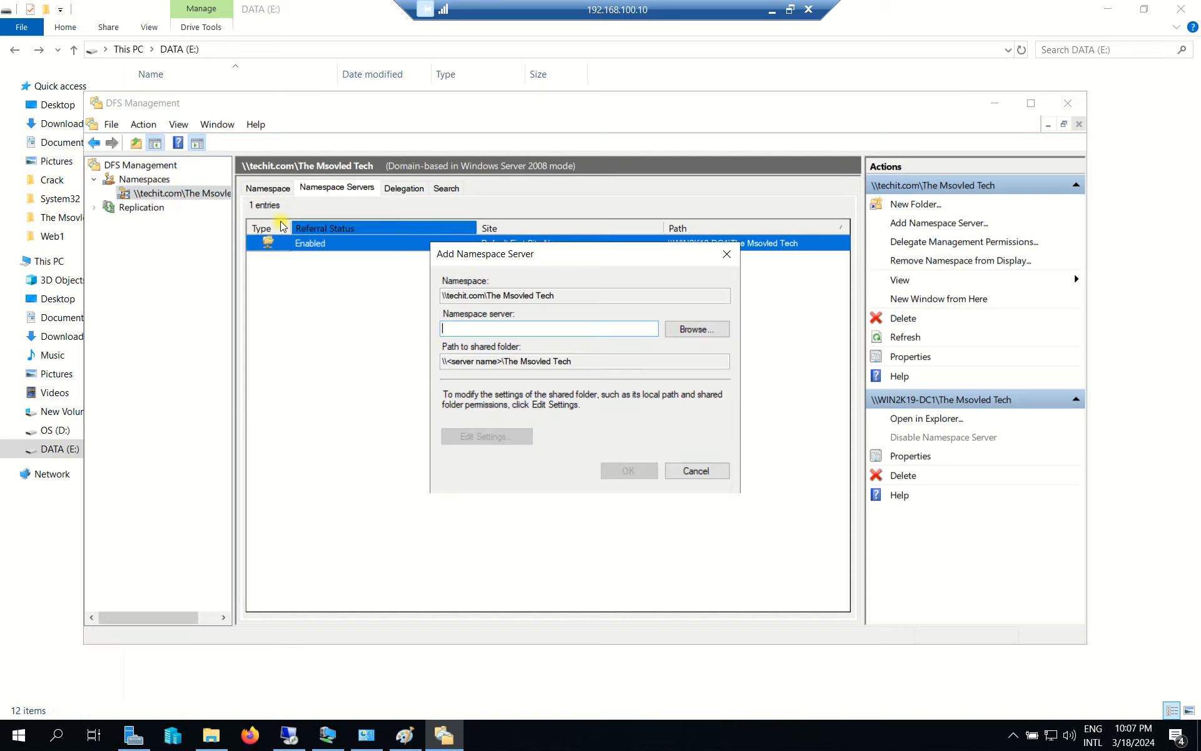
pyautogui.click(694, 329)
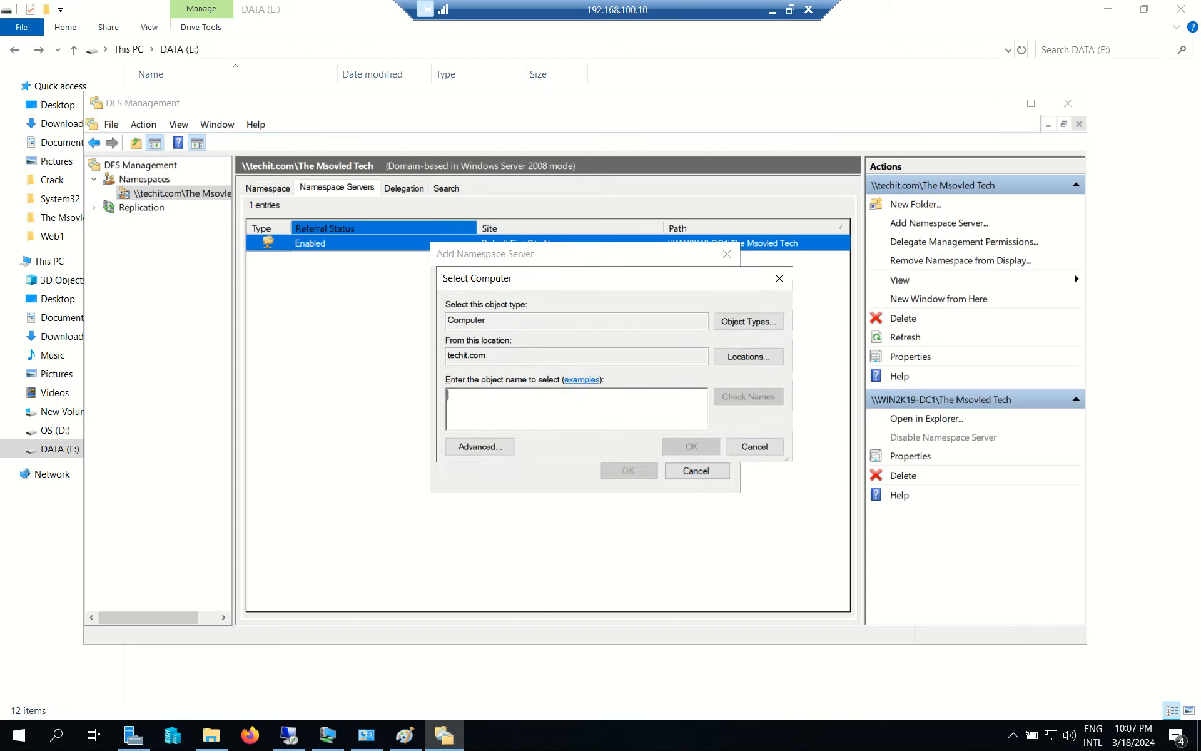
pyautogui.write('WIN2K')
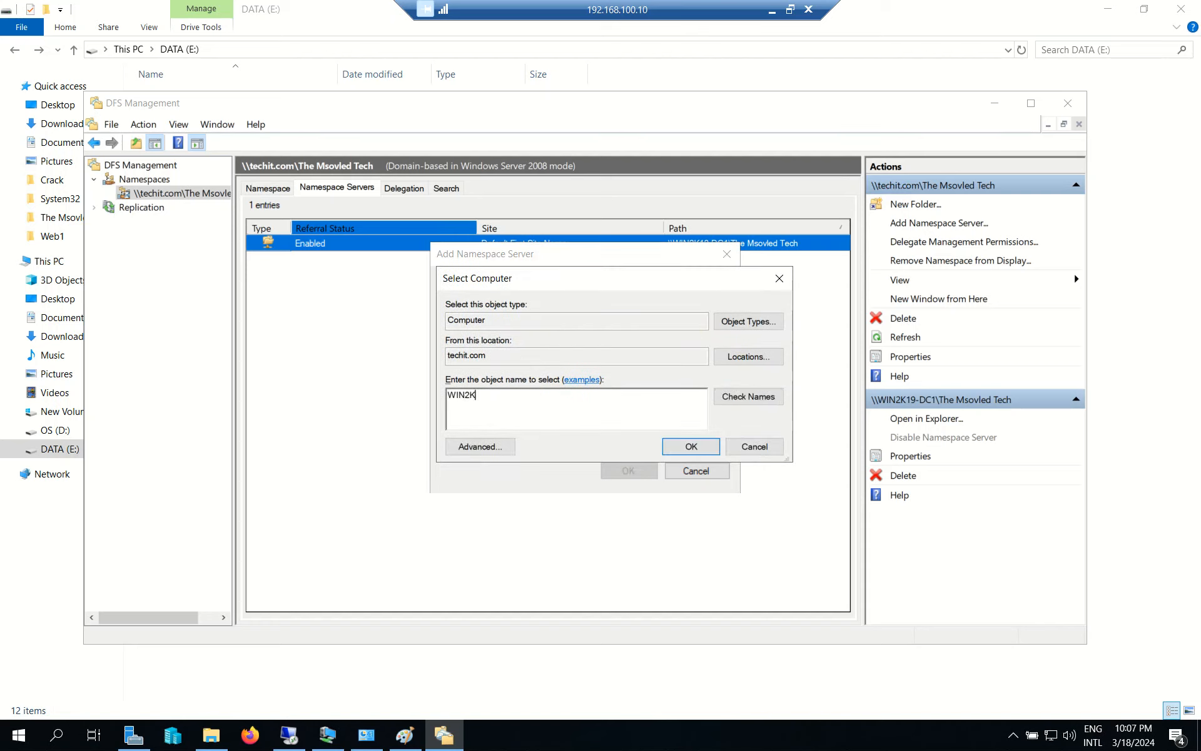
pyautogui.write('19-DC2')
pyautogui.click(688, 447)
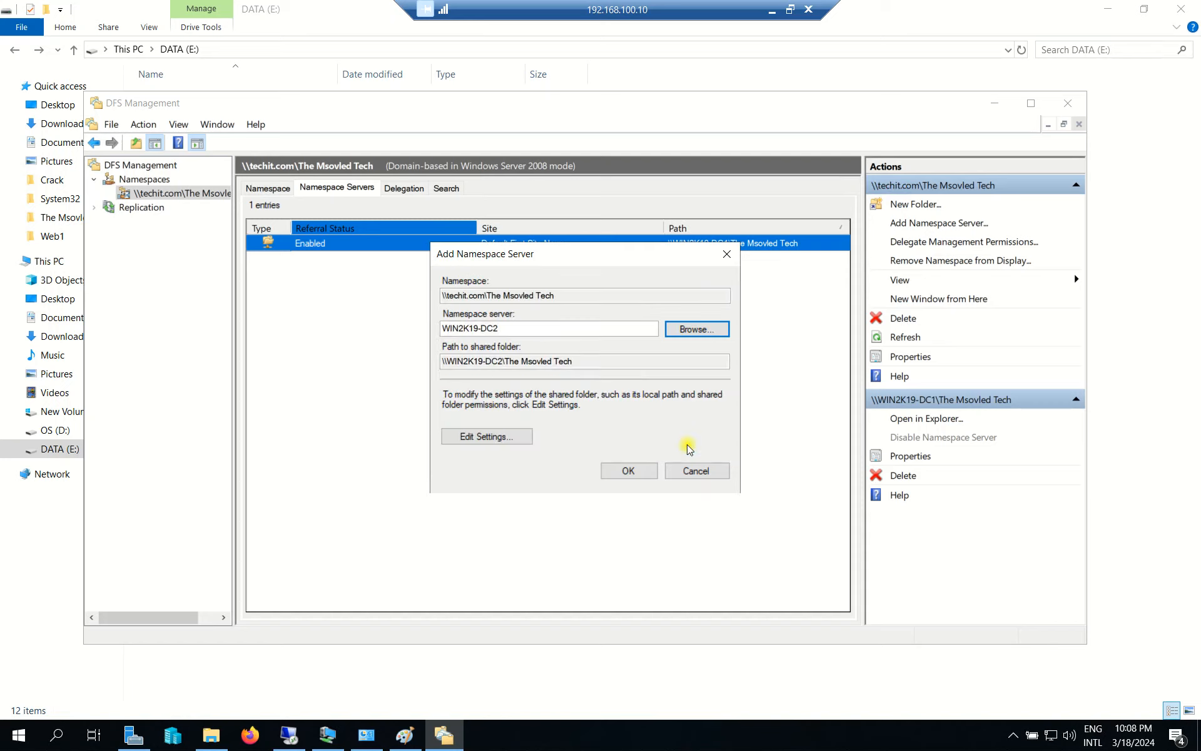
# Browse WIN2K19-DC2's f$ drive for the shared folder, then switch to the DC2 remote session.
pyautogui.click(508, 436)
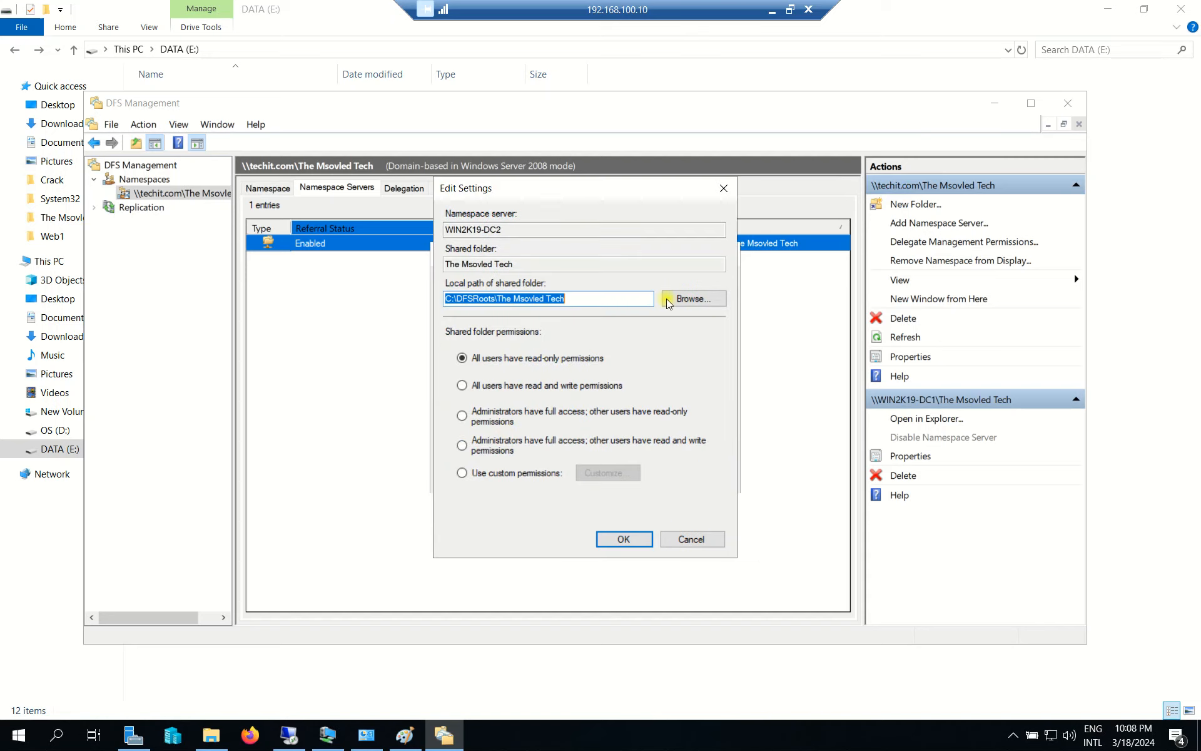
pyautogui.click(708, 301)
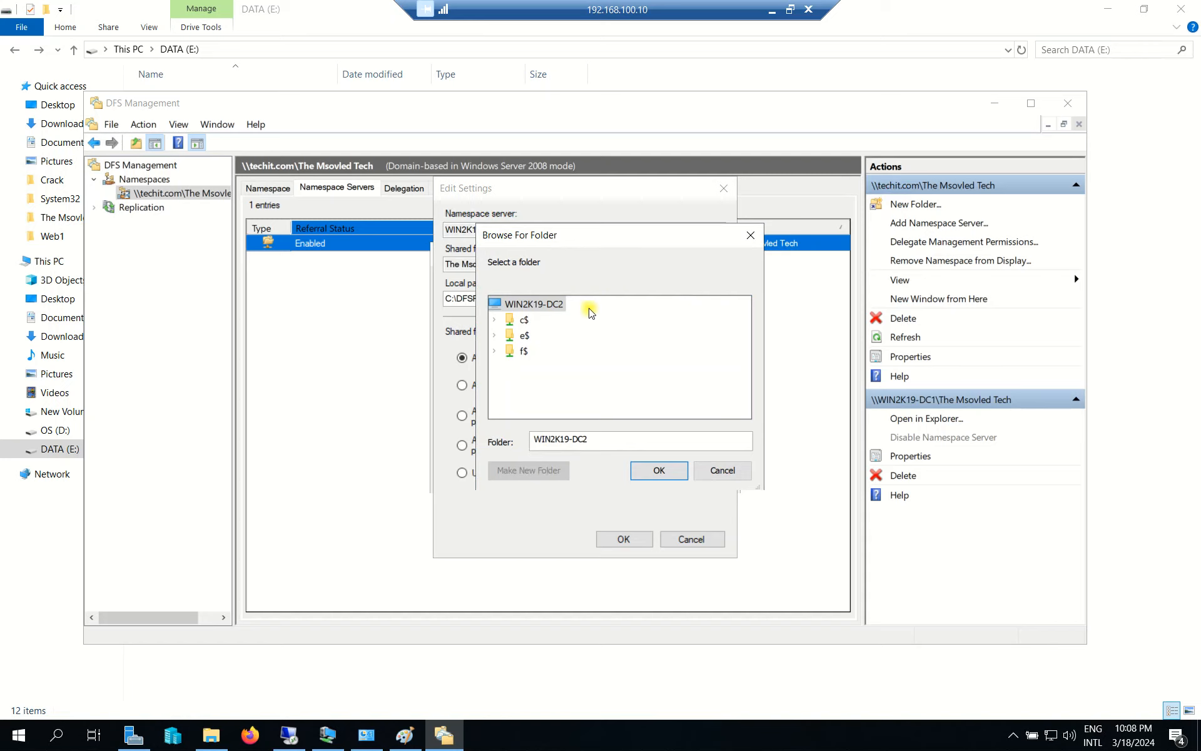
pyautogui.doubleClick(523, 351)
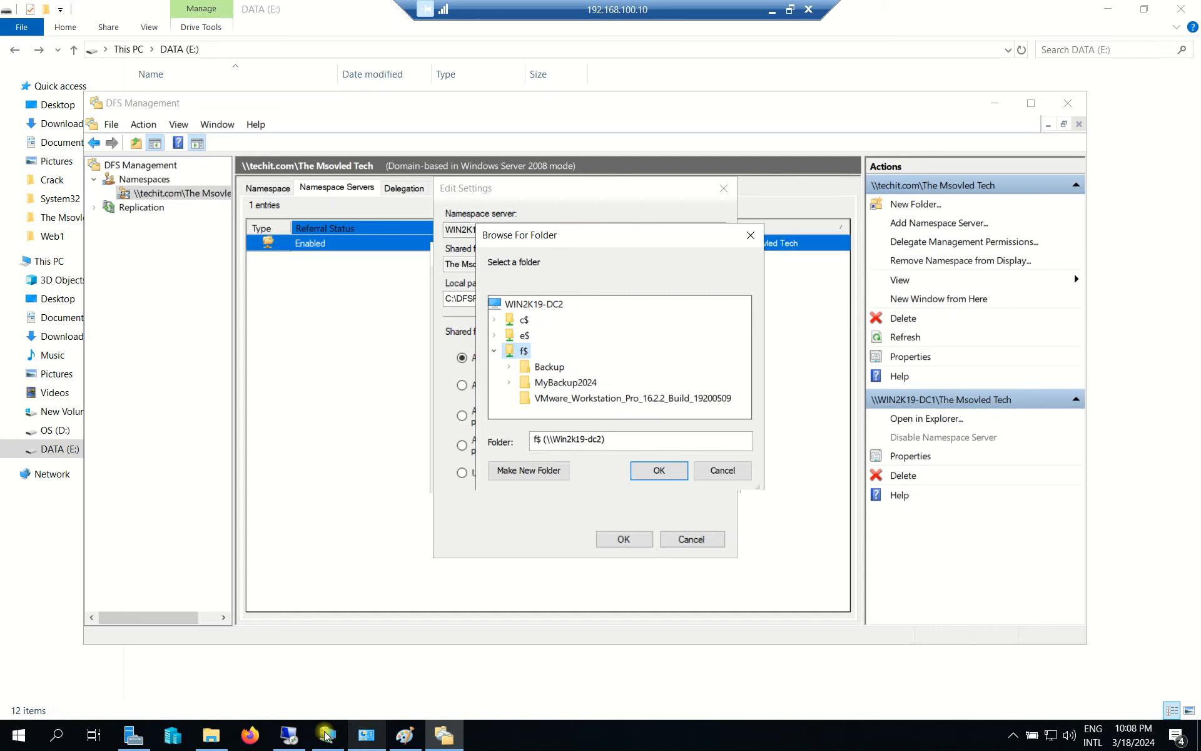
pyautogui.click(286, 737)
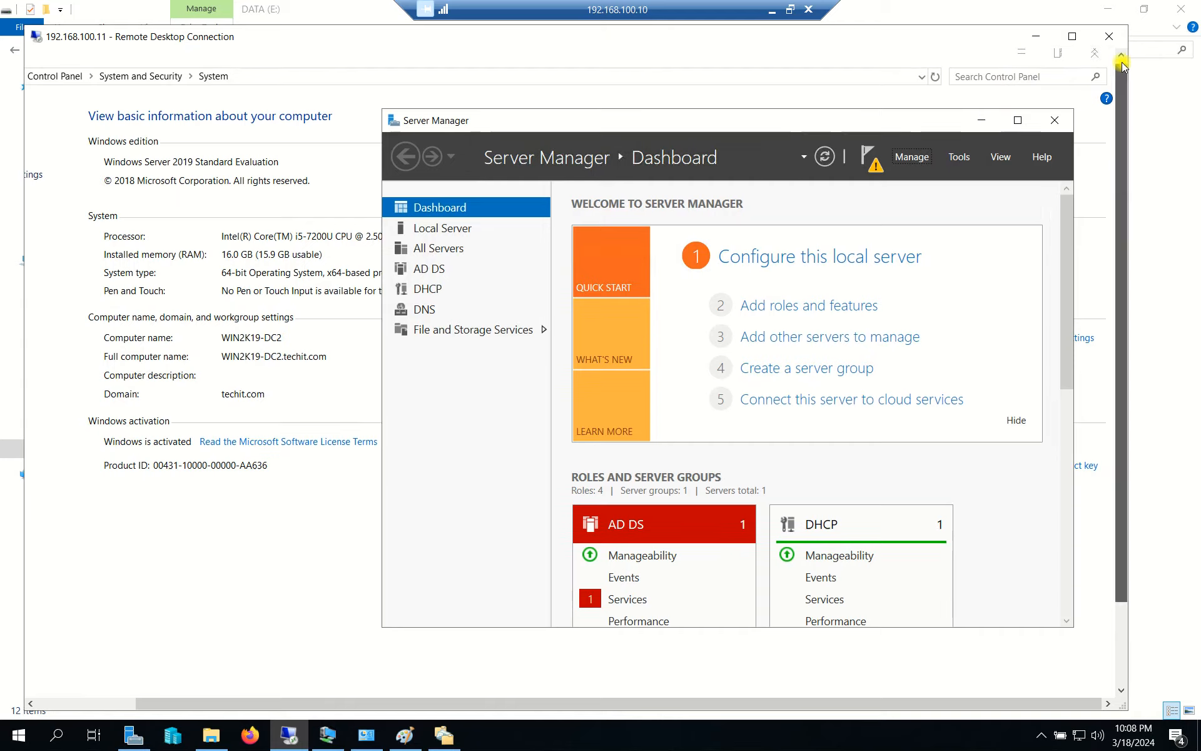
pyautogui.click(1023, 59)
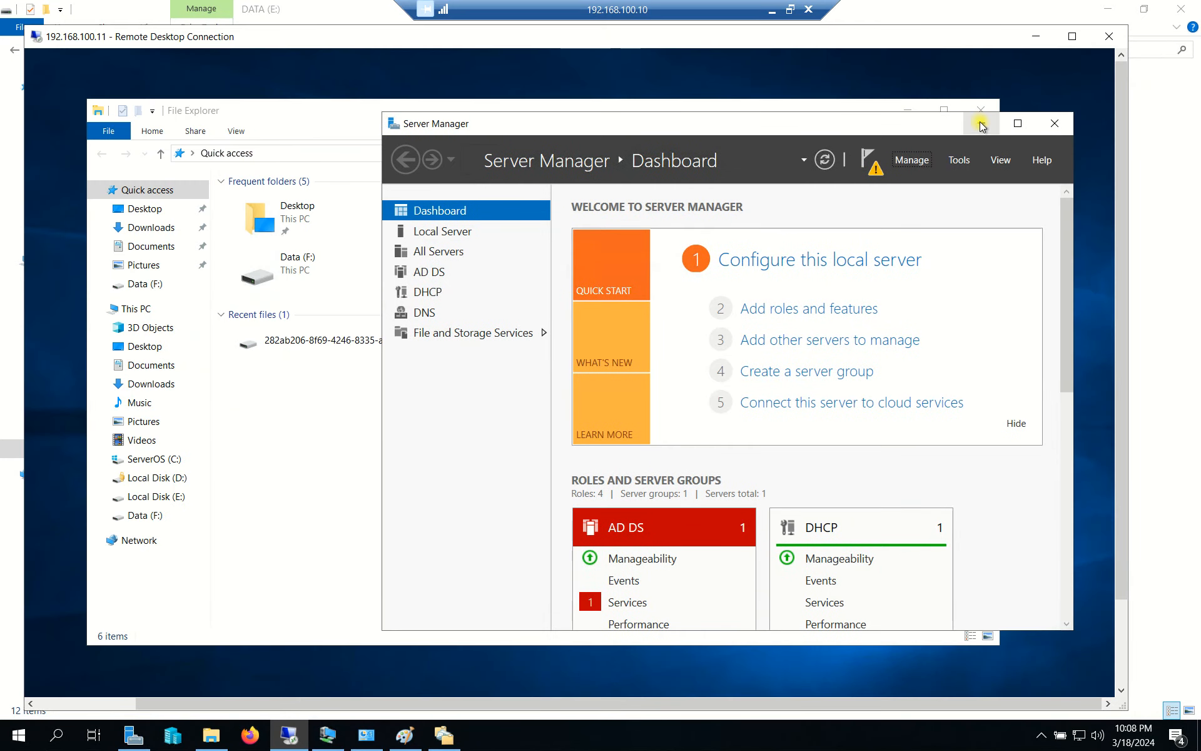
# On DC2, minimize Server Manager, inspect the Data (F:) drive, then minimize the remote session.
pyautogui.click(982, 122)
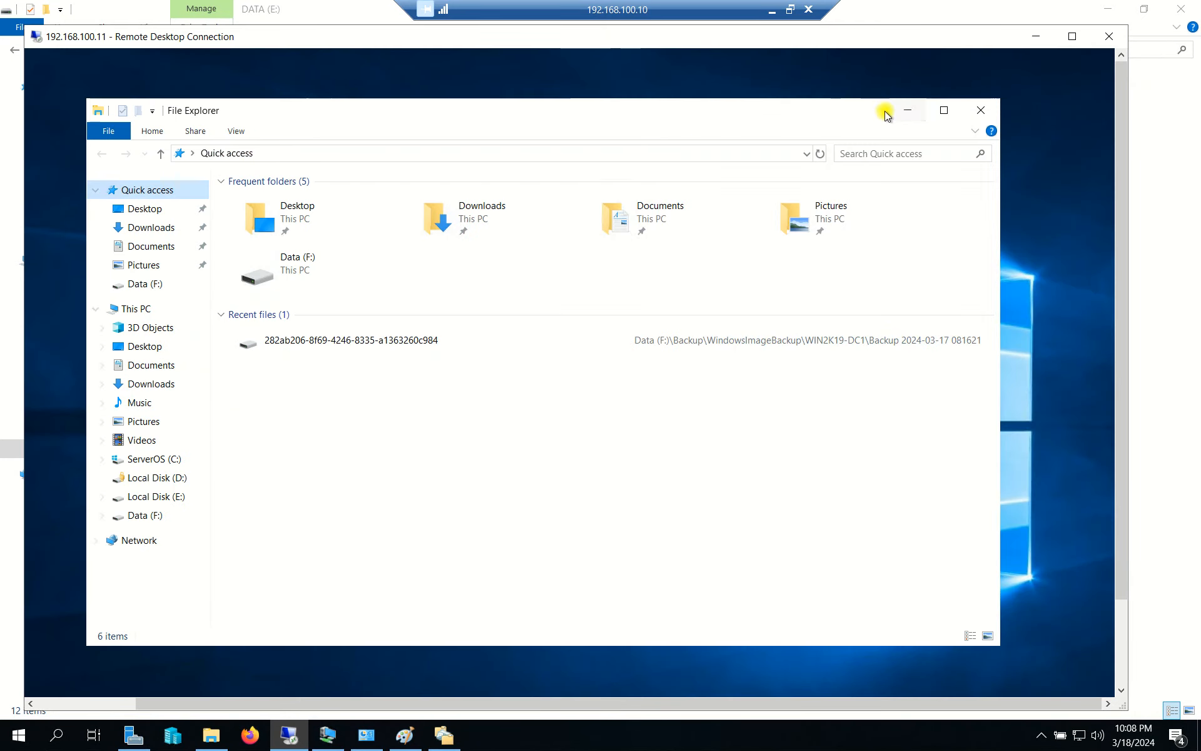
pyautogui.click(141, 516)
pyautogui.rightClick(247, 303)
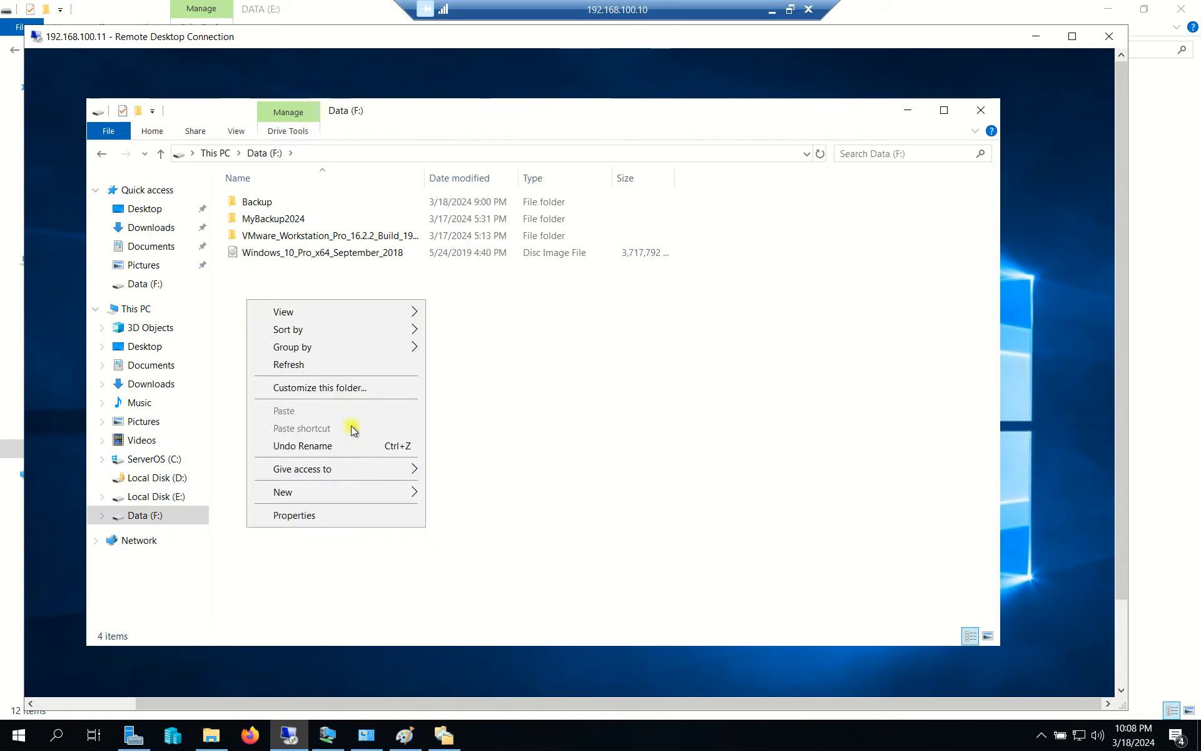
pyautogui.moveTo(400, 491)
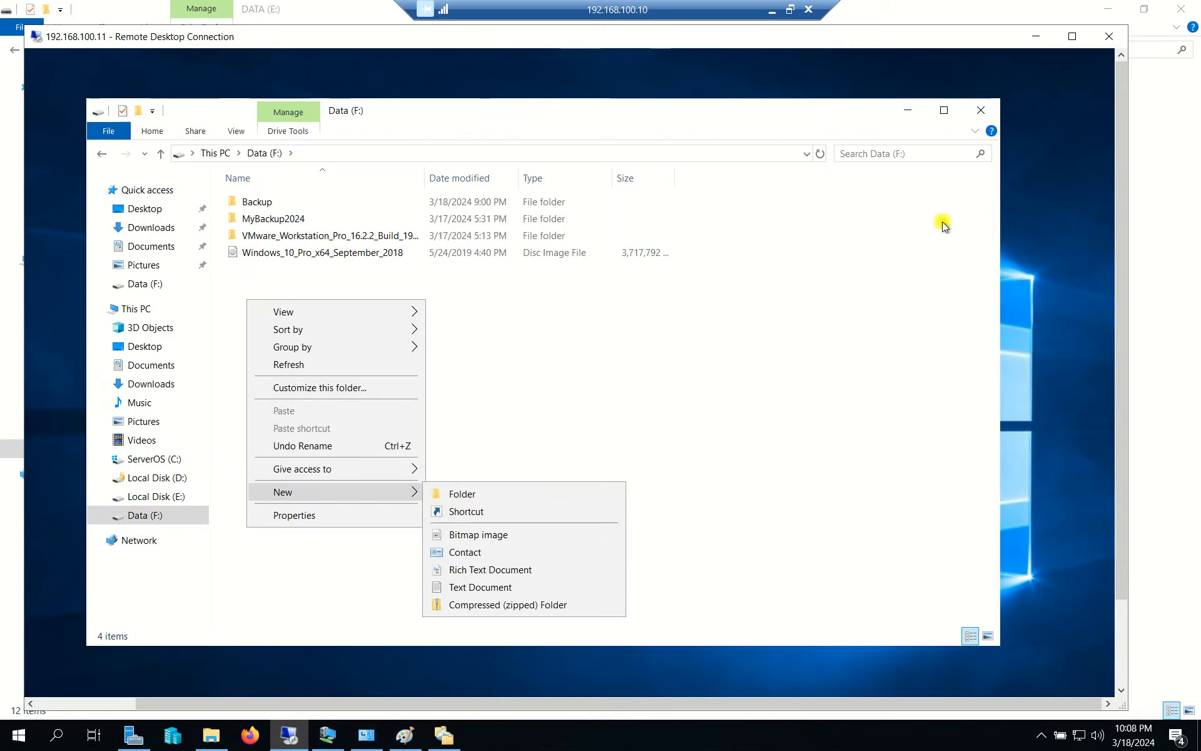
pyautogui.click(789, 8)
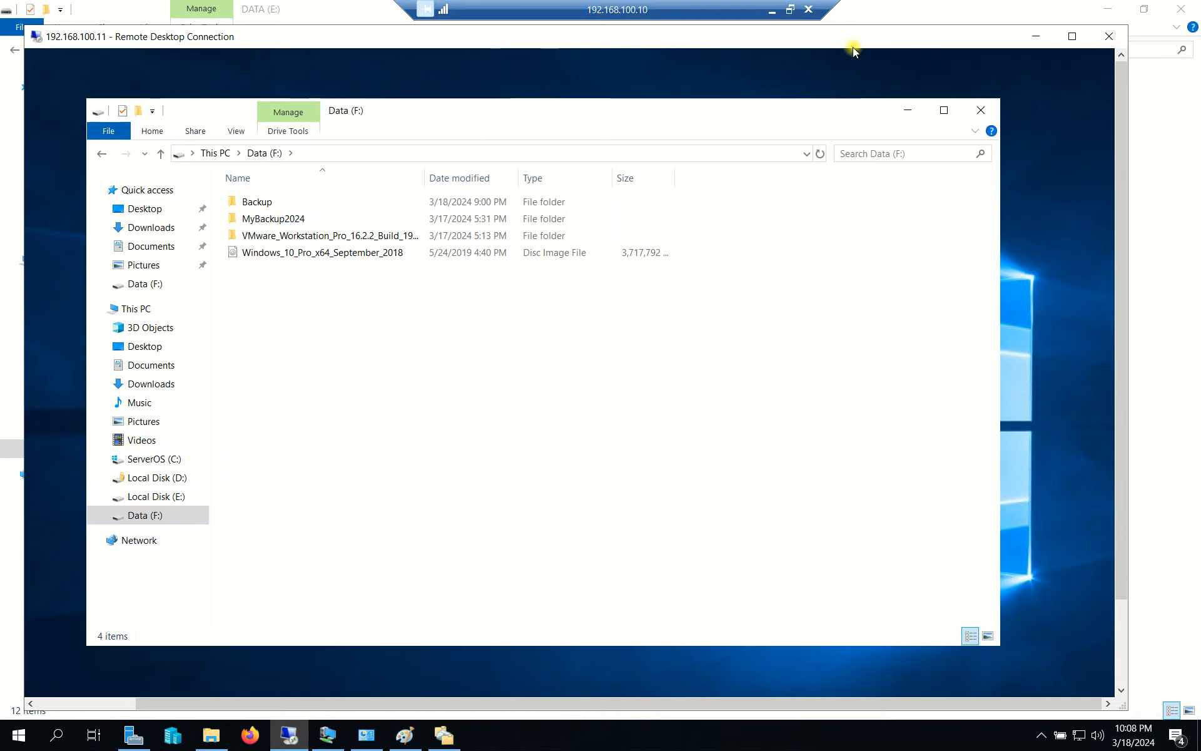
pyautogui.click(1036, 36)
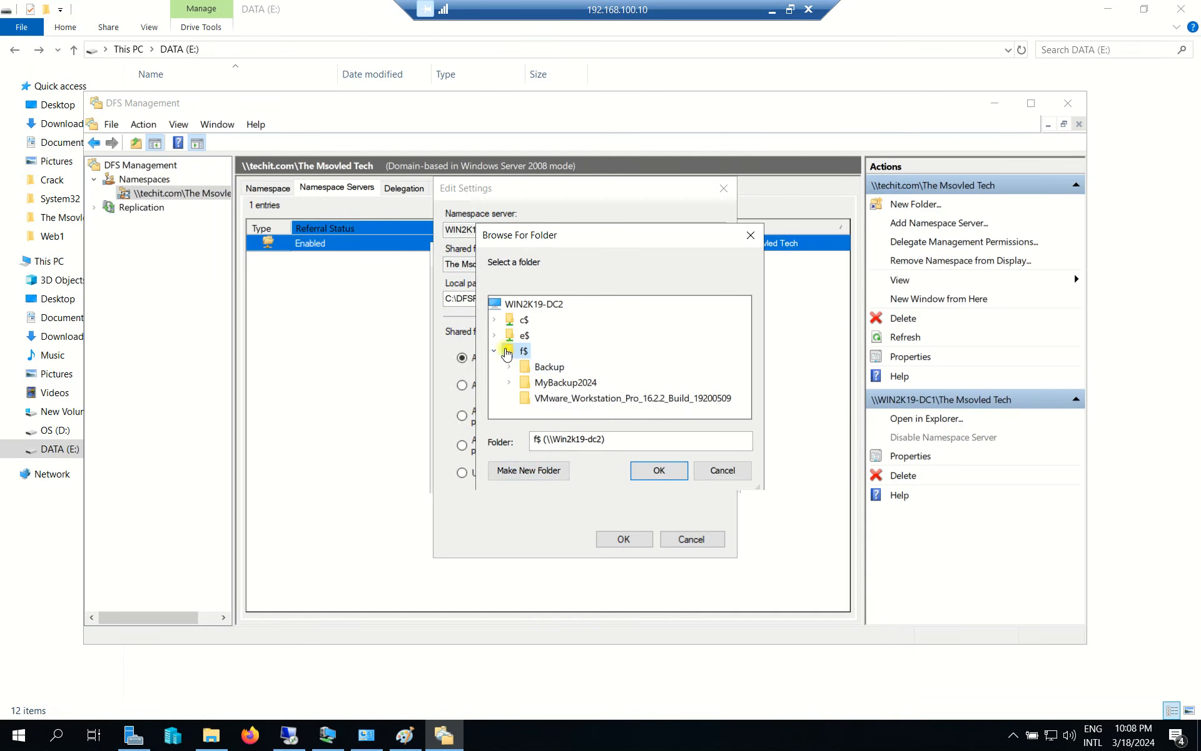
# Create a new folder named 'The Msovled Tech' under WIN2K19-DC2's f$ share.
pyautogui.click(525, 471)
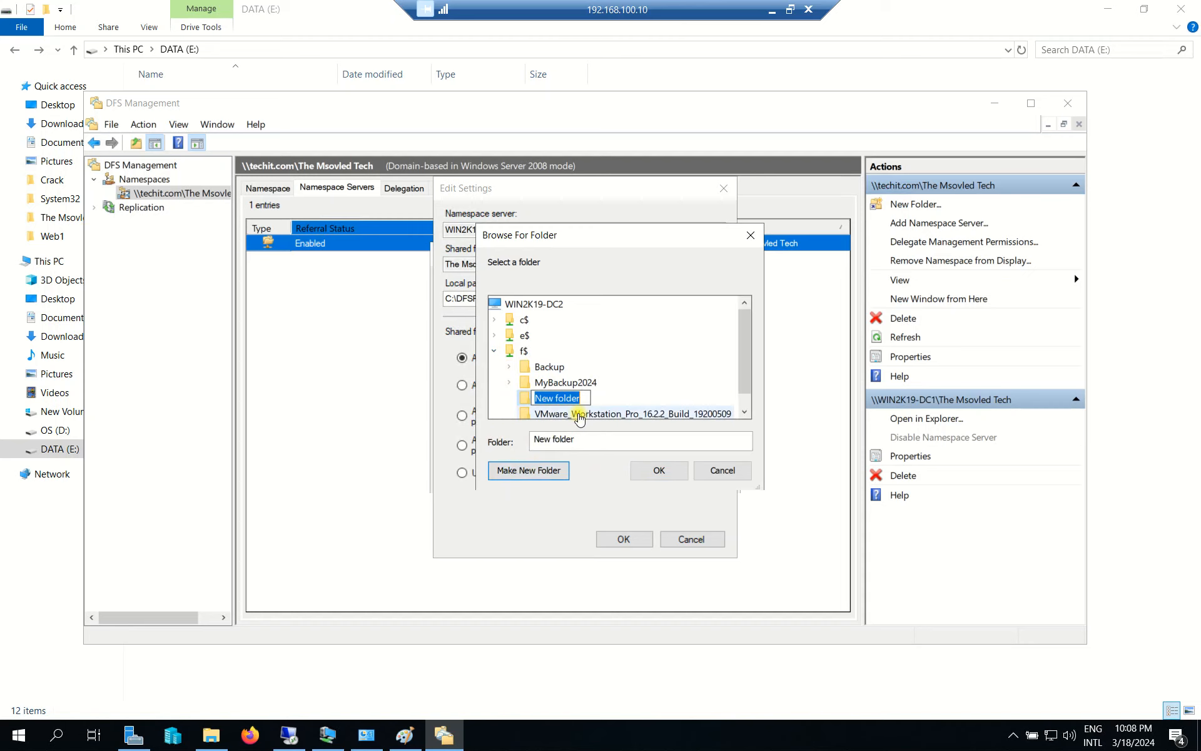
pyautogui.write('The Msolved Tech')
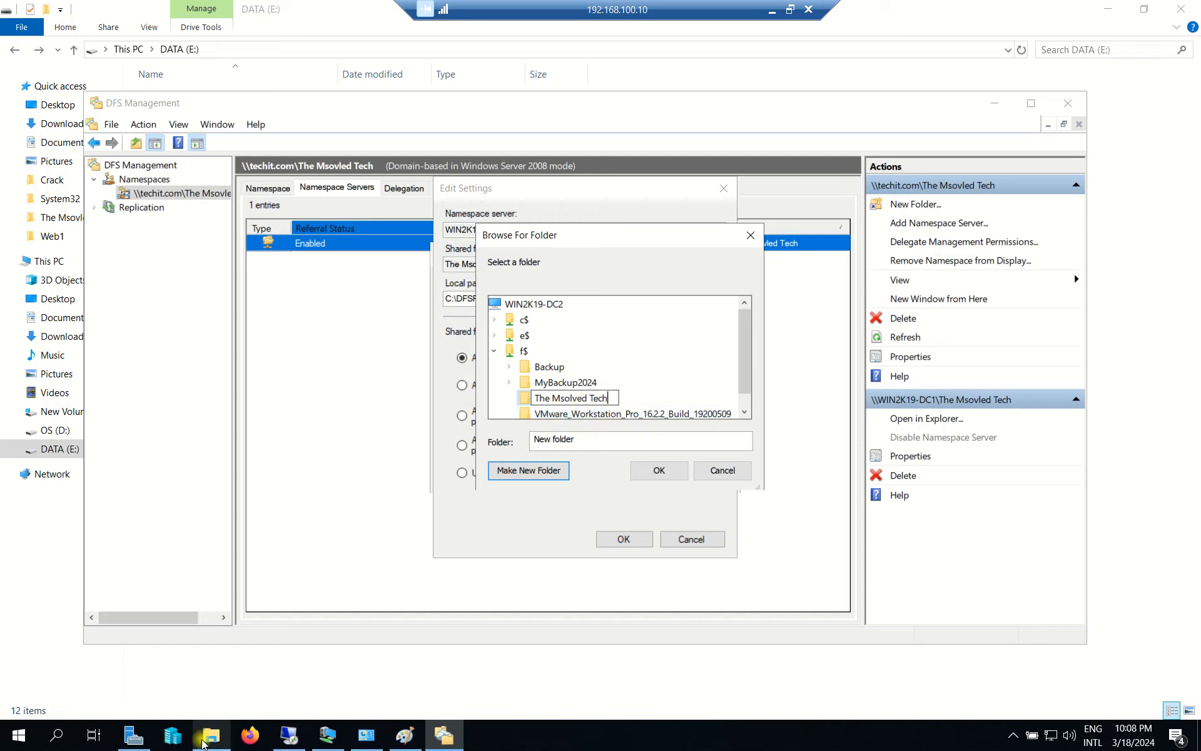
pyautogui.click(202, 743)
pyautogui.click(185, 256)
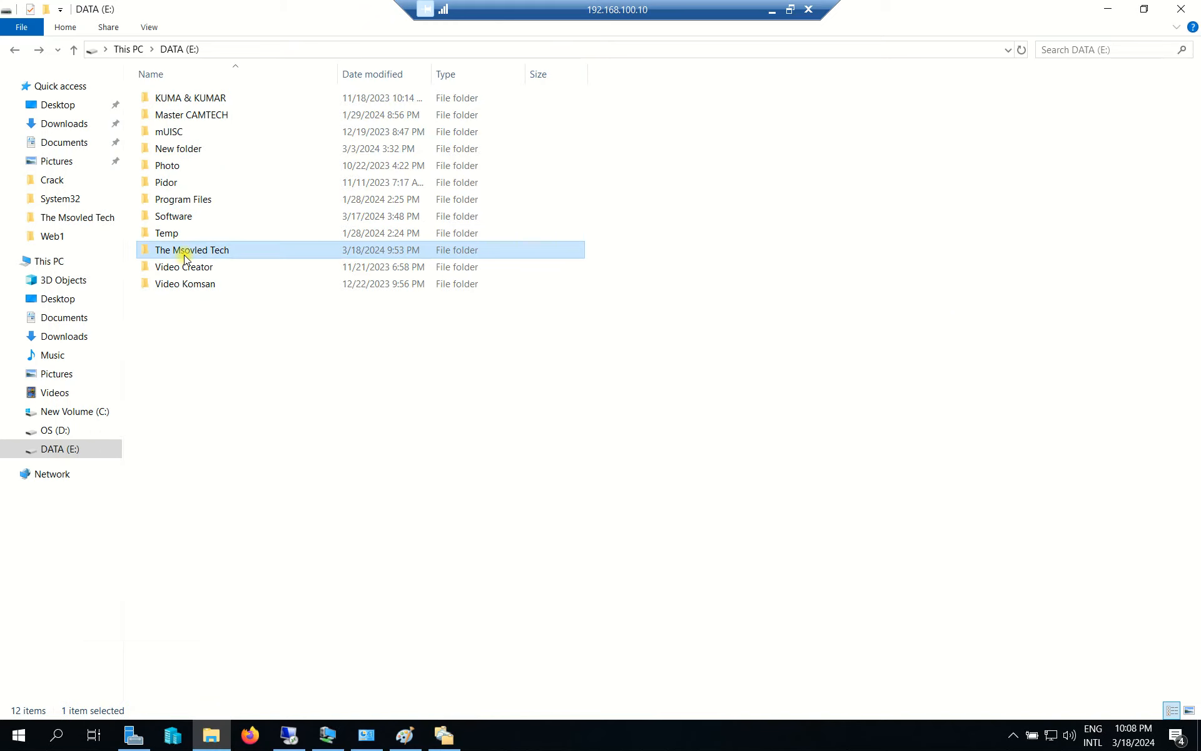
pyautogui.rightClick(185, 257)
pyautogui.click(268, 570)
pyautogui.rightClick(194, 250)
pyautogui.click(230, 295)
pyautogui.click(329, 345)
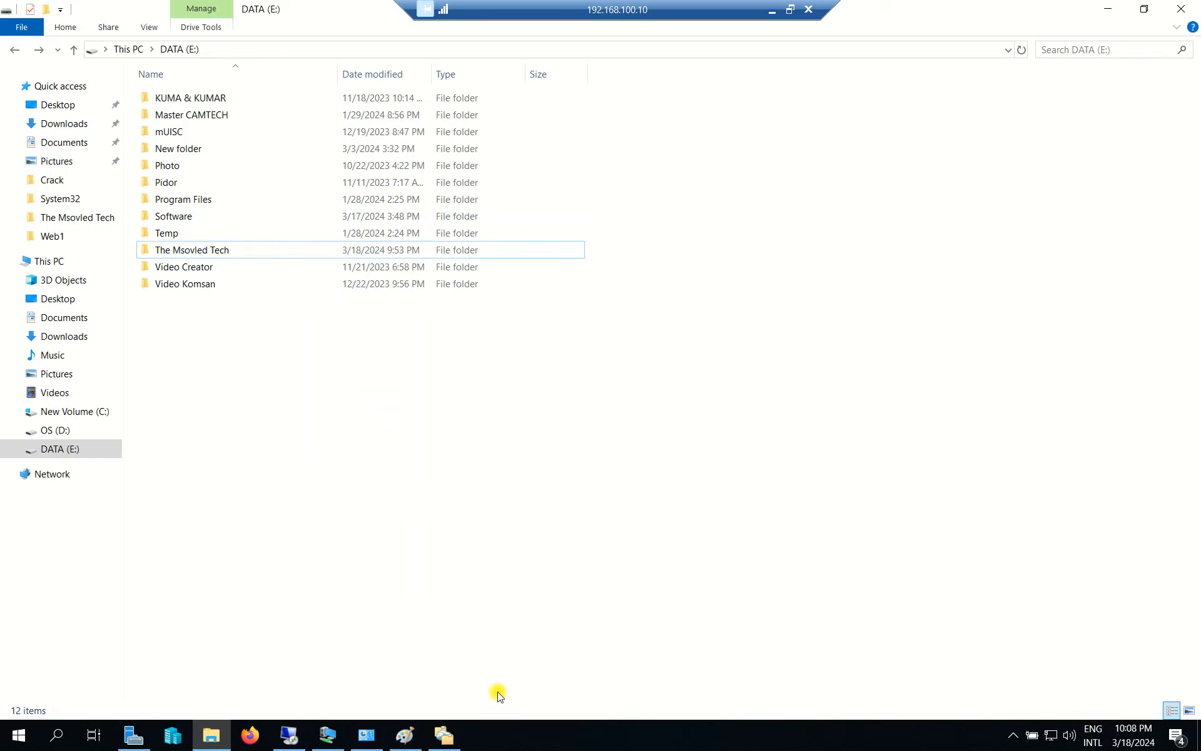
pyautogui.click(448, 742)
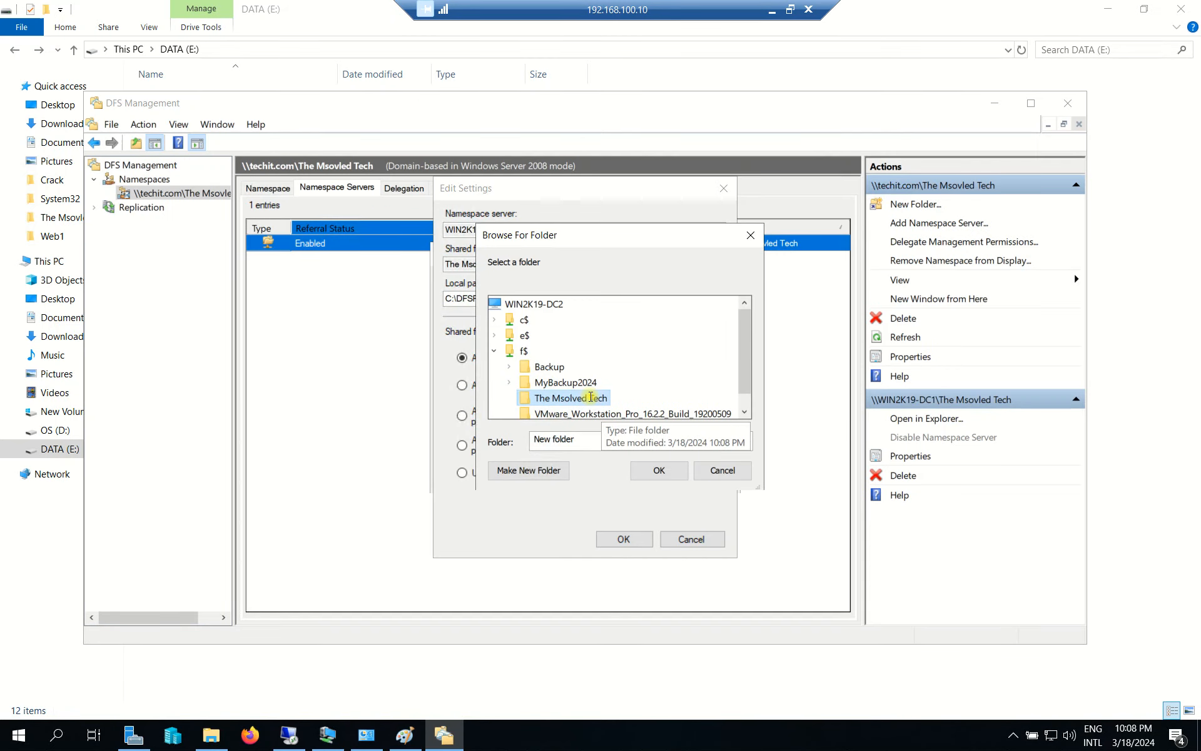
pyautogui.click(590, 397)
pyautogui.hotkey('ctrl', 'v')
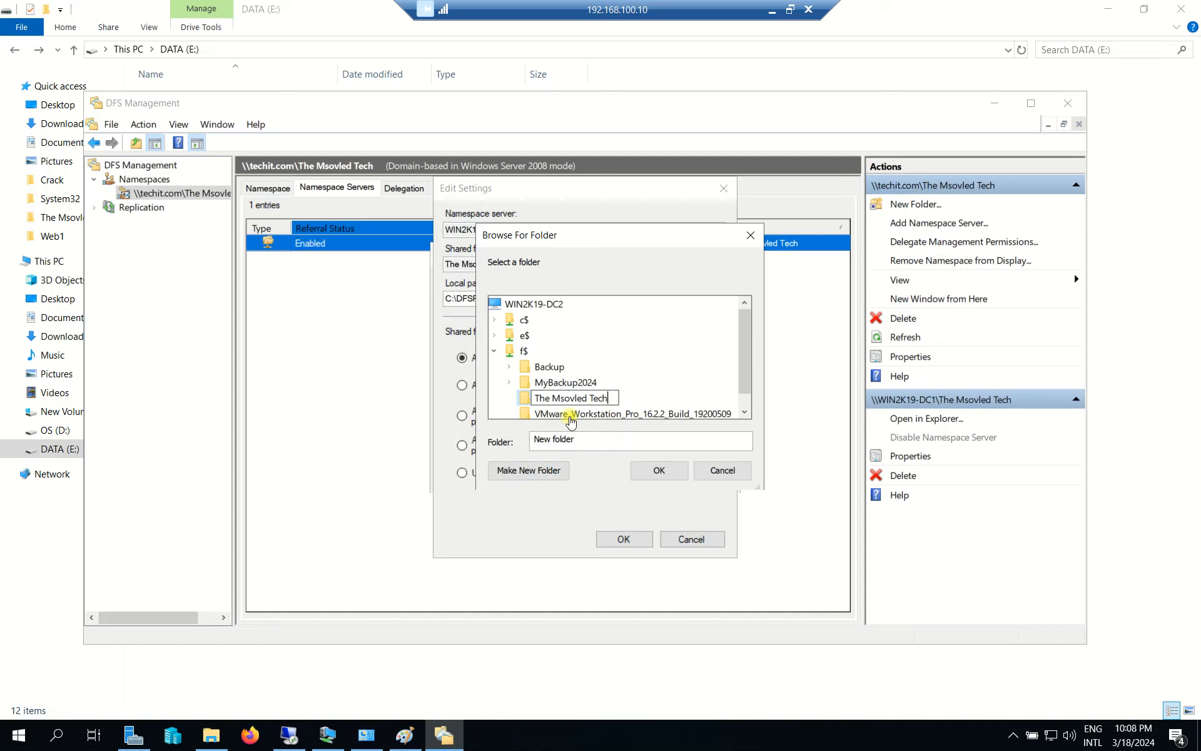
pyautogui.press('Return')
# Use F:\The Msovled Tech as DC2's shared path, with administrators full access and others read-only.
pyautogui.doubleClick(563, 382)
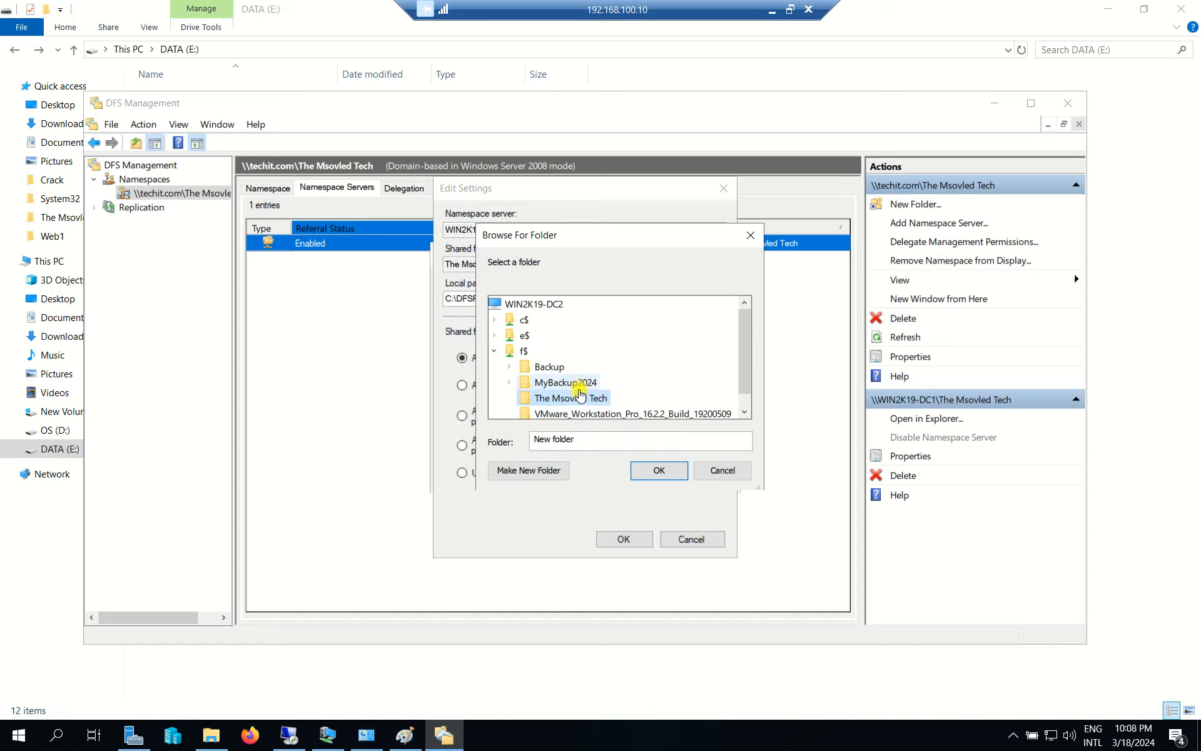
pyautogui.click(509, 303)
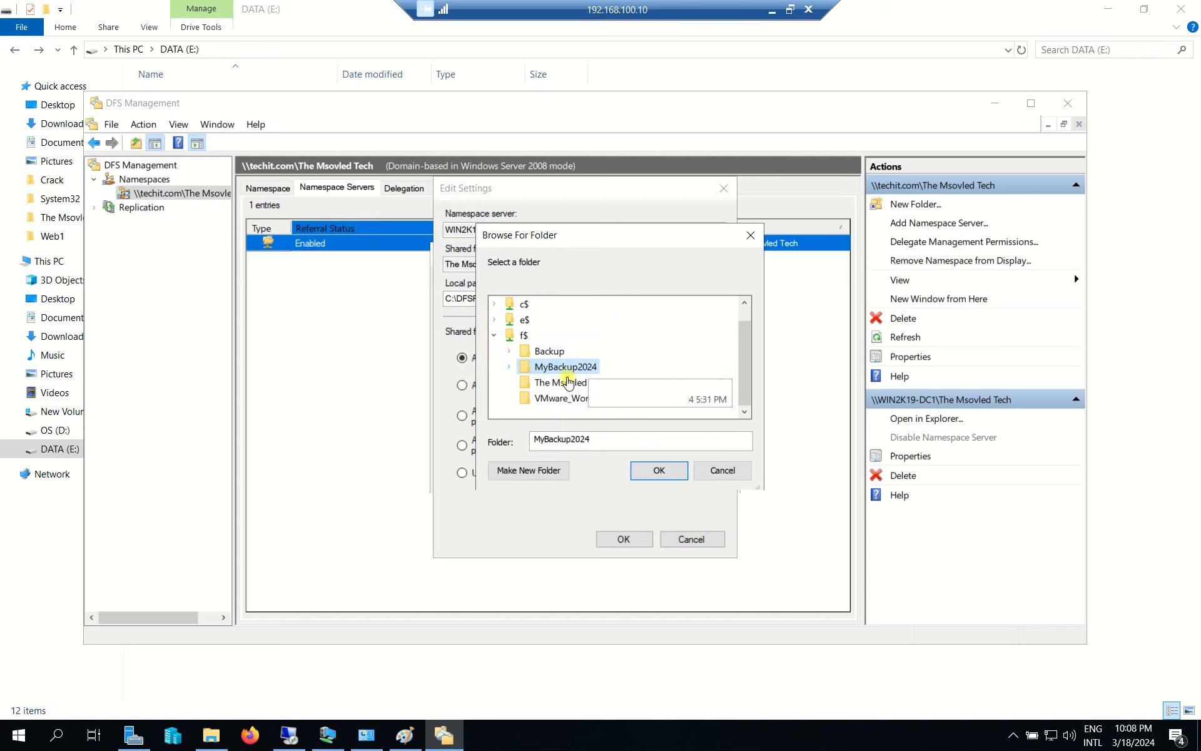
pyautogui.click(599, 384)
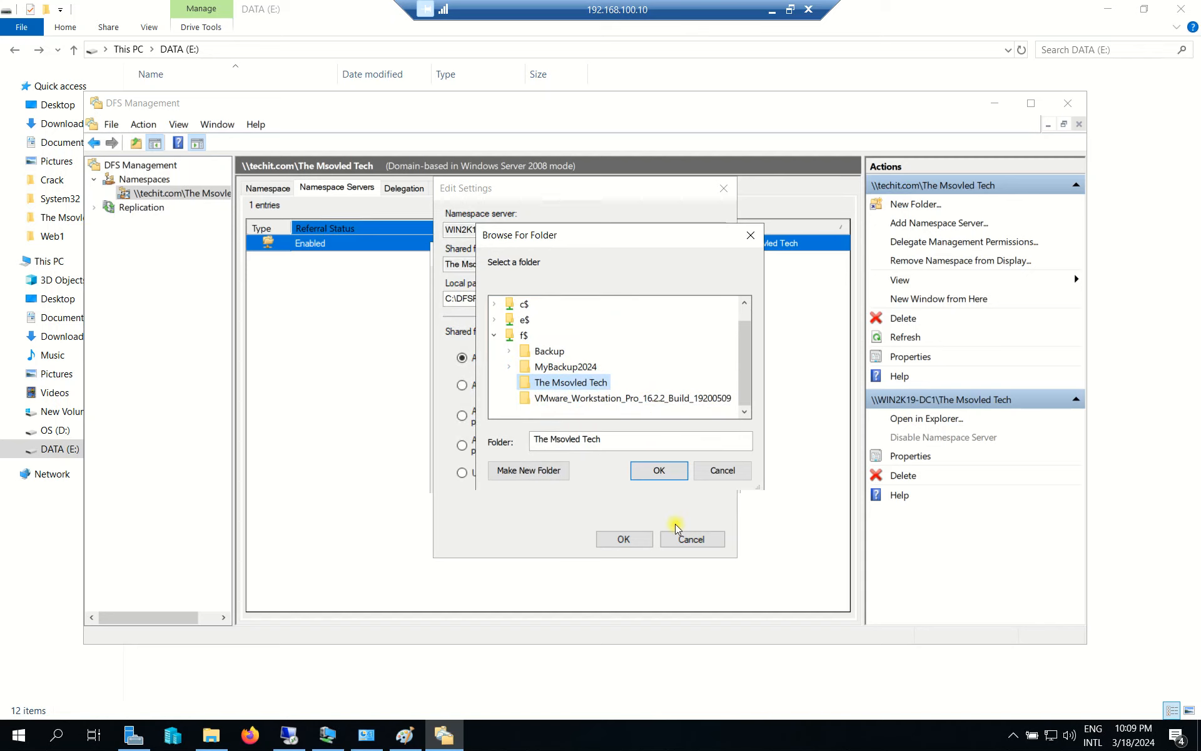
pyautogui.click(658, 469)
pyautogui.click(517, 413)
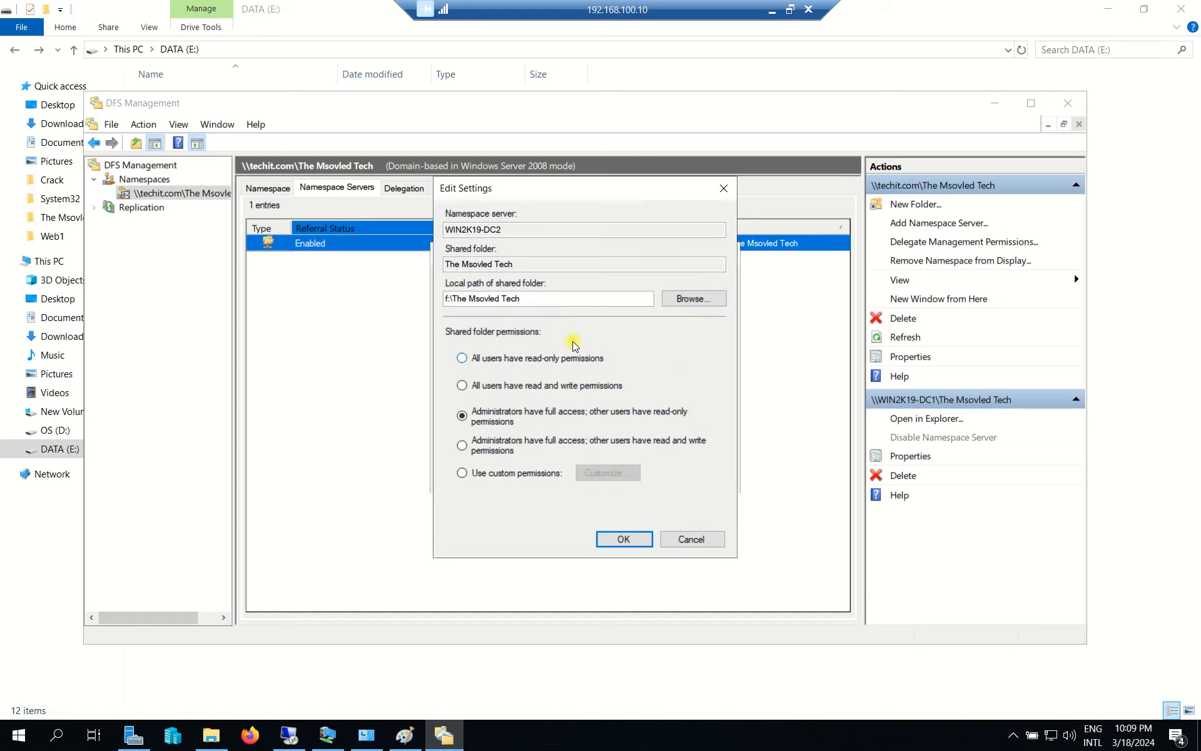
pyautogui.click(623, 539)
# Confirm WIN2K19-DC2 as the second namespace server, widen the Path column to compare both servers, and select Replication.
pyautogui.click(623, 539)
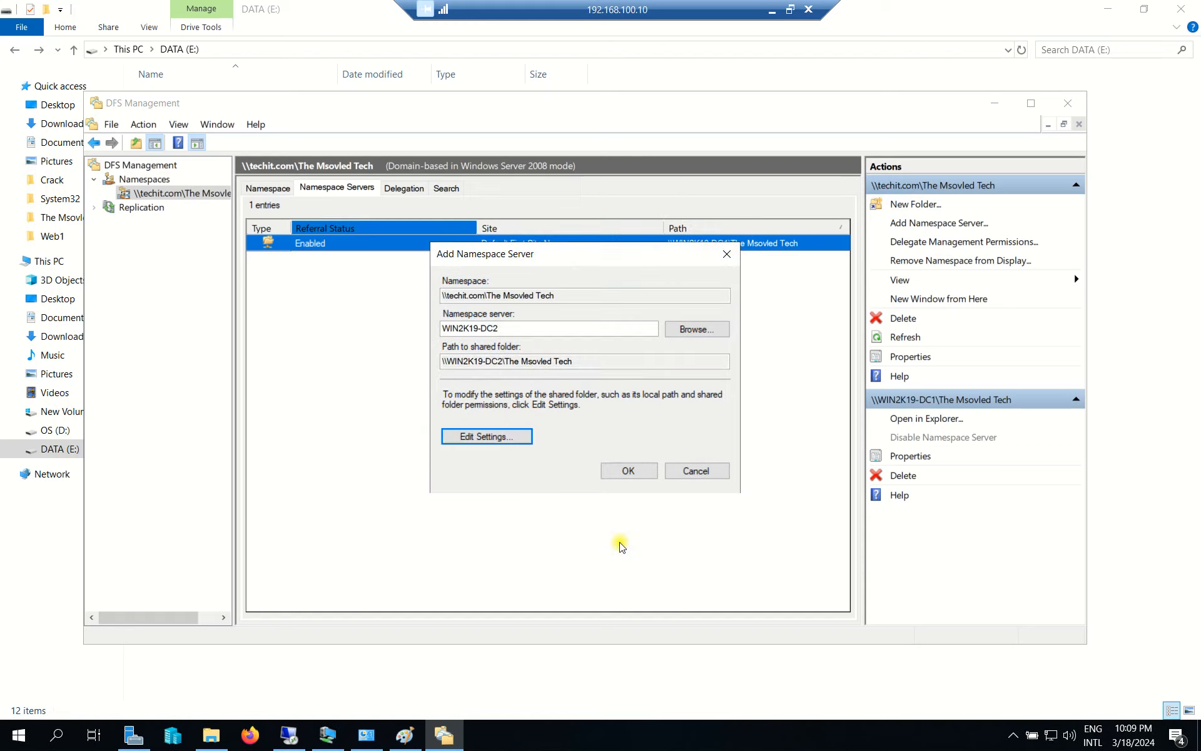
pyautogui.click(648, 472)
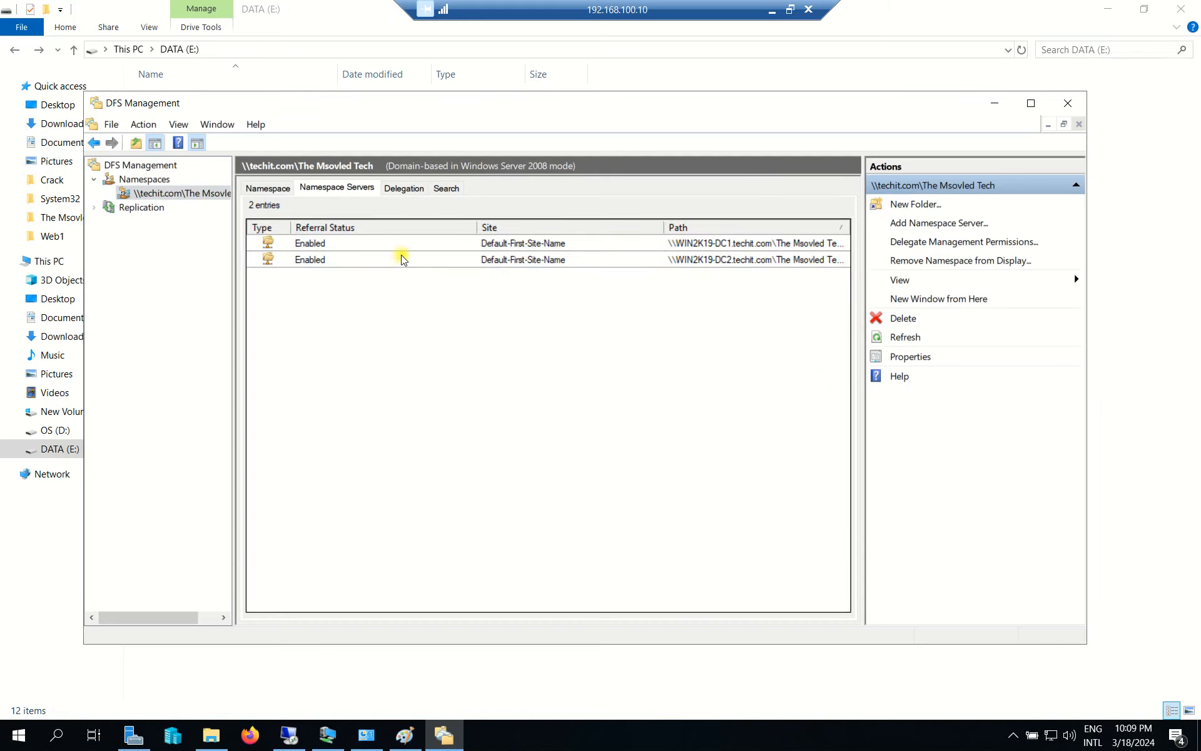
pyautogui.click(611, 263)
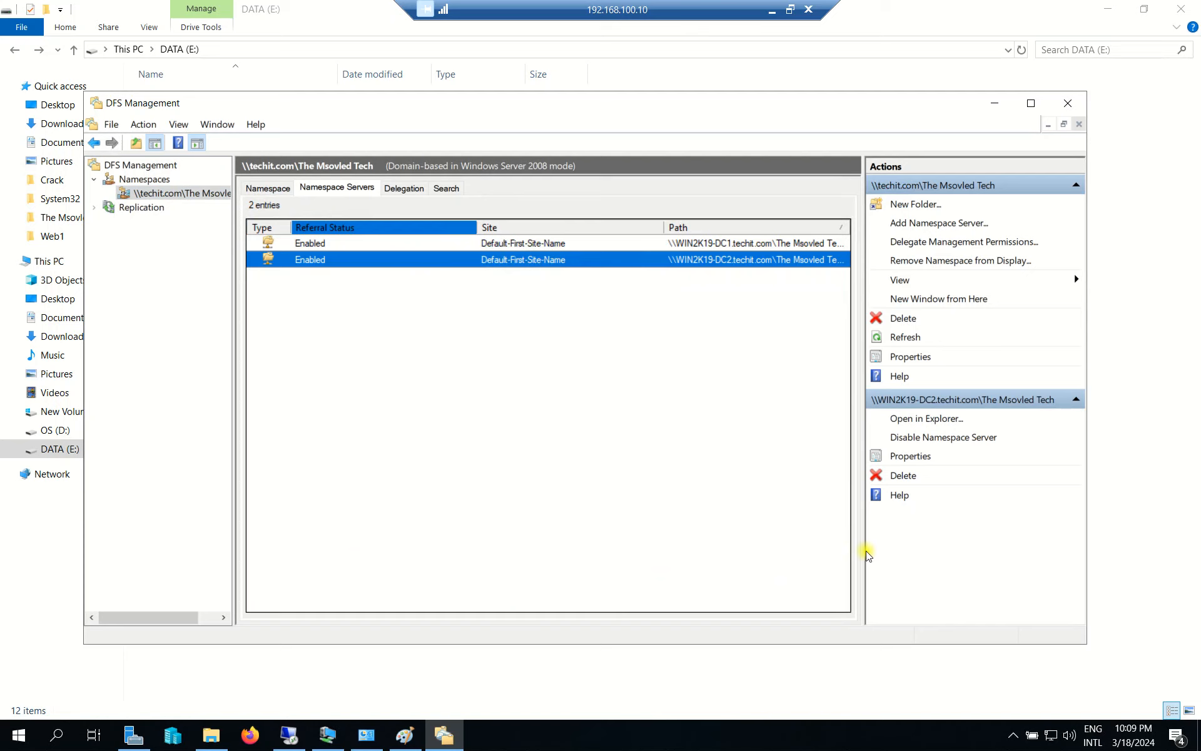
pyautogui.moveTo(862, 548); pyautogui.dragTo(908, 549)
pyautogui.click(755, 246)
pyautogui.moveTo(693, 227); pyautogui.dragTo(649, 226)
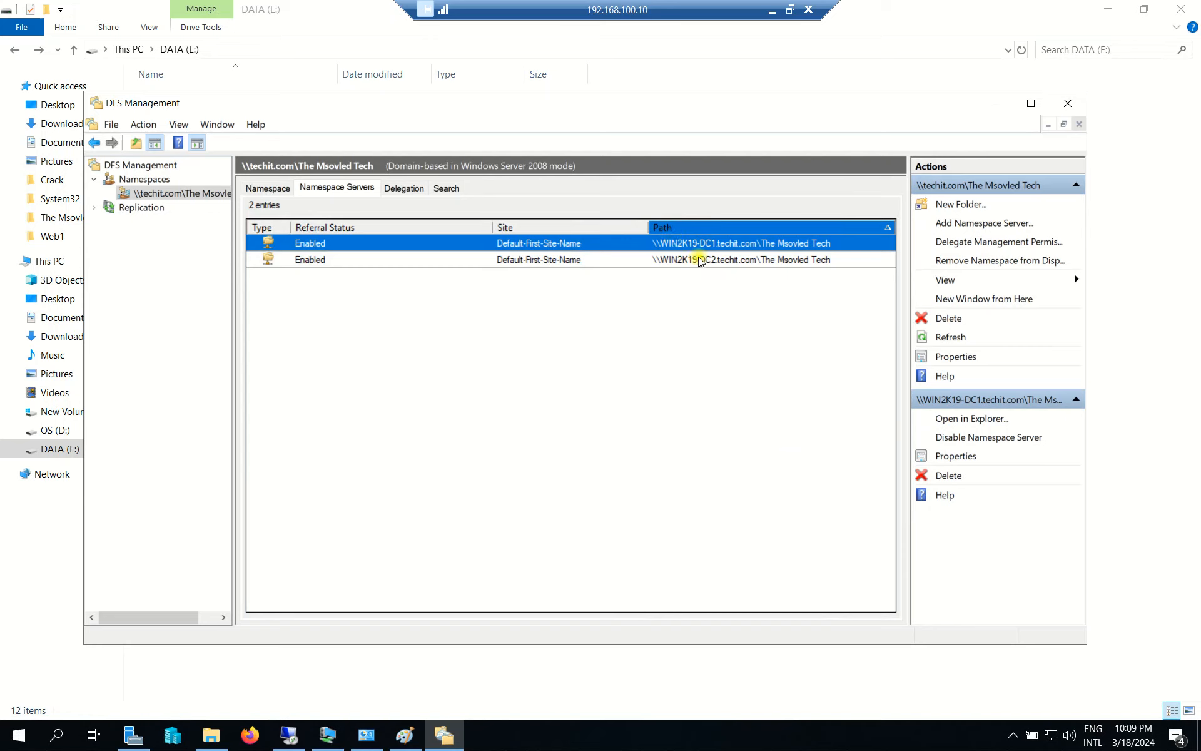
pyautogui.click(699, 260)
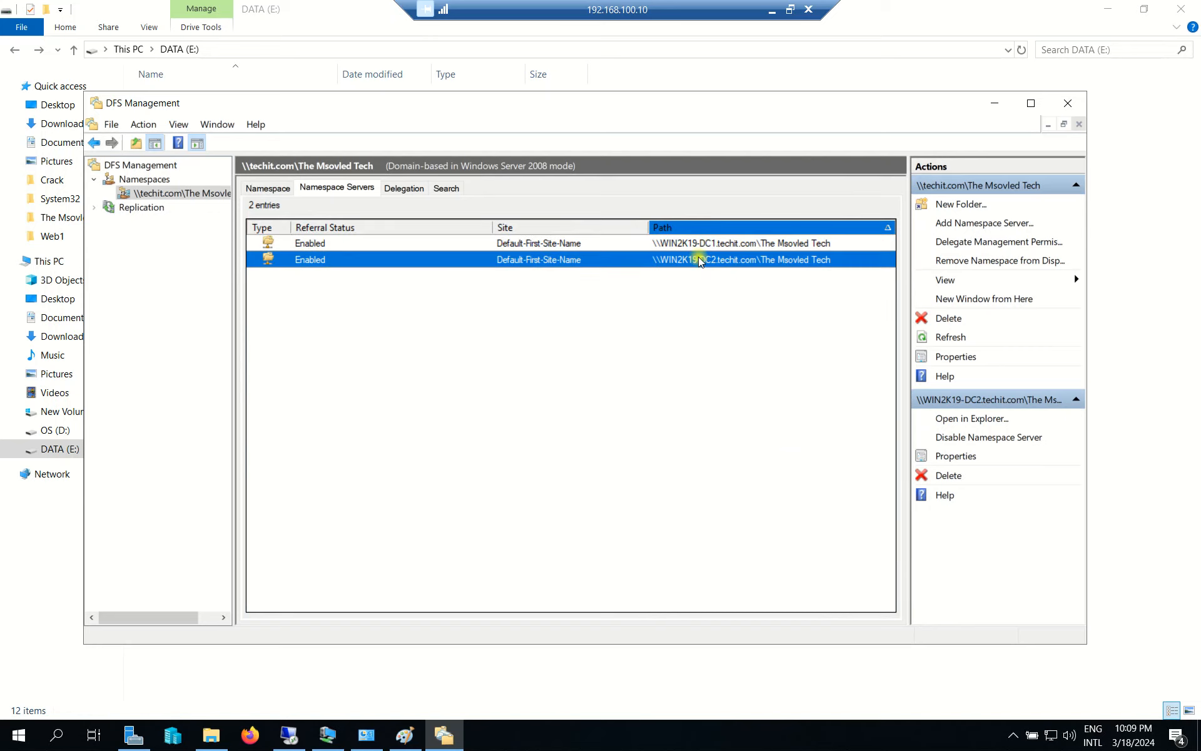
pyautogui.click(717, 243)
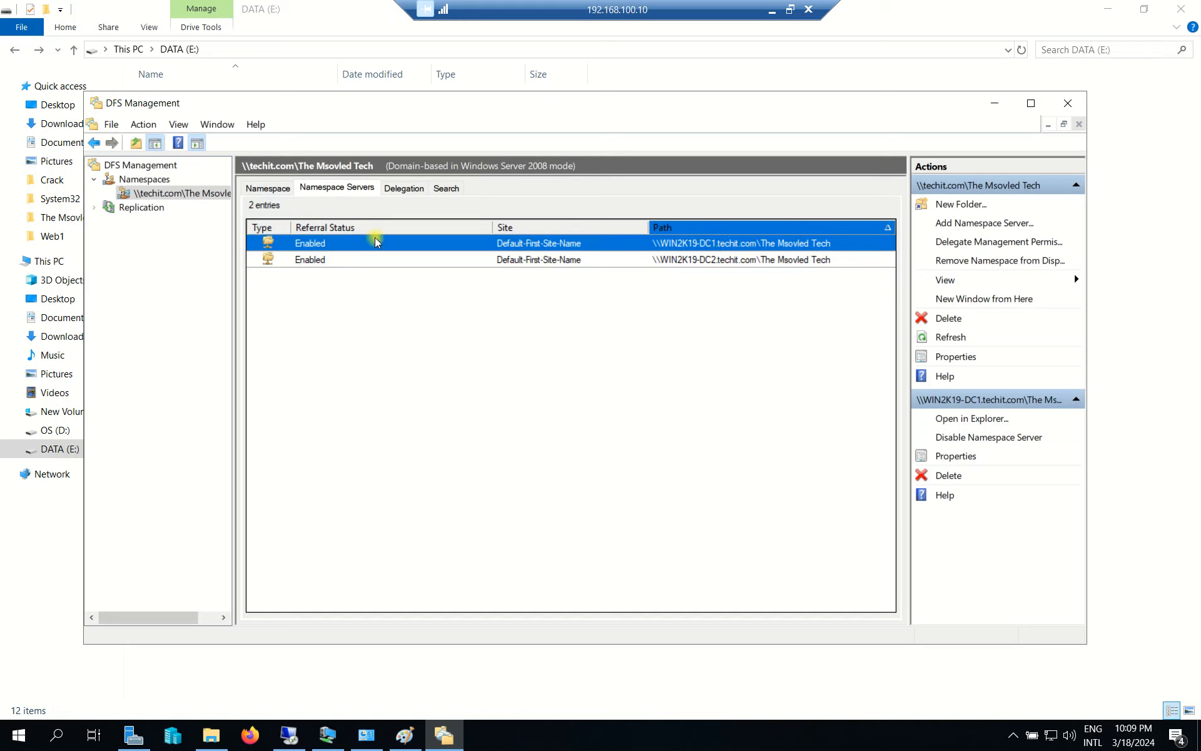
pyautogui.click(145, 210)
# Start a new replication group of the Multipurpose type.
pyautogui.doubleClick(132, 208)
pyautogui.rightClick(136, 206)
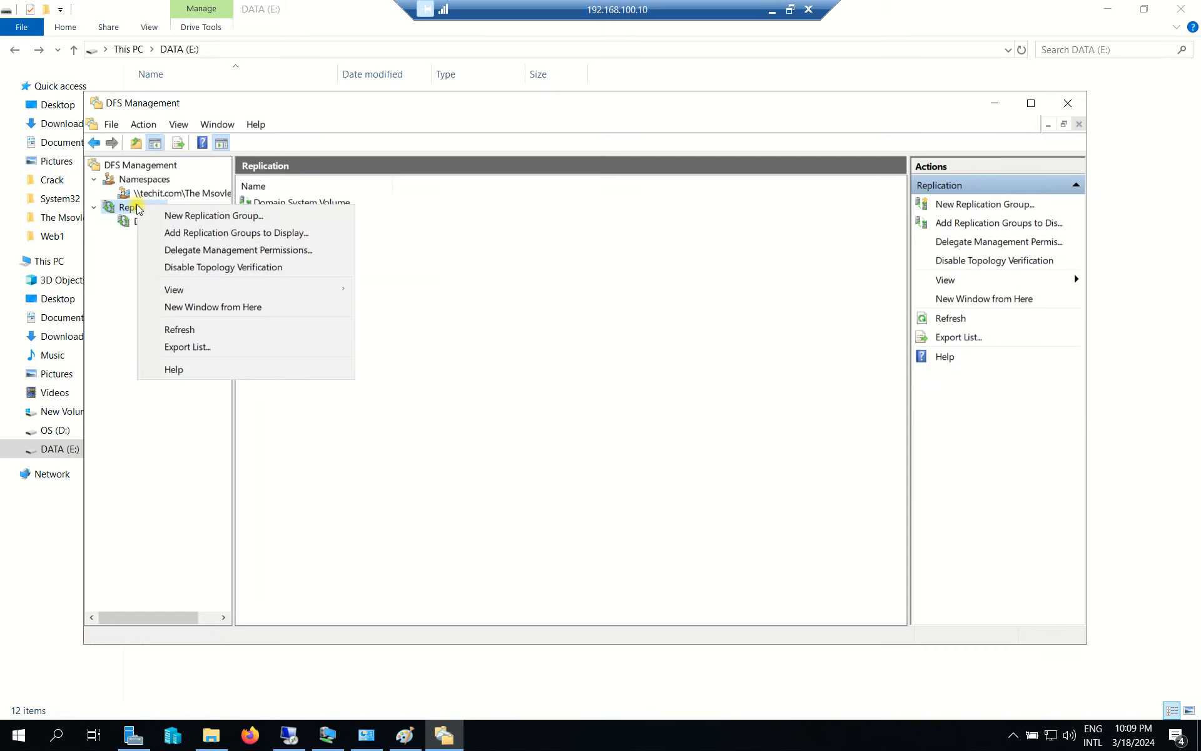
pyautogui.click(200, 219)
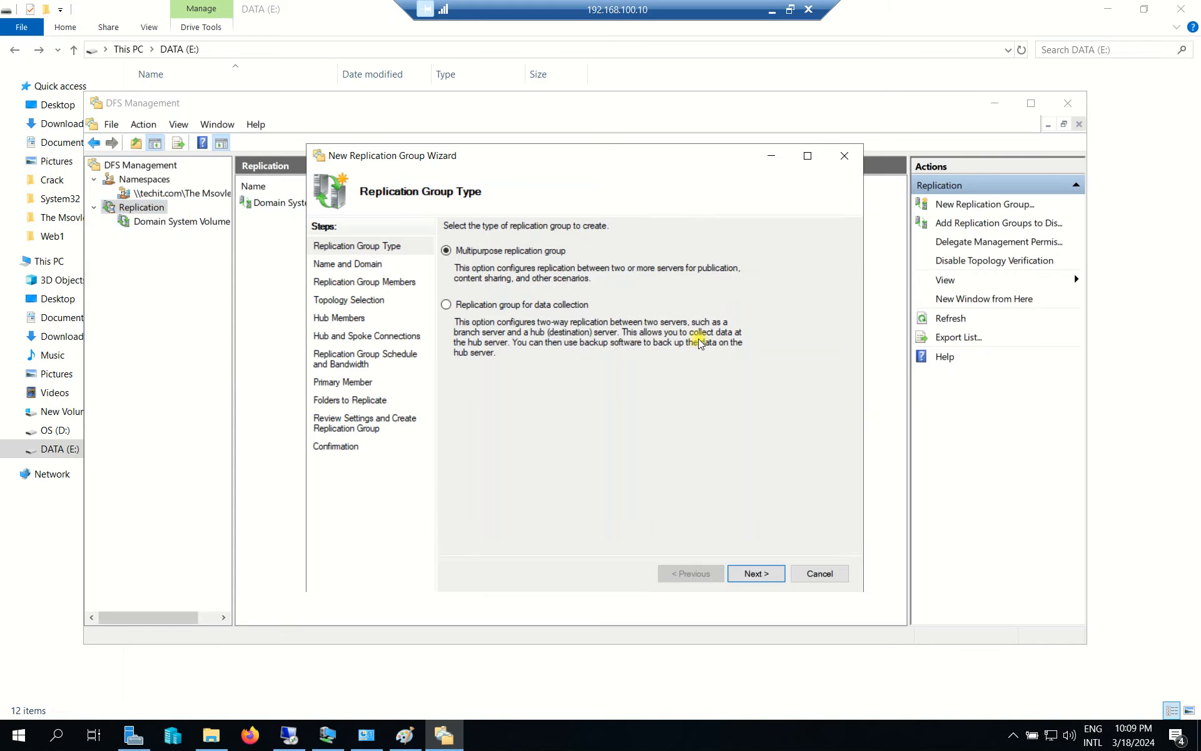
pyautogui.click(755, 573)
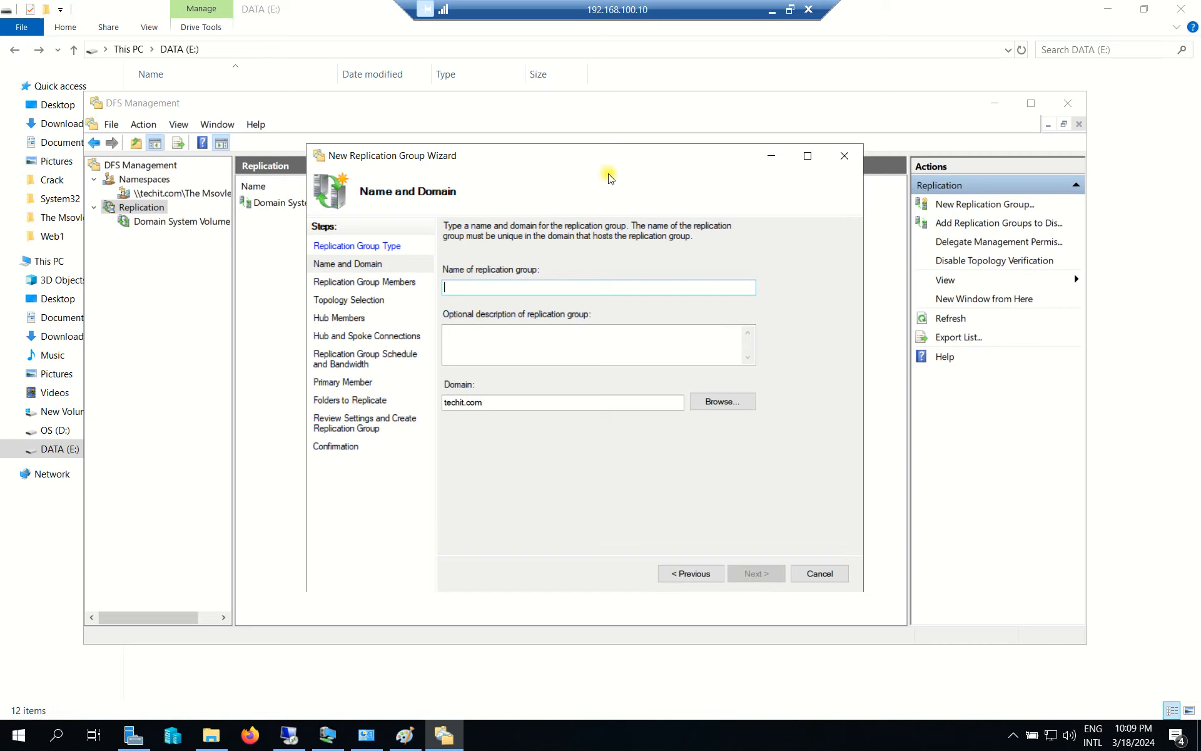
# Name the group DFS_Replica in techit.com with description 'Replicate my File Server'.
pyautogui.moveTo(613, 155); pyautogui.dragTo(574, 157)
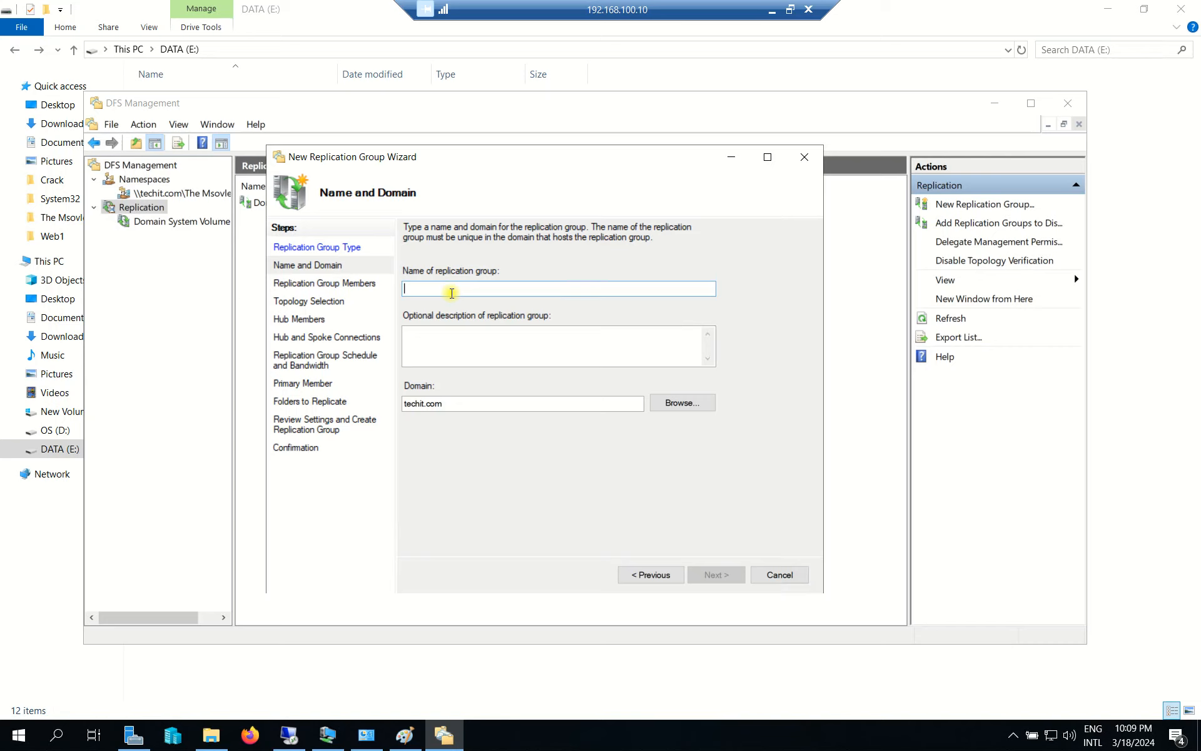
pyautogui.write('DFS_Replica')
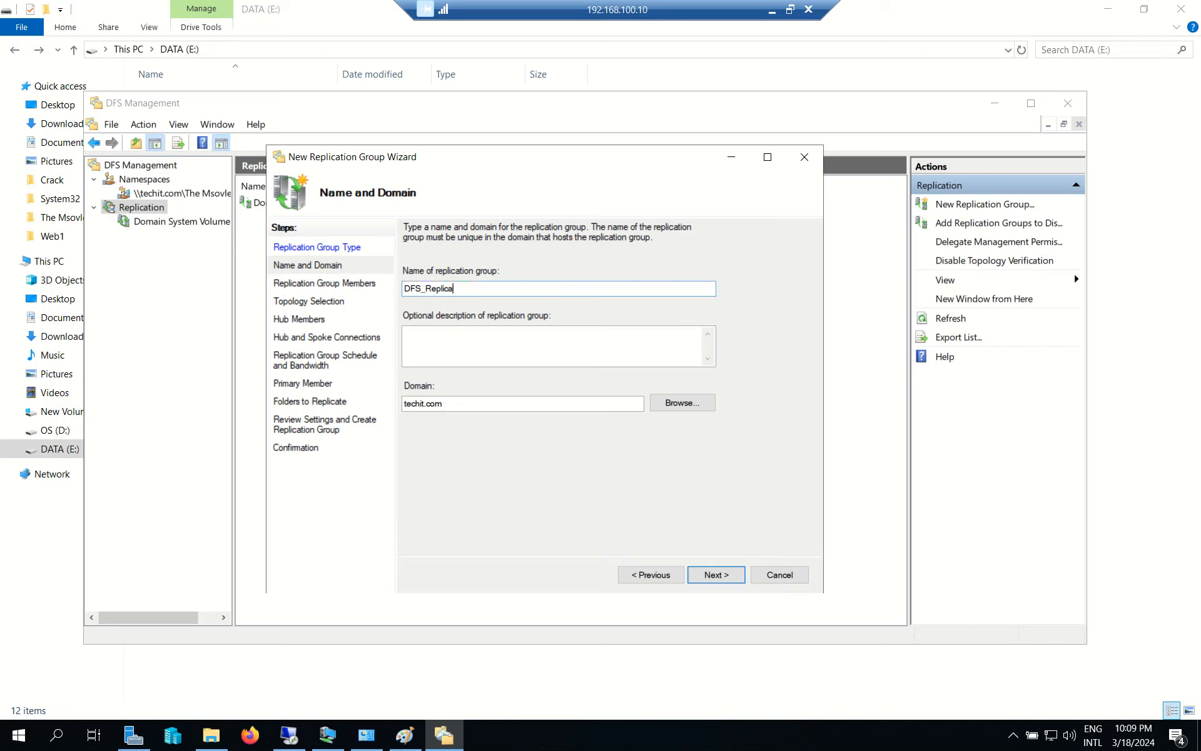
pyautogui.click(476, 358)
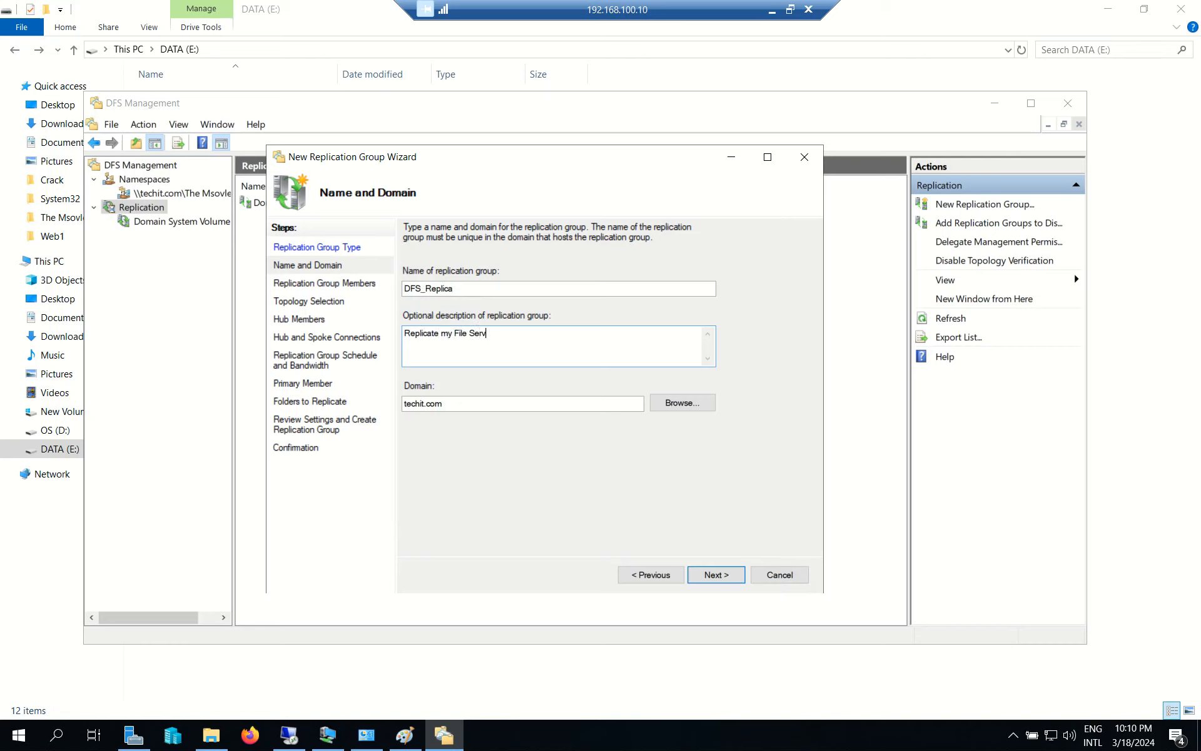
pyautogui.doubleClick(454, 404)
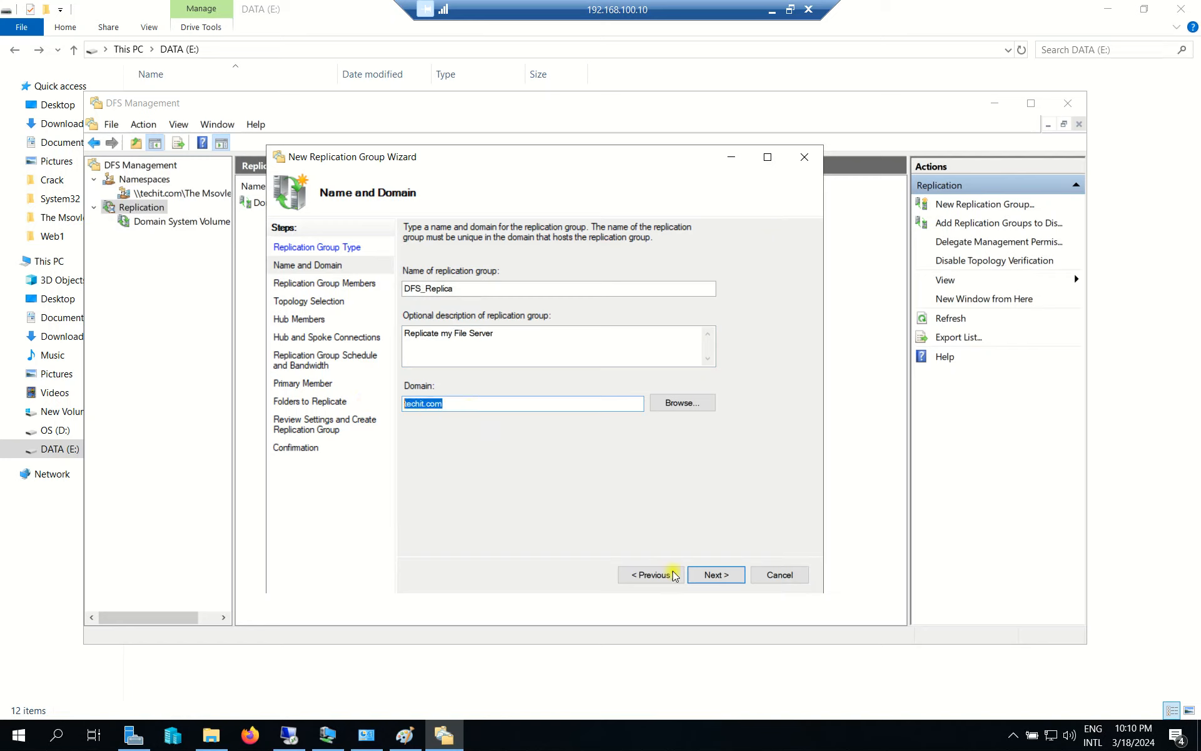
pyautogui.click(714, 575)
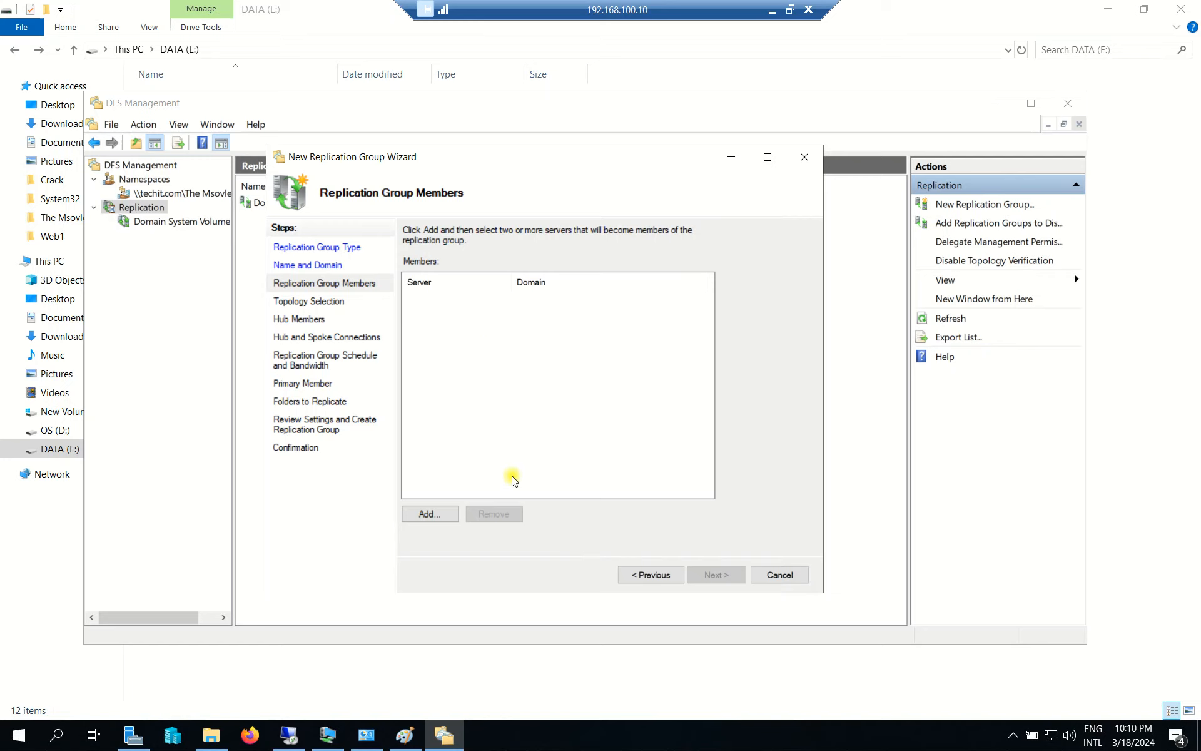
# Add WIN2K19-DC1 and WIN2K19-DC2 as the replication group members.
pyautogui.click(432, 514)
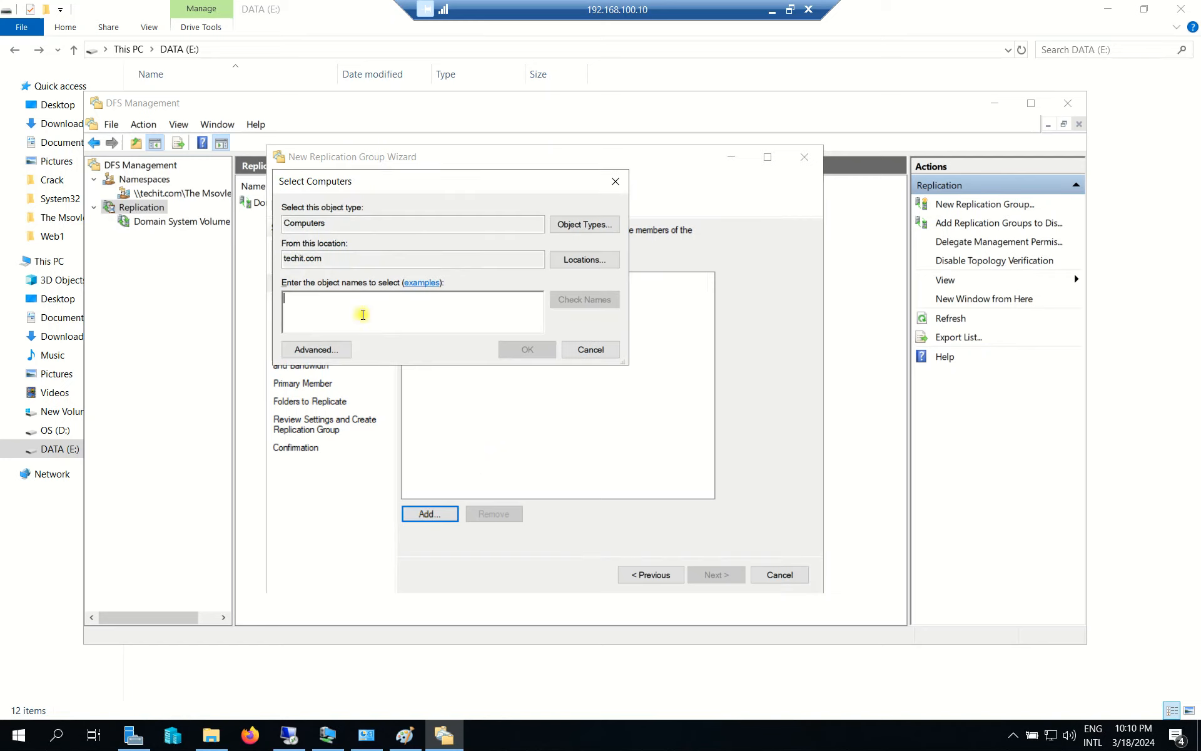
pyautogui.write('WIN2K19-')
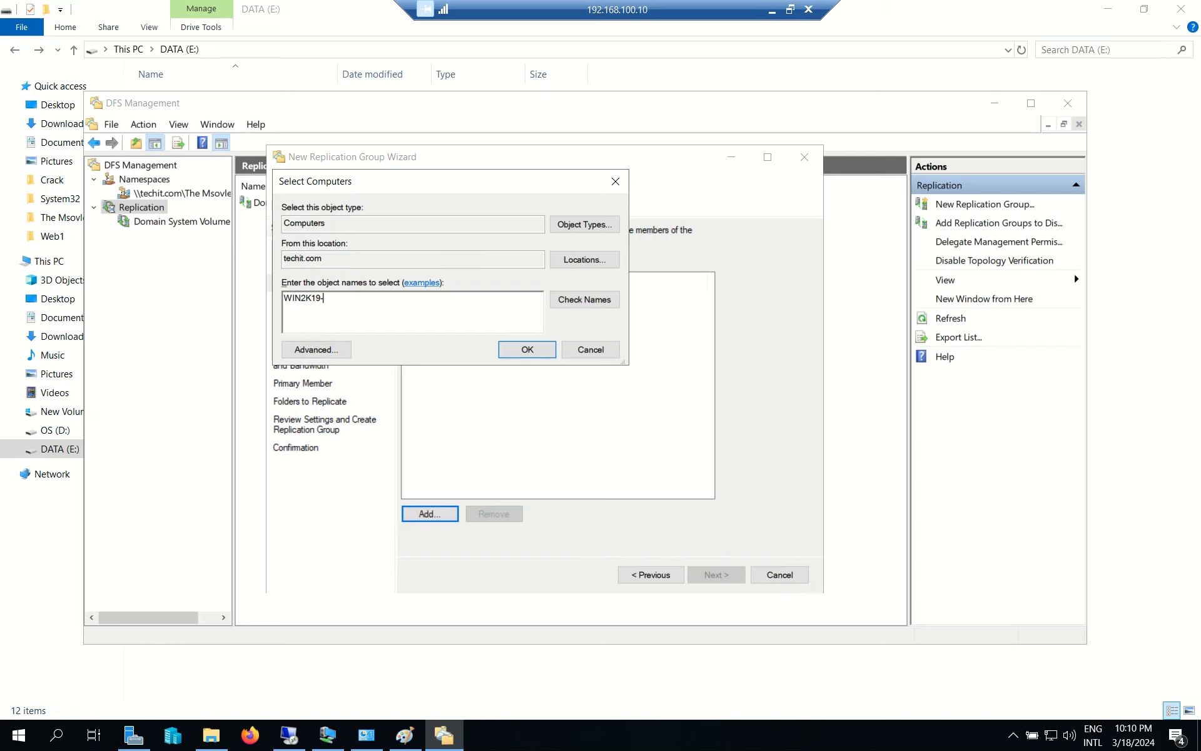
pyautogui.write('DC1;')
pyautogui.moveTo(361, 316); pyautogui.dragTo(267, 302)
pyautogui.hotkey('ctrl', 'c')
pyautogui.click(404, 298)
pyautogui.hotkey('ctrl', 'v')
pyautogui.click(581, 302)
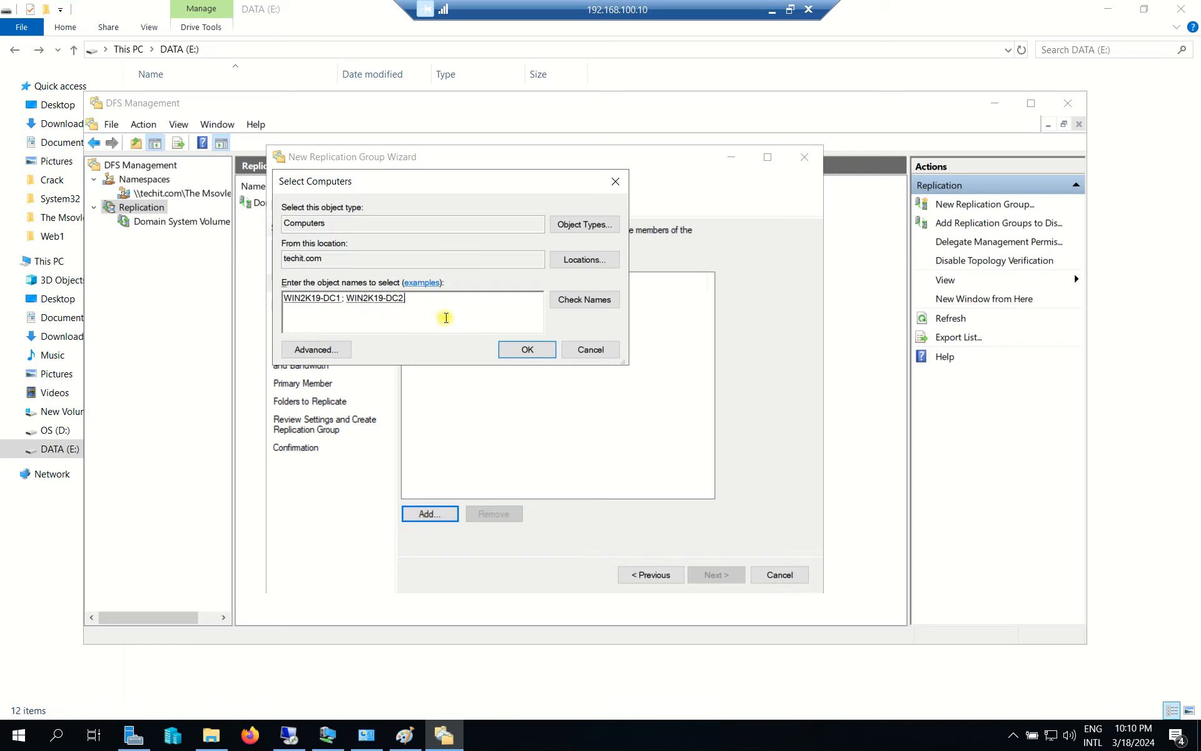
pyautogui.click(542, 352)
# Check both member entries and proceed to Full mesh topology selection.
pyautogui.click(470, 313)
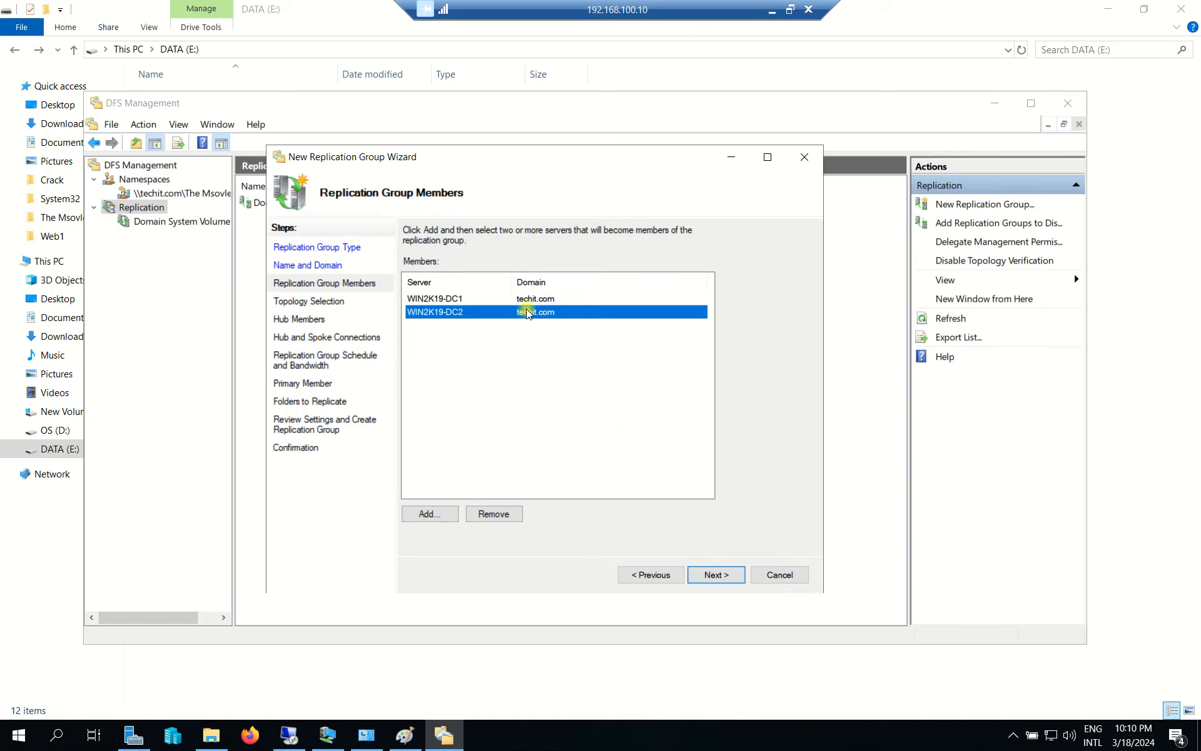
pyautogui.click(470, 299)
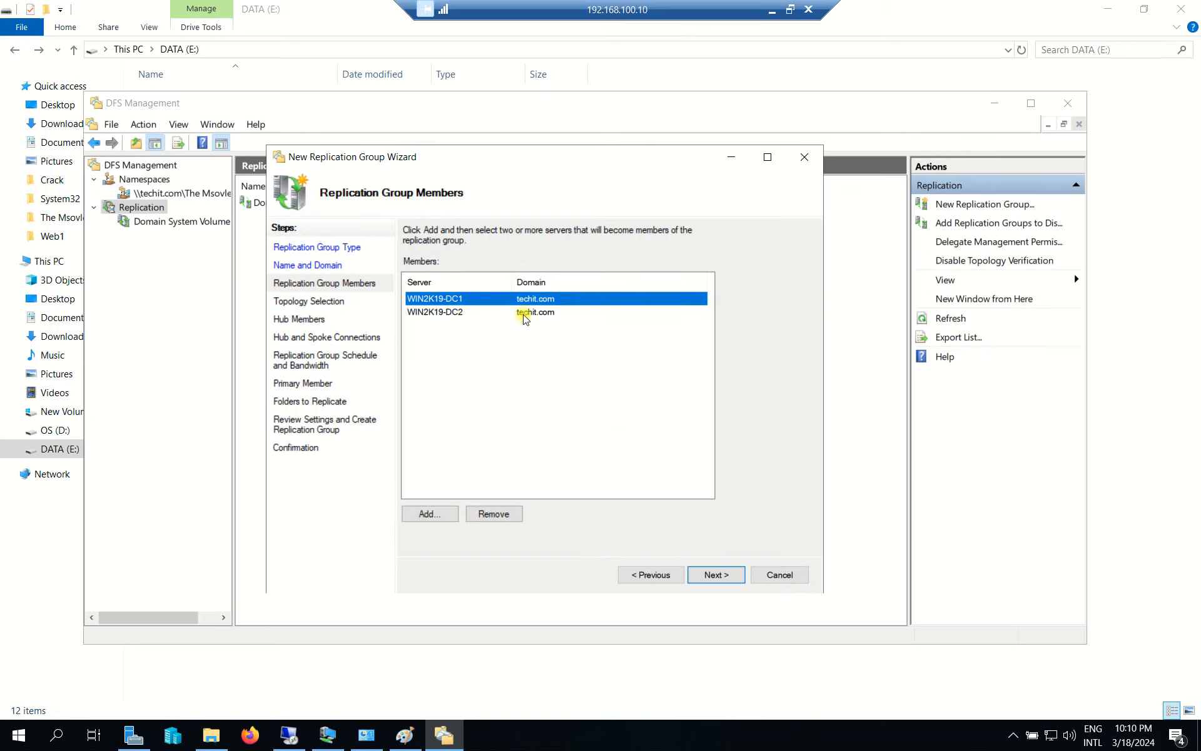
pyautogui.moveTo(562, 335); pyautogui.dragTo(463, 293)
pyautogui.moveTo(574, 342); pyautogui.dragTo(486, 298)
pyautogui.click(717, 573)
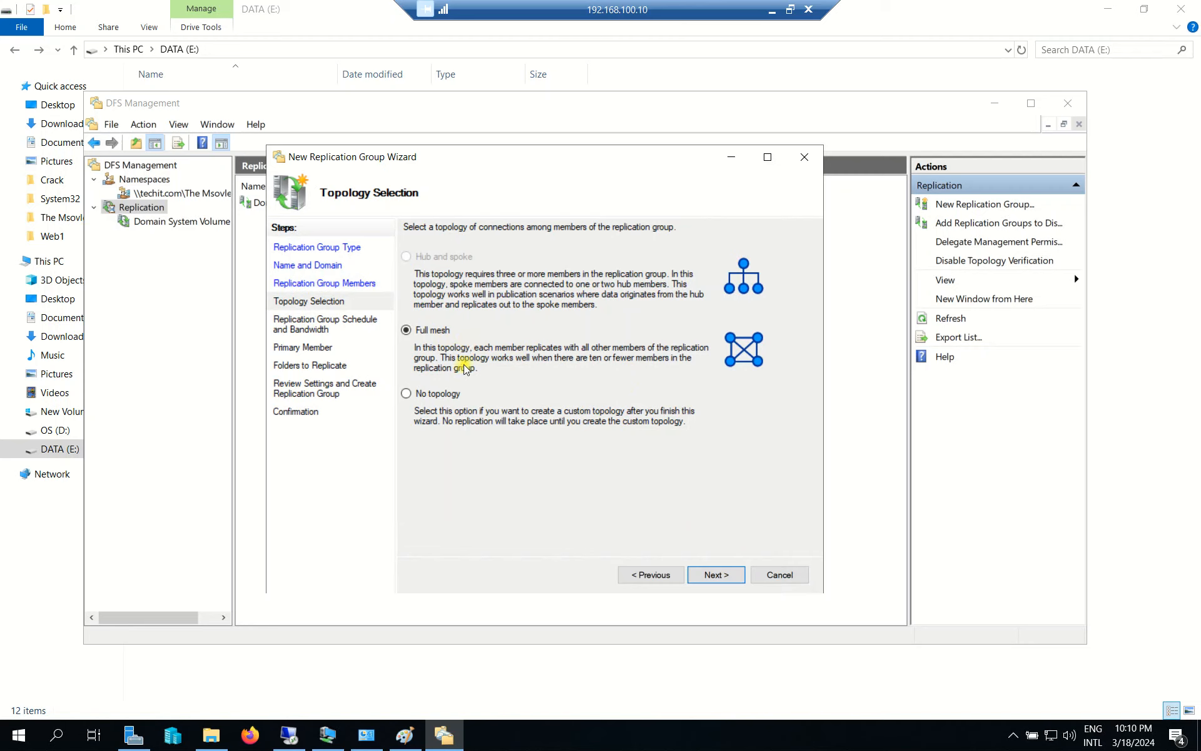
# Keep full mesh with Full-bandwidth continuous replication and make WIN2K19-DC1 the primary member.
pyautogui.click(704, 574)
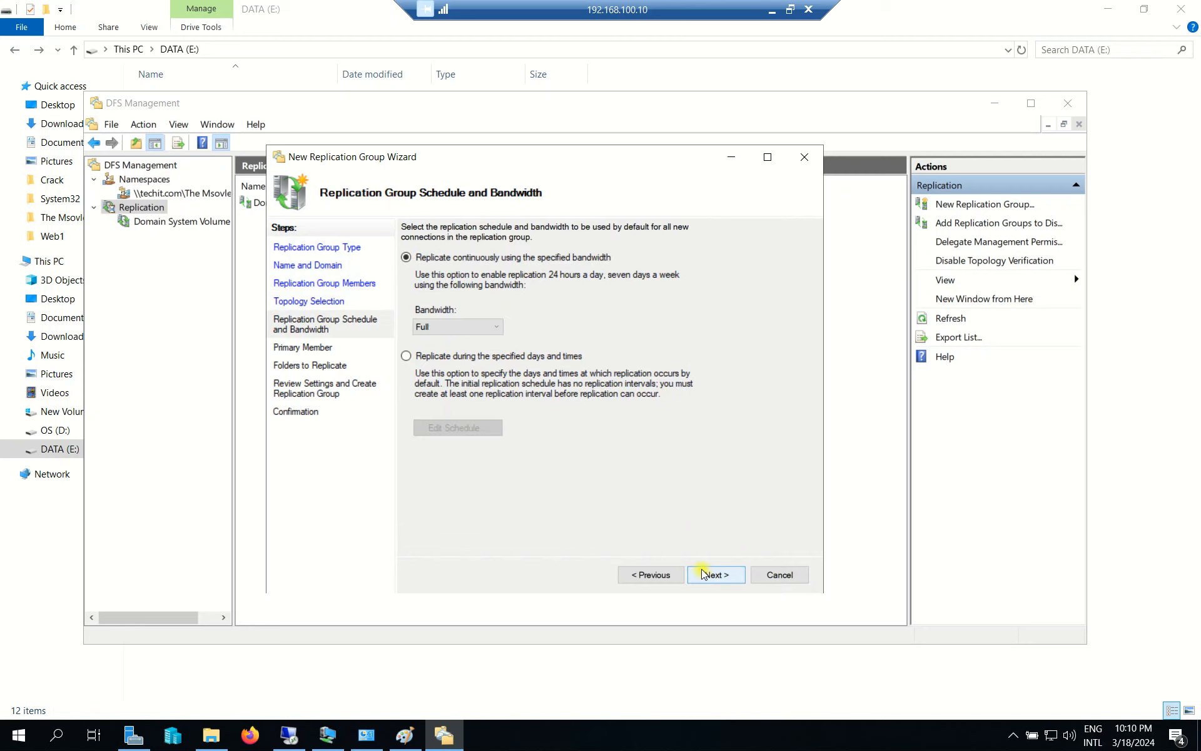
pyautogui.click(466, 324)
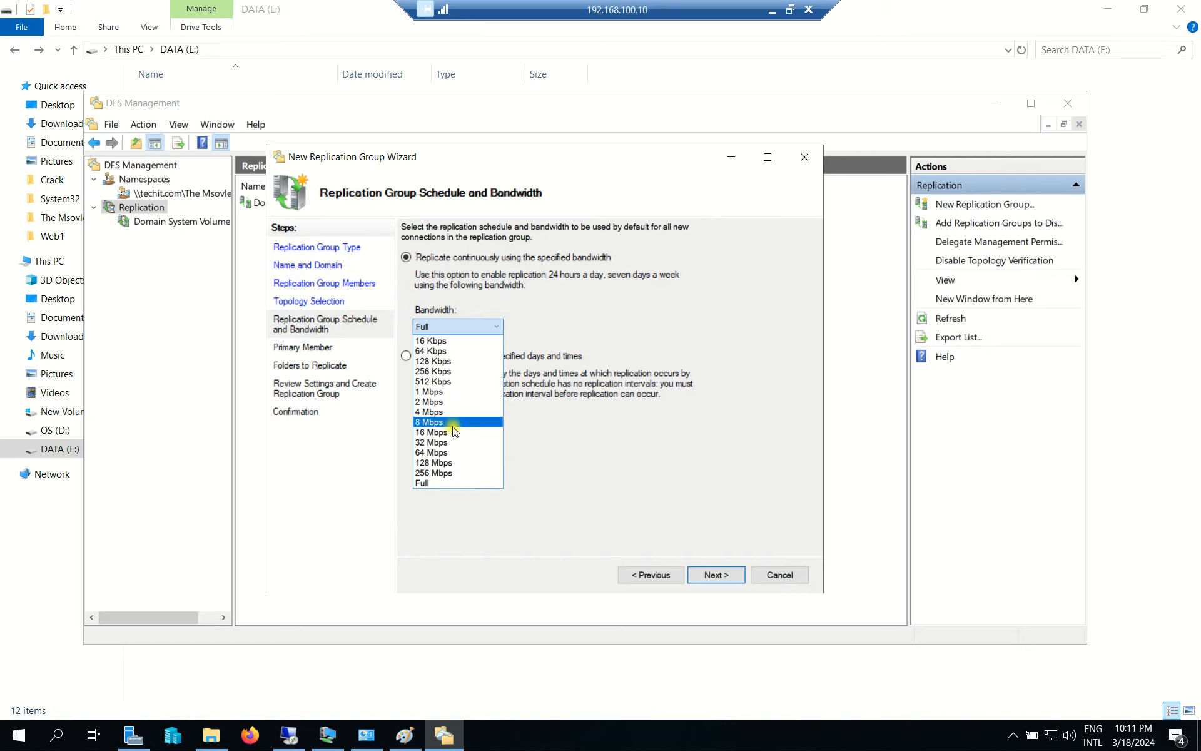
pyautogui.click(433, 480)
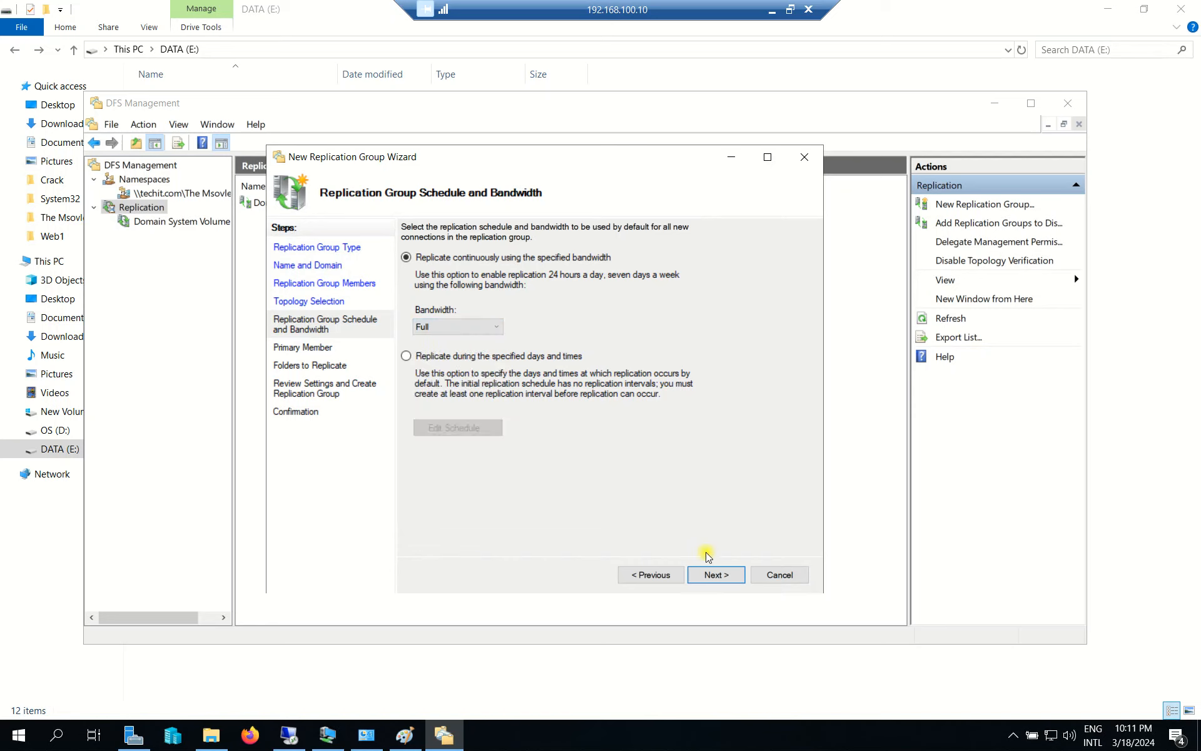
pyautogui.click(712, 575)
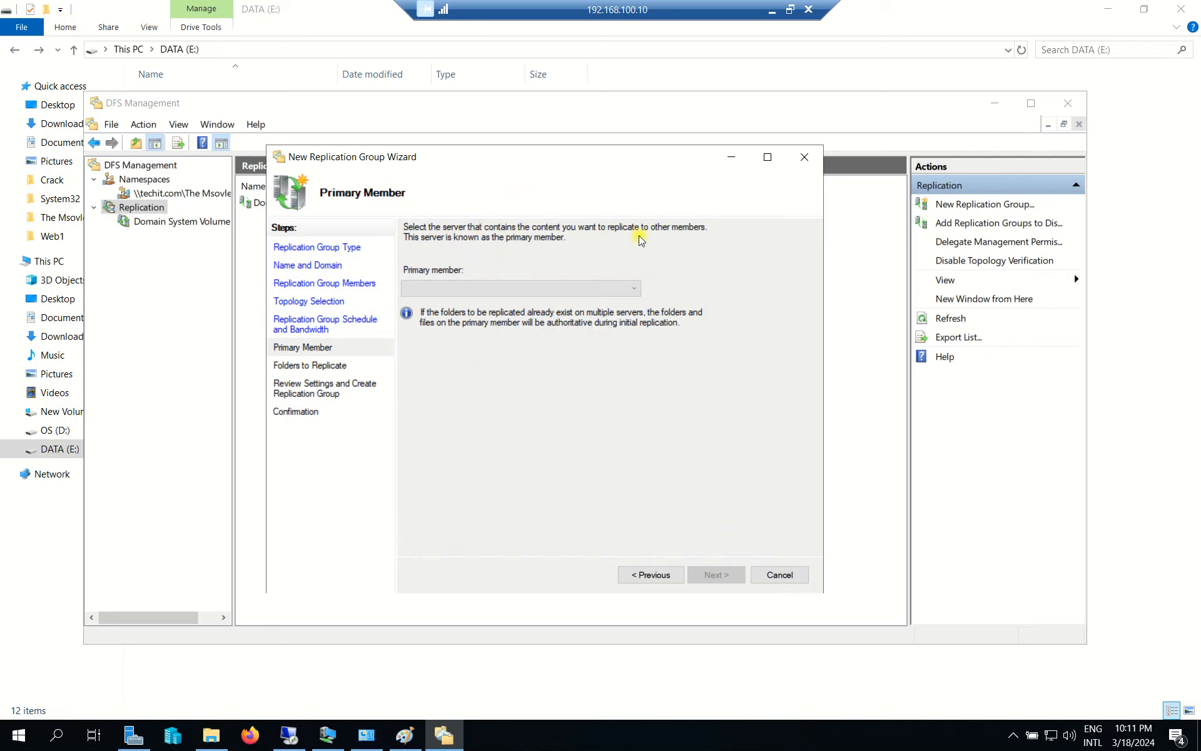
pyautogui.click(499, 294)
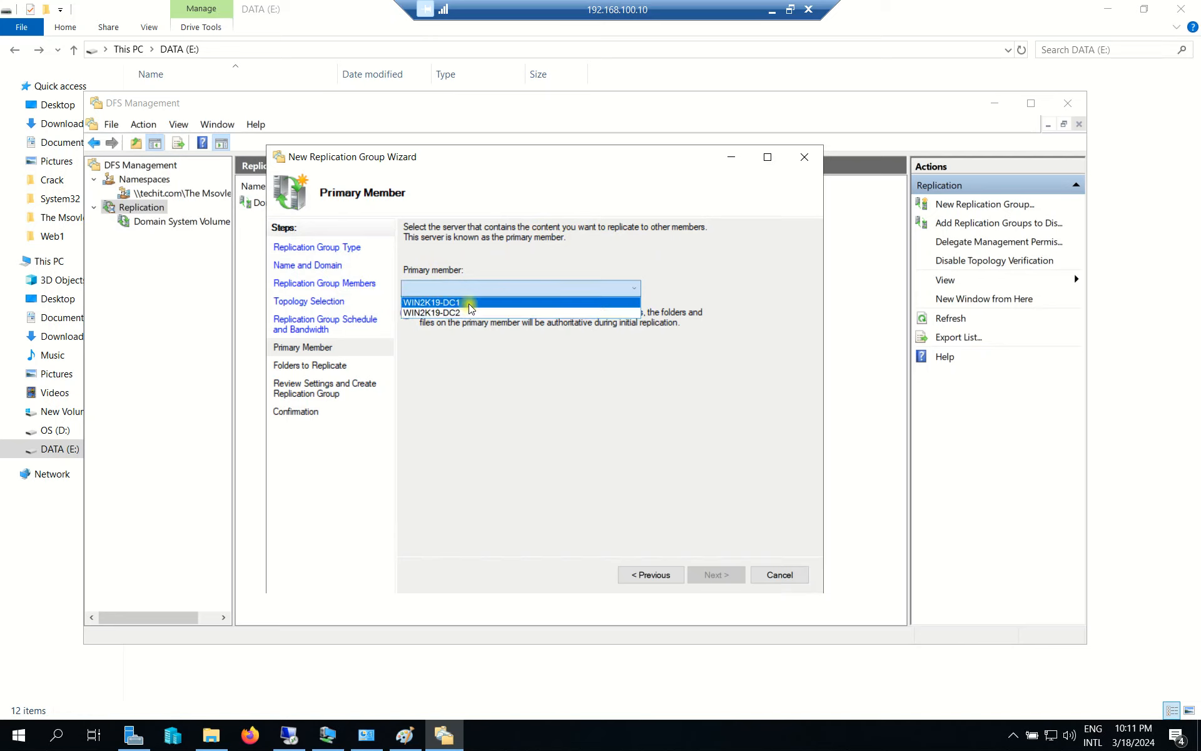
pyautogui.click(470, 303)
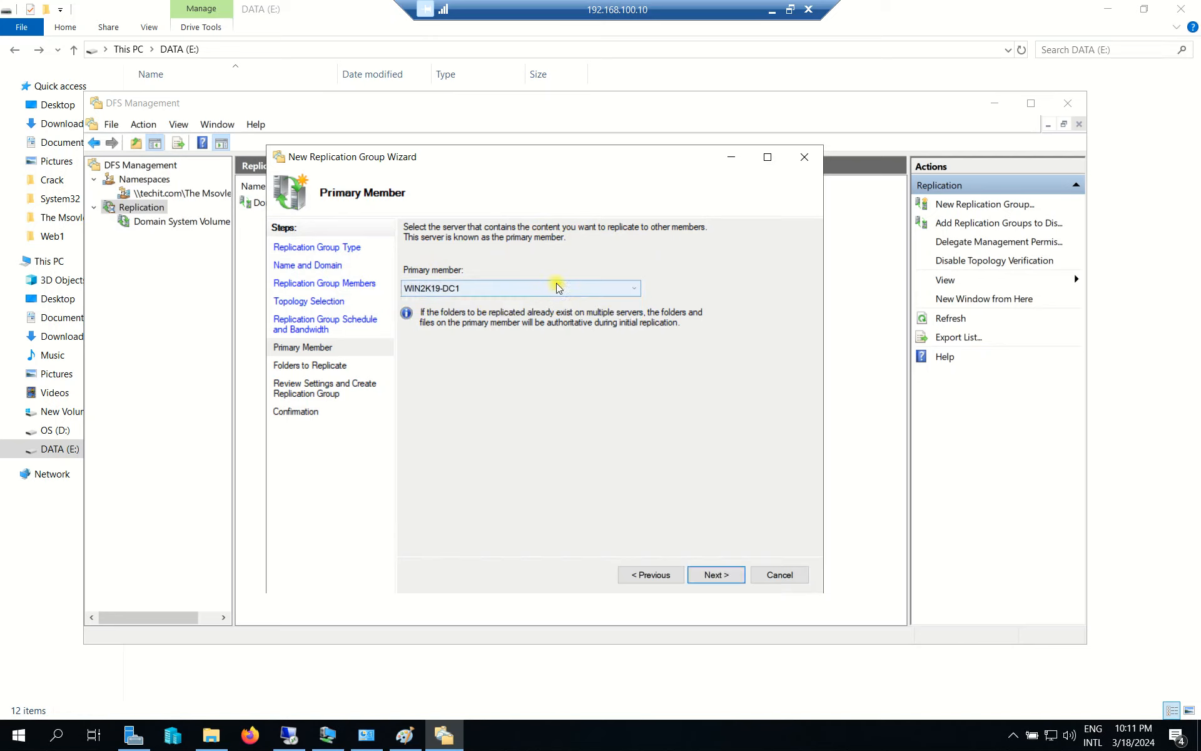
pyautogui.click(715, 573)
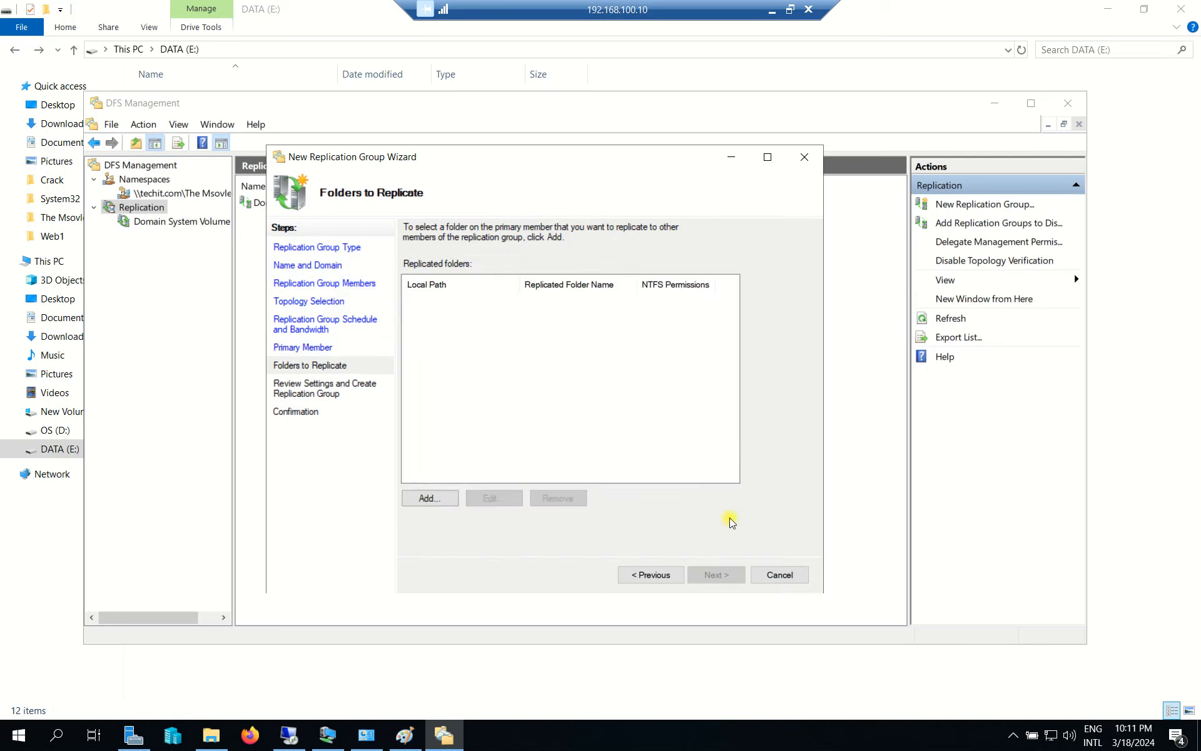
# Add E:\The Msovled Tech from WIN2K19-DC1 as the replicated folder and review its settings.
pyautogui.click(420, 495)
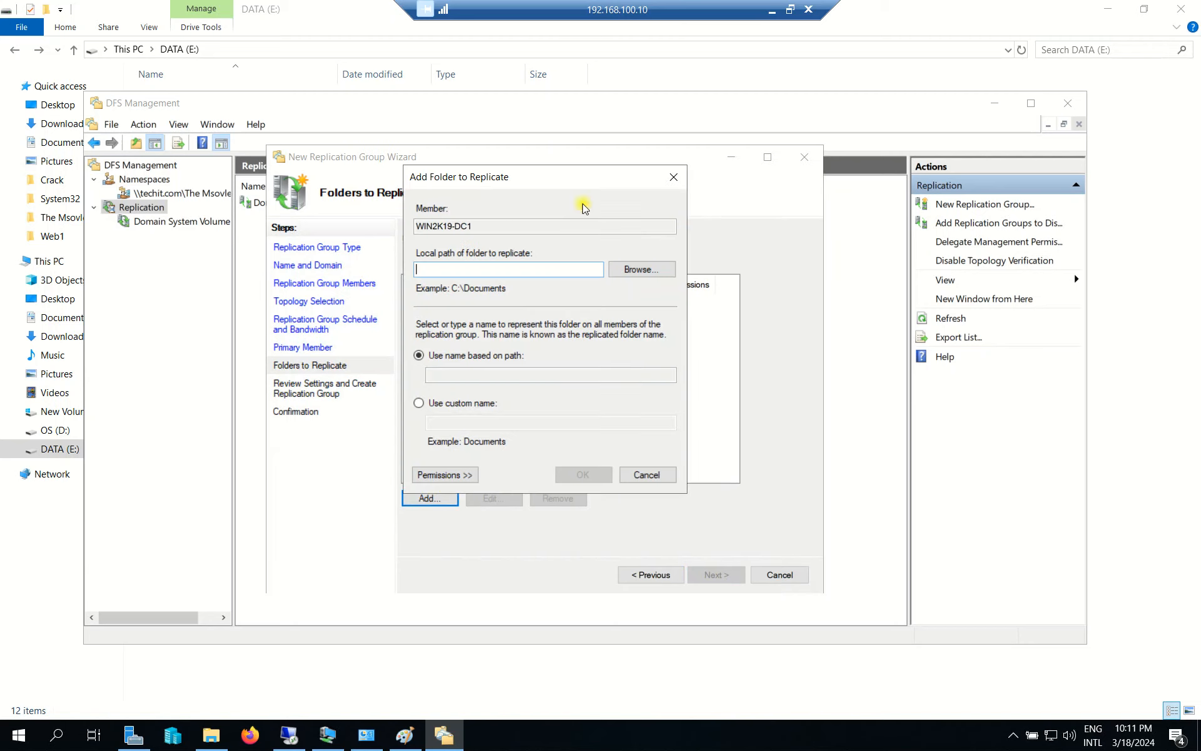
pyautogui.click(654, 274)
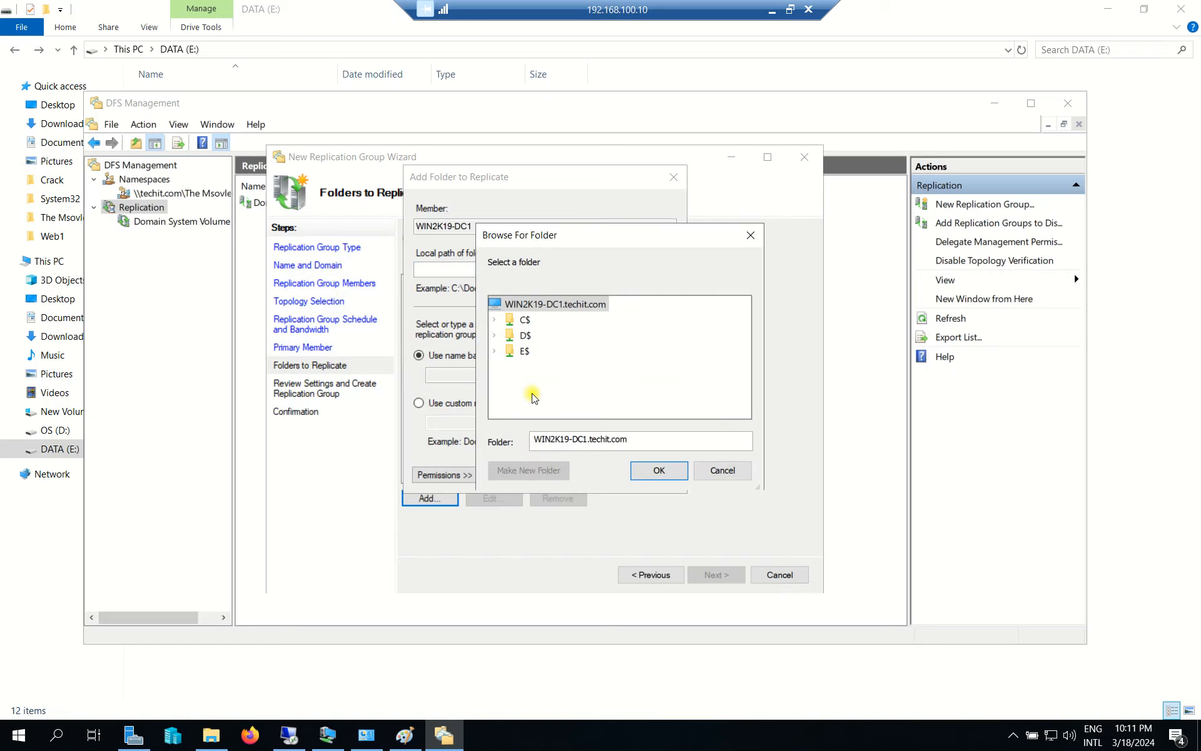
pyautogui.doubleClick(520, 350)
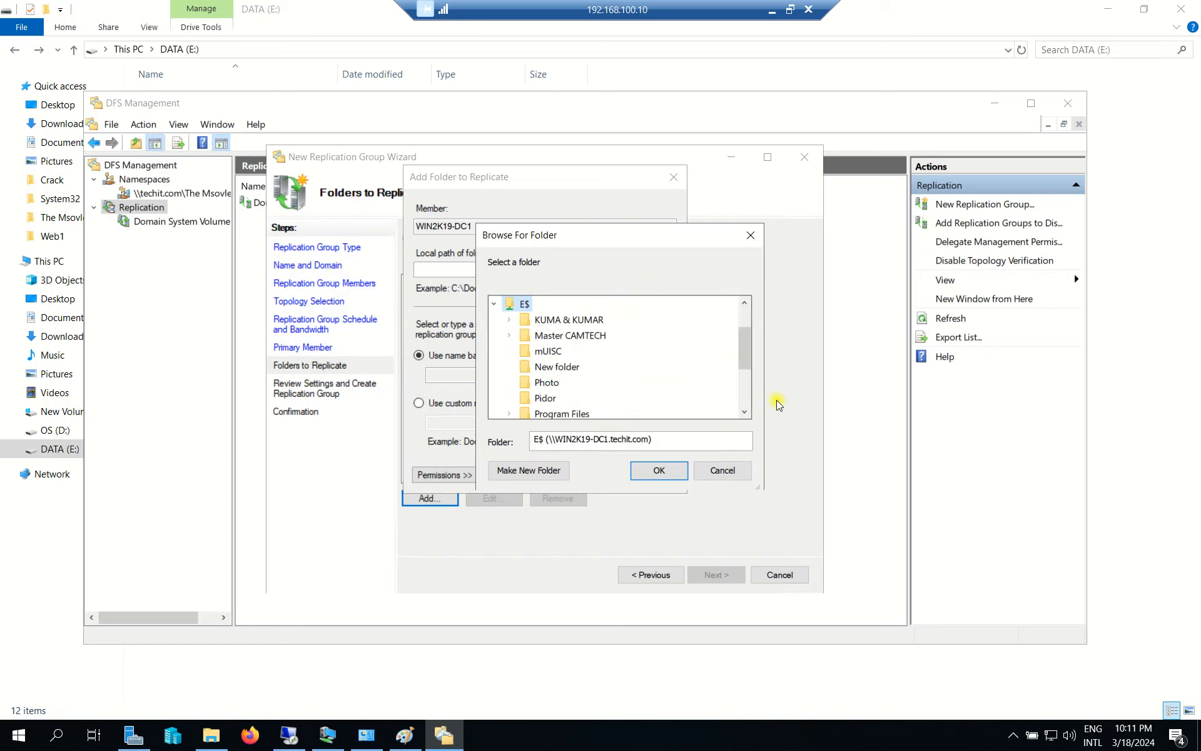
pyautogui.moveTo(744, 361); pyautogui.dragTo(743, 378)
pyautogui.click(588, 398)
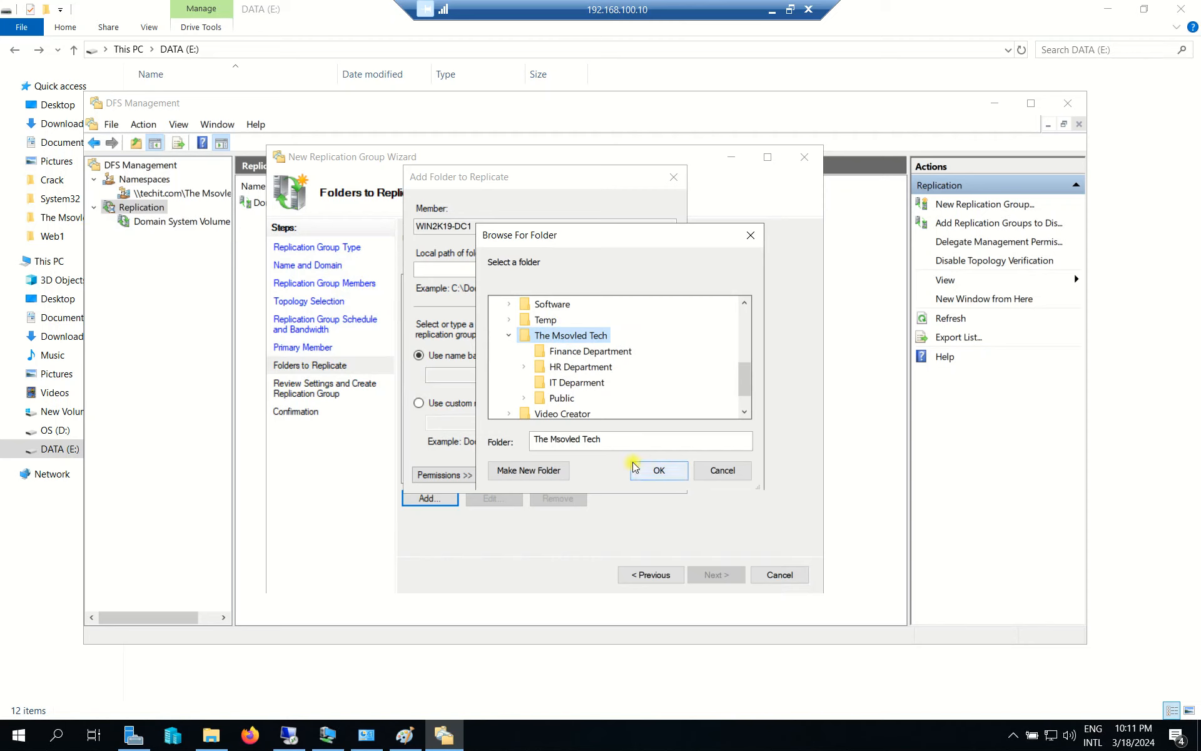
pyautogui.click(659, 475)
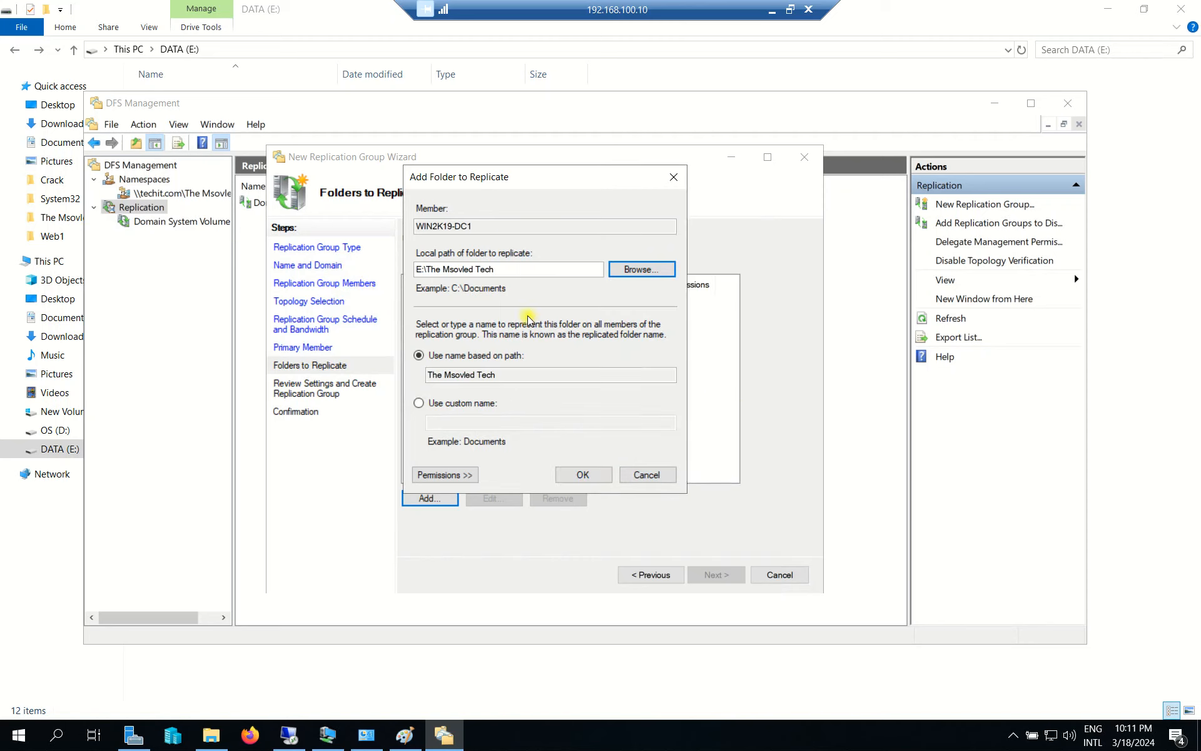
pyautogui.click(582, 475)
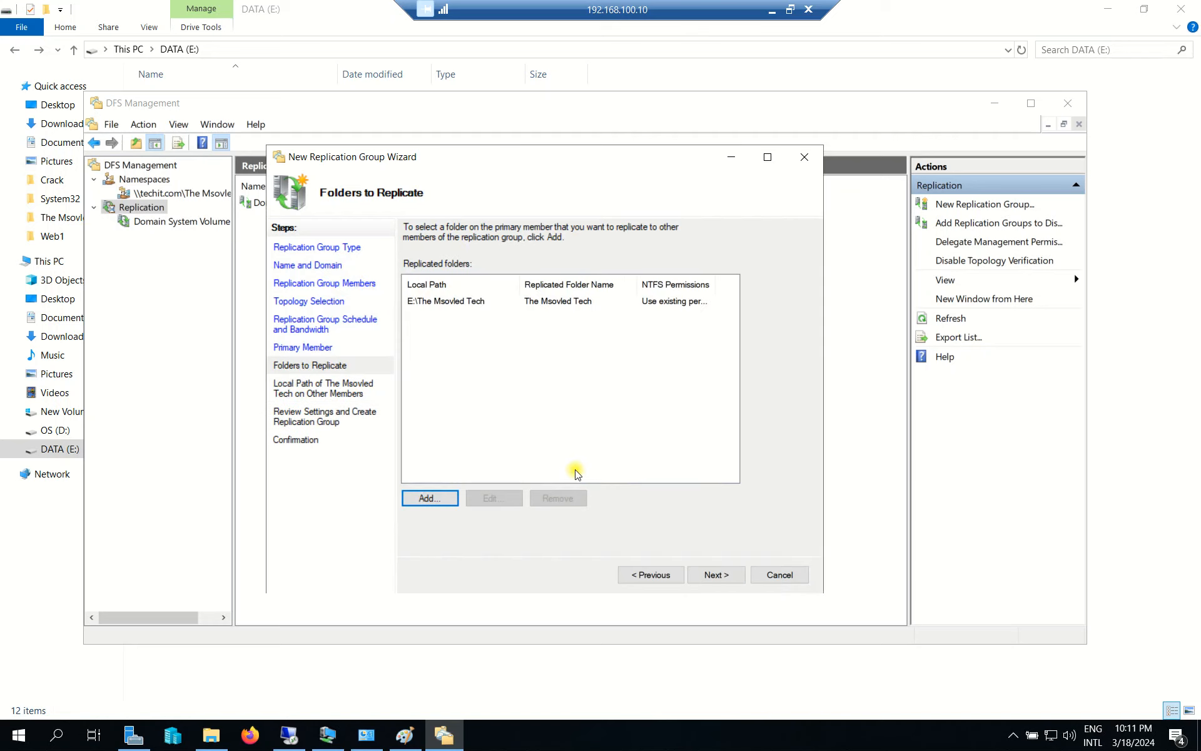
pyautogui.click(463, 301)
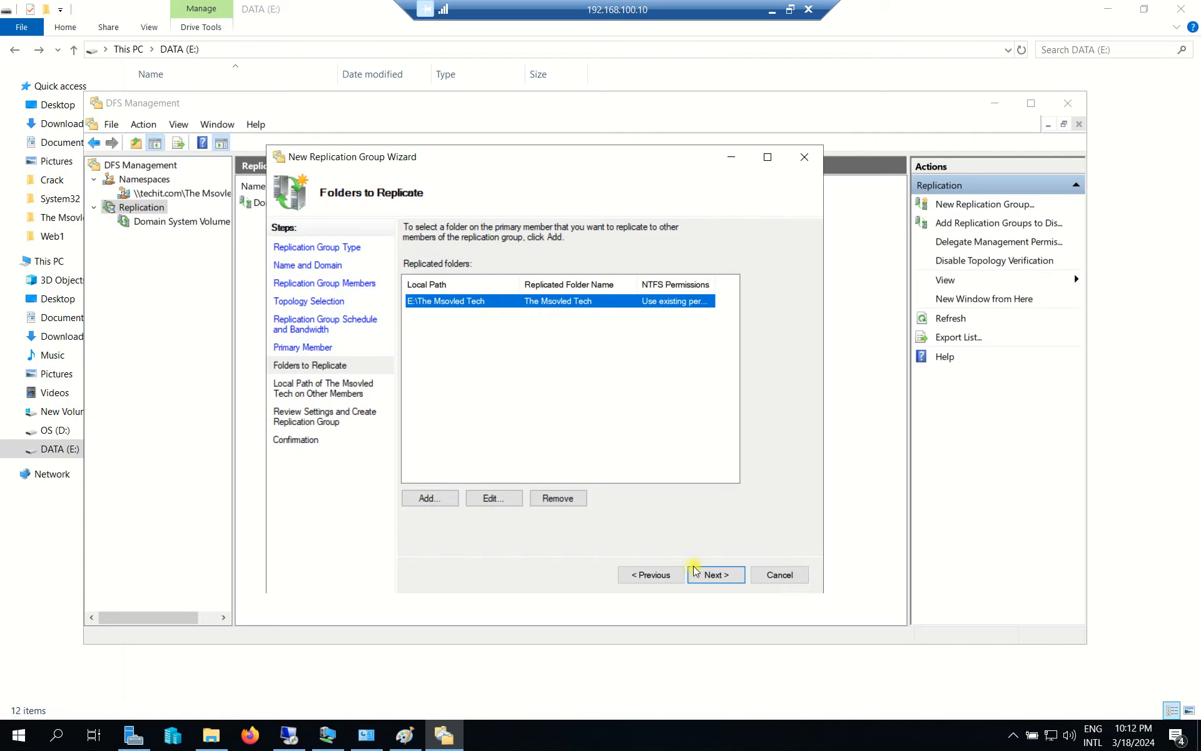
pyautogui.click(491, 498)
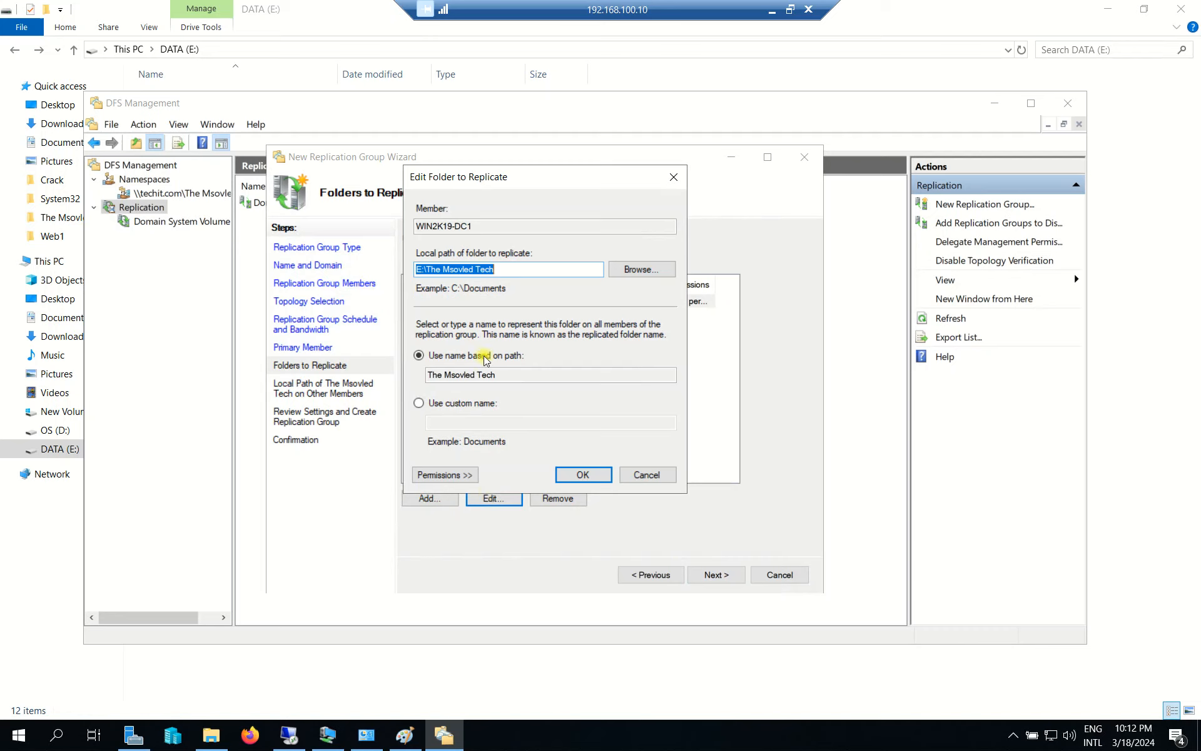
pyautogui.click(583, 474)
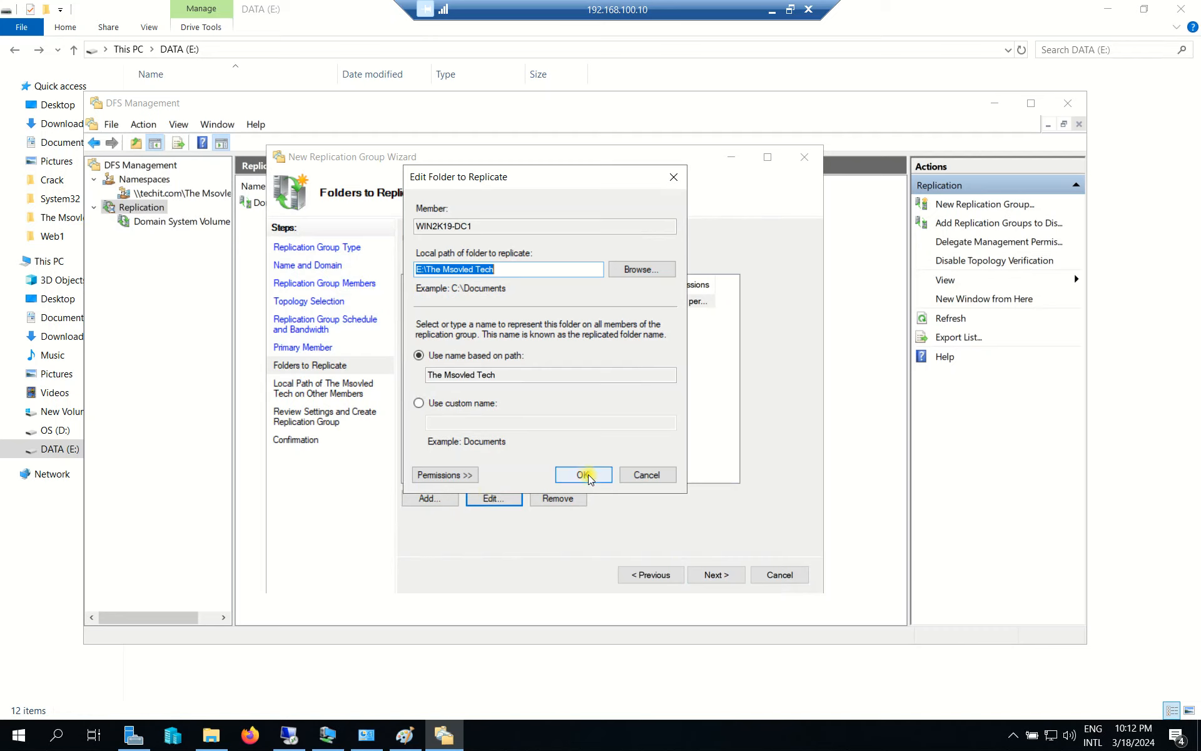
# Enable WIN2K19-DC2's membership with local path F:\The Msovled Tech.
pyautogui.click(716, 574)
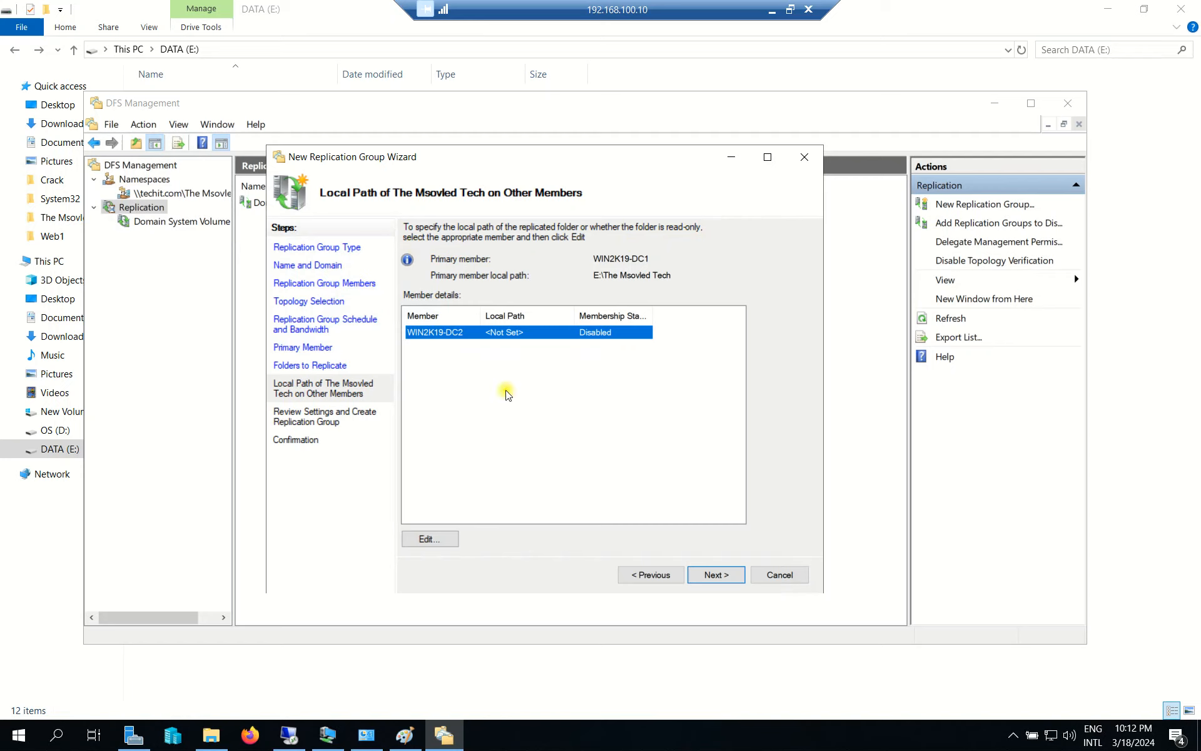
pyautogui.click(431, 539)
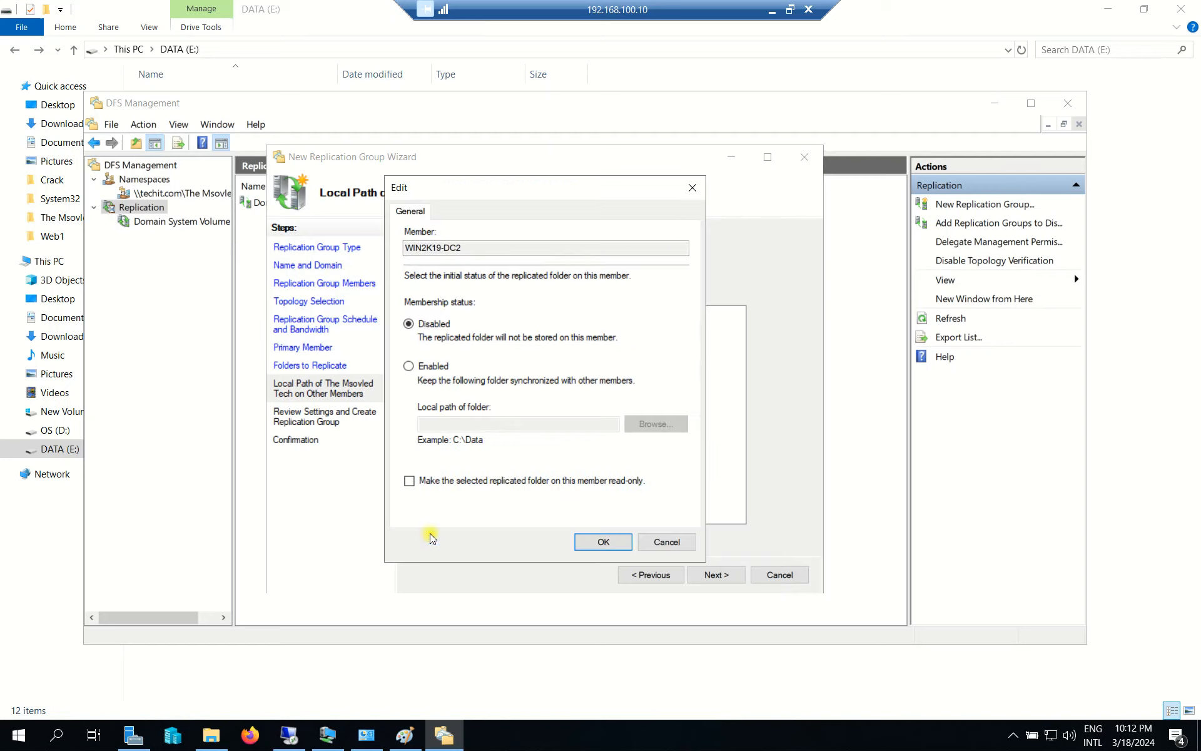
pyautogui.click(419, 365)
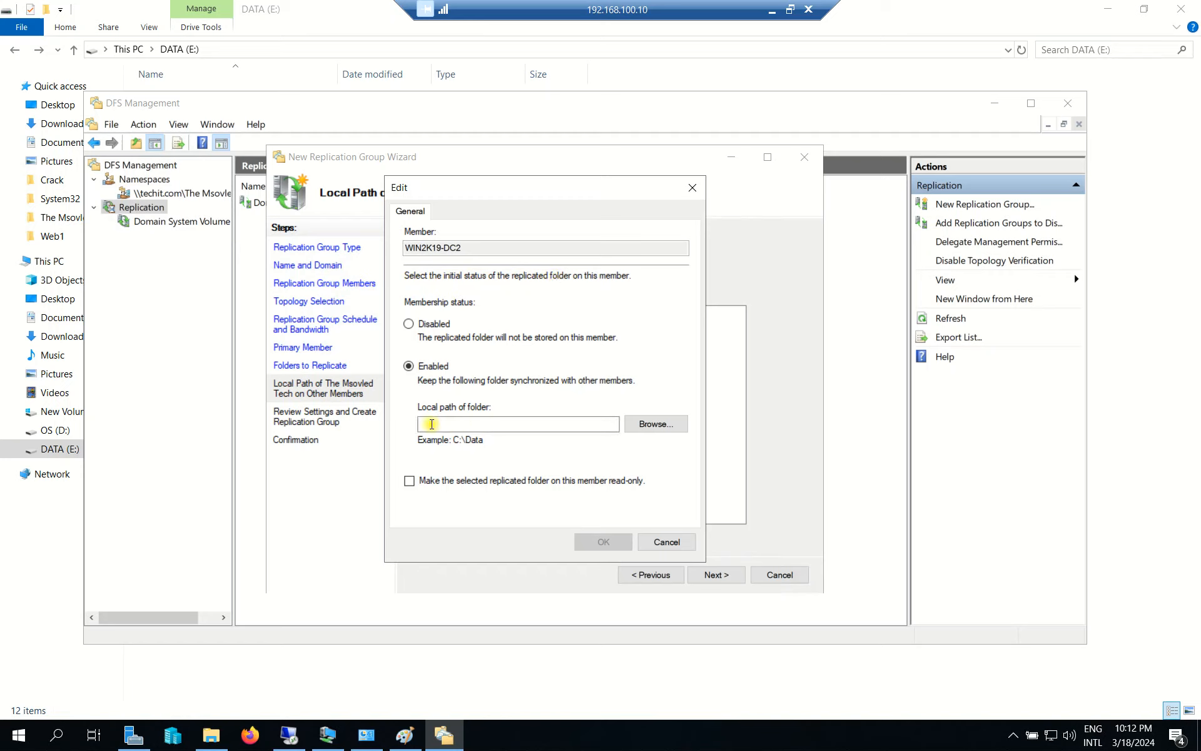
pyautogui.moveTo(530, 184); pyautogui.dragTo(611, 194)
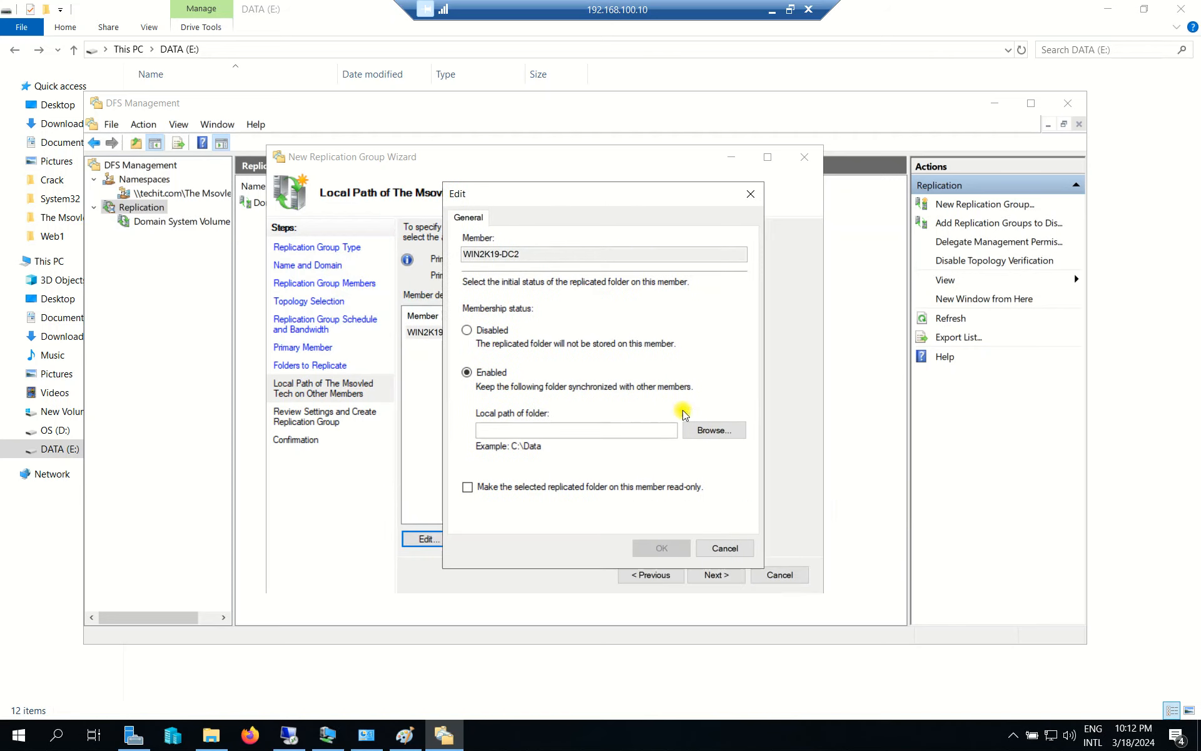
pyautogui.click(714, 430)
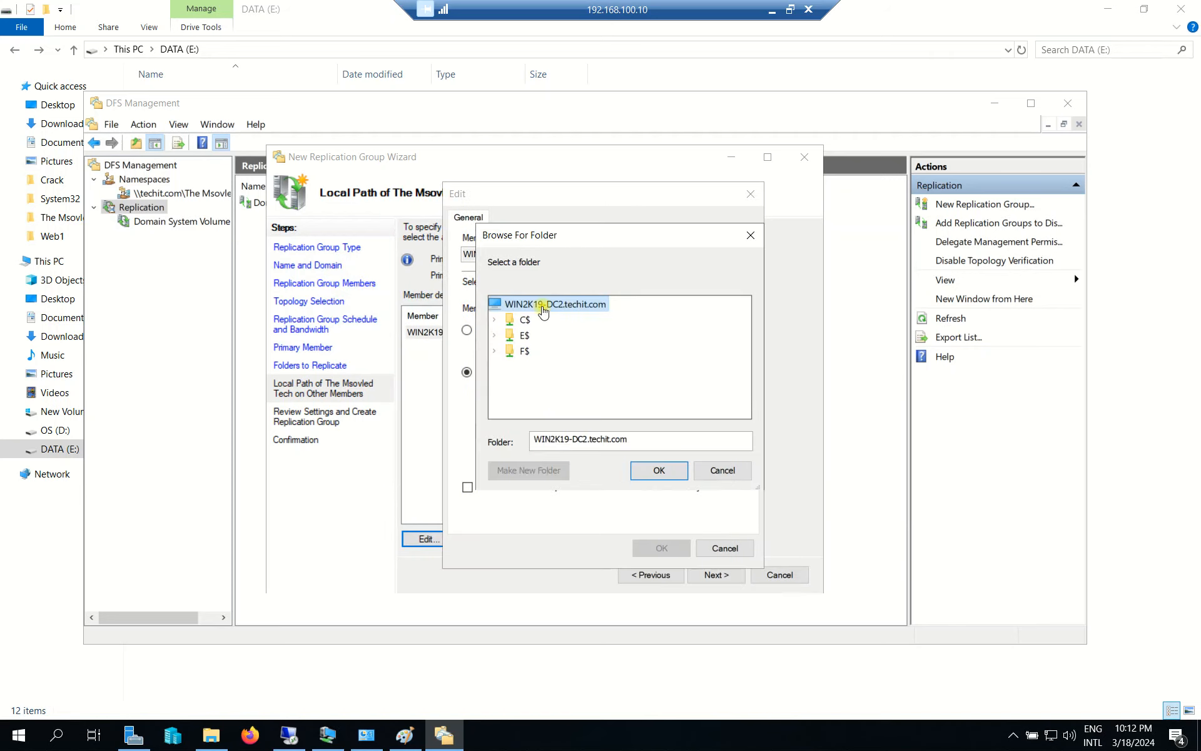
pyautogui.doubleClick(525, 351)
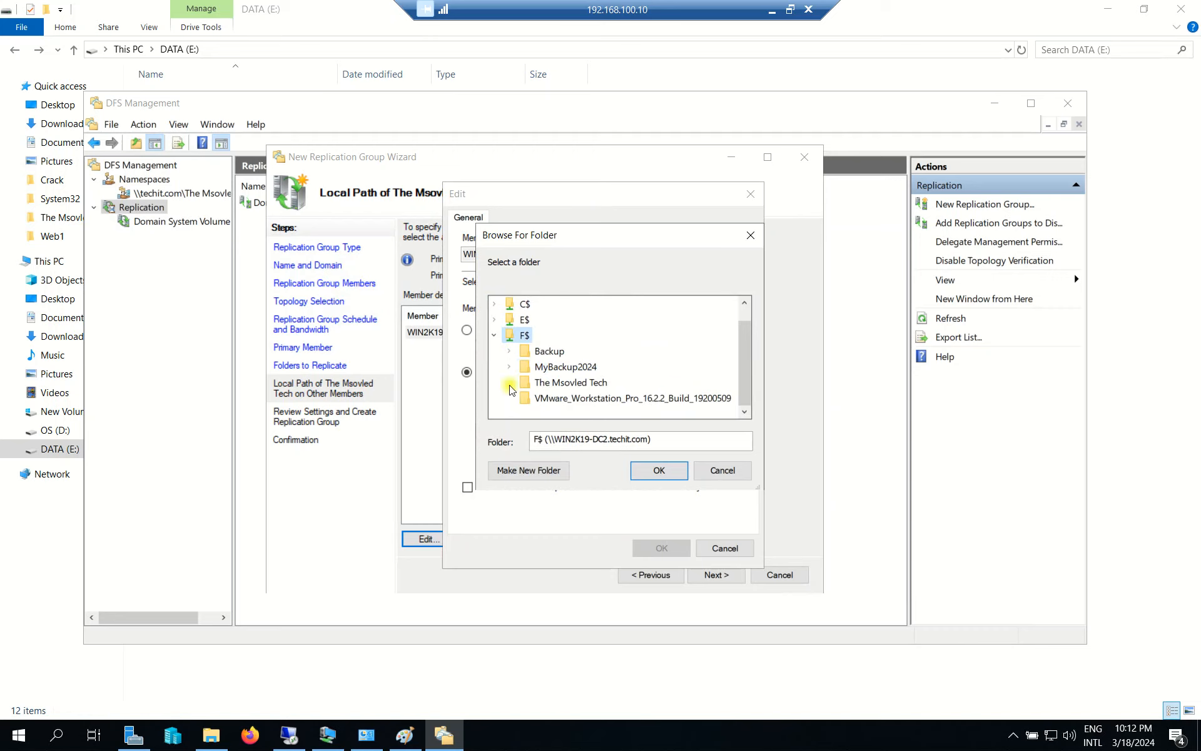
pyautogui.click(552, 384)
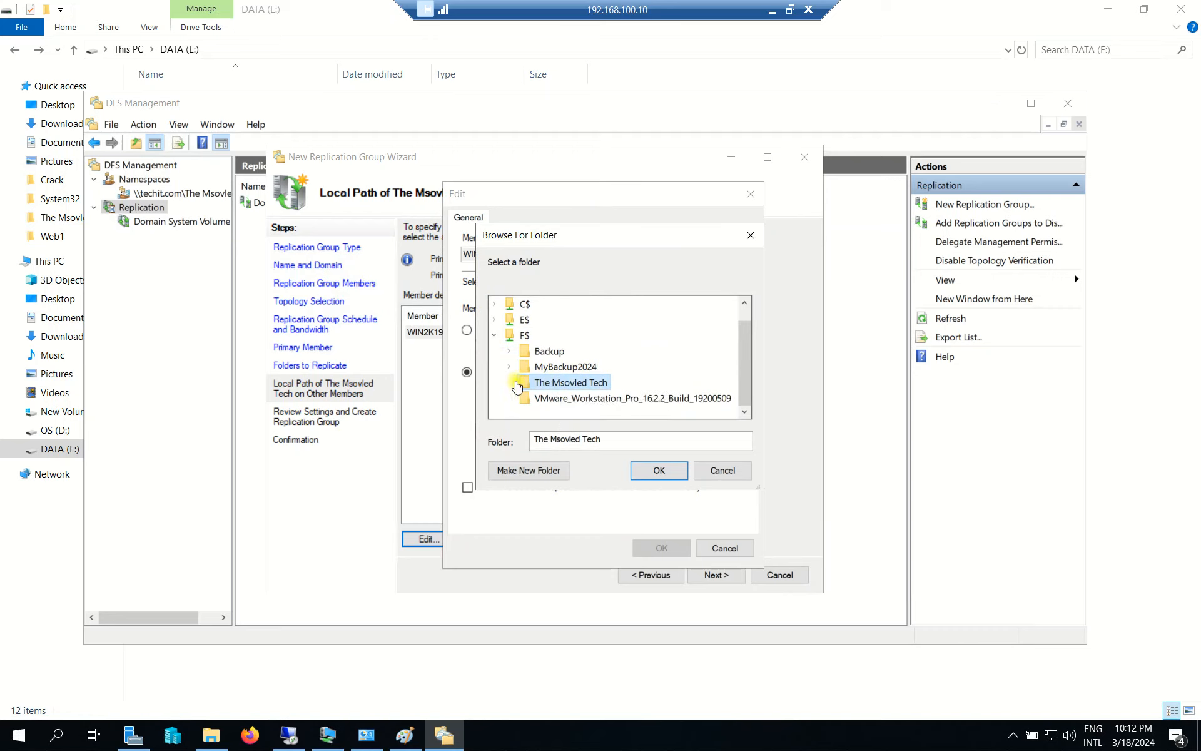
pyautogui.click(658, 471)
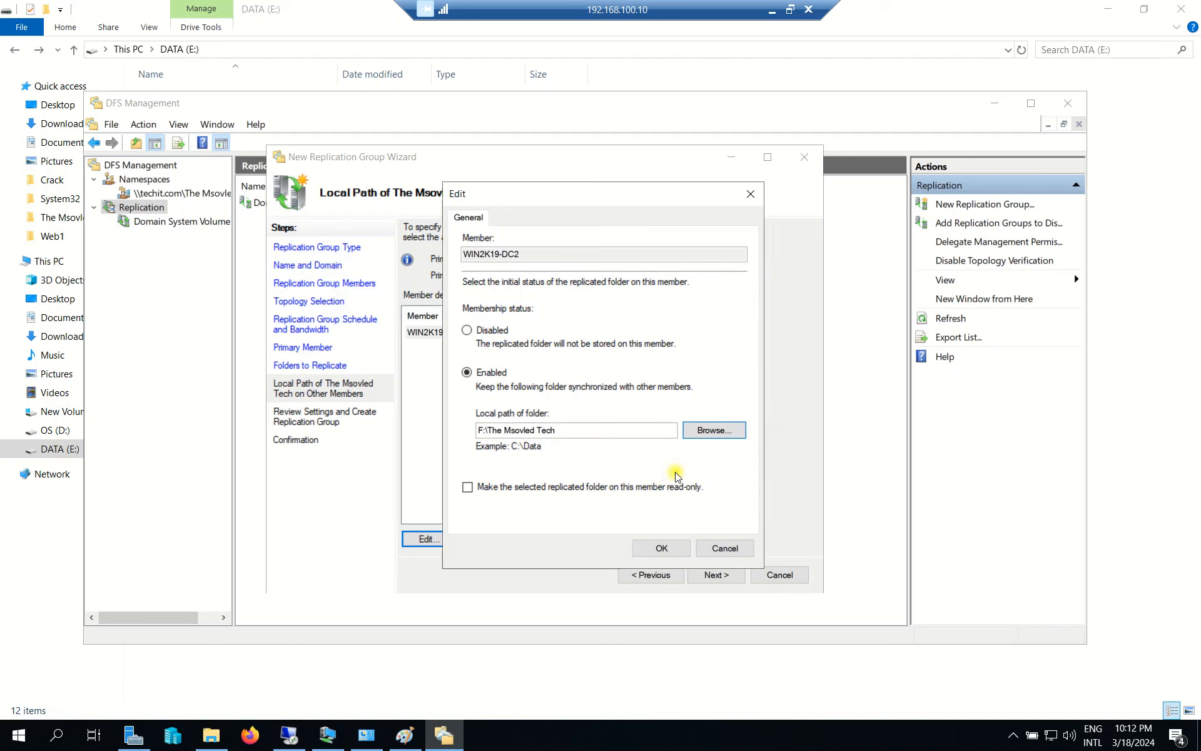
pyautogui.click(666, 547)
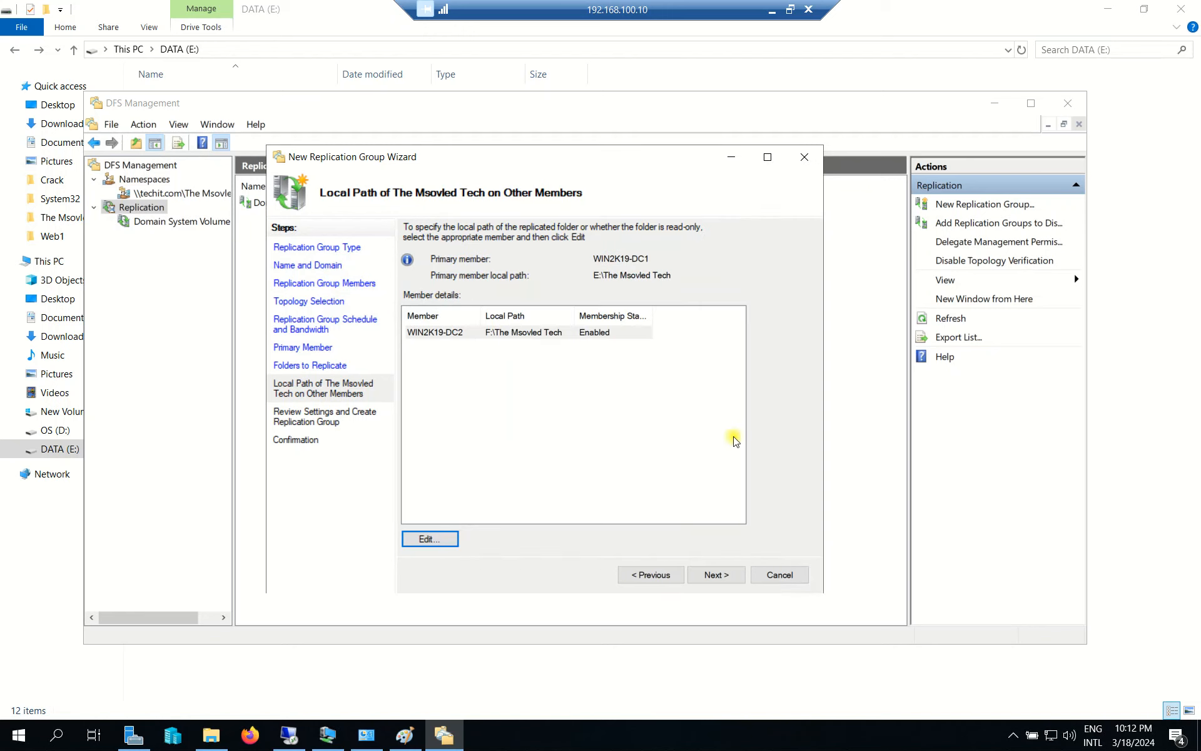
# Review the group name, description, members and DC1–DC2 connections on the Review Settings page.
pyautogui.click(726, 578)
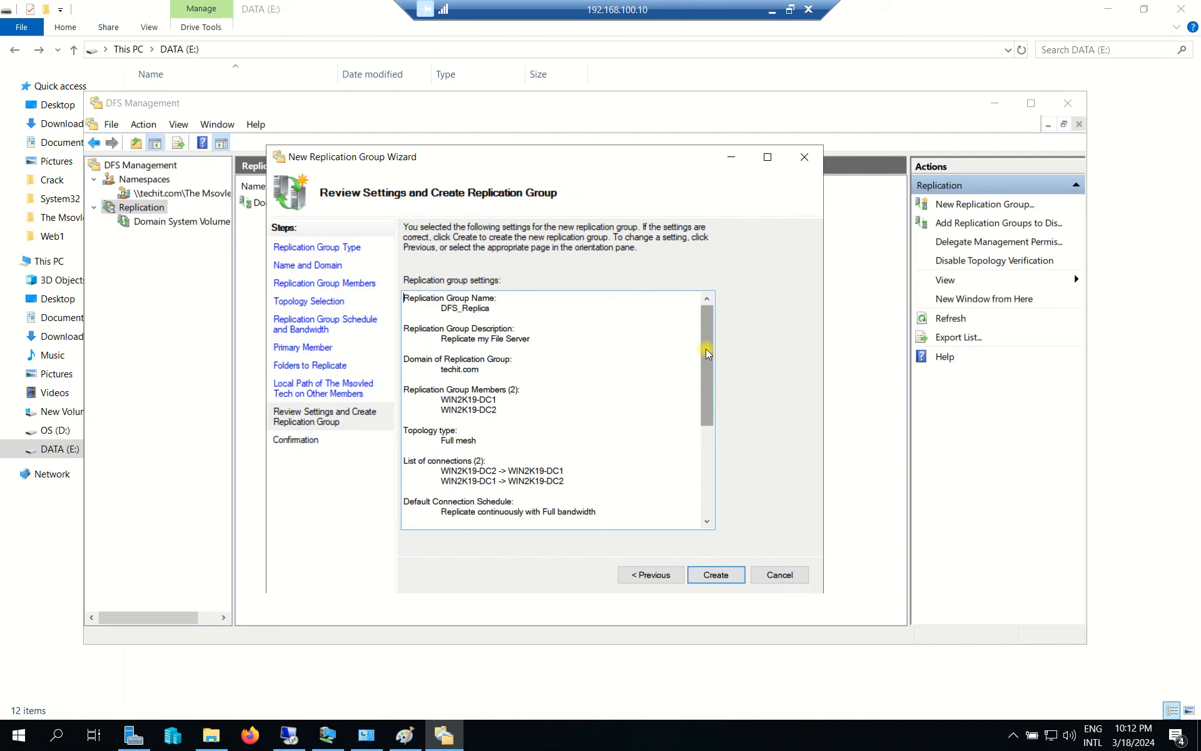
pyautogui.moveTo(514, 310); pyautogui.dragTo(402, 300)
pyautogui.click(461, 310)
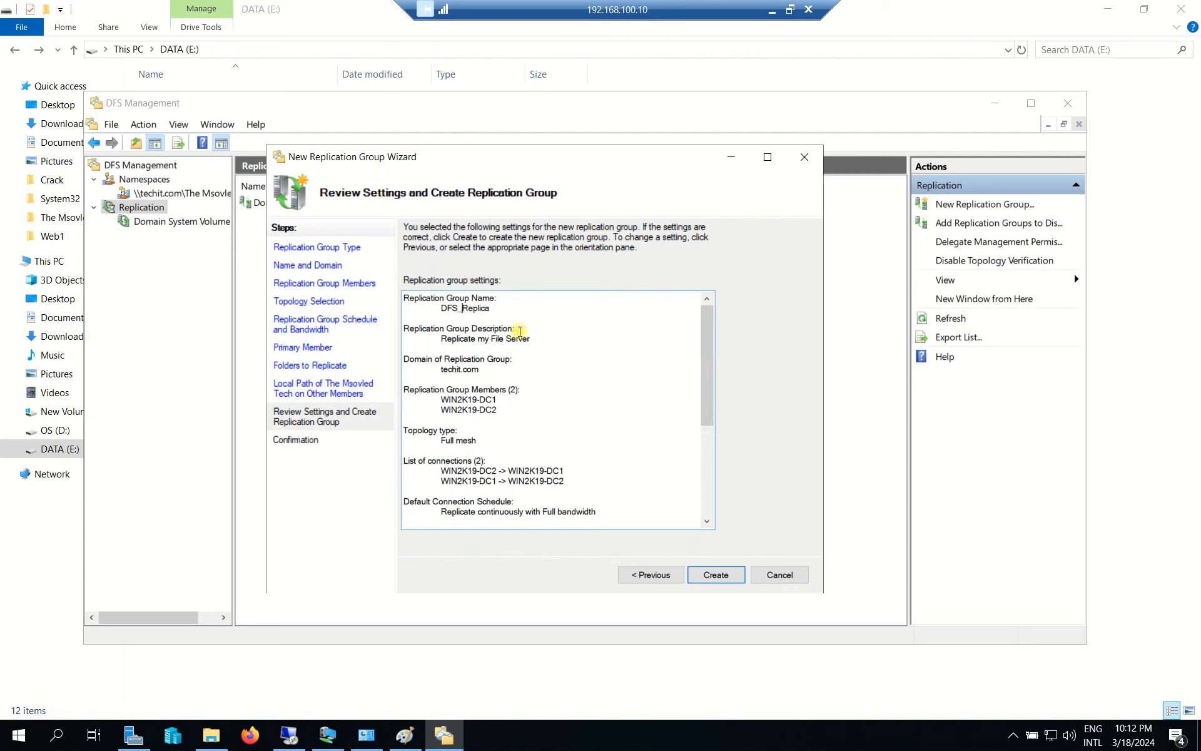
pyautogui.moveTo(541, 339); pyautogui.dragTo(408, 344)
pyautogui.scroll(-1, 494, 341)
pyautogui.moveTo(414, 359); pyautogui.dragTo(494, 380)
pyautogui.click(494, 379)
pyautogui.scroll(-2, 563, 386)
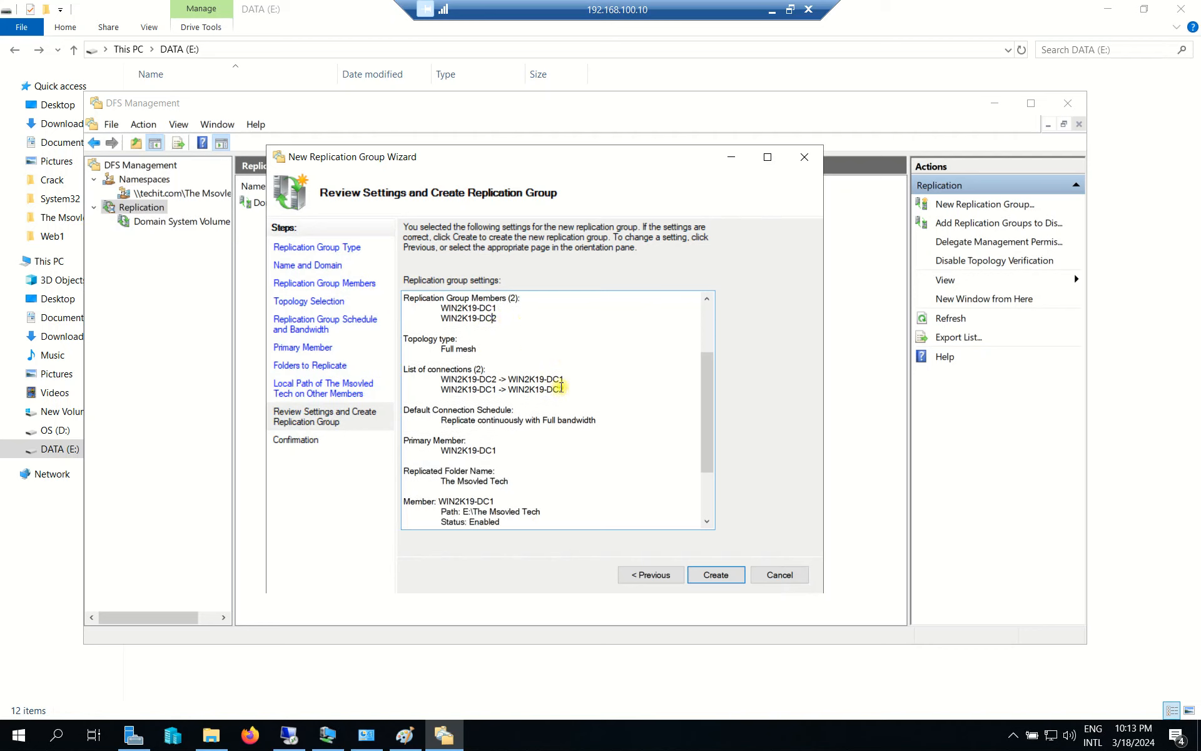
pyautogui.moveTo(410, 371); pyautogui.dragTo(483, 371)
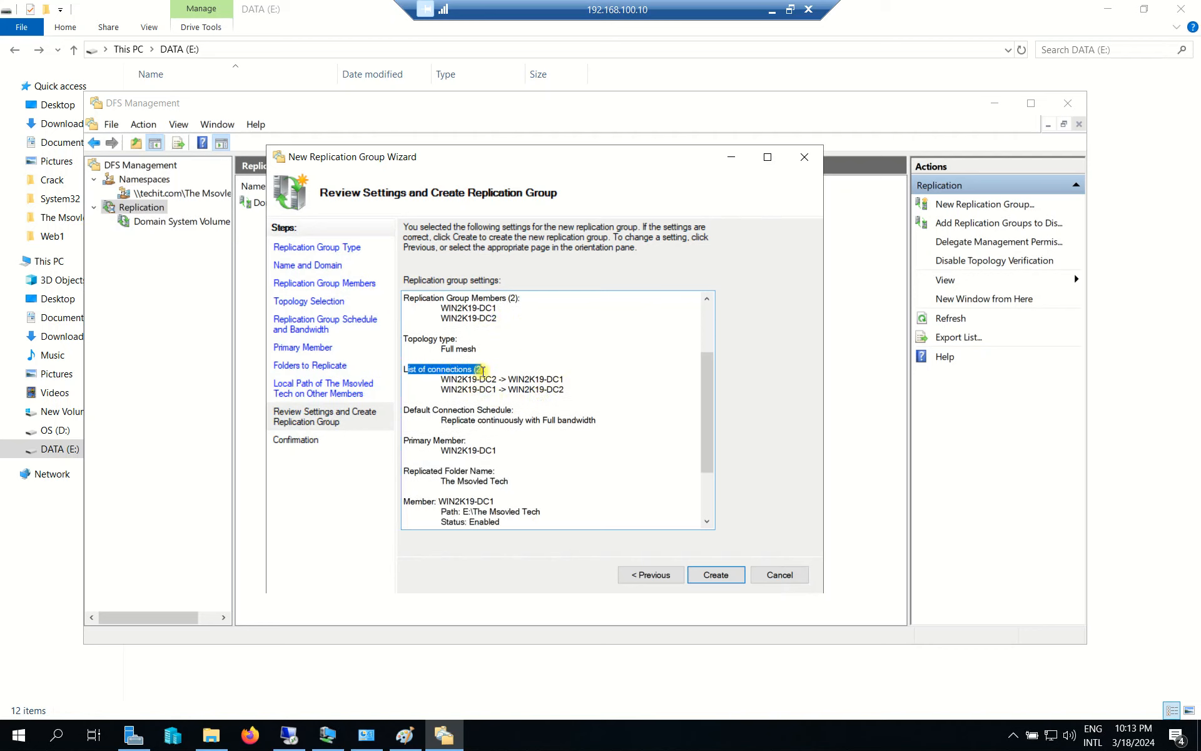
pyautogui.click(464, 377)
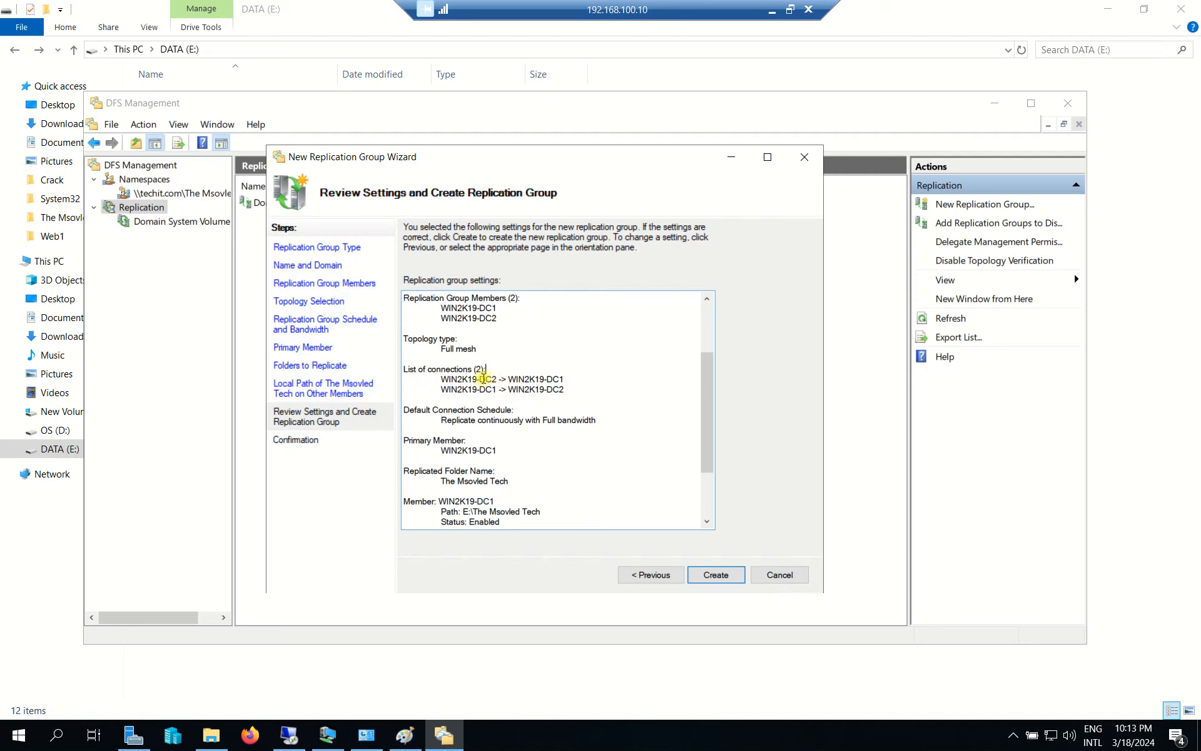
pyautogui.moveTo(471, 389); pyautogui.dragTo(546, 389)
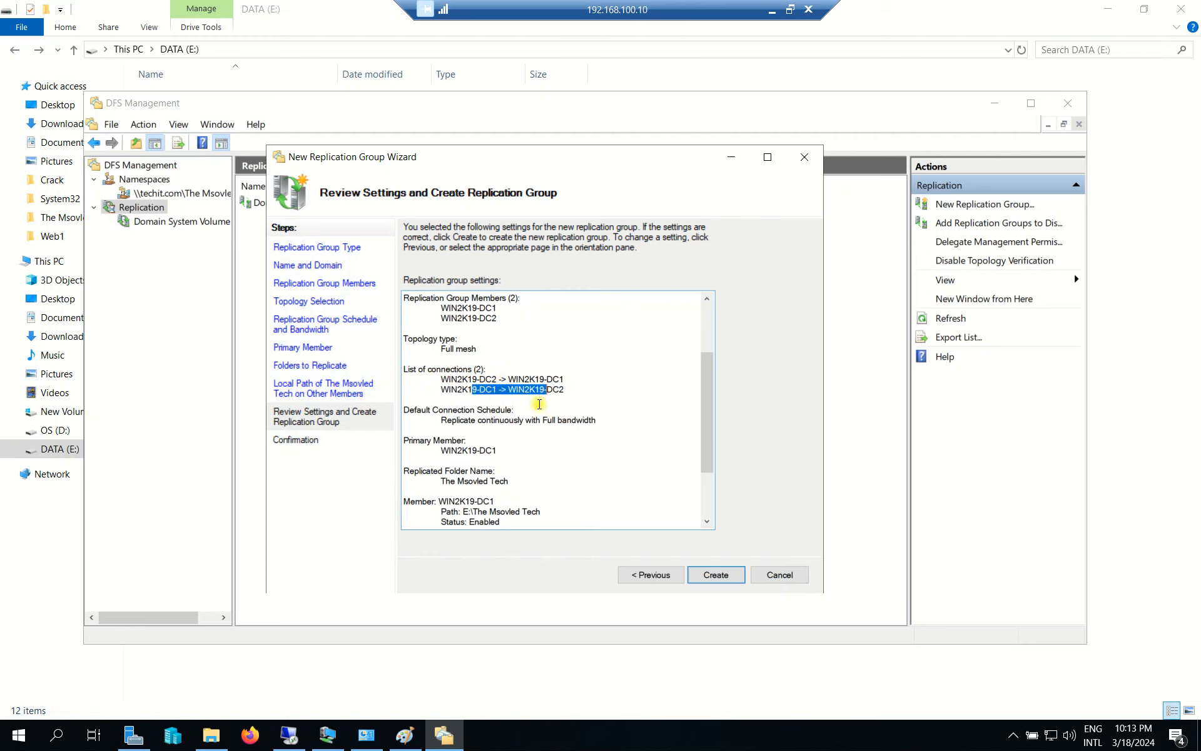
pyautogui.scroll(-1, 544, 406)
pyautogui.scroll(-1, 555, 403)
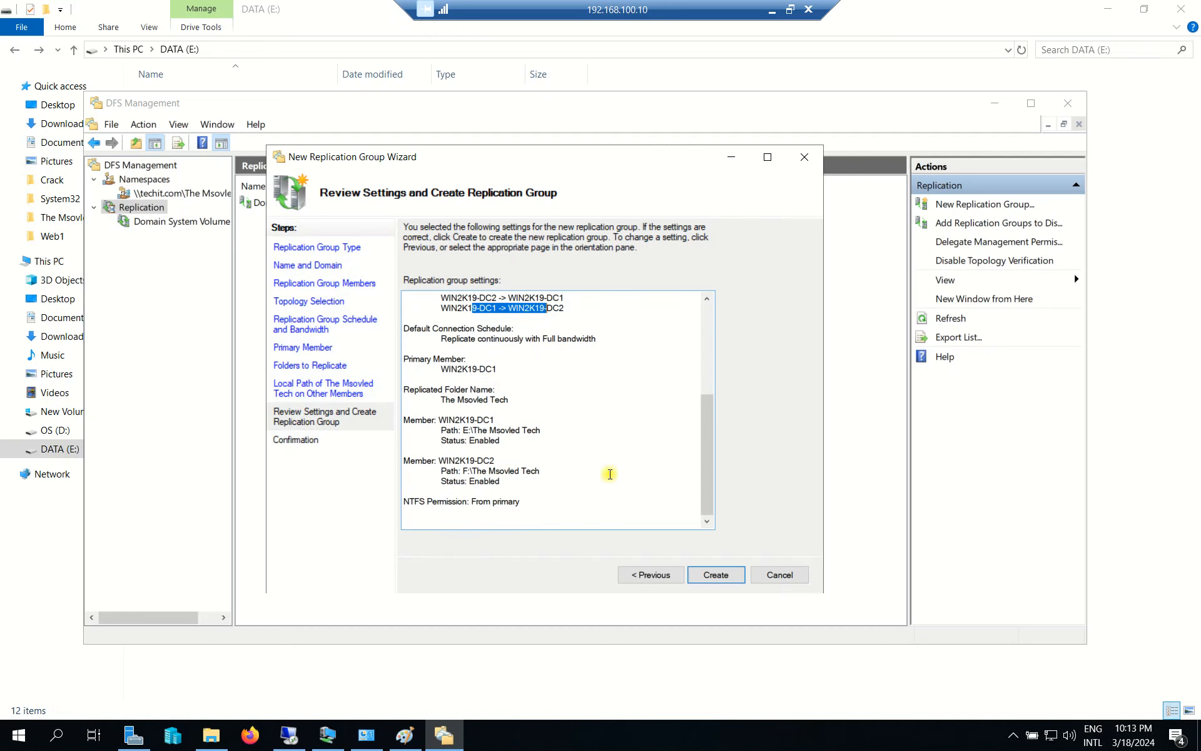
# Create the DFS_Replica replication group and check the task results.
pyautogui.click(715, 574)
pyautogui.click(524, 374)
pyautogui.click(439, 347)
pyautogui.click(485, 321)
pyautogui.click(487, 365)
# Confirm every creation task succeeded, close the wizard and acknowledge the Replication Delay notice.
pyautogui.click(453, 321)
pyautogui.click(513, 349)
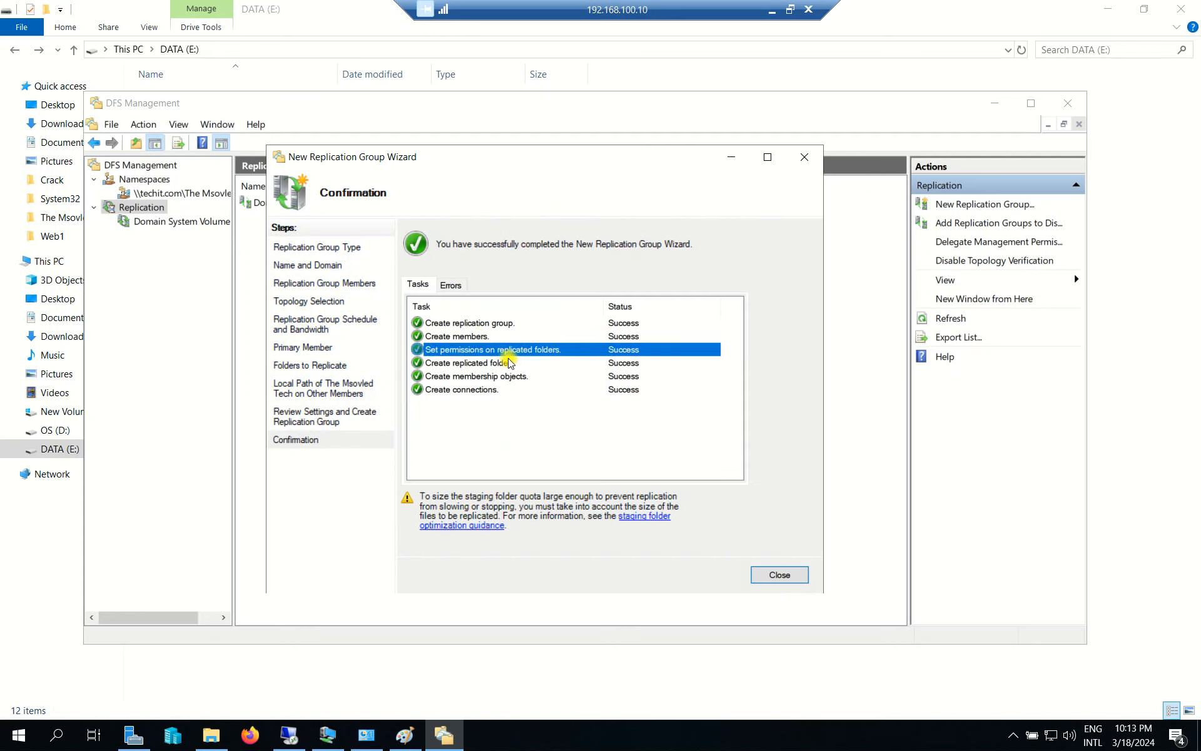
pyautogui.click(496, 336)
pyautogui.click(494, 362)
pyautogui.click(497, 391)
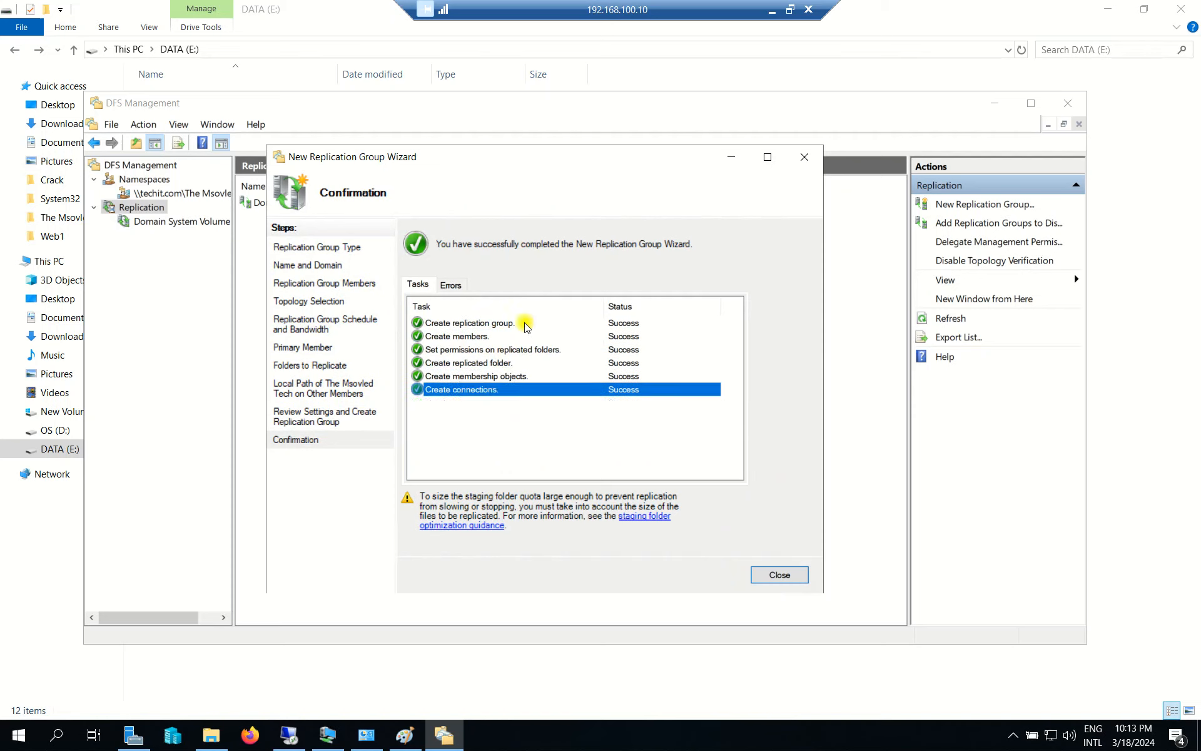
pyautogui.click(500, 323)
pyautogui.click(776, 574)
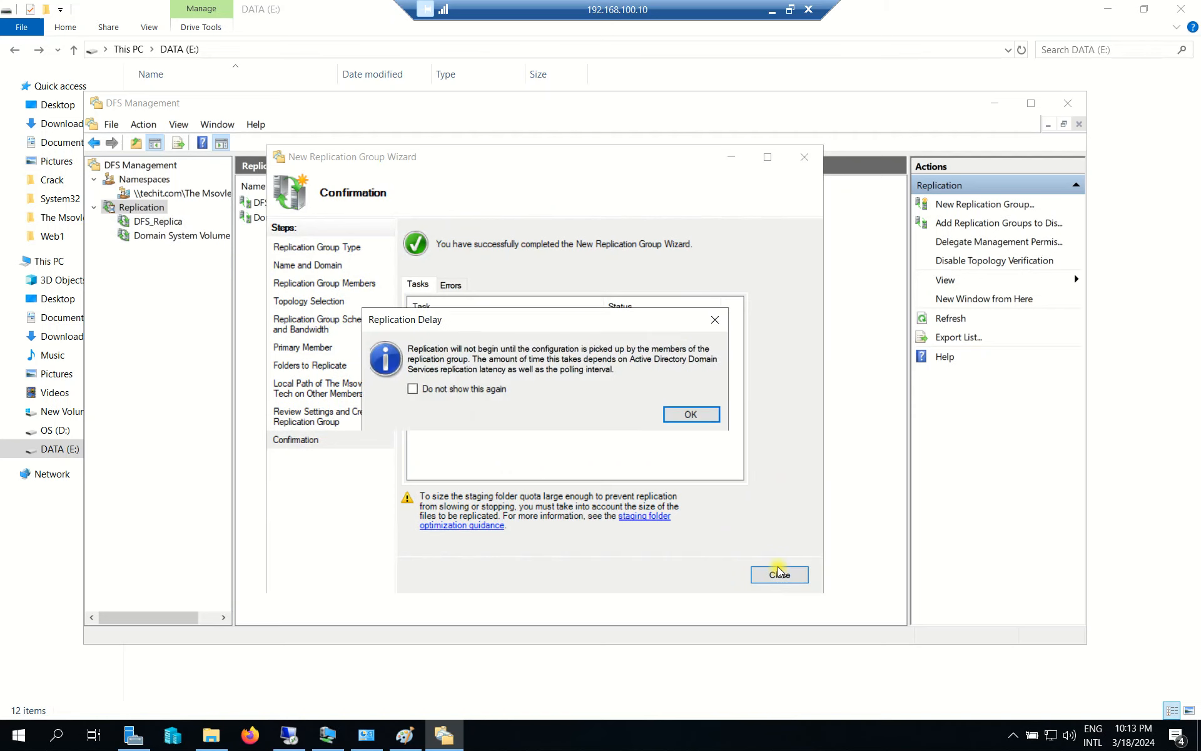
pyautogui.click(699, 417)
# Inspect DFS_Replica's WIN2K19-DC1 and WIN2K19-DC2 memberships and their replication connections.
pyautogui.click(157, 220)
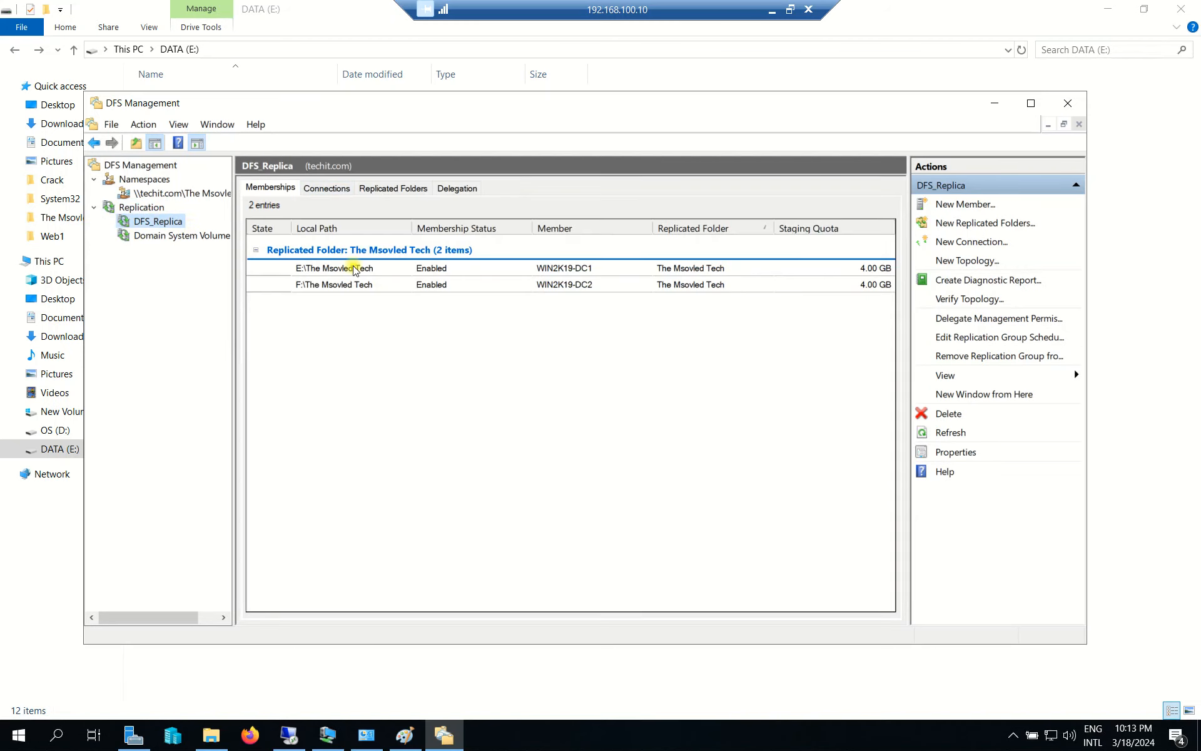
pyautogui.click(604, 268)
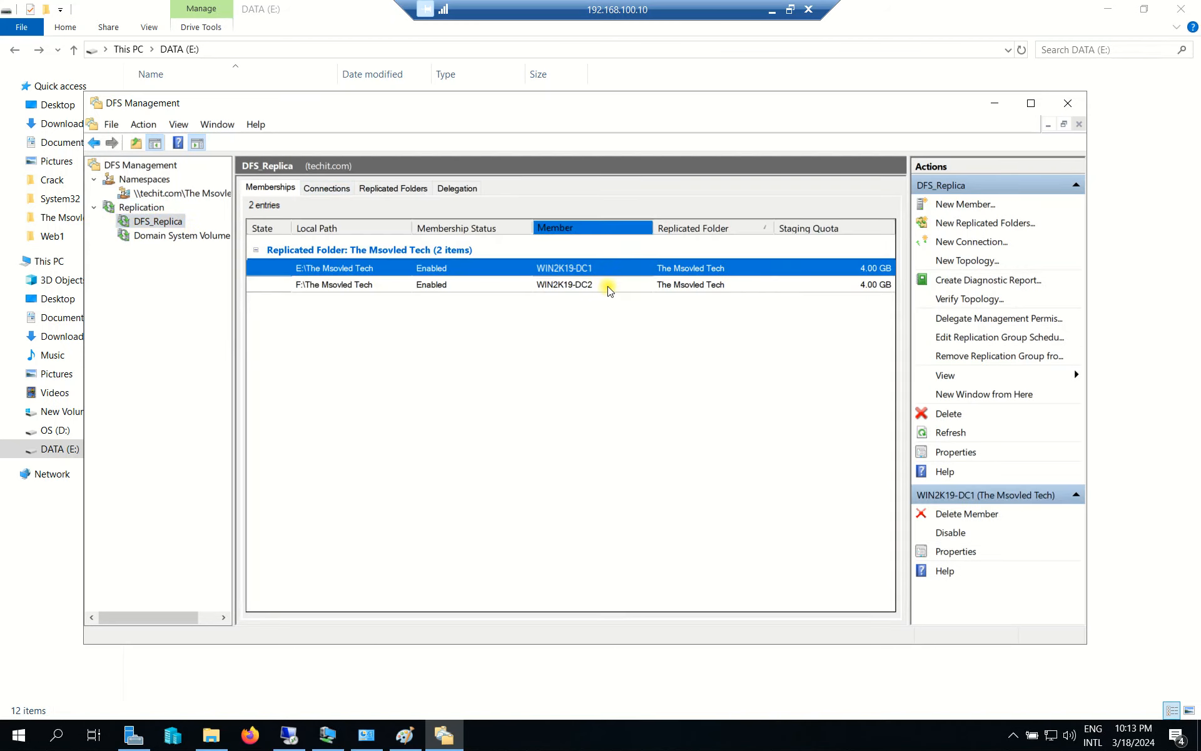
pyautogui.click(608, 285)
pyautogui.click(326, 187)
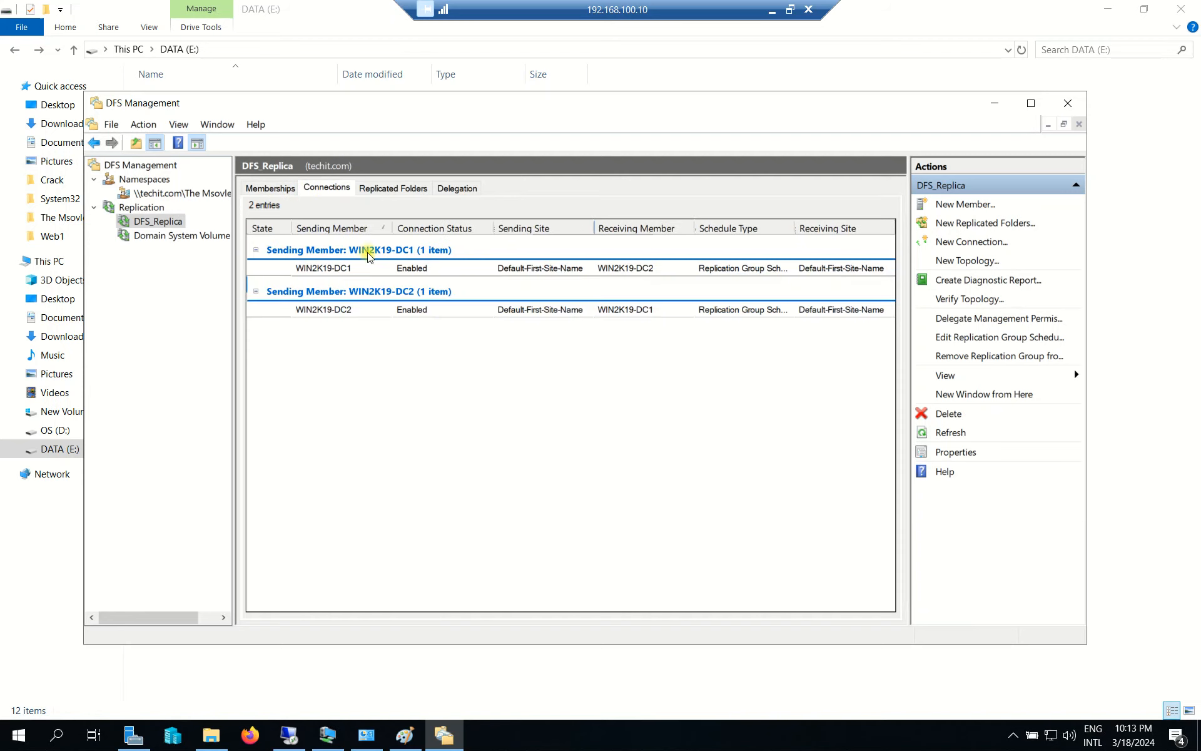
pyautogui.click(398, 269)
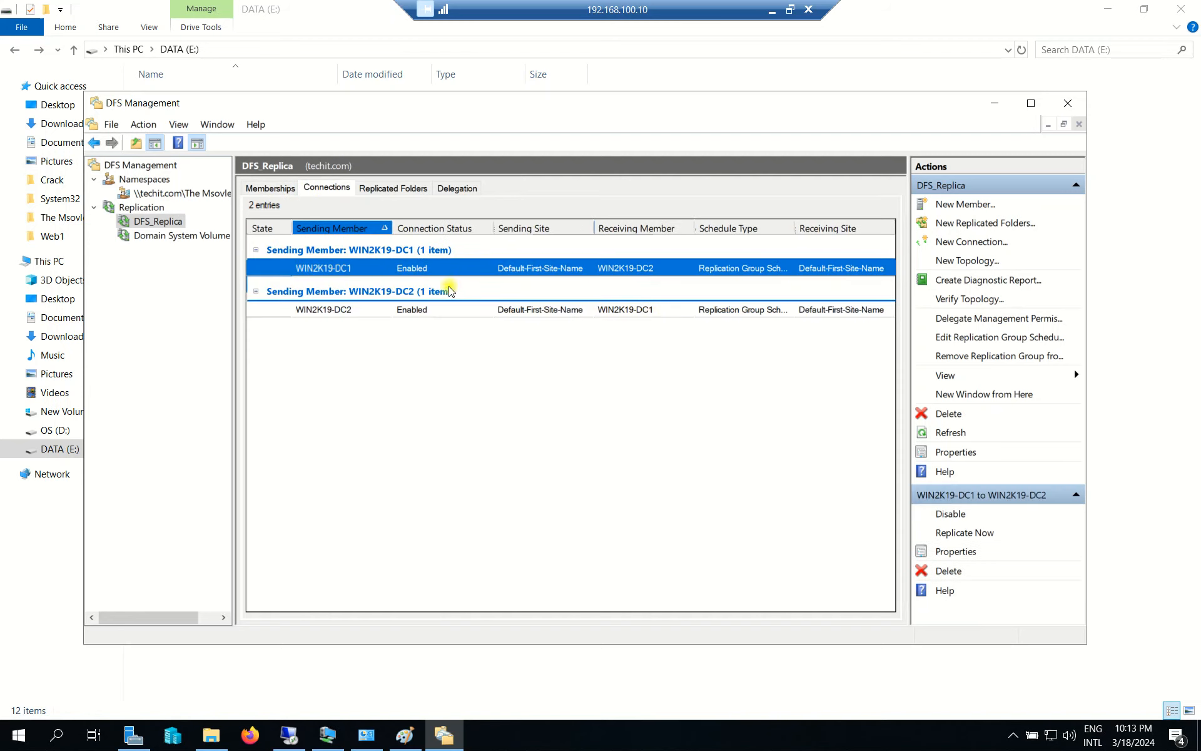
pyautogui.rightClick(415, 274)
pyautogui.click(350, 385)
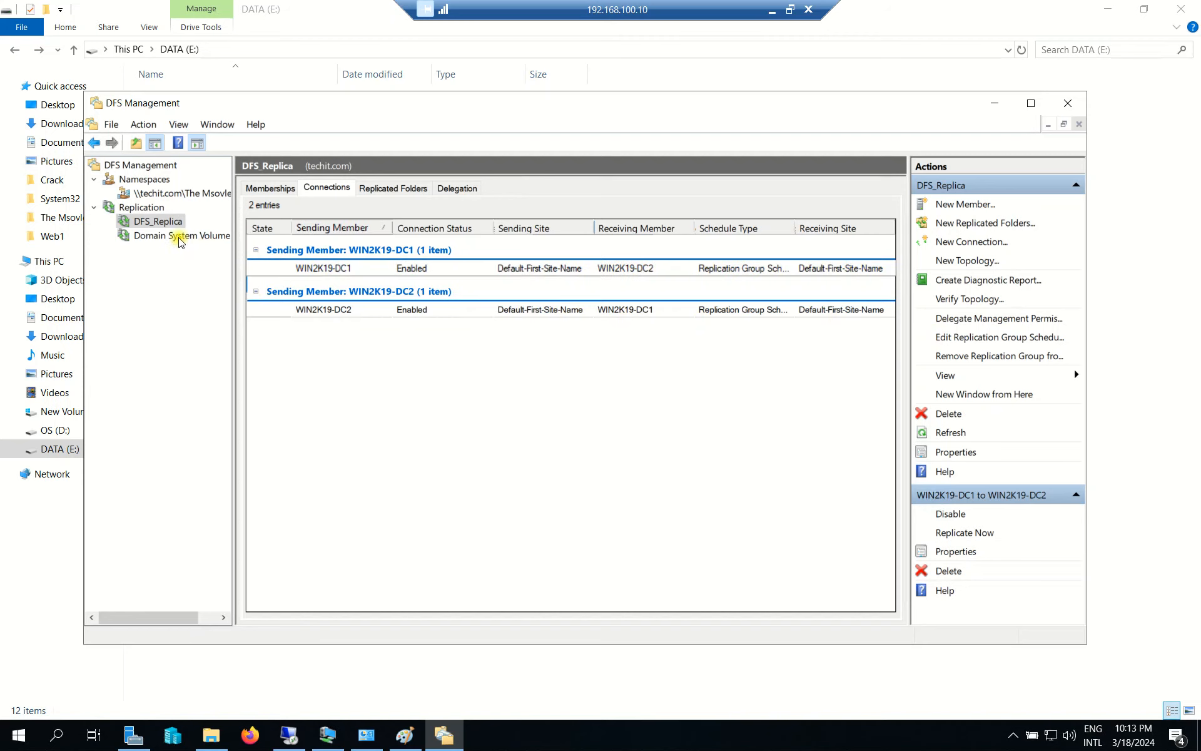
pyautogui.click(180, 239)
pyautogui.click(164, 222)
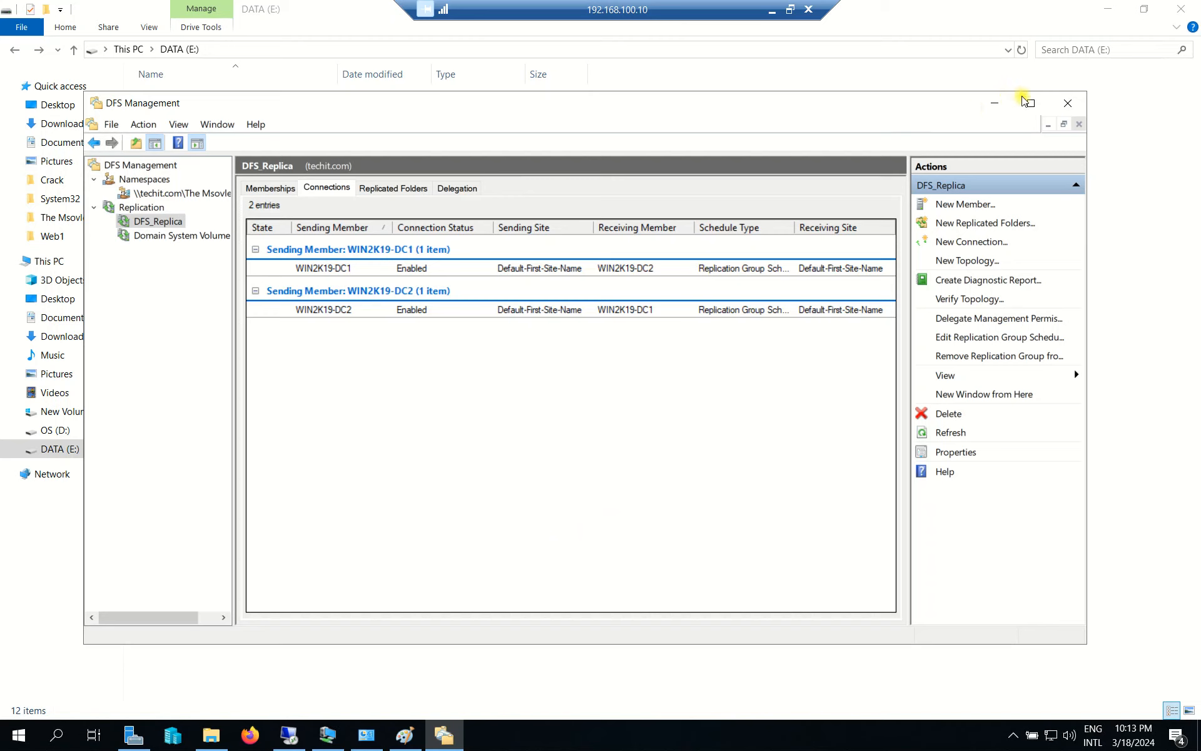
# Close DFS Management and launch Services from Server Manager's Tools menu.
pyautogui.click(1068, 102)
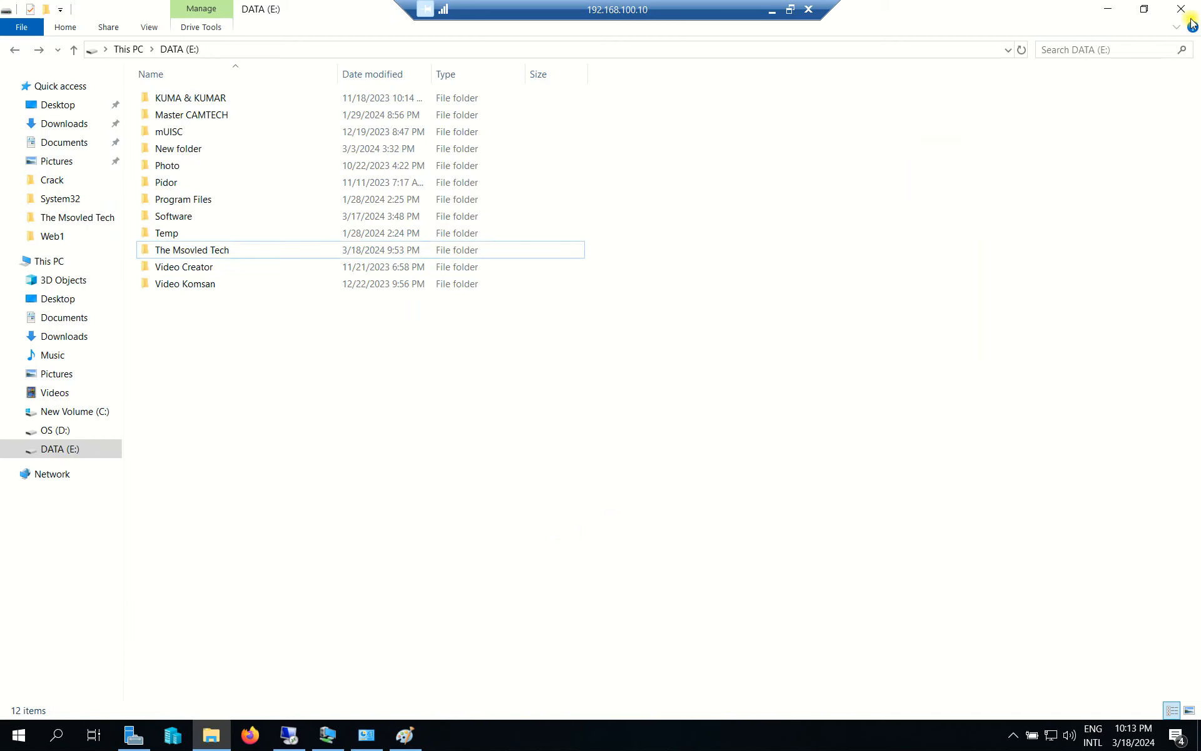
pyautogui.click(1106, 10)
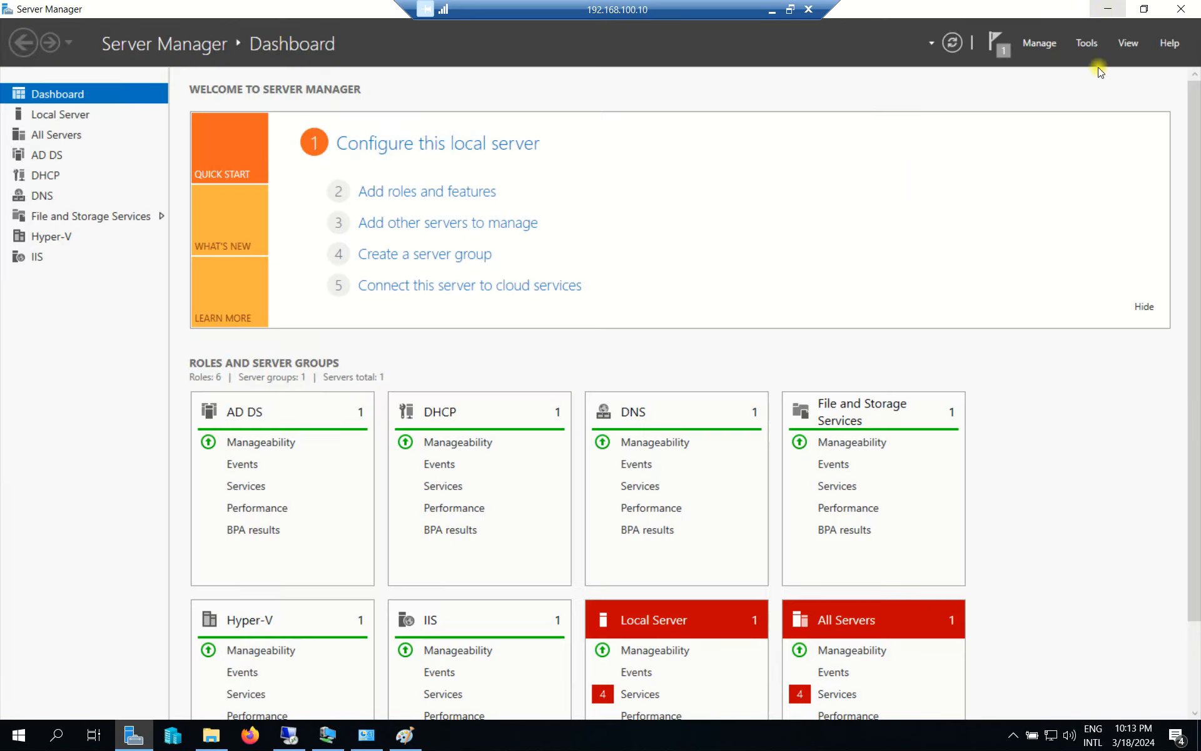
pyautogui.click(1126, 43)
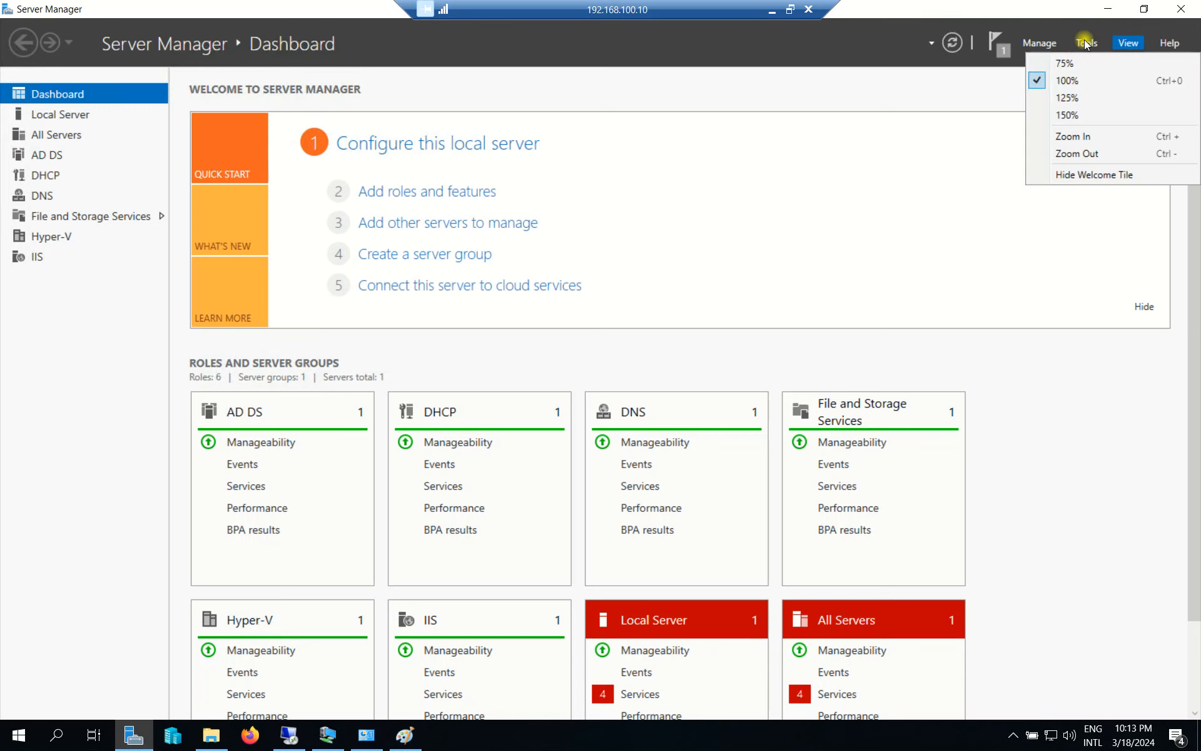
pyautogui.click(1086, 43)
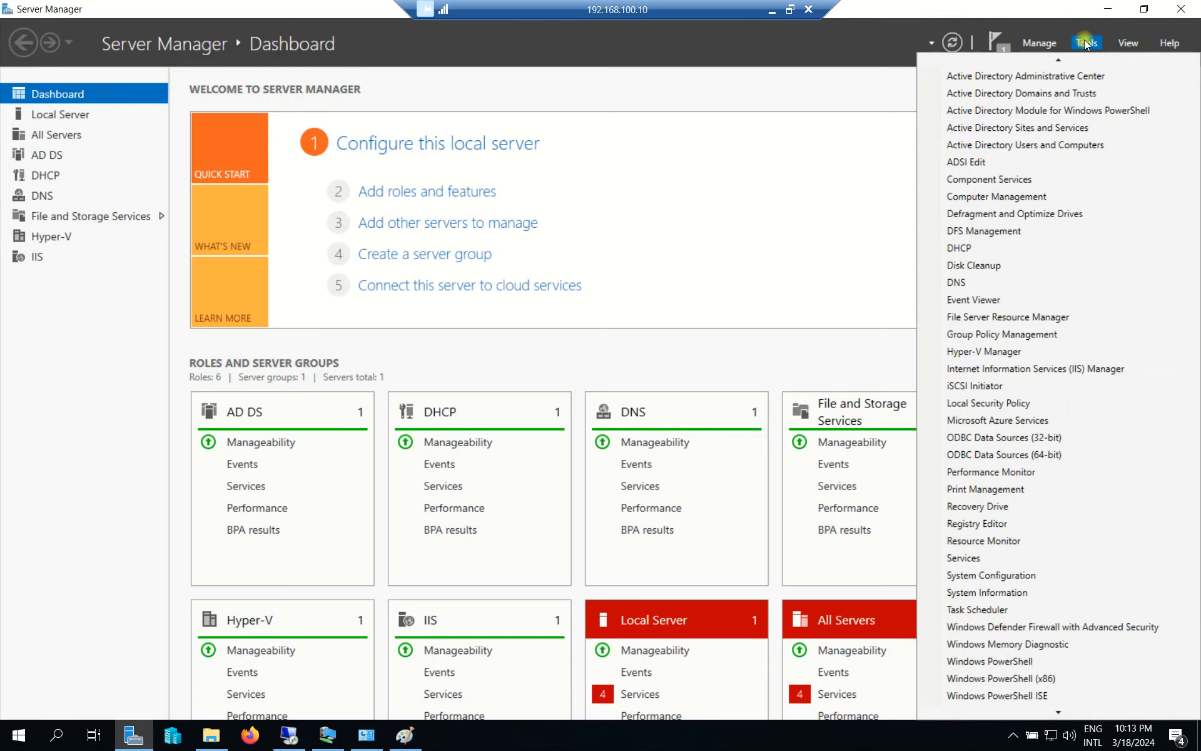
pyautogui.click(966, 558)
# Restart the DFS Namespace and DFS Replication services, then close Services.
pyautogui.click(391, 254)
pyautogui.scroll(-2, 387, 285)
pyautogui.press('d')
pyautogui.press('d')
pyautogui.press('d')
pyautogui.press('d')
pyautogui.press('d')
pyautogui.press('d')
pyautogui.press('d')
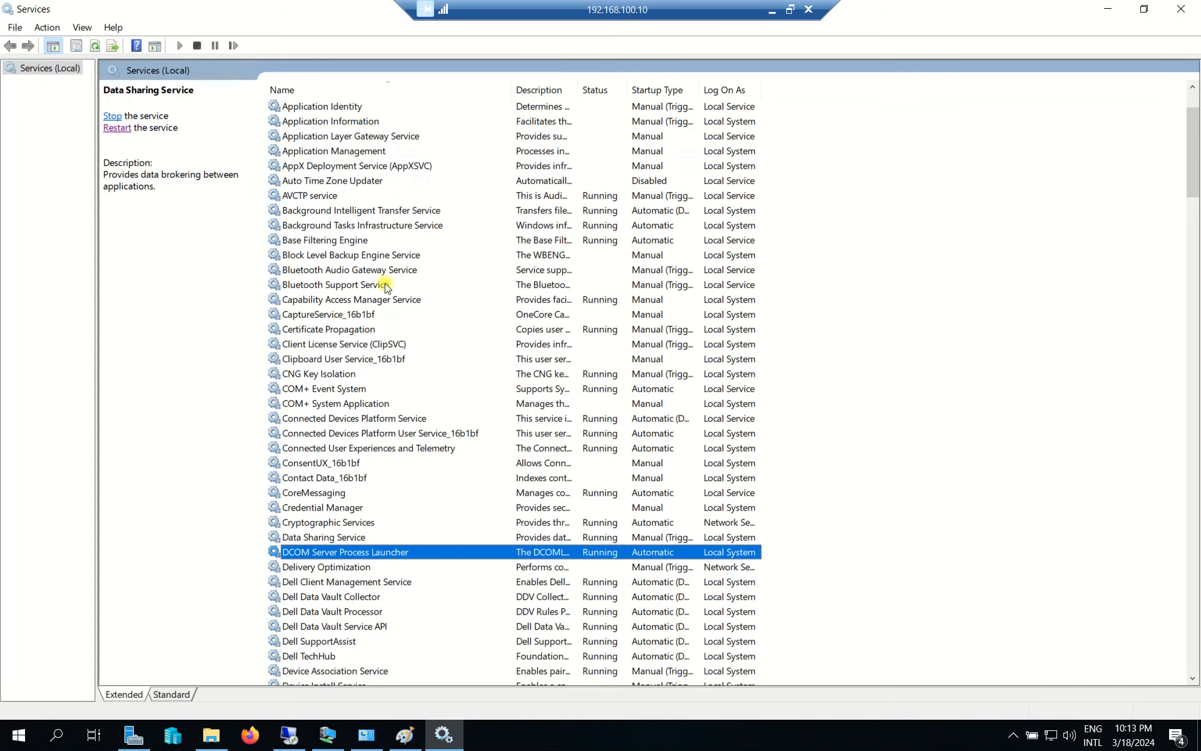
pyautogui.scroll(-3, 431, 291)
pyautogui.scroll(-5, 430, 291)
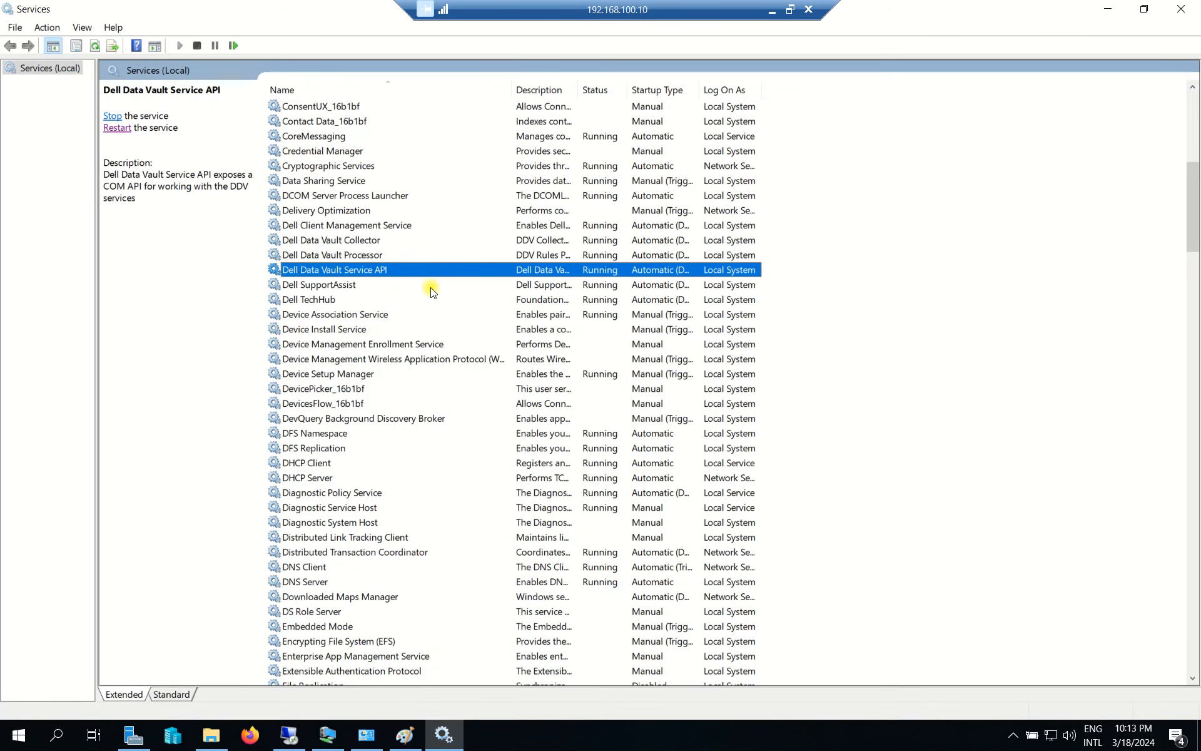
pyautogui.scroll(-3, 431, 292)
pyautogui.click(335, 300)
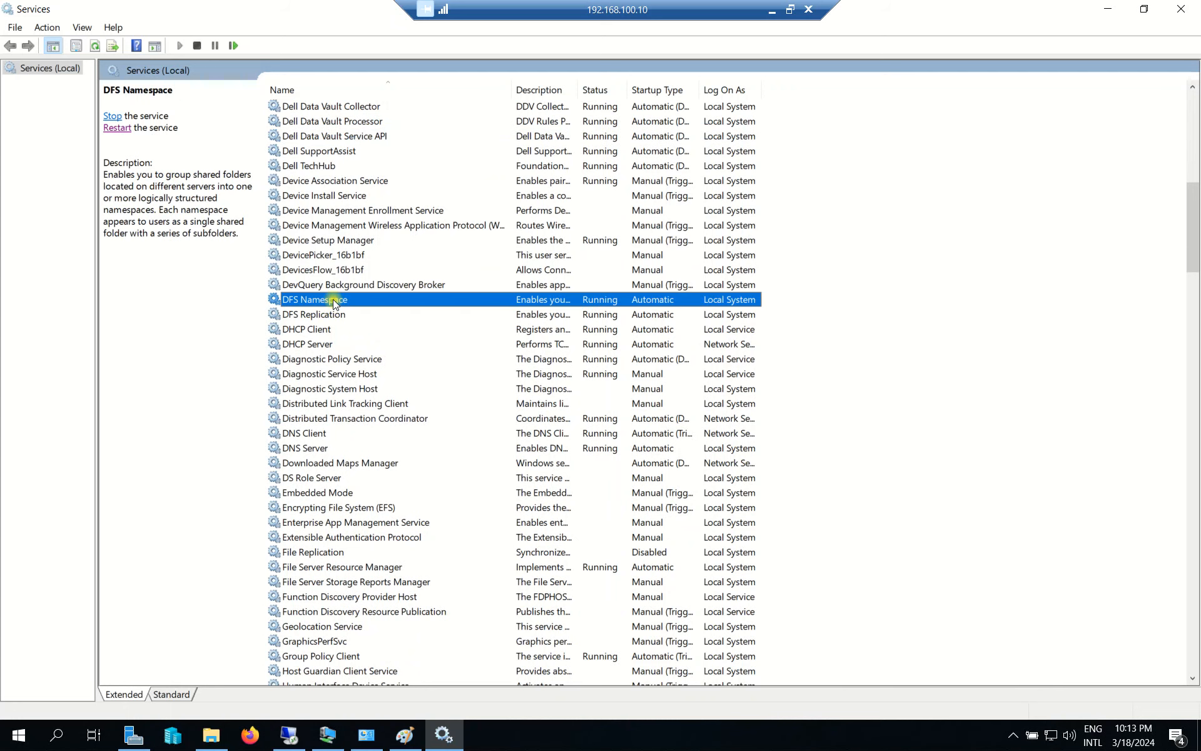
pyautogui.click(113, 116)
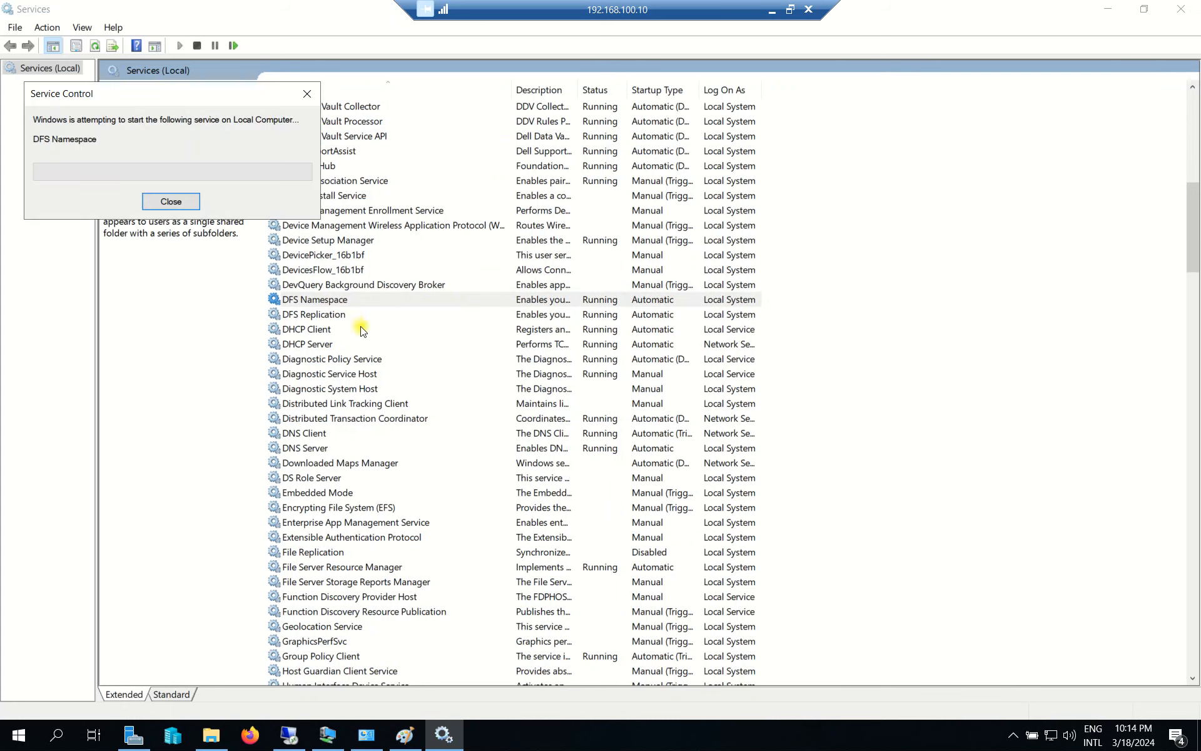
pyautogui.click(322, 315)
pyautogui.rightClick(324, 320)
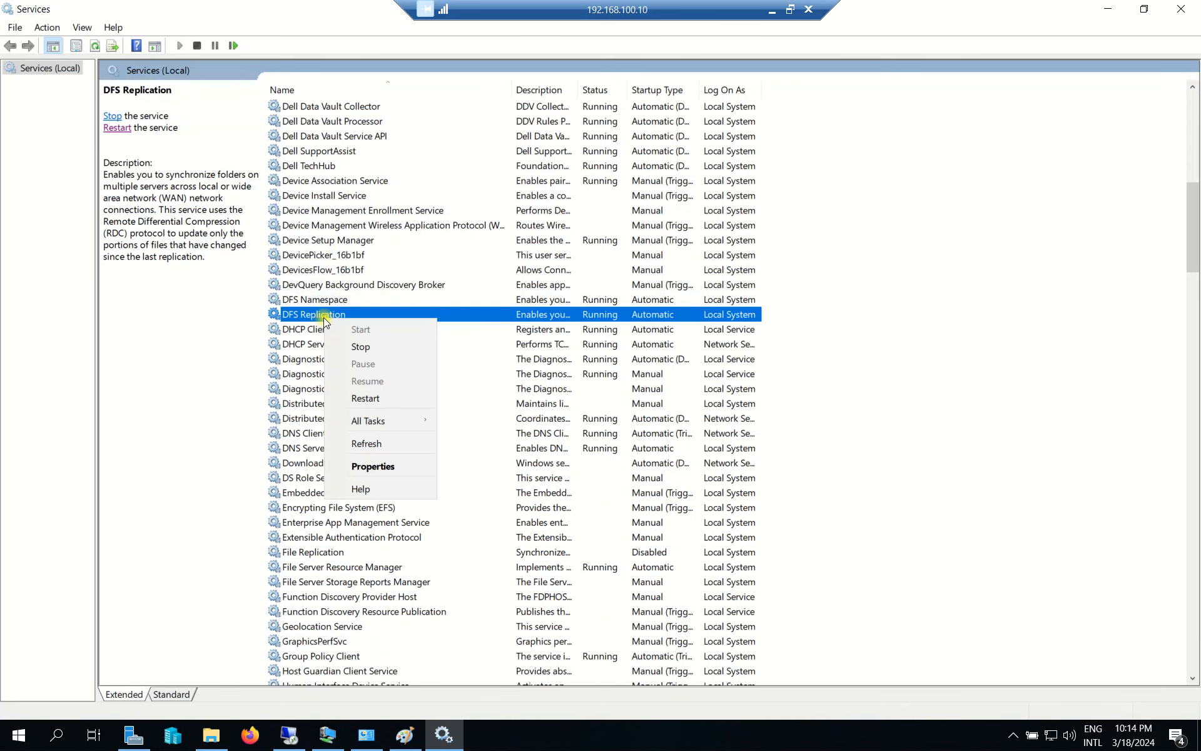
pyautogui.click(121, 131)
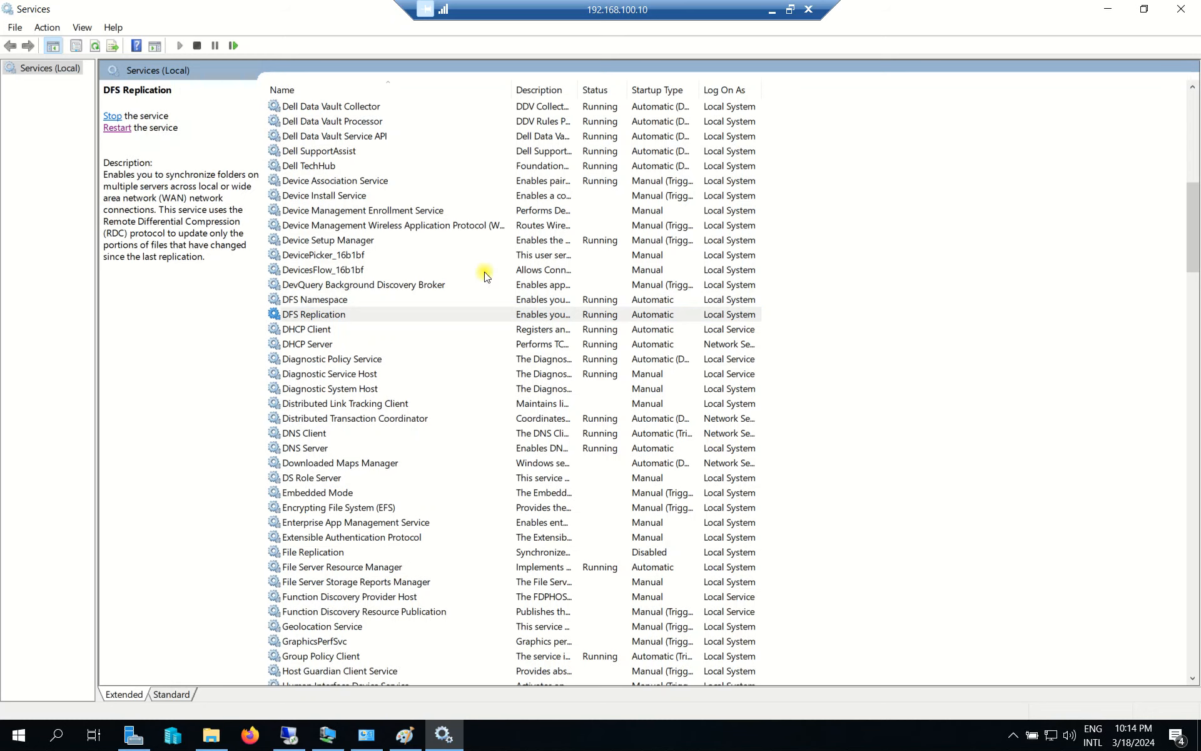
pyautogui.click(1181, 8)
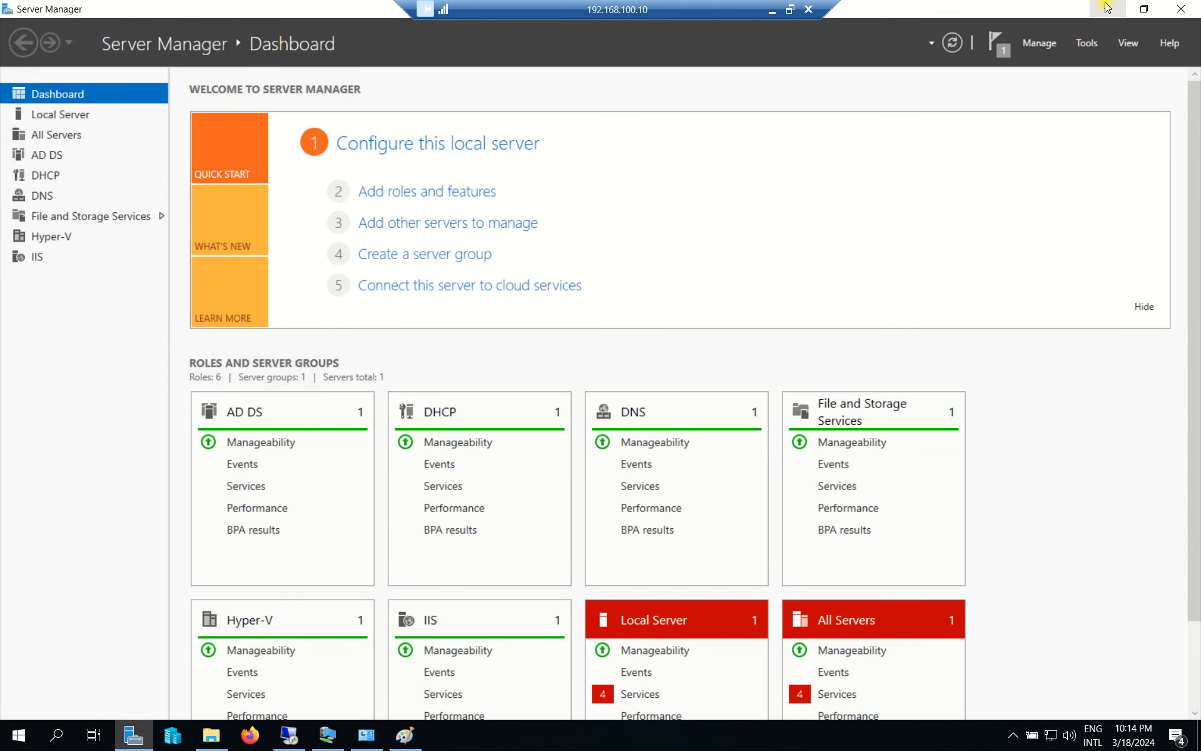
# On the 192.168.100.11 remote session, close the Data (F:) window and launch Services from Server Manager.
pyautogui.click(288, 735)
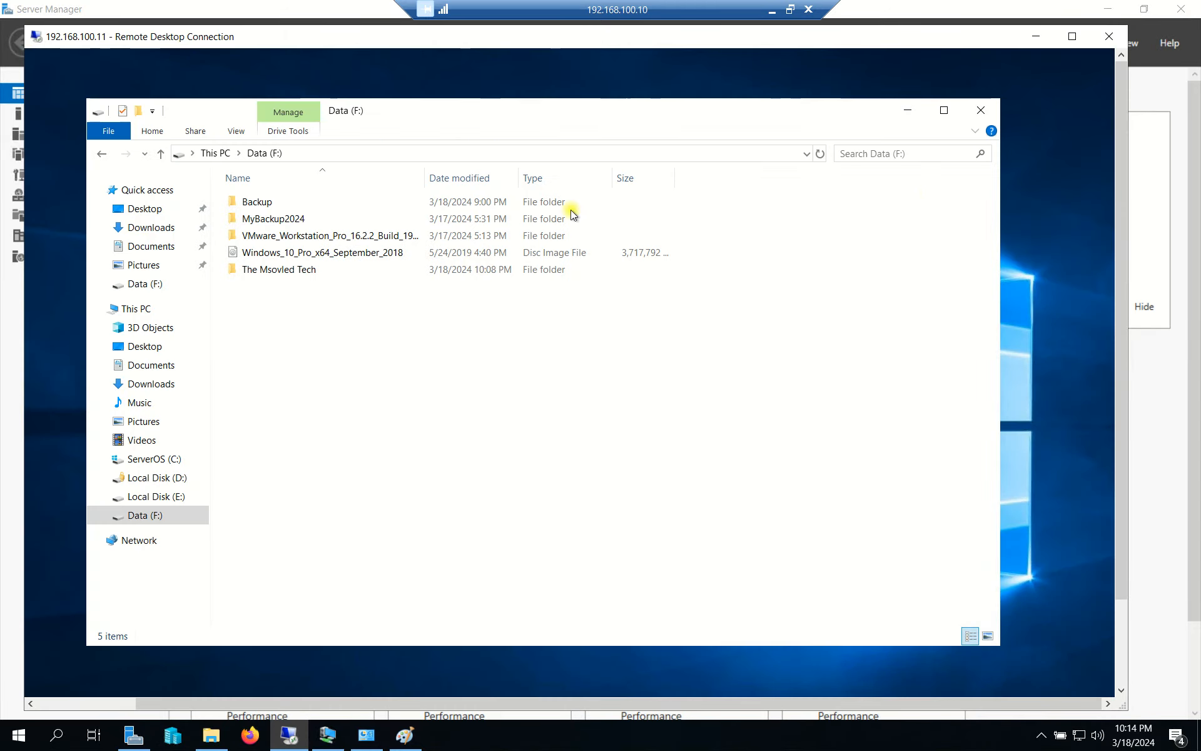
pyautogui.click(980, 110)
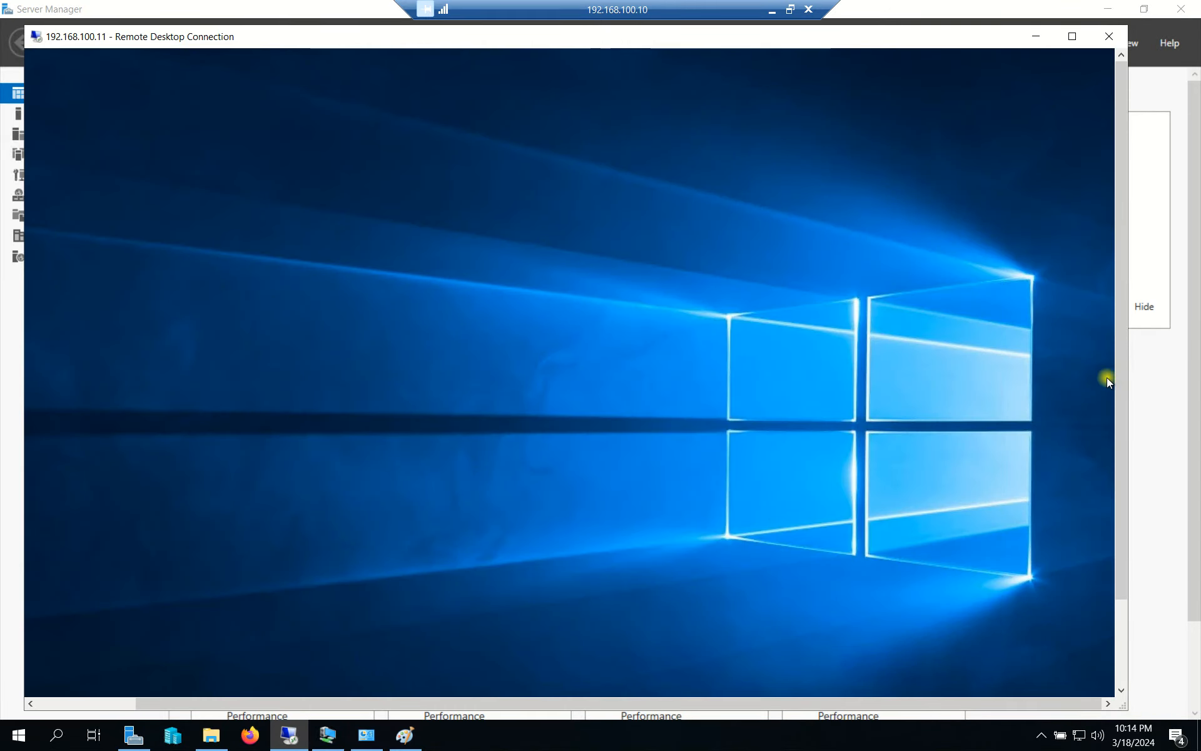
pyautogui.moveTo(1121, 387); pyautogui.dragTo(1120, 630)
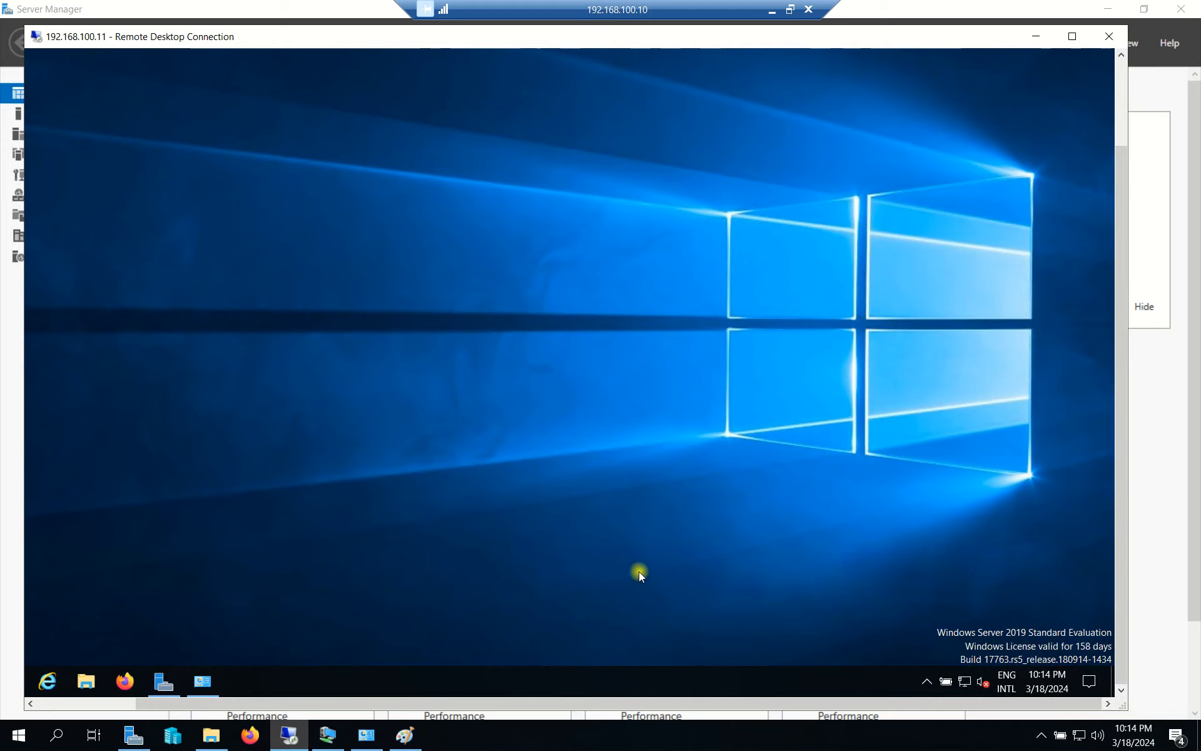
pyautogui.click(163, 683)
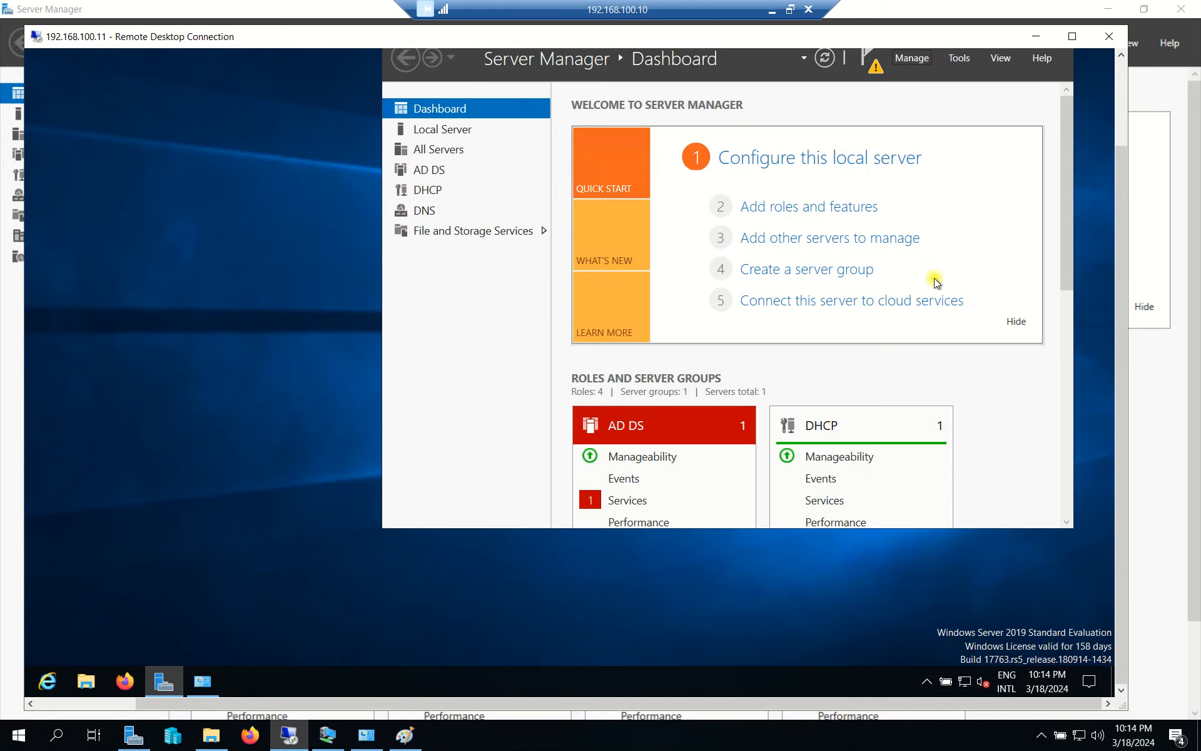
pyautogui.click(959, 57)
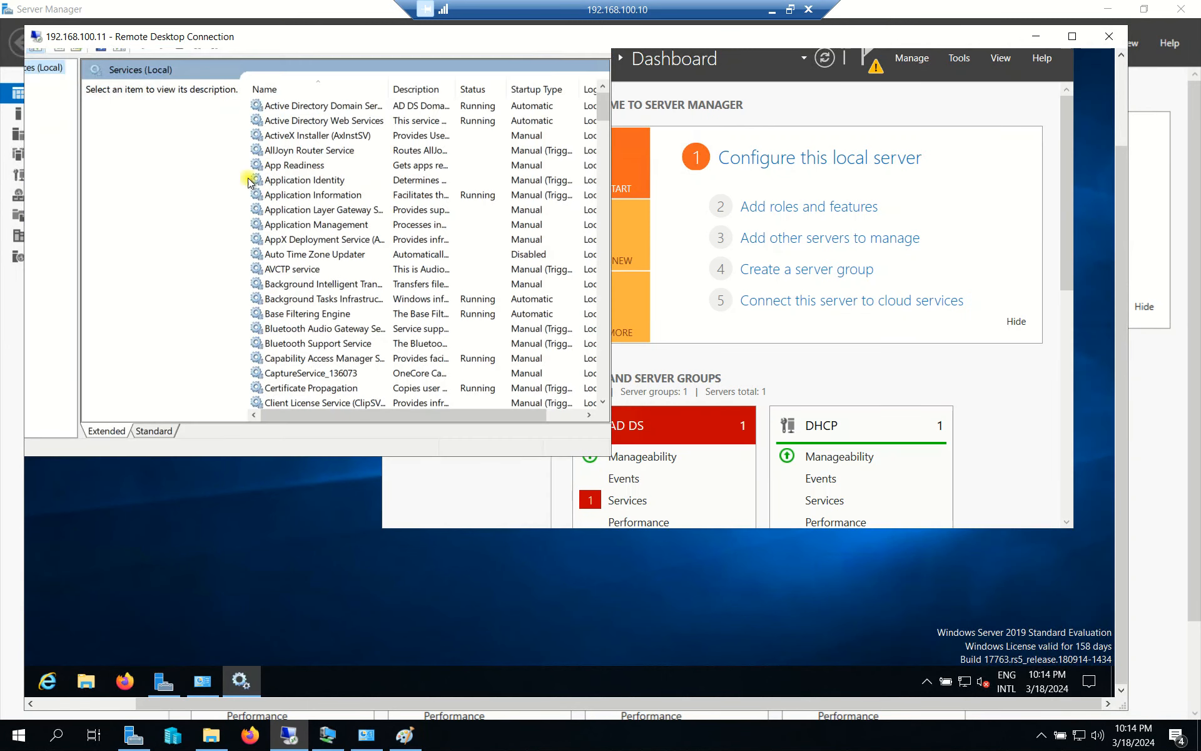
# Move down the remote services list to the DFS entries.
pyautogui.click(297, 228)
pyautogui.press('d')
pyautogui.scroll(-3, 318, 254)
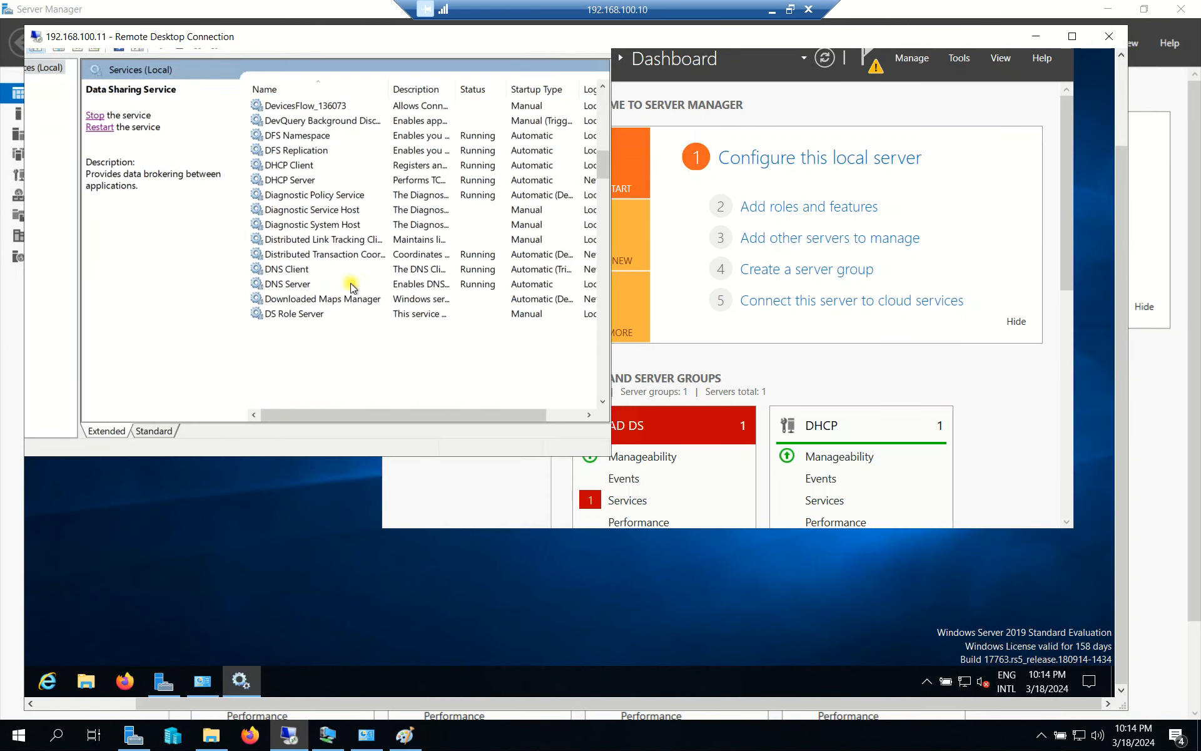
pyautogui.click(313, 270)
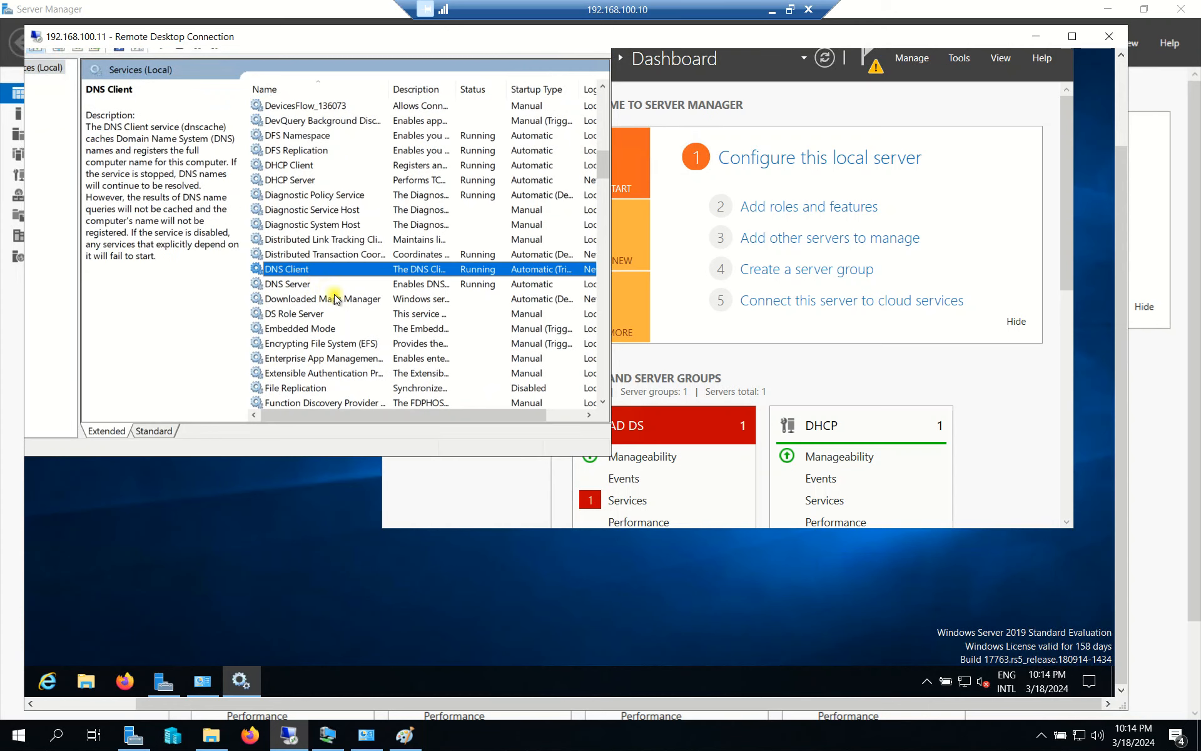
pyautogui.click(313, 284)
pyautogui.scroll(-11, 331, 294)
pyautogui.scroll(15, 341, 300)
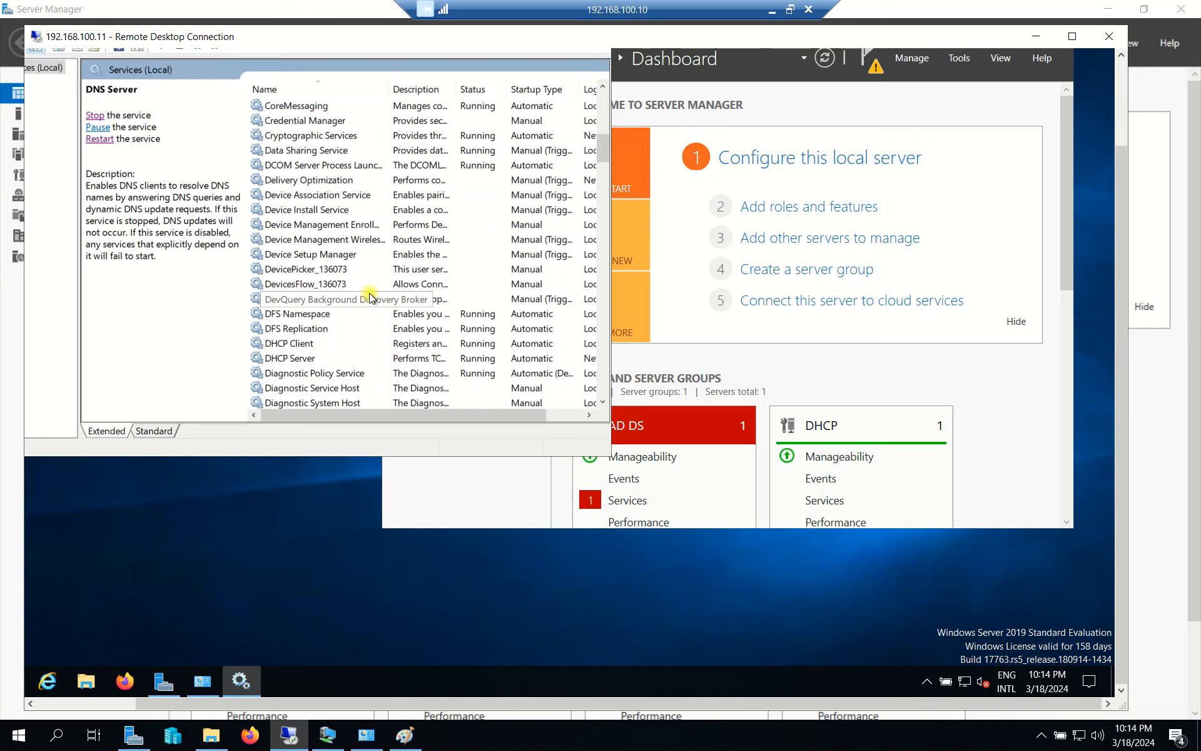
pyautogui.scroll(3, 370, 297)
pyautogui.scroll(-3, 371, 297)
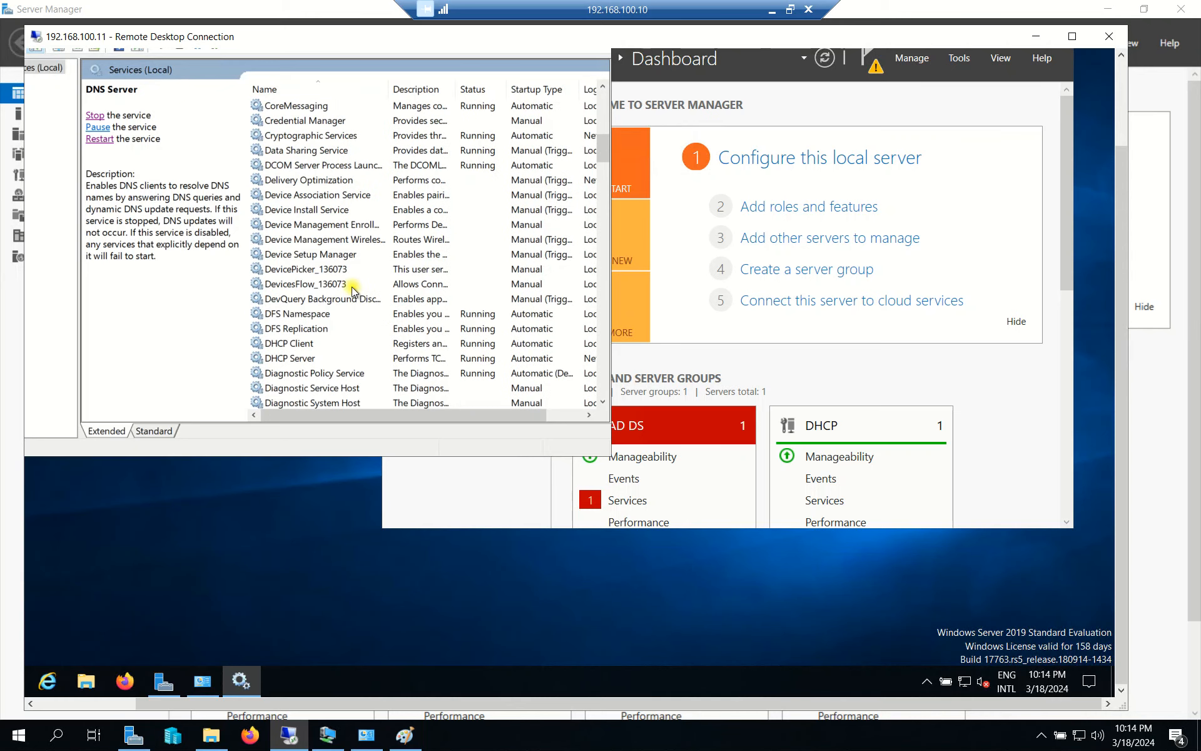
pyautogui.click(352, 286)
# Restart DFS Namespace and DFS Replication, then close the Services window.
pyautogui.click(319, 317)
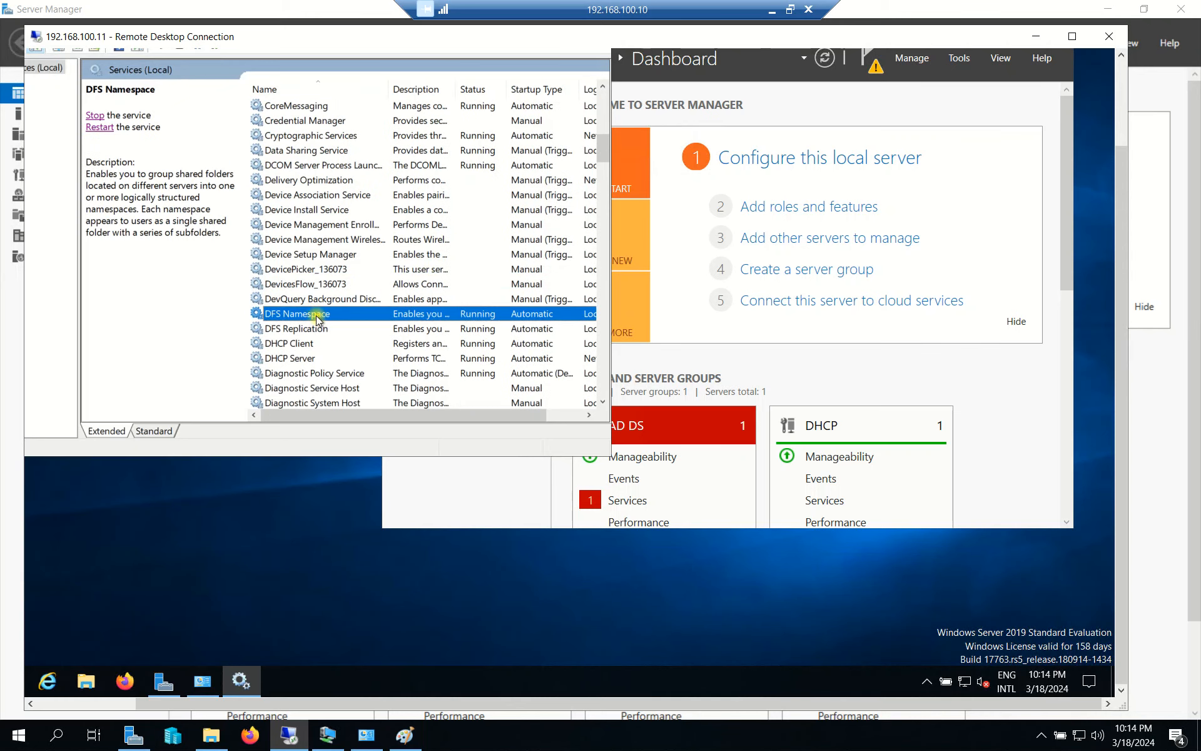
pyautogui.click(127, 131)
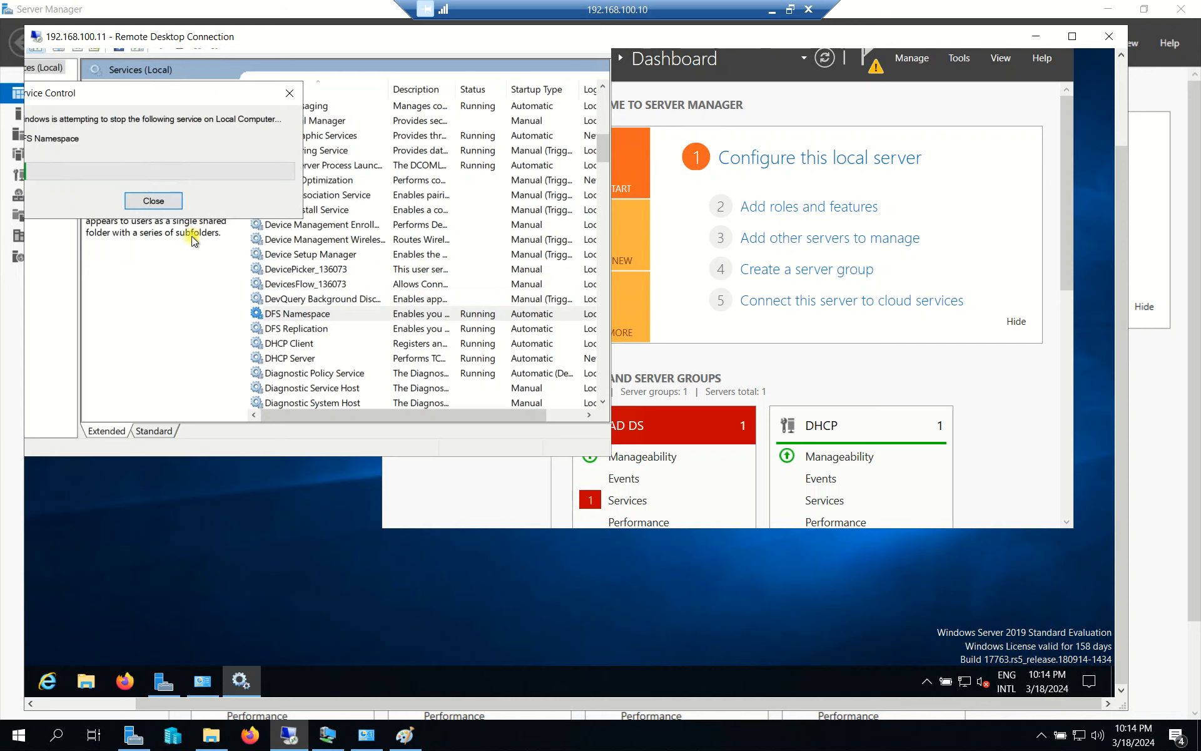
pyautogui.click(314, 330)
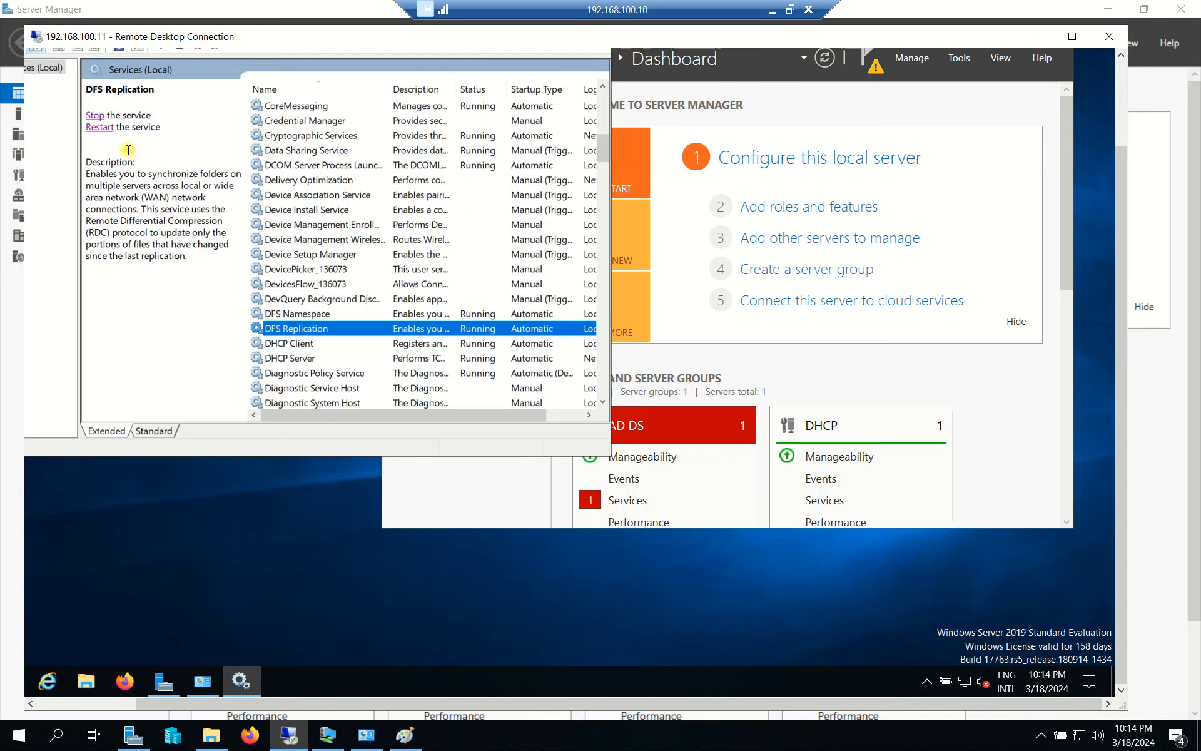
pyautogui.click(100, 128)
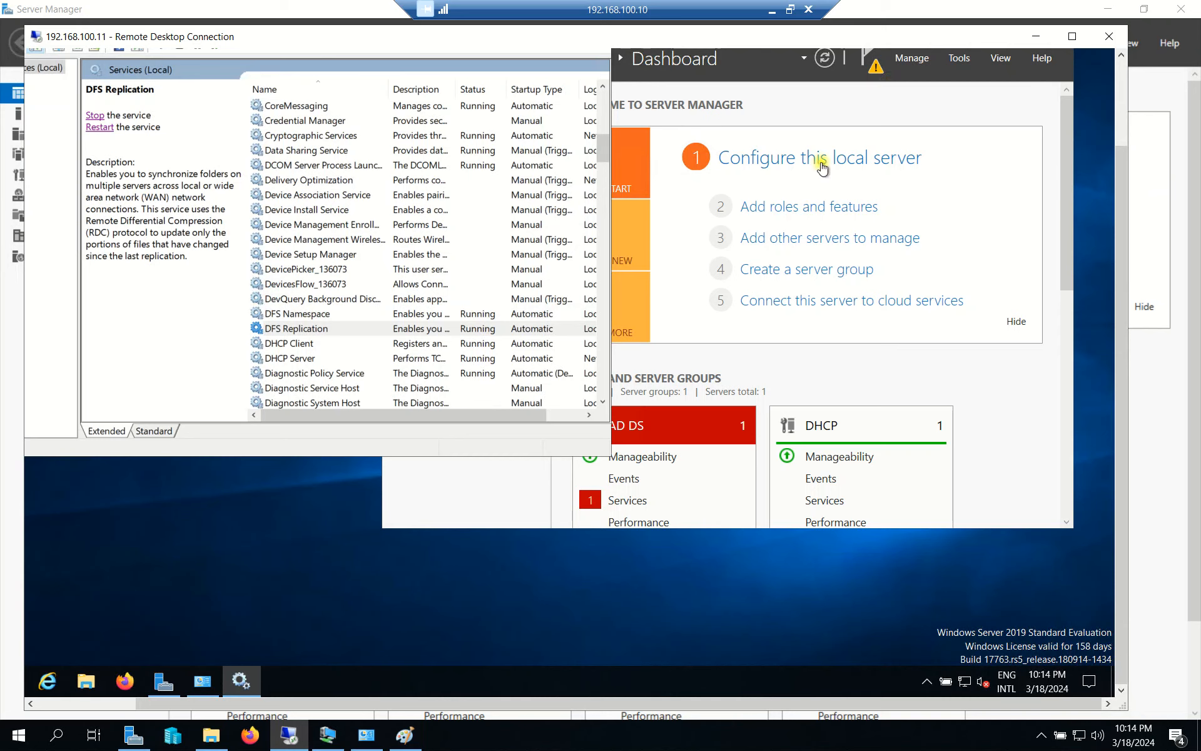
pyautogui.moveTo(1117, 175); pyautogui.dragTo(1113, 86)
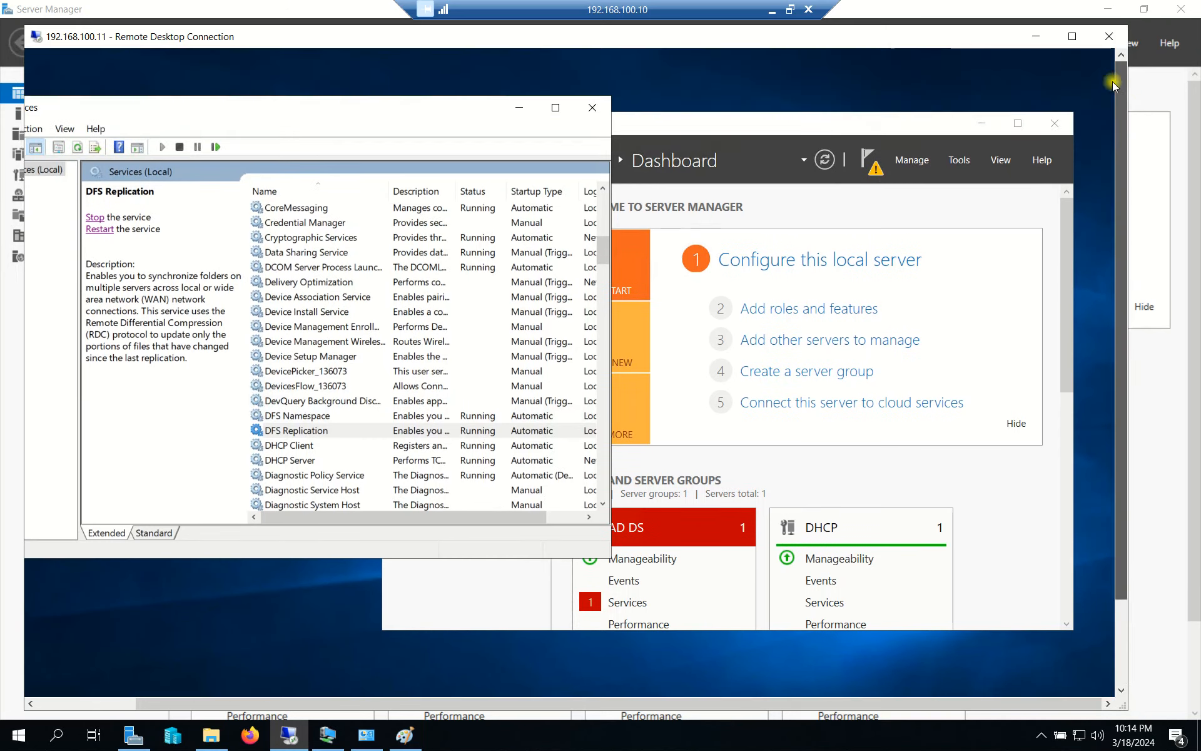
pyautogui.click(592, 107)
# Close the remote Server Manager, minimise the remote session, and close the local Server Manager.
pyautogui.click(1053, 124)
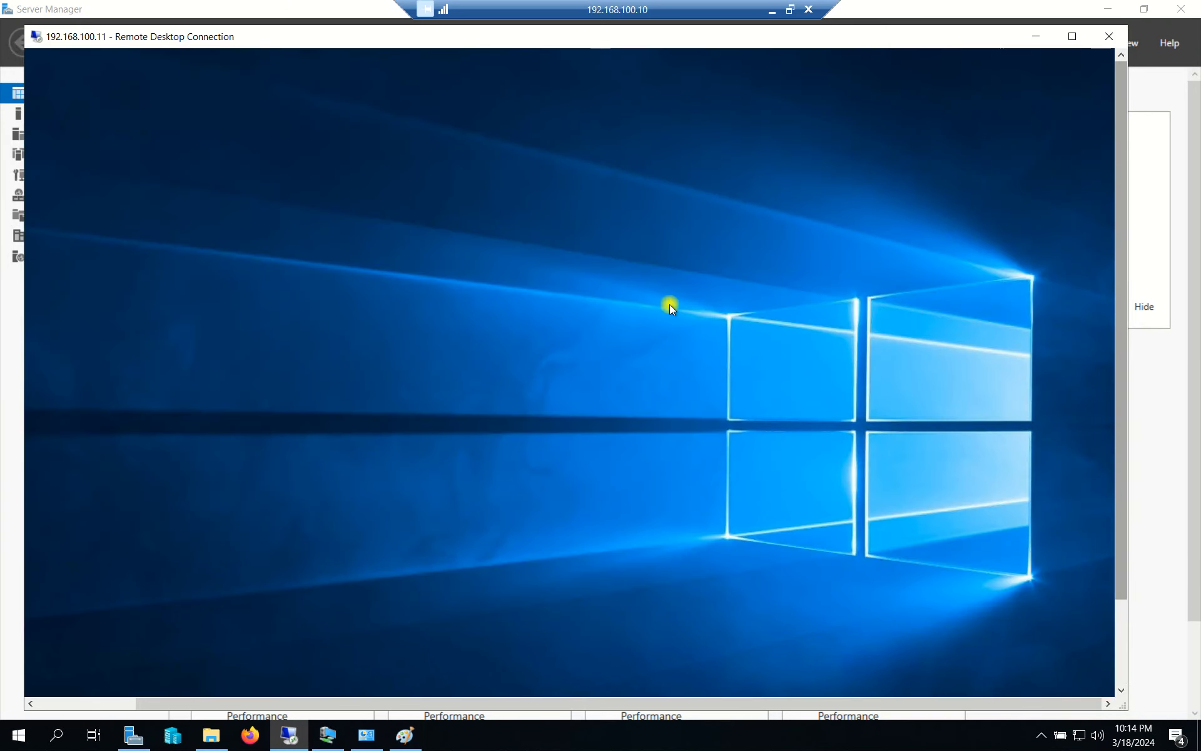
pyautogui.click(1035, 36)
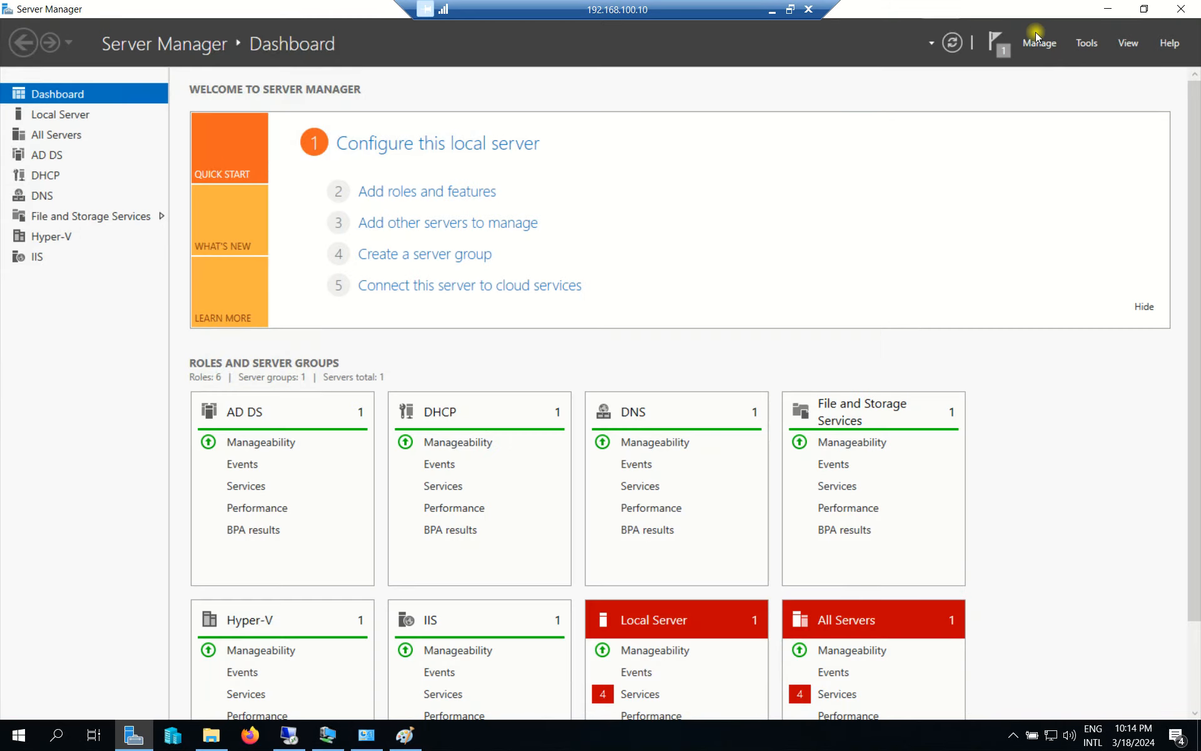
pyautogui.click(1181, 8)
pyautogui.click(772, 337)
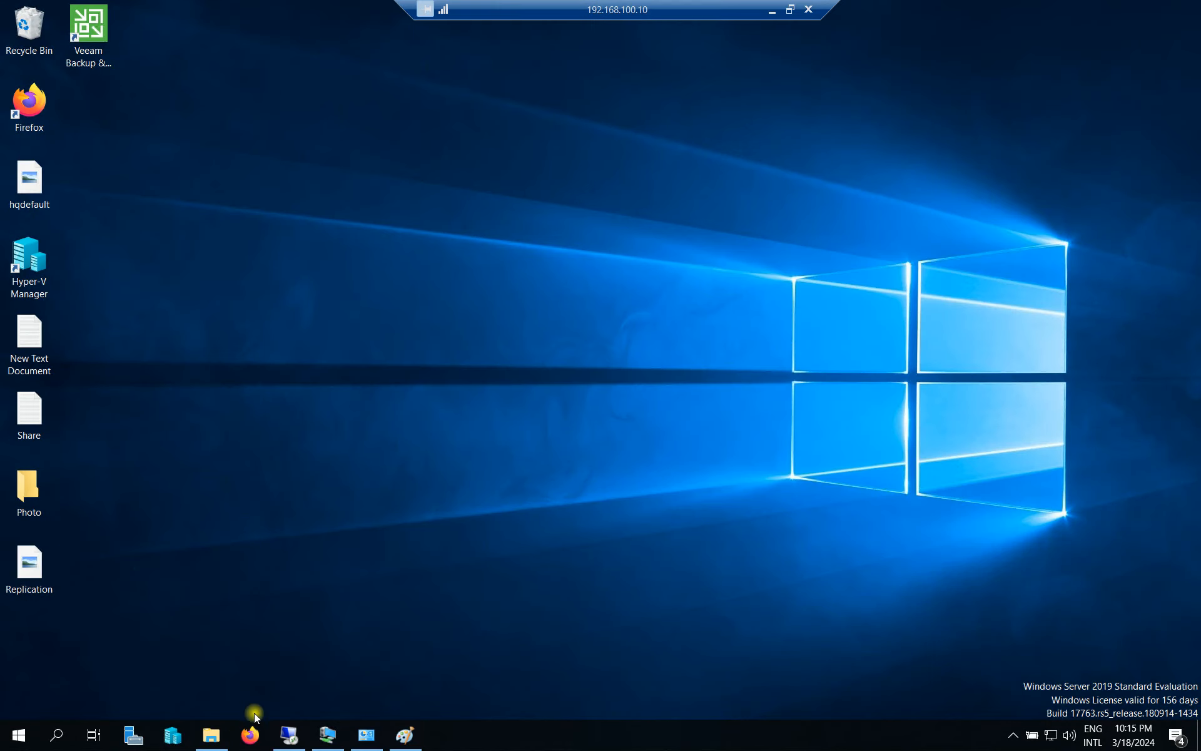
# Browse to DATA (E:) > The Msovled Tech > HR Department > Payroll in File Explorer.
pyautogui.click(211, 734)
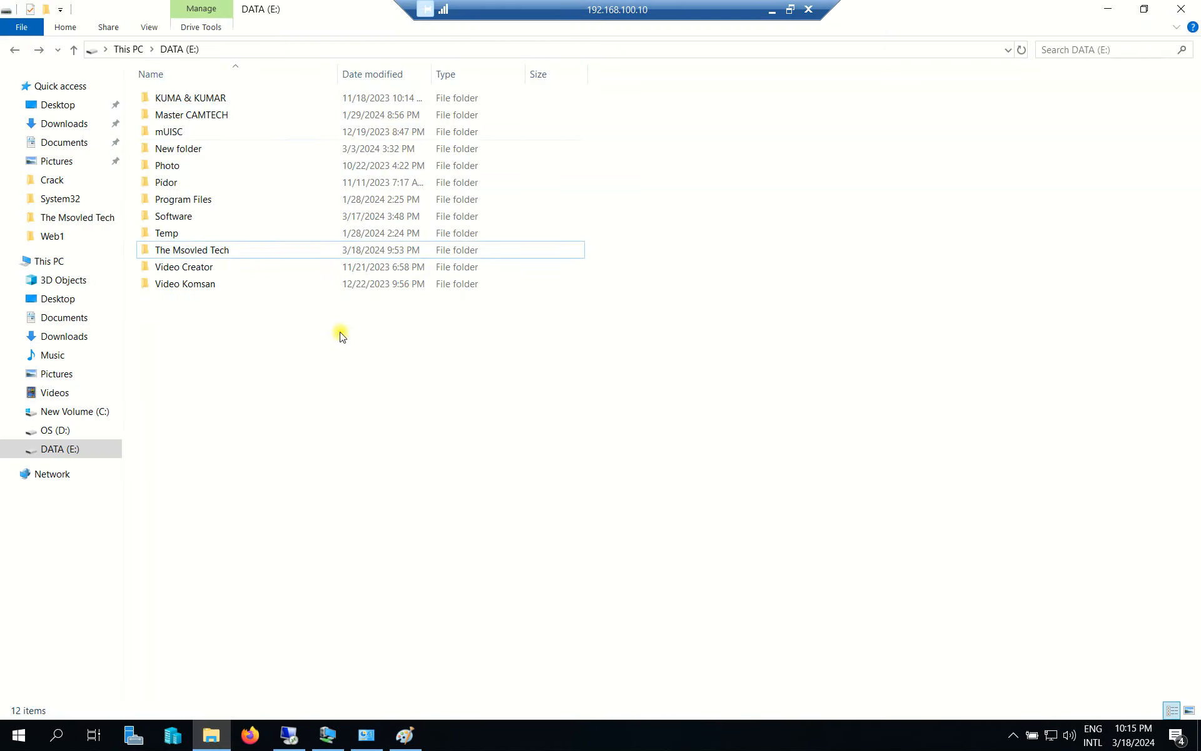
pyautogui.doubleClick(225, 248)
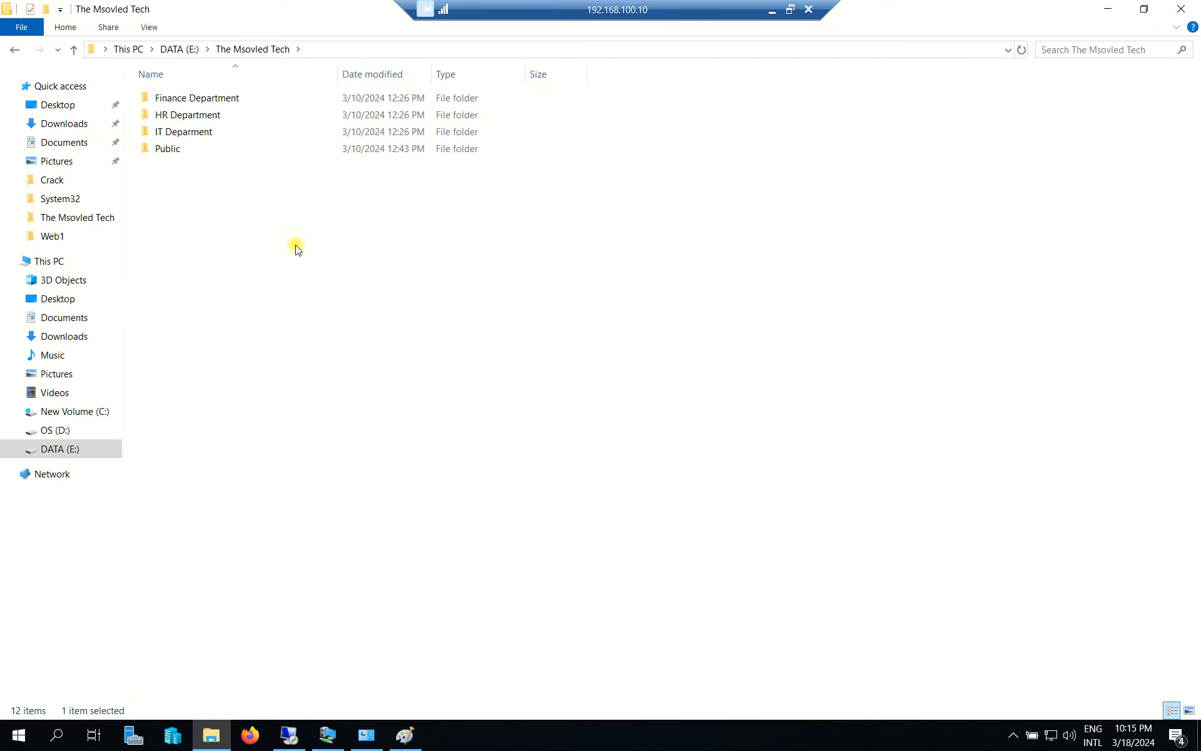
pyautogui.doubleClick(201, 114)
pyautogui.doubleClick(188, 115)
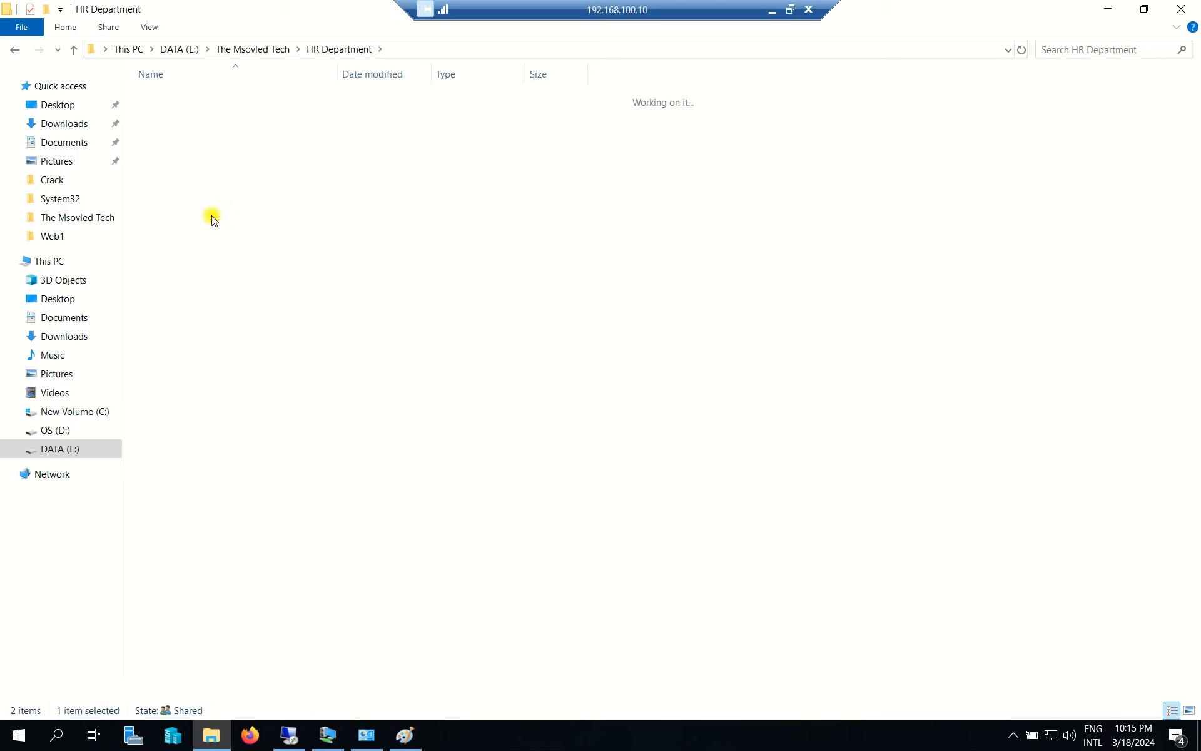
# Create a new folder named 'May Payroll' inside Payroll.
pyautogui.rightClick(181, 250)
pyautogui.moveTo(320, 435)
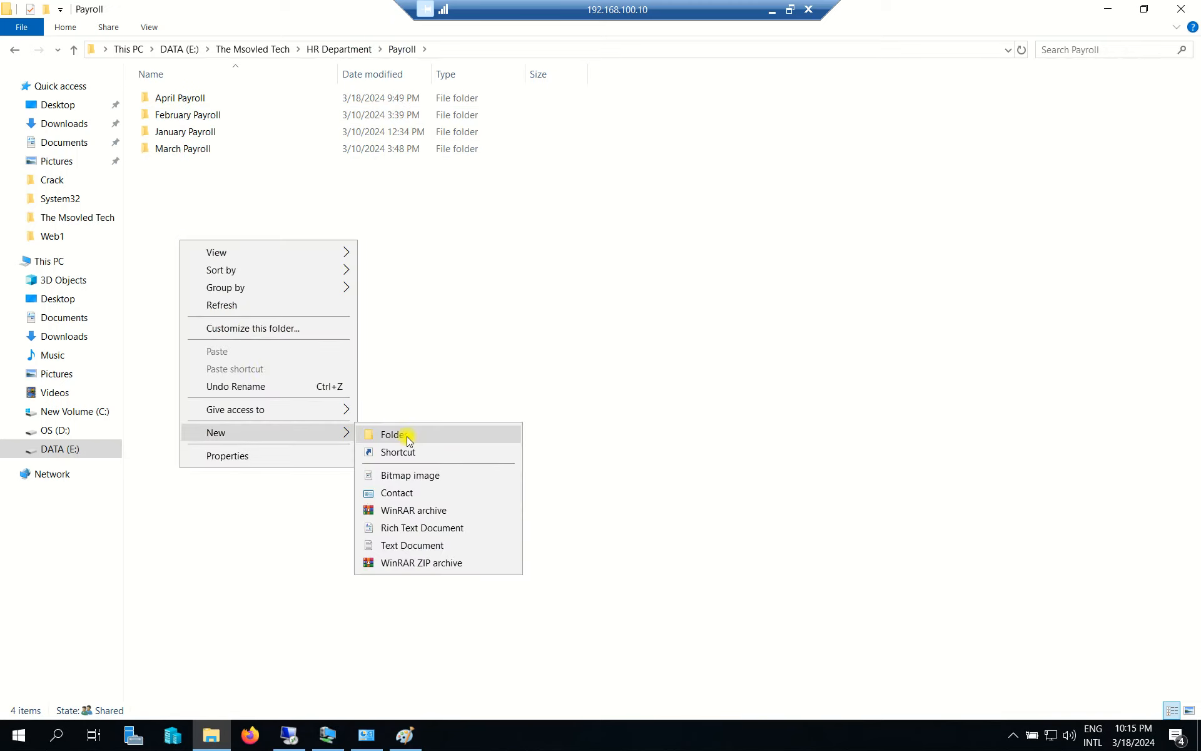
pyautogui.click(405, 435)
pyautogui.write('May Payroll')
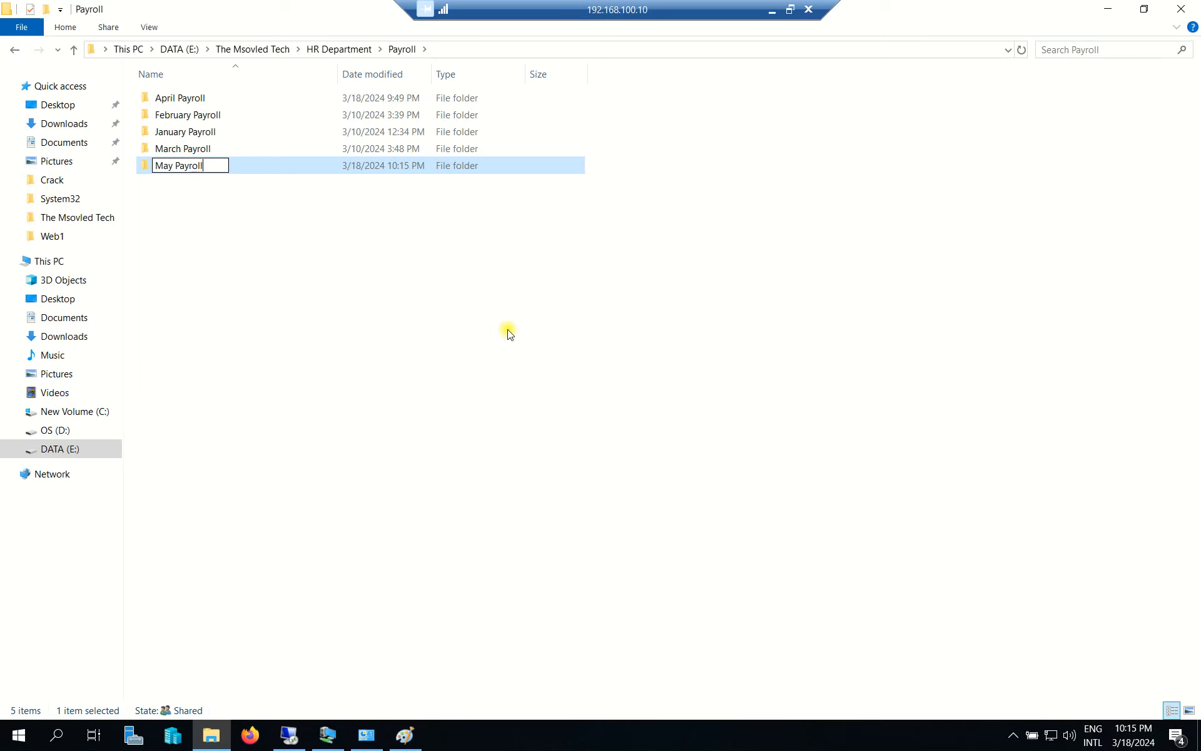
pyautogui.click(508, 334)
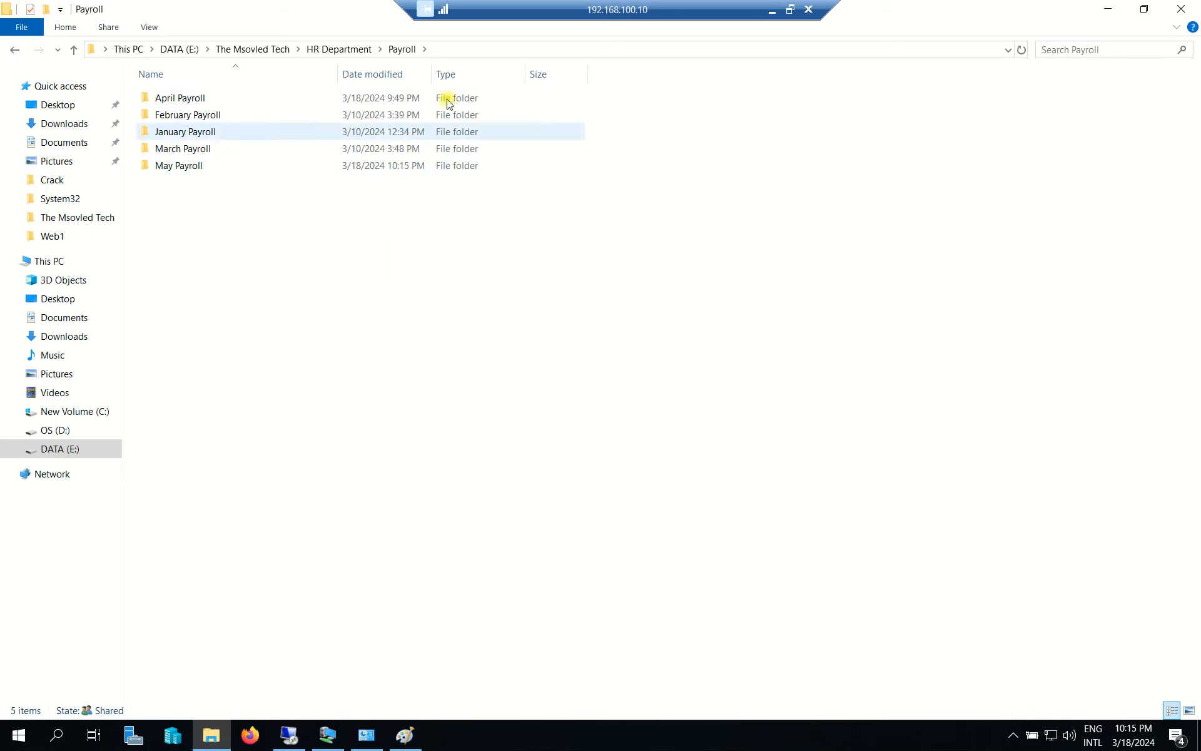
pyautogui.click(289, 735)
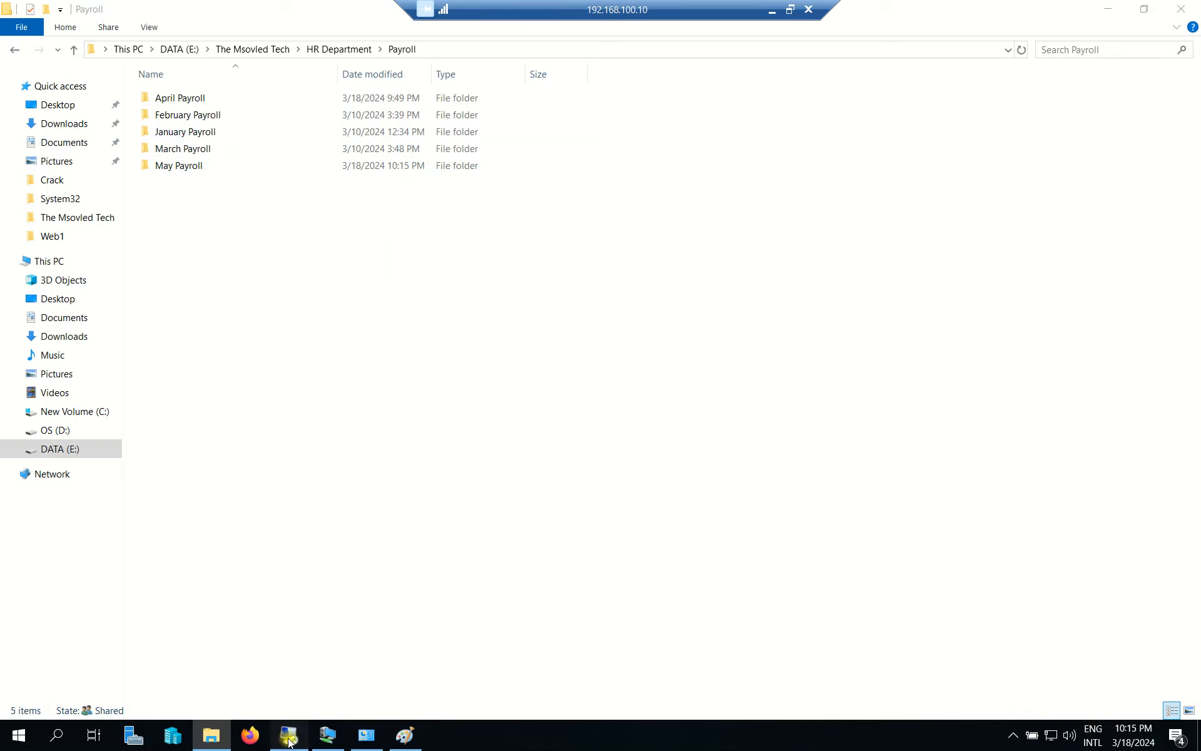
# In the remote session, browse to Data (F:) > The Msovled Tech > HR Department > Payroll.
pyautogui.moveTo(269, 40); pyautogui.dragTo(296, 66)
pyautogui.moveTo(1191, 329); pyautogui.dragTo(1189, 532)
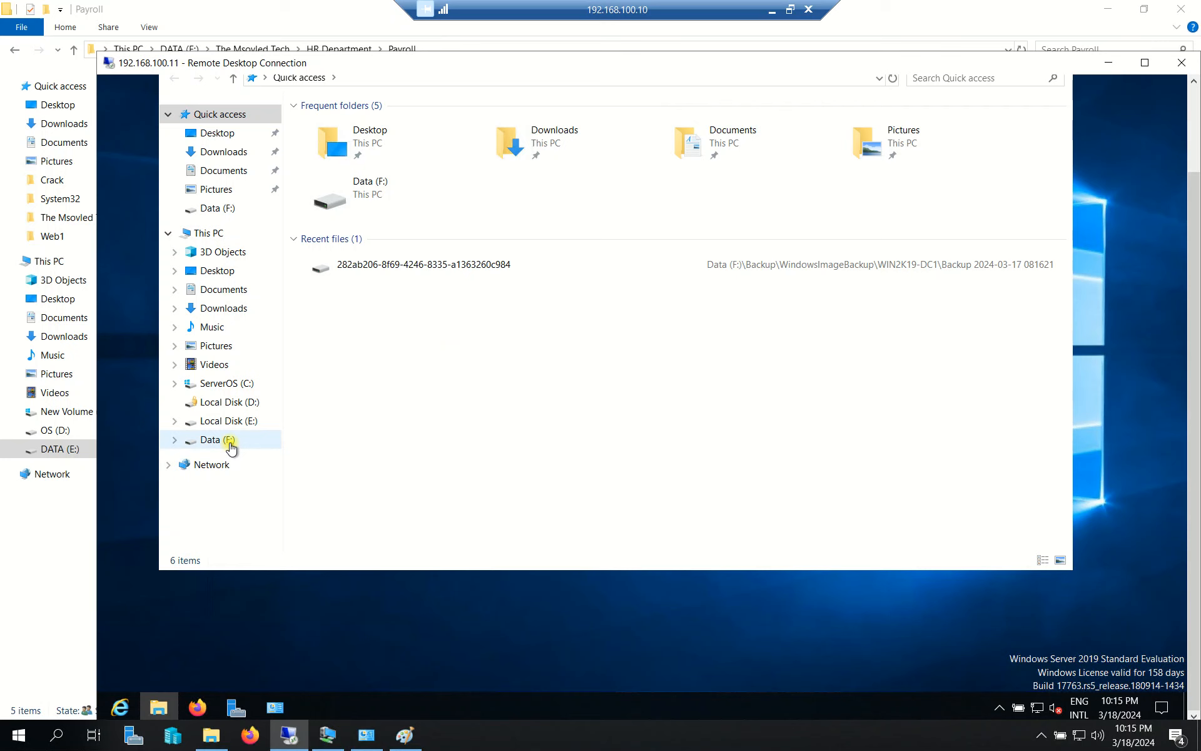
pyautogui.click(227, 440)
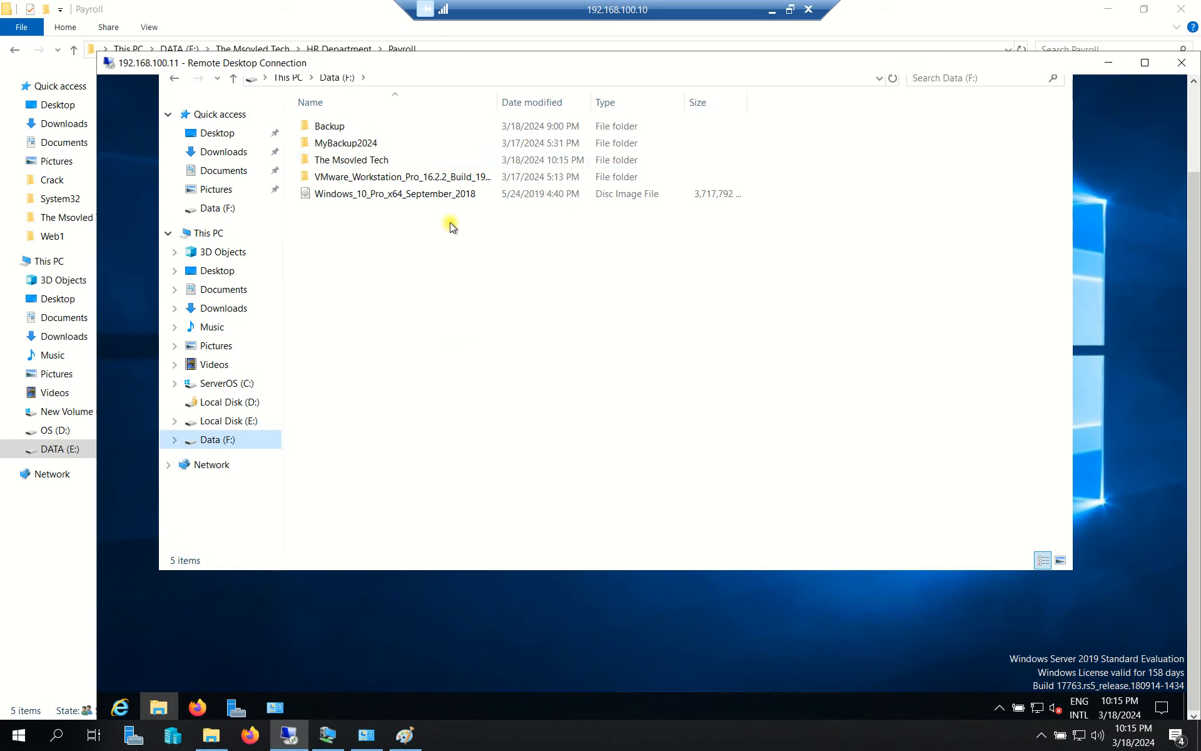
pyautogui.doubleClick(359, 160)
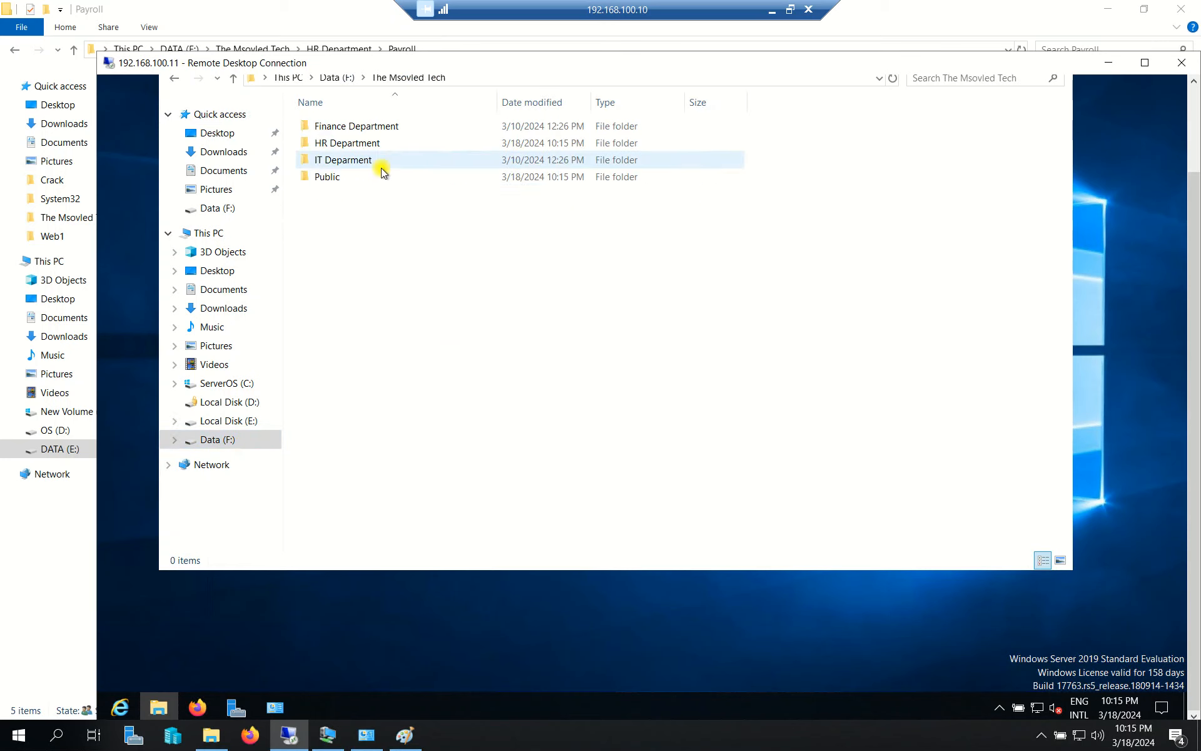
pyautogui.doubleClick(361, 144)
pyautogui.doubleClick(323, 125)
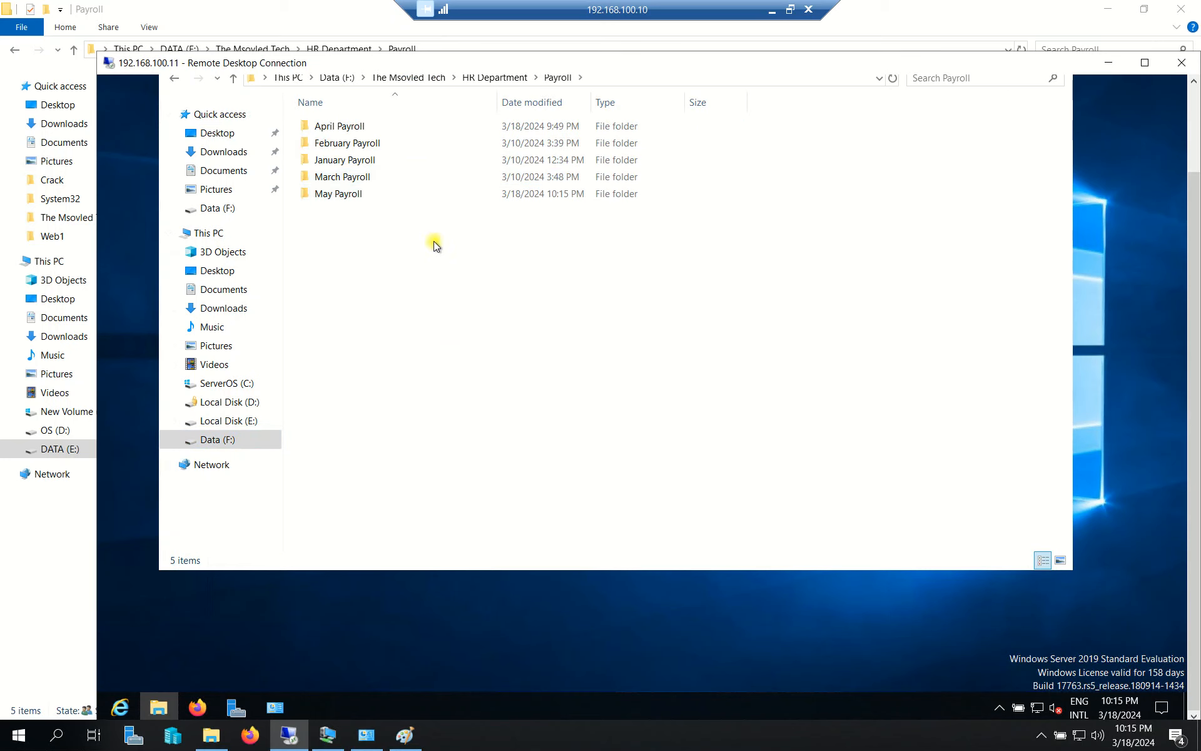
# Place the remote window beside the local Payroll folder to compare both listings.
pyautogui.moveTo(363, 63); pyautogui.dragTo(485, 76)
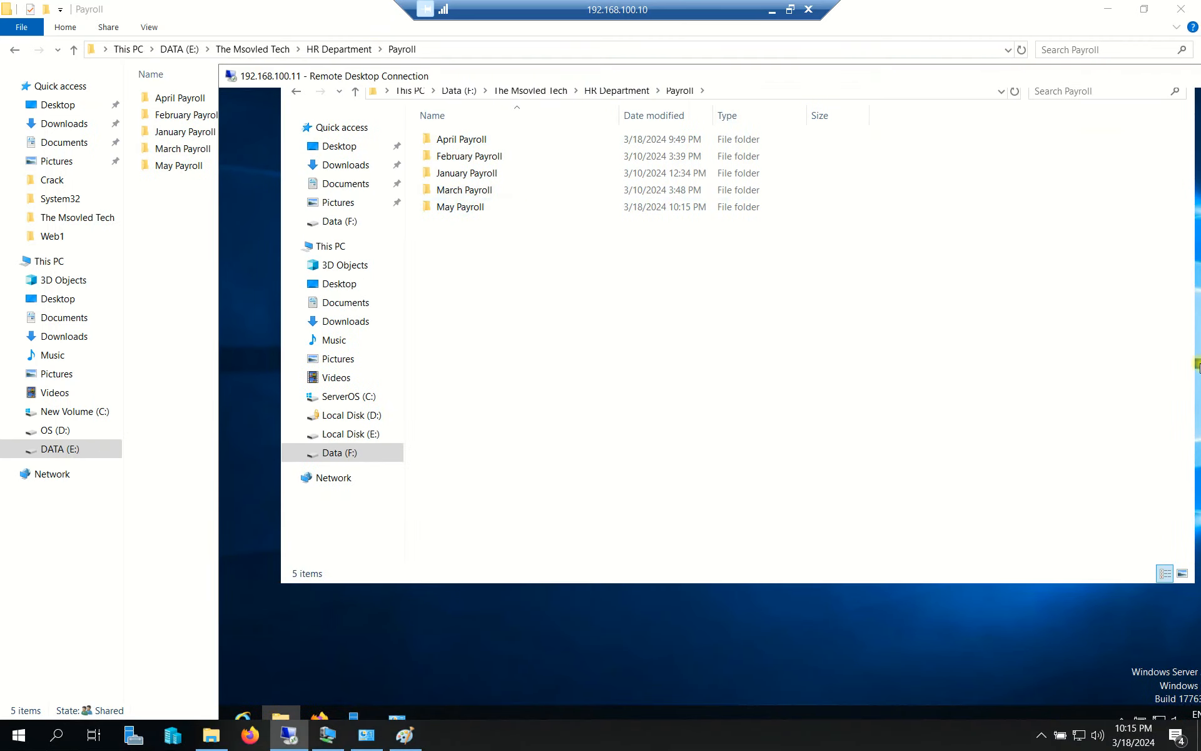
pyautogui.moveTo(925, 81); pyautogui.dragTo(878, 92)
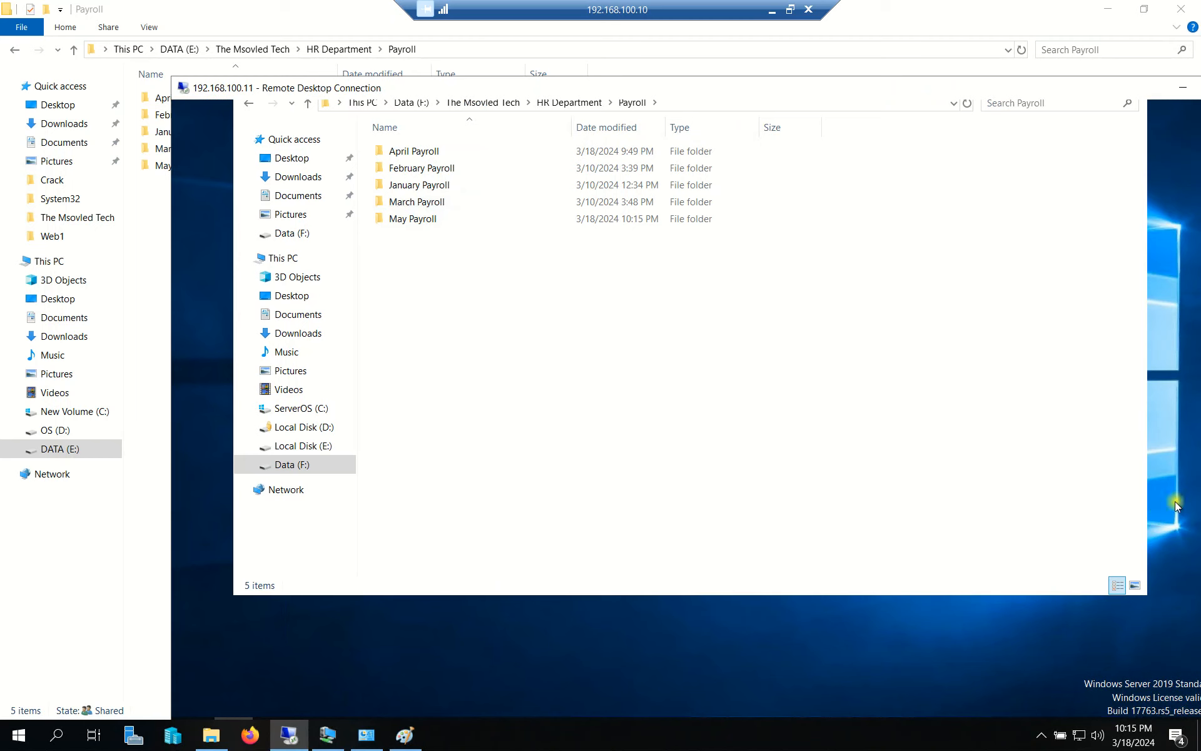
pyautogui.moveTo(1041, 86); pyautogui.dragTo(947, 90)
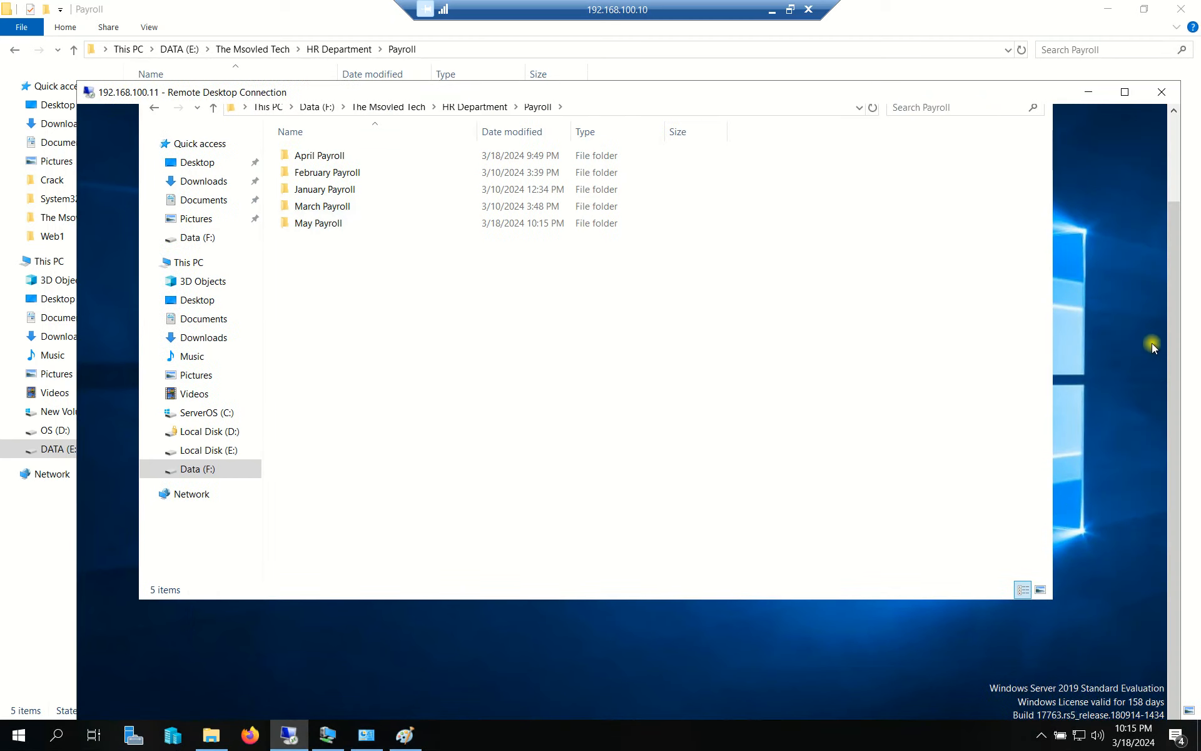
pyautogui.scroll(3, 1173, 374)
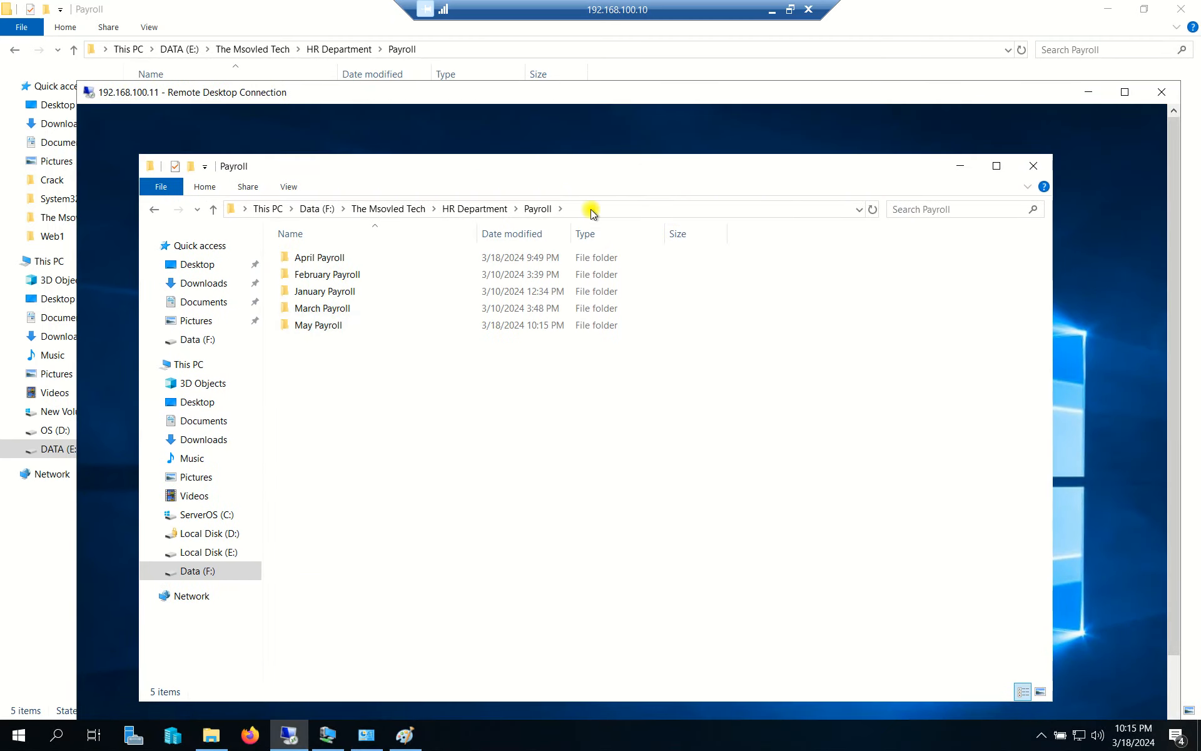
pyautogui.moveTo(372, 94); pyautogui.dragTo(561, 111)
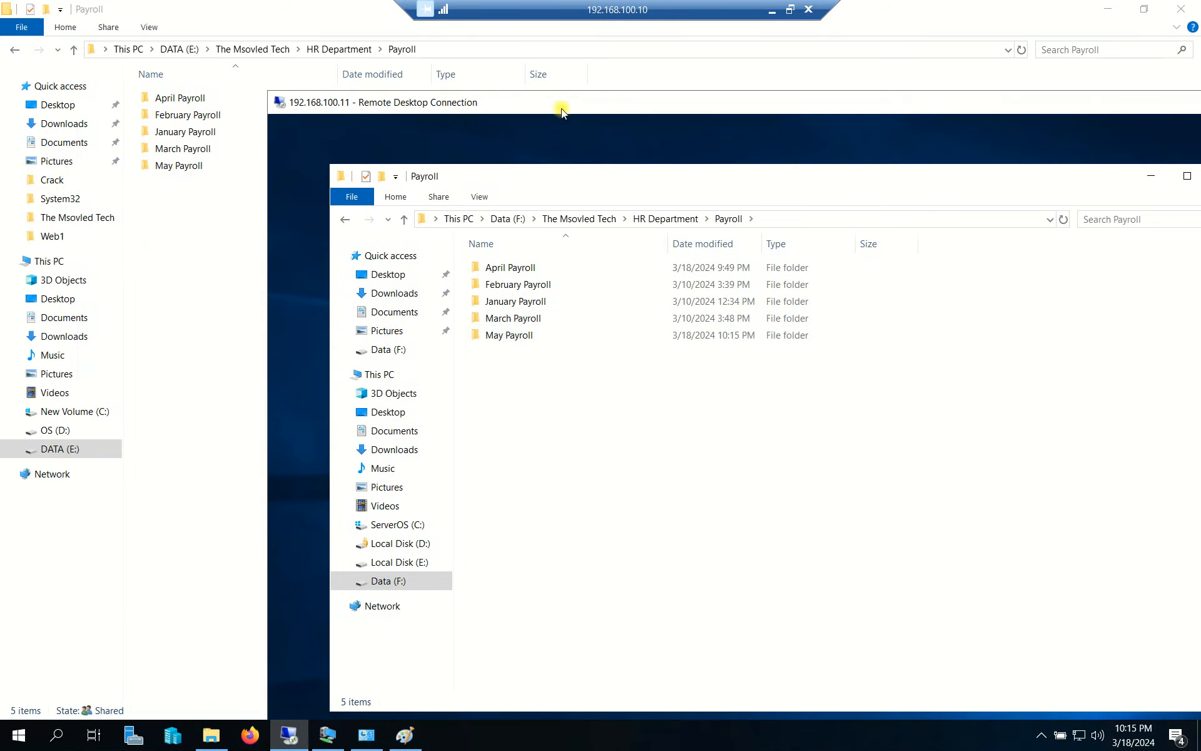
# Create a 'June Payroll' folder in the remote server's Payroll folder.
pyautogui.rightClick(498, 389)
pyautogui.moveTo(663, 558)
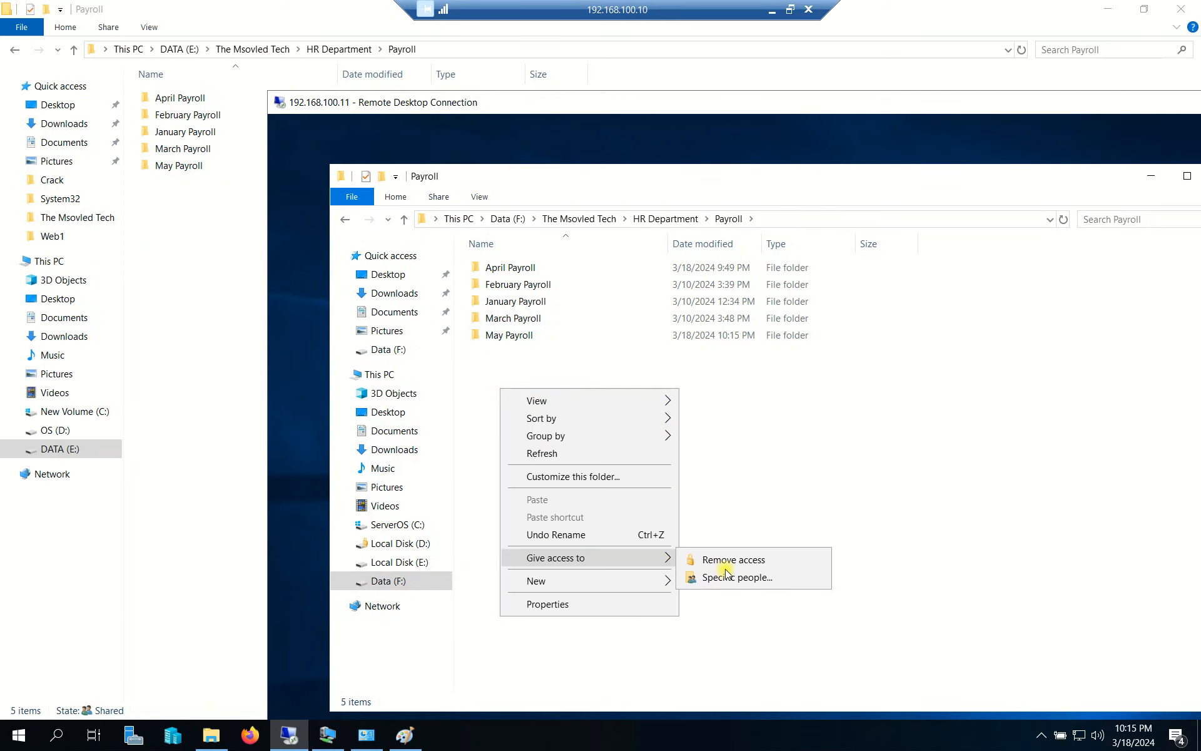
pyautogui.moveTo(569, 583)
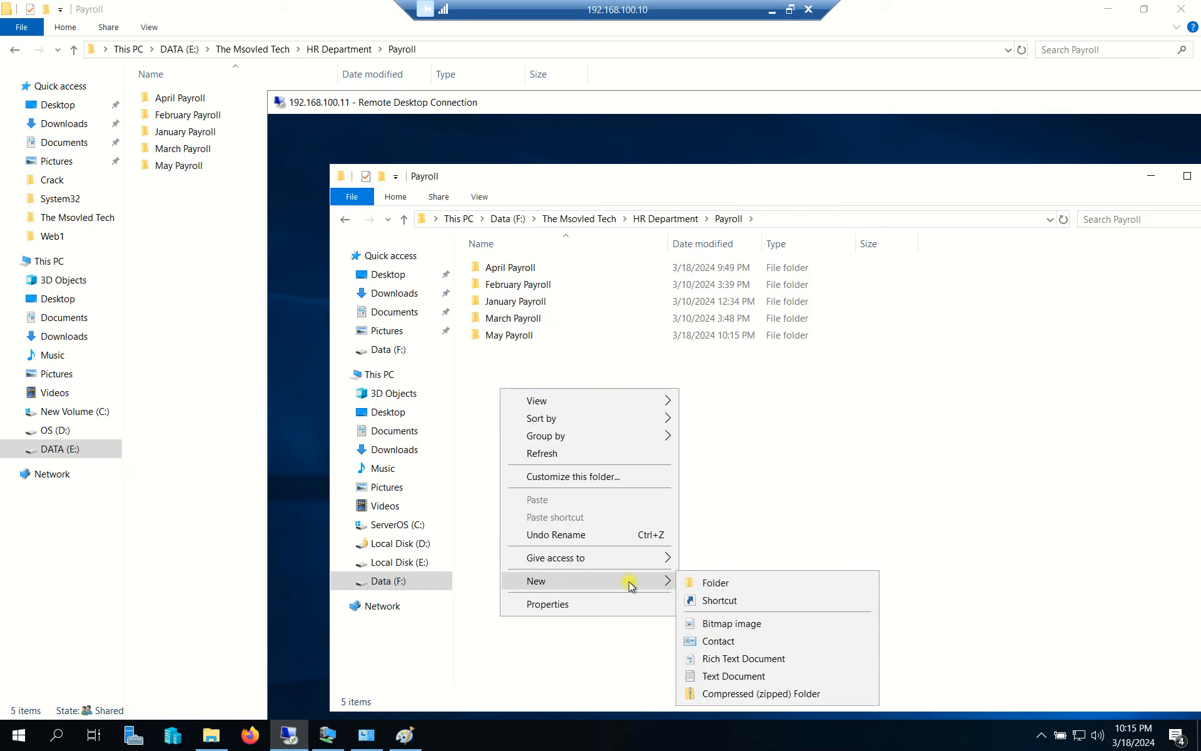
pyautogui.click(715, 583)
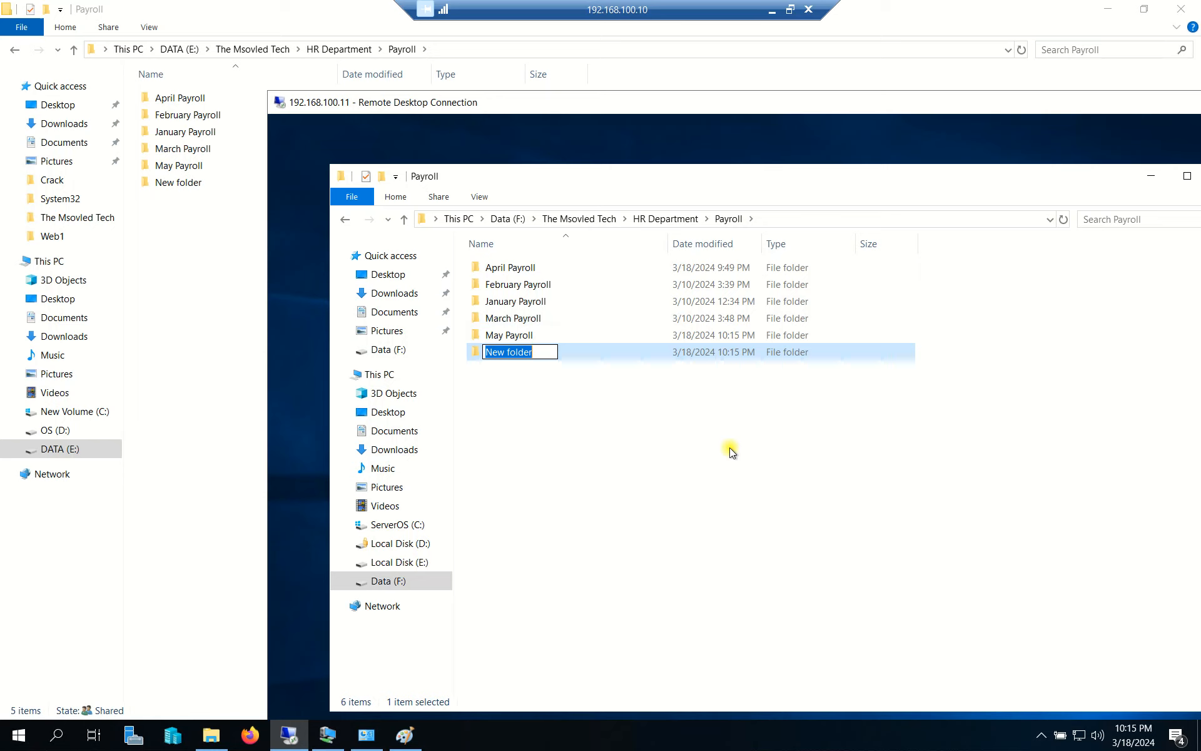
pyautogui.write('u')
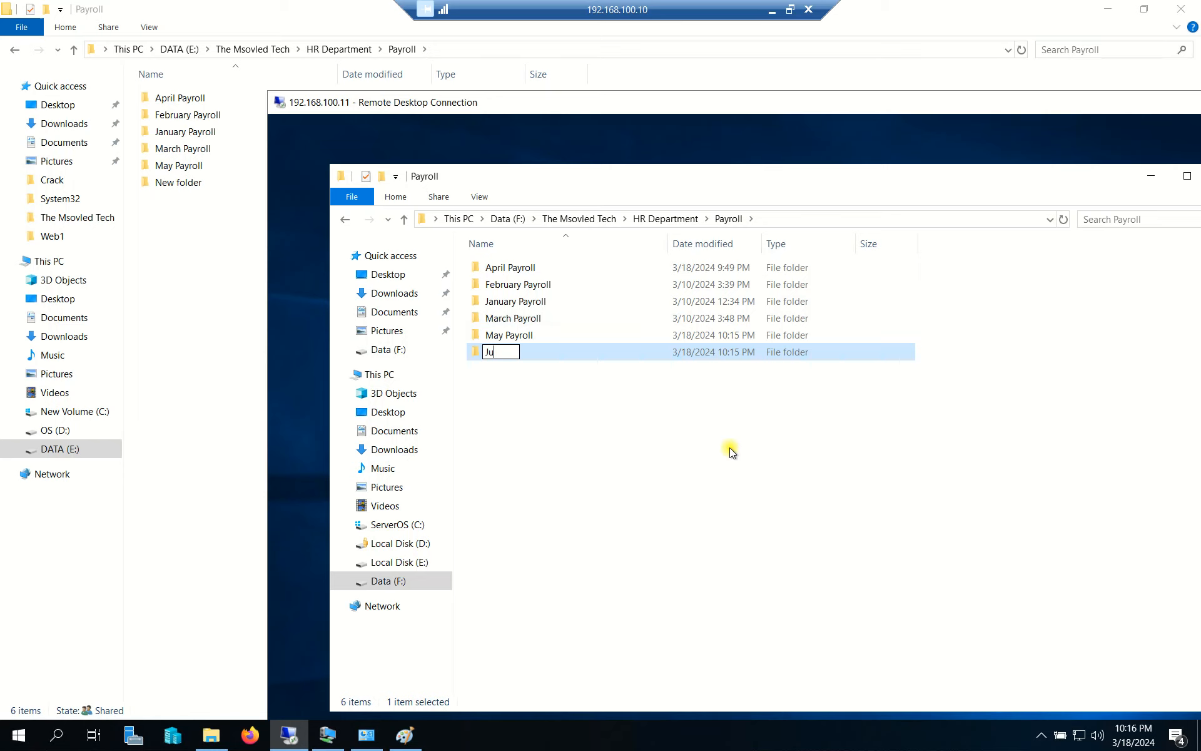
pyautogui.write('ne Payroll')
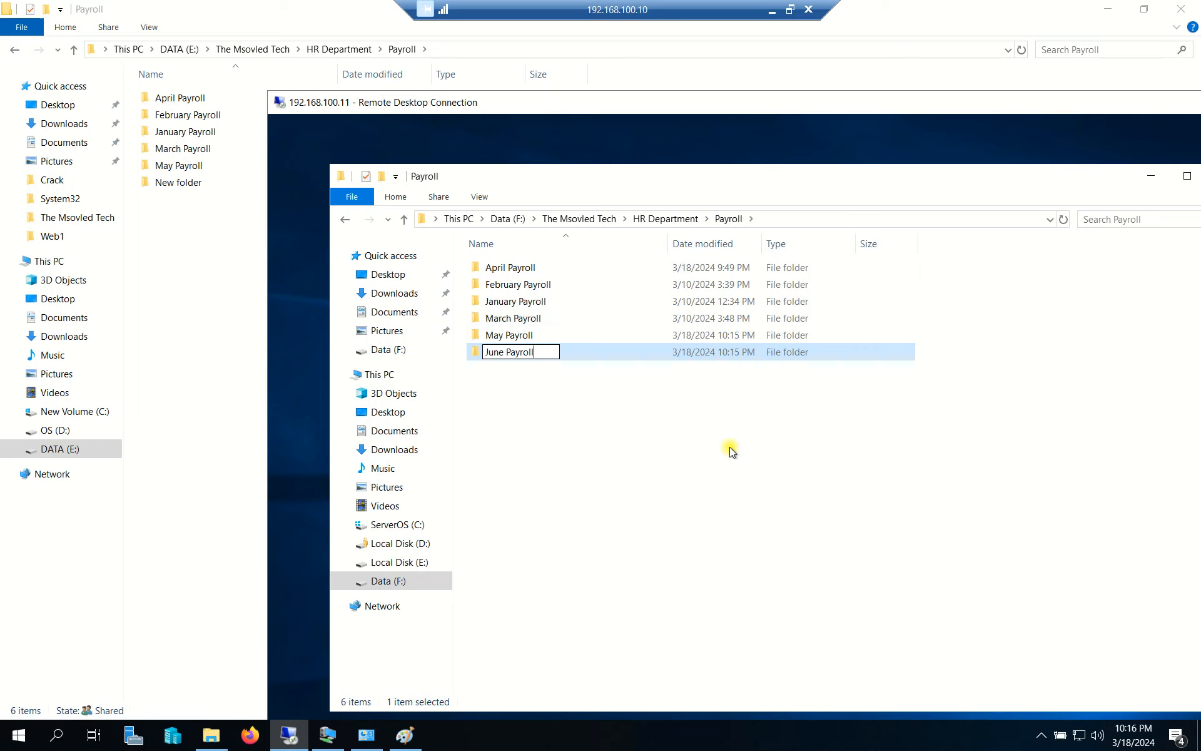
pyautogui.click(732, 450)
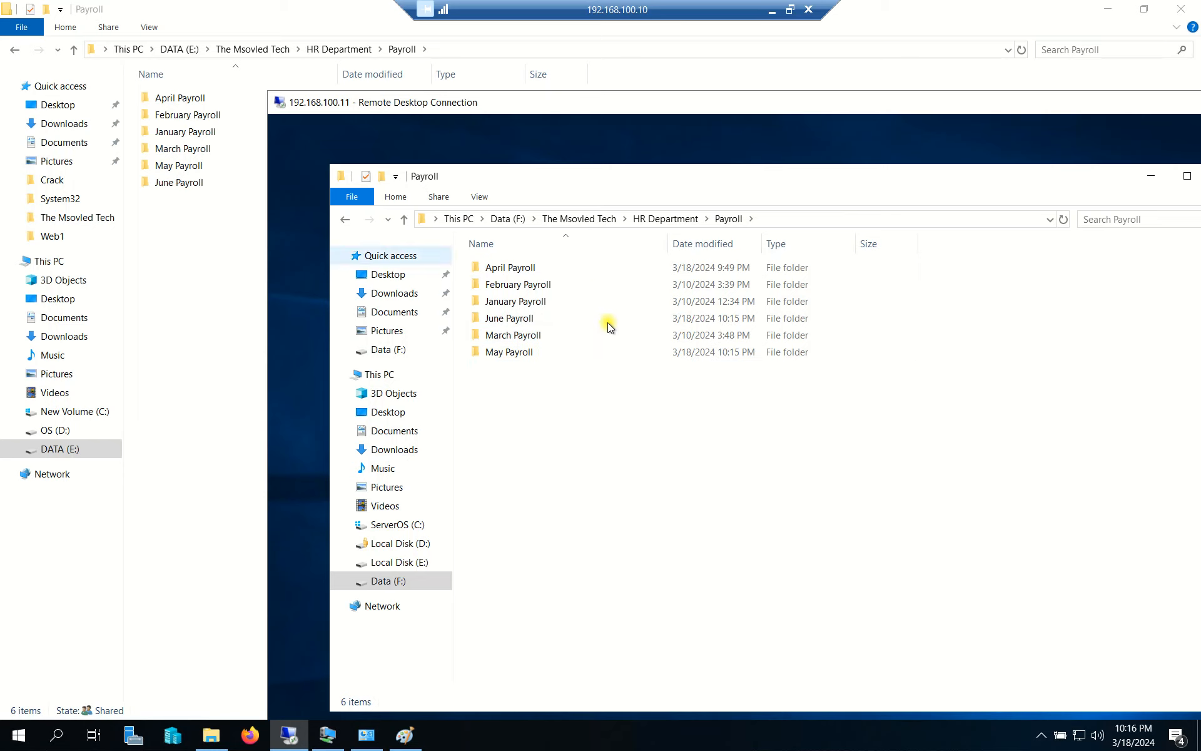
pyautogui.click(509, 318)
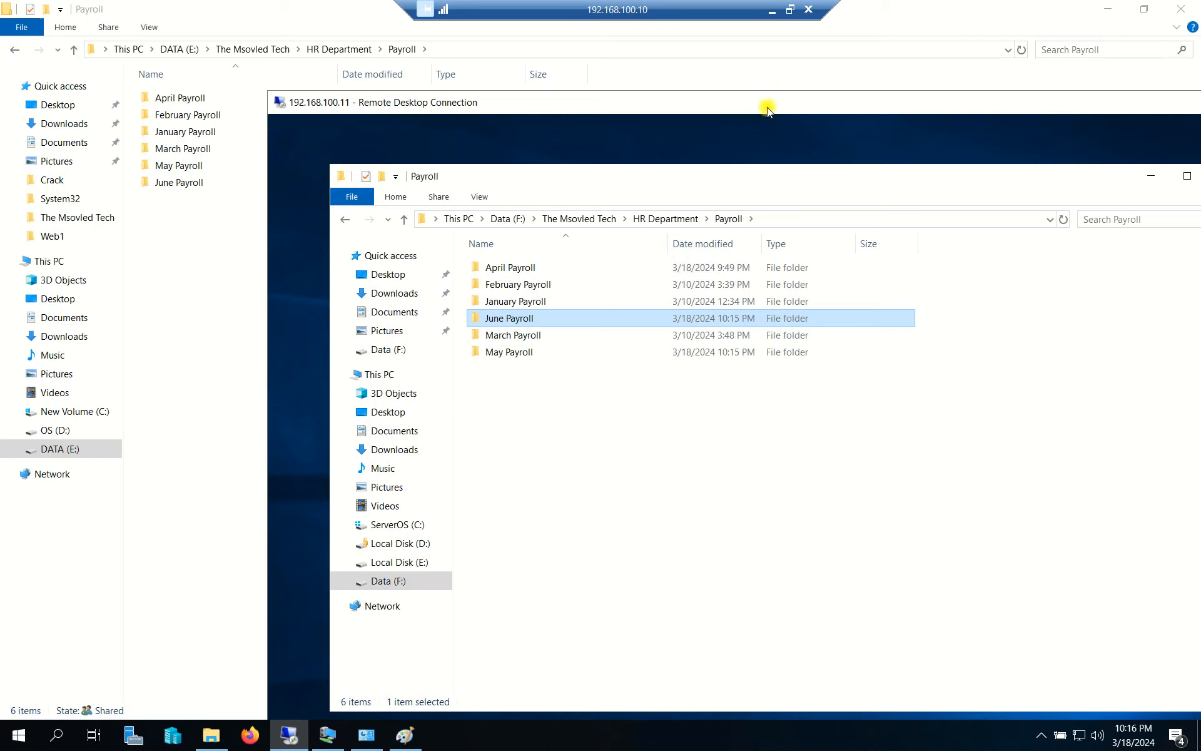
# Minimise the remote session and the local Payroll window to reveal the desktop.
pyautogui.moveTo(787, 107); pyautogui.dragTo(688, 107)
pyautogui.moveTo(989, 101); pyautogui.dragTo(875, 98)
pyautogui.click(1076, 100)
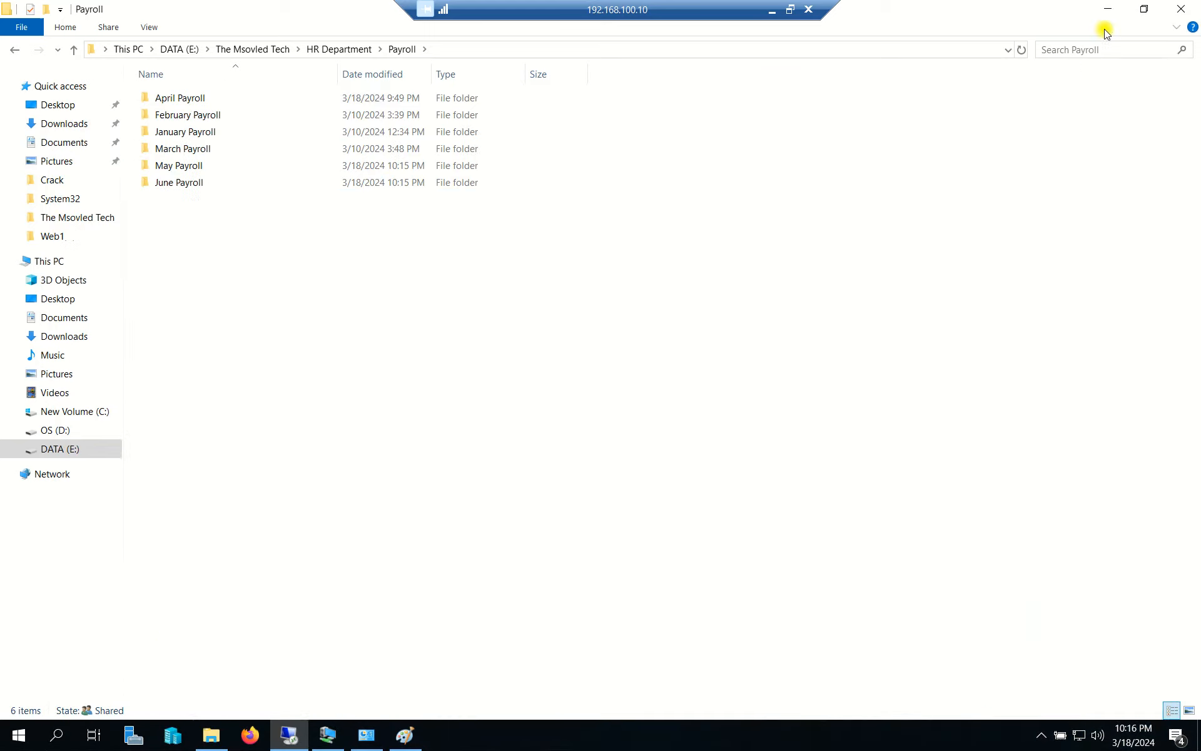
pyautogui.click(1108, 9)
# Refresh the desktop and bring up the Windows 10 client VM's sign-in screen.
pyautogui.rightClick(479, 303)
pyautogui.click(507, 277)
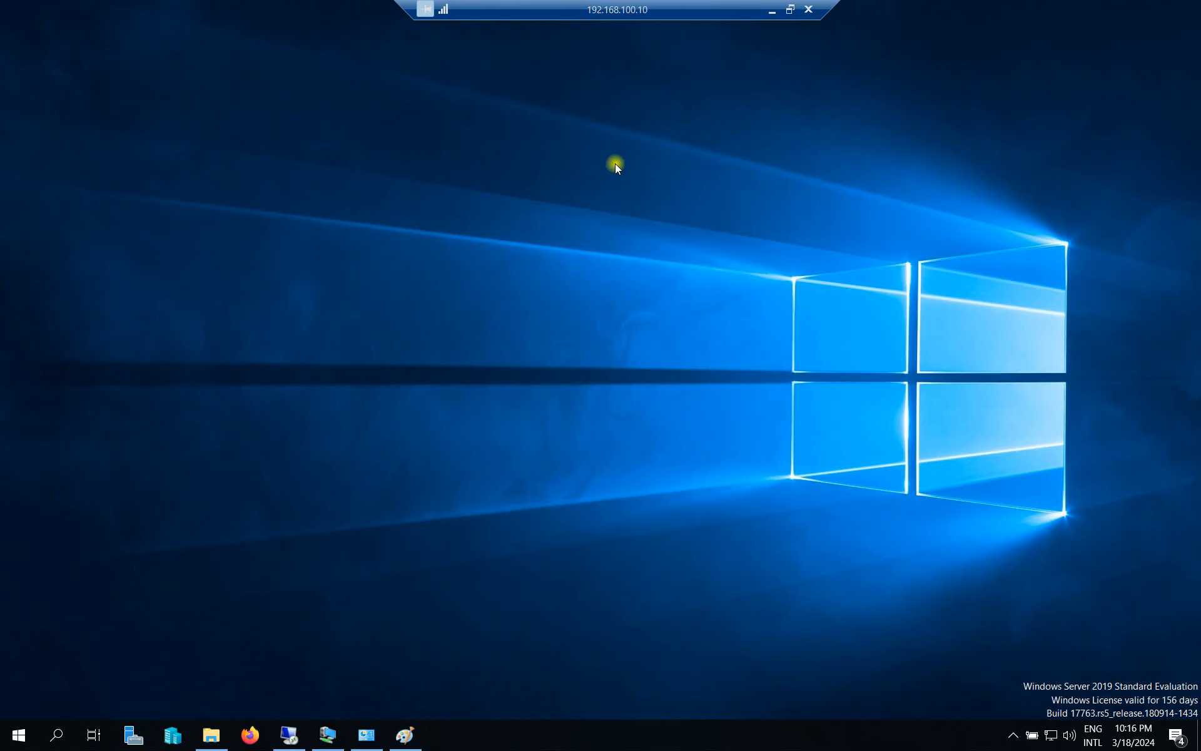
pyautogui.click(340, 735)
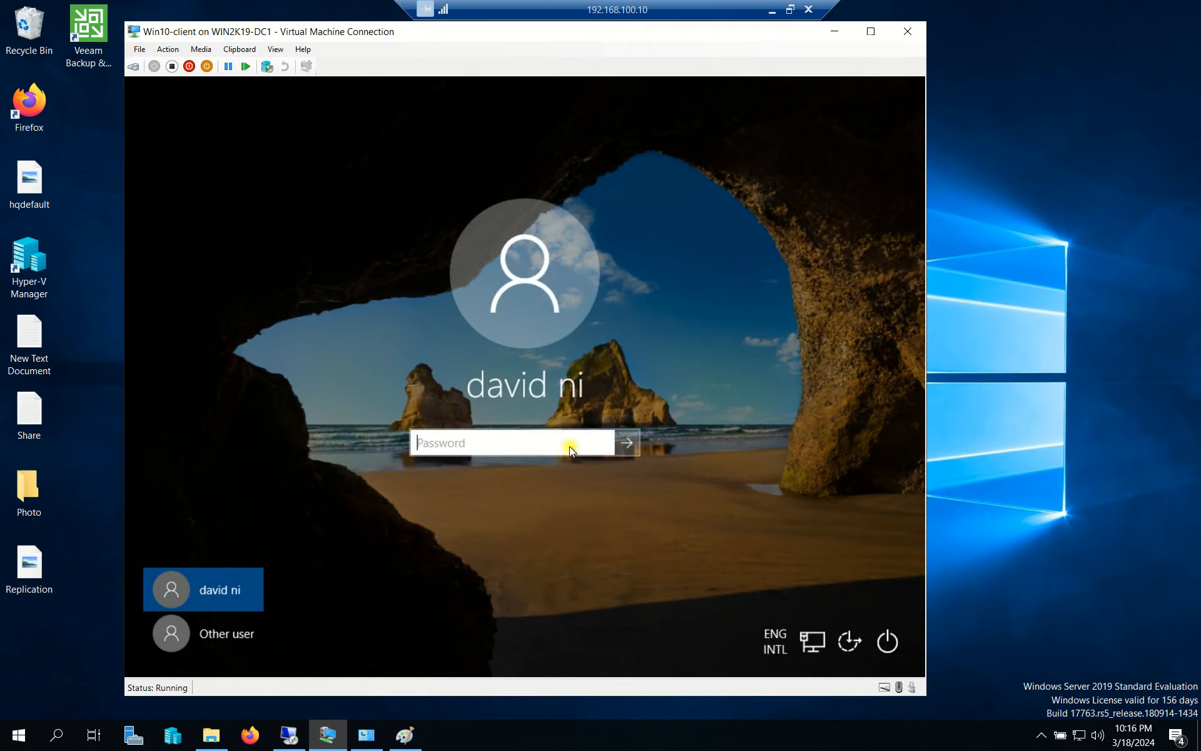
pyautogui.moveTo(454, 32); pyautogui.dragTo(485, 29)
# Clear the stray password character, then launch Active Directory Users and Computers via dsa.msc.
pyautogui.write('•')
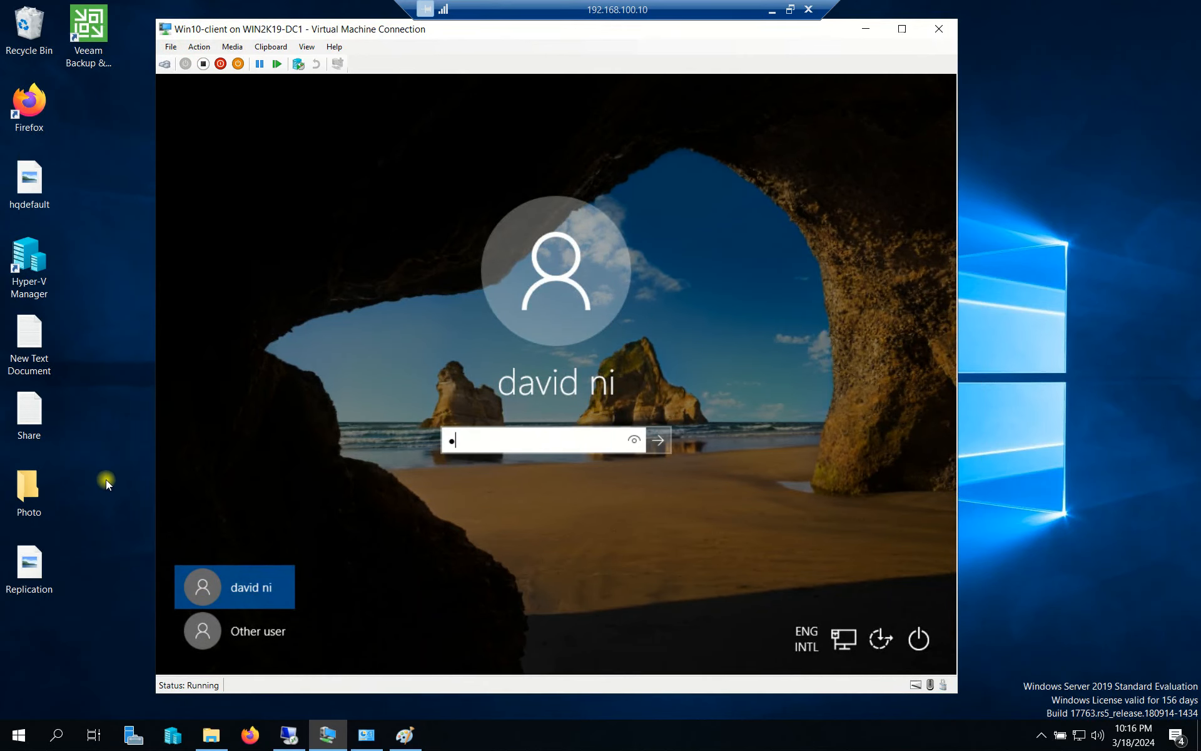
pyautogui.press('BackSpace')
pyautogui.press('super+r')
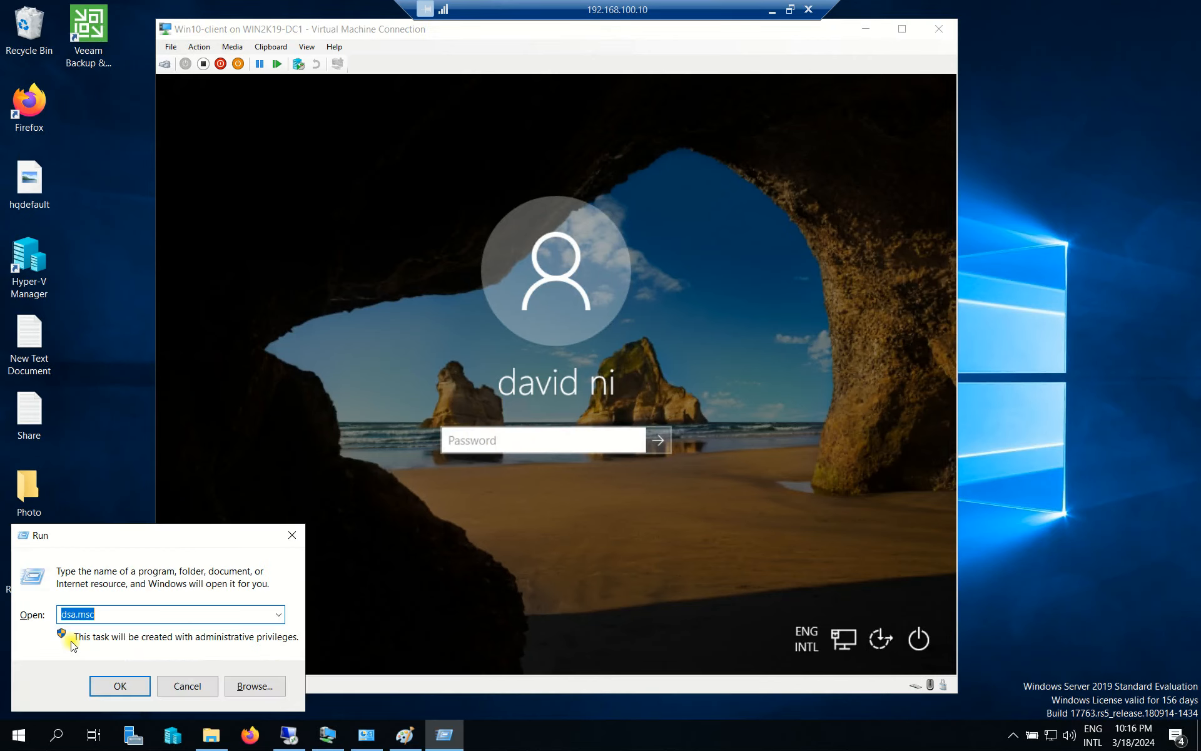
pyautogui.click(127, 688)
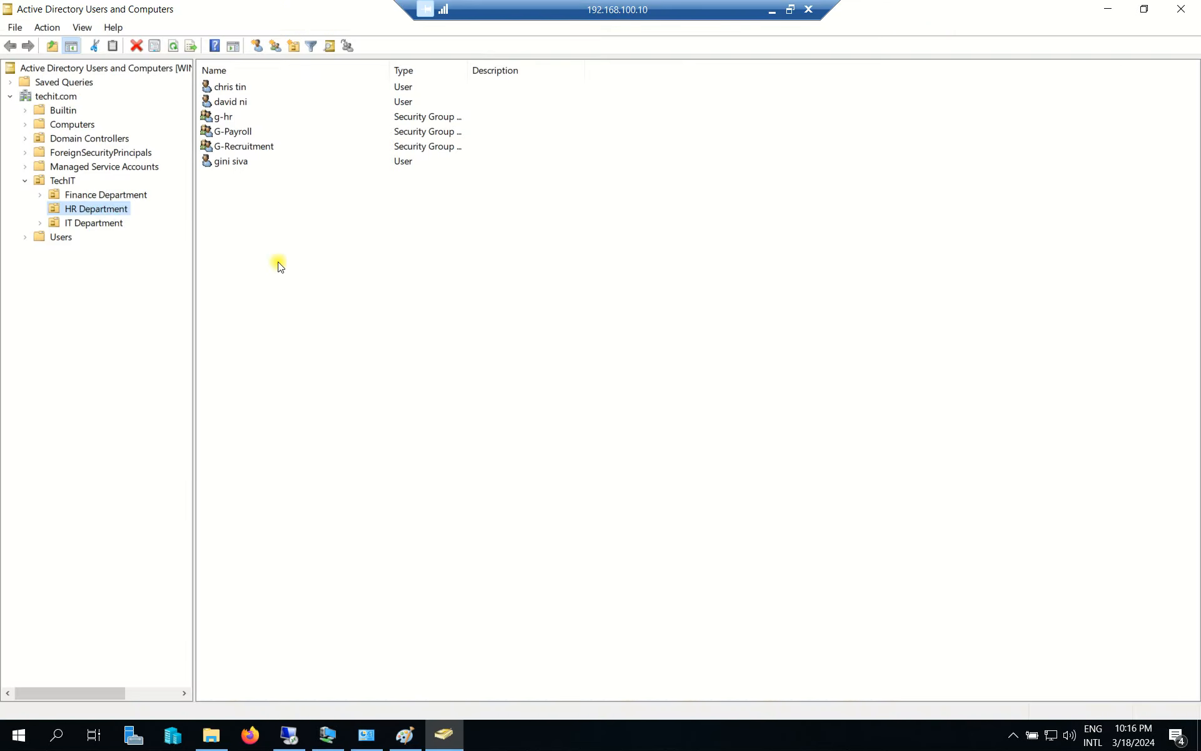
pyautogui.click(88, 215)
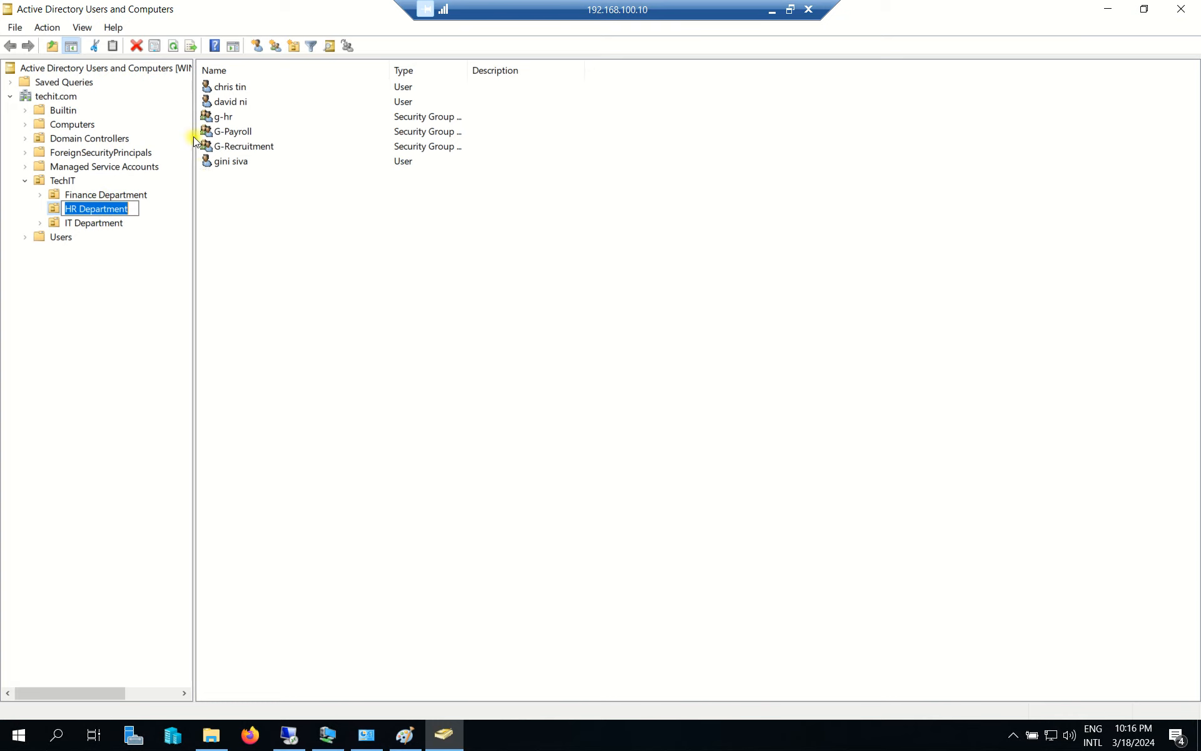
pyautogui.click(233, 107)
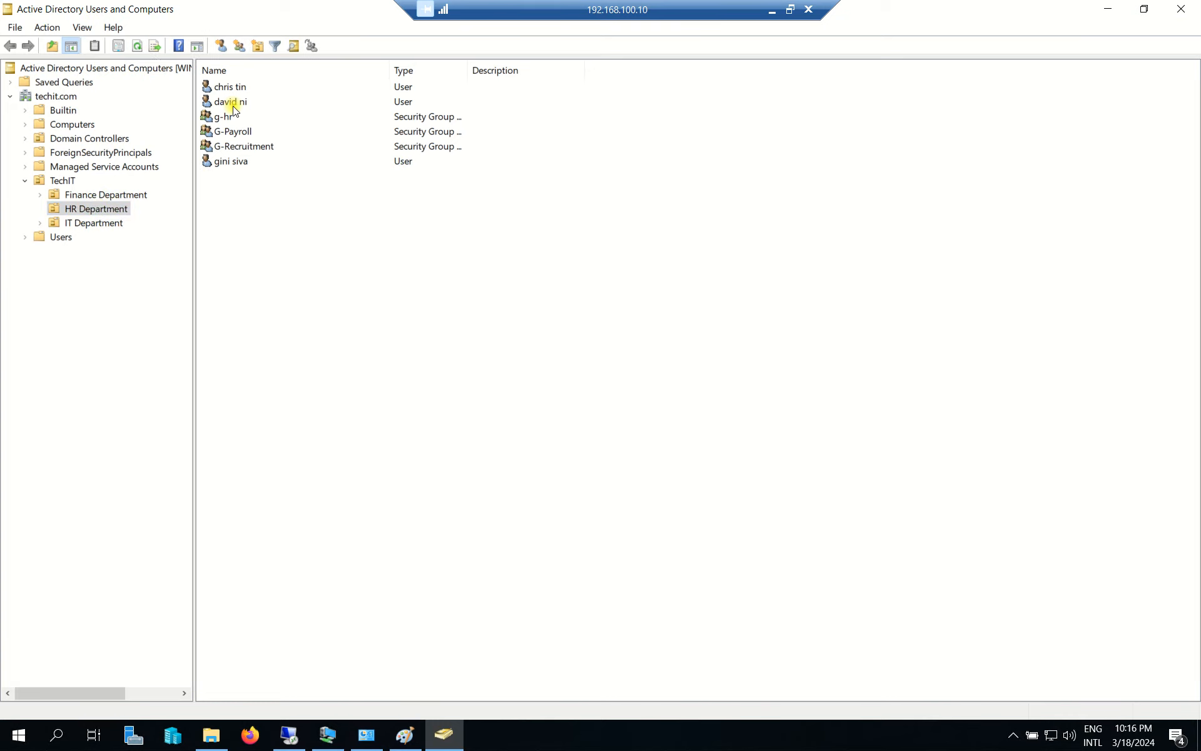
pyautogui.click(244, 163)
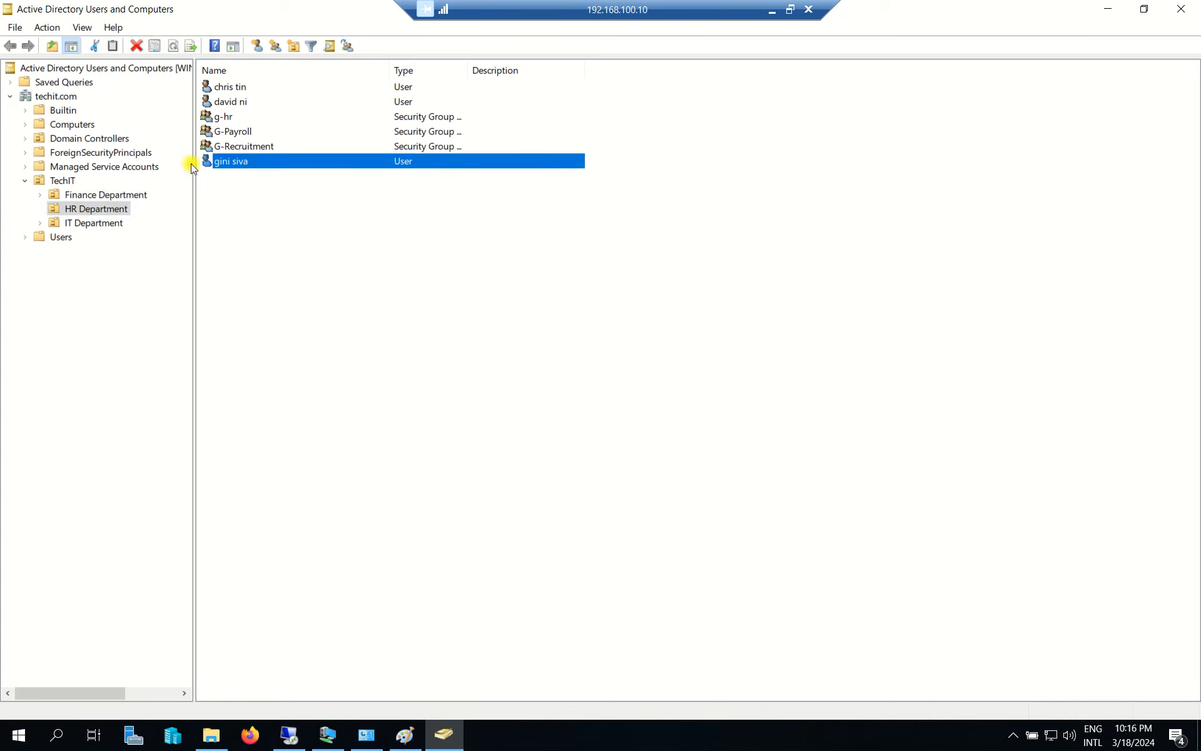
pyautogui.click(104, 212)
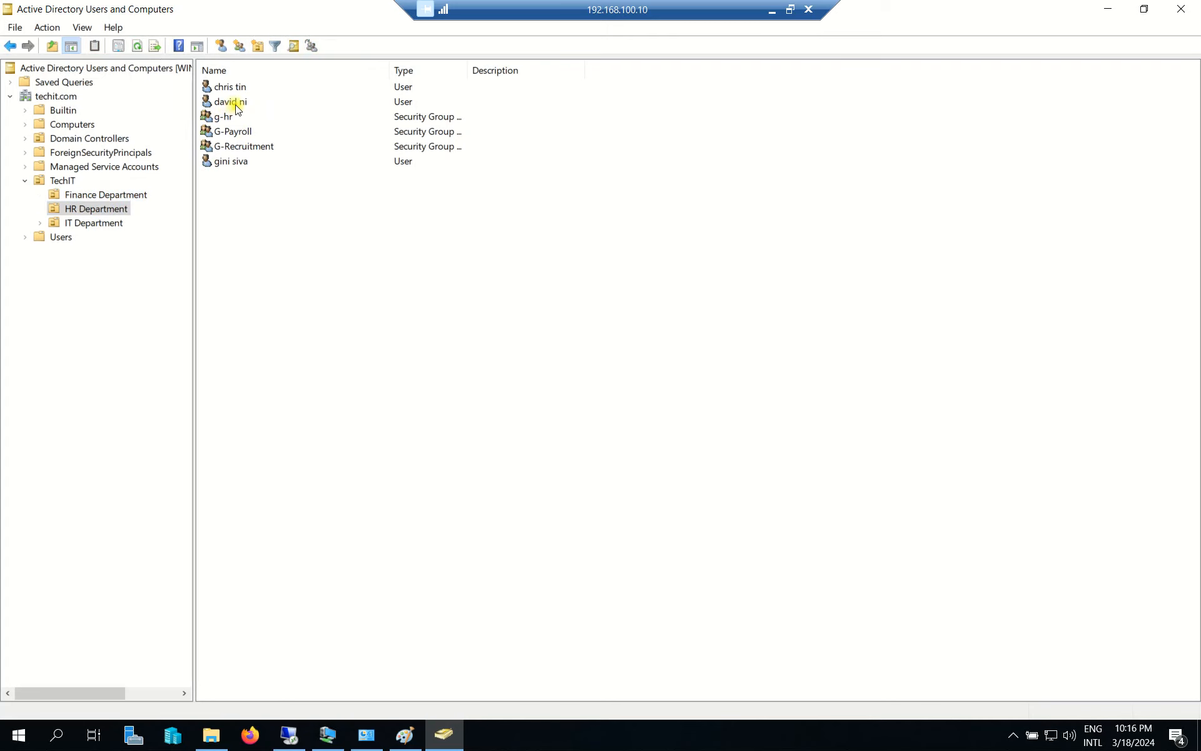
# Close ADUC and sign the Windows 10 client in as another HR domain user with their password.
pyautogui.click(1179, 11)
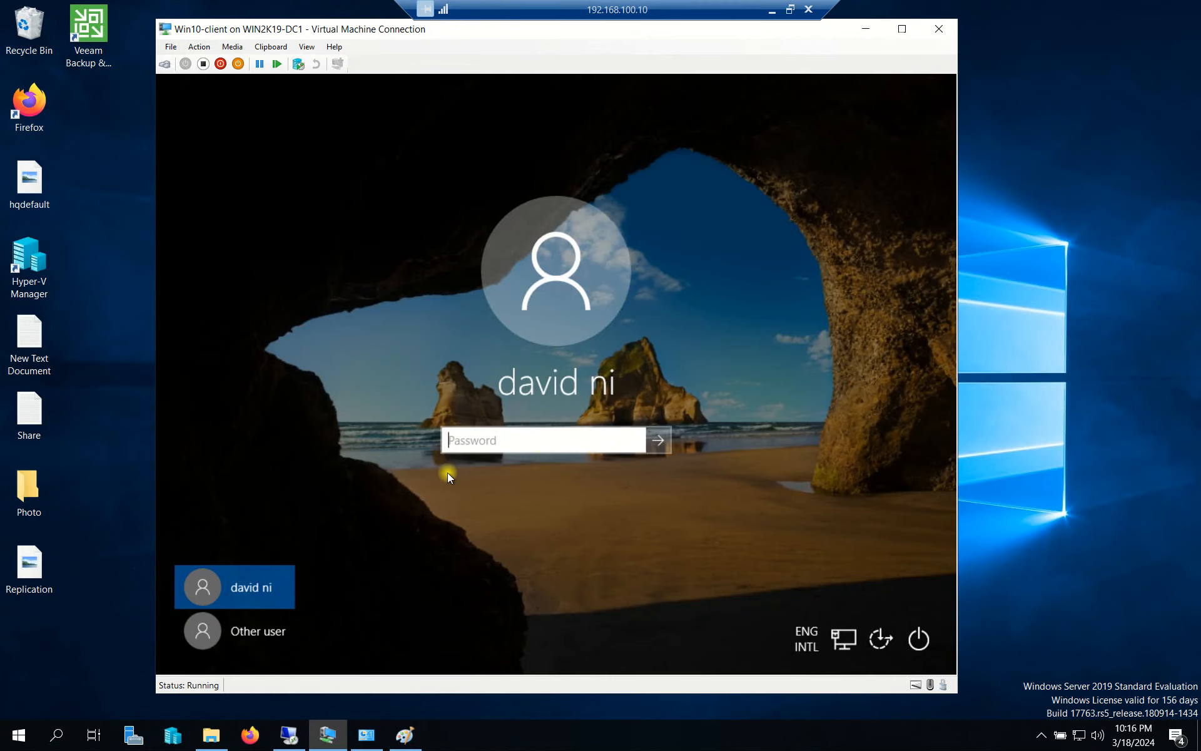
pyautogui.click(265, 633)
pyautogui.click(494, 428)
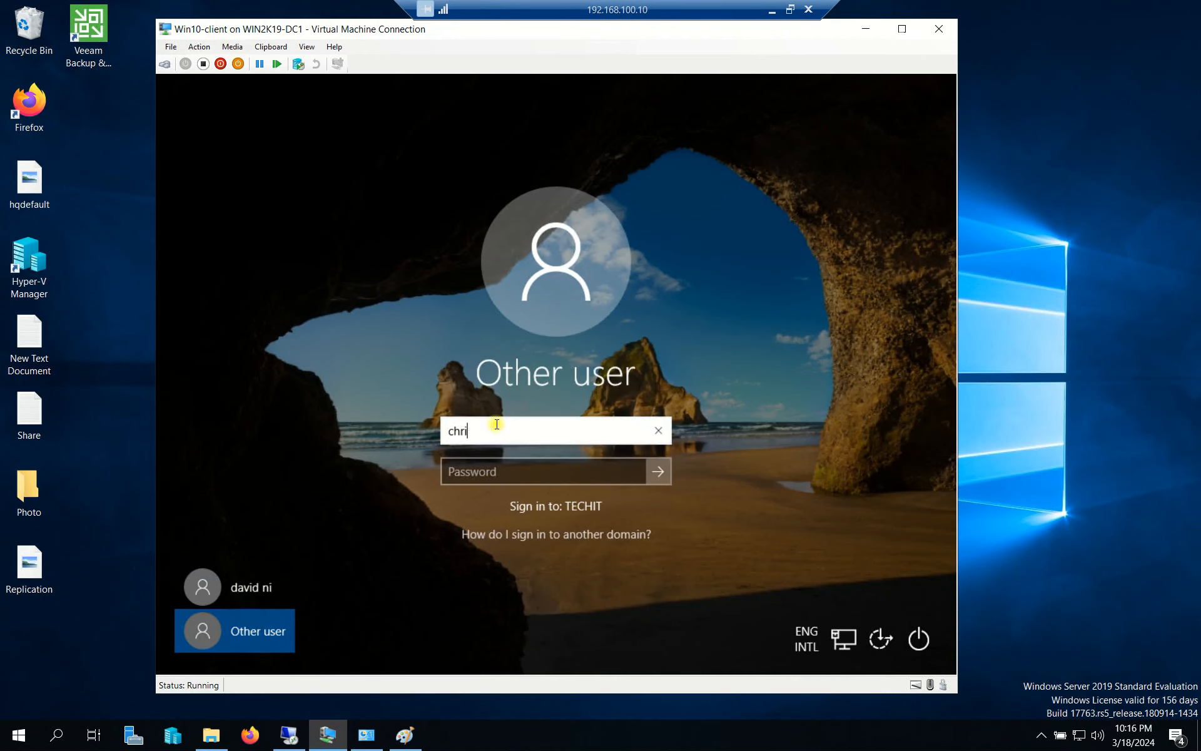
pyautogui.press('Tab')
pyautogui.write('•')
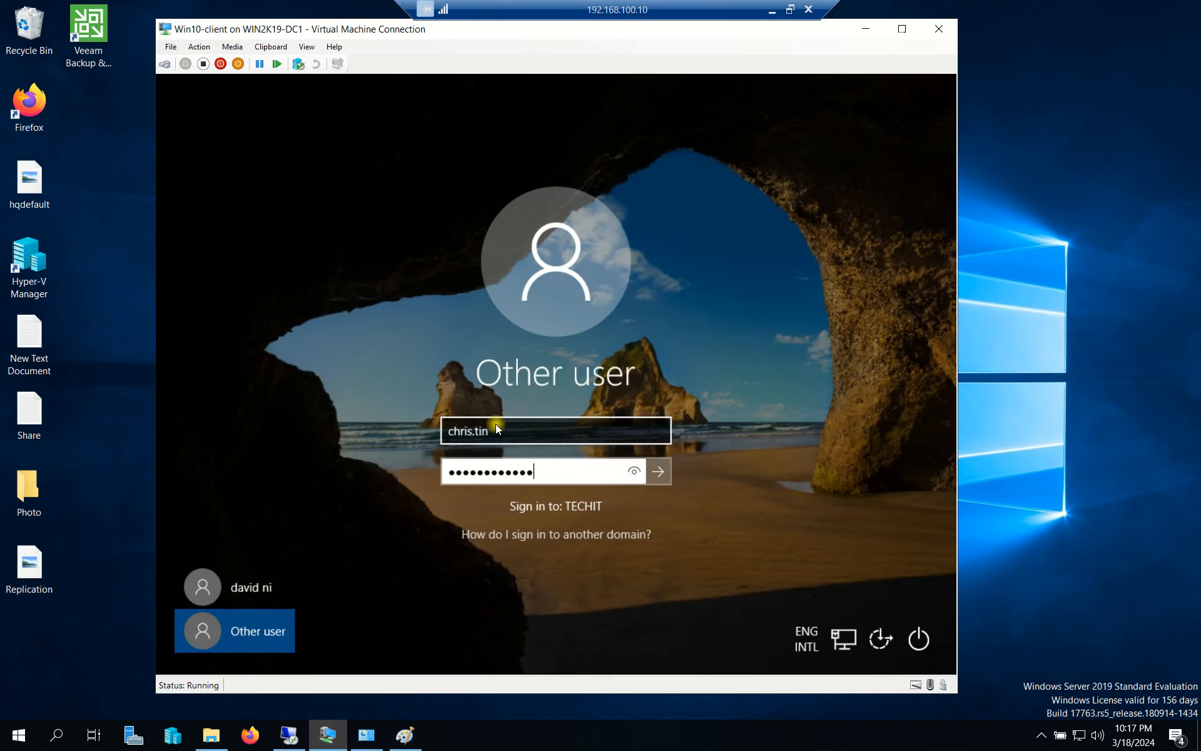
pyautogui.press('Return')
# Reopen Active Directory Users and Computers on the host with dsa.msc.
pyautogui.moveTo(758, 36); pyautogui.dragTo(822, 35)
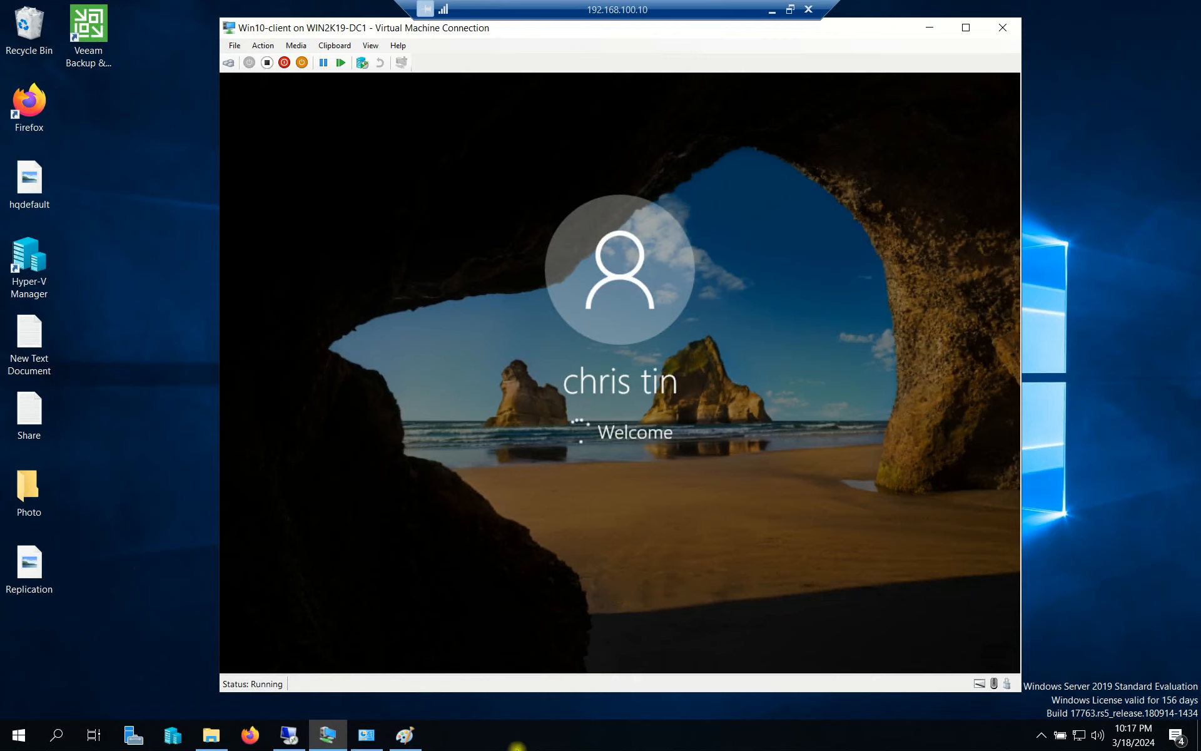
pyautogui.click(162, 508)
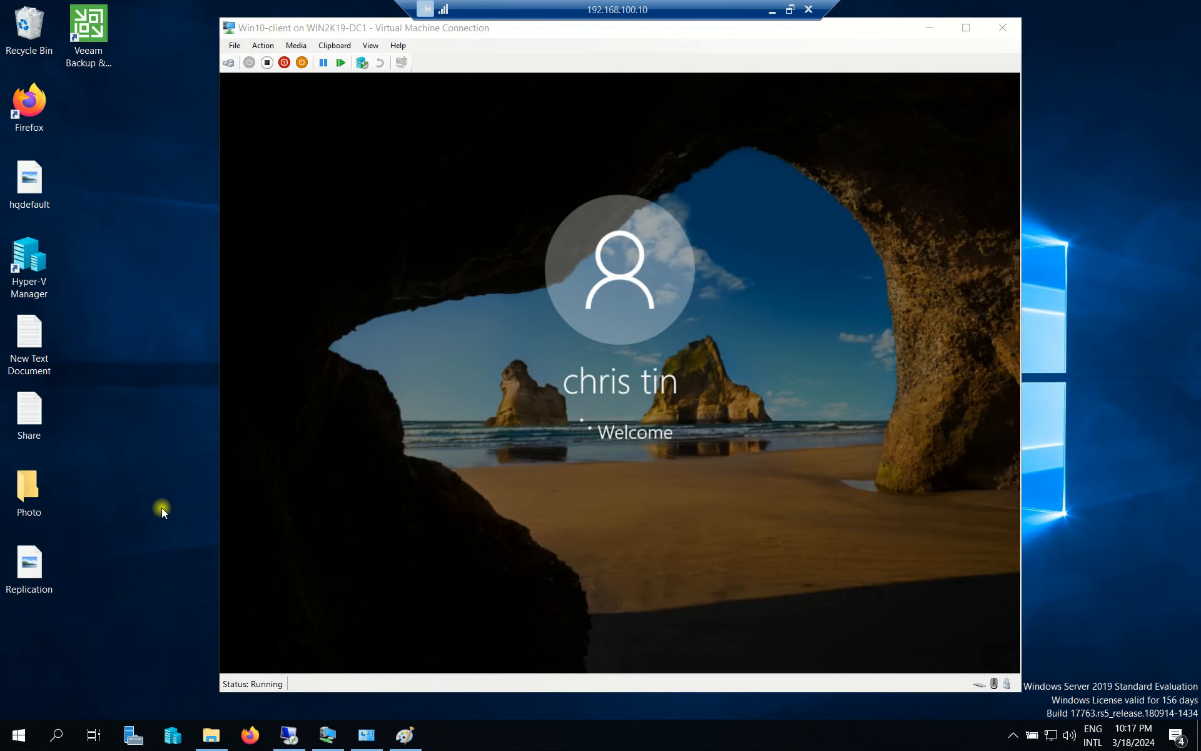
pyautogui.press('super+r')
pyautogui.click(127, 683)
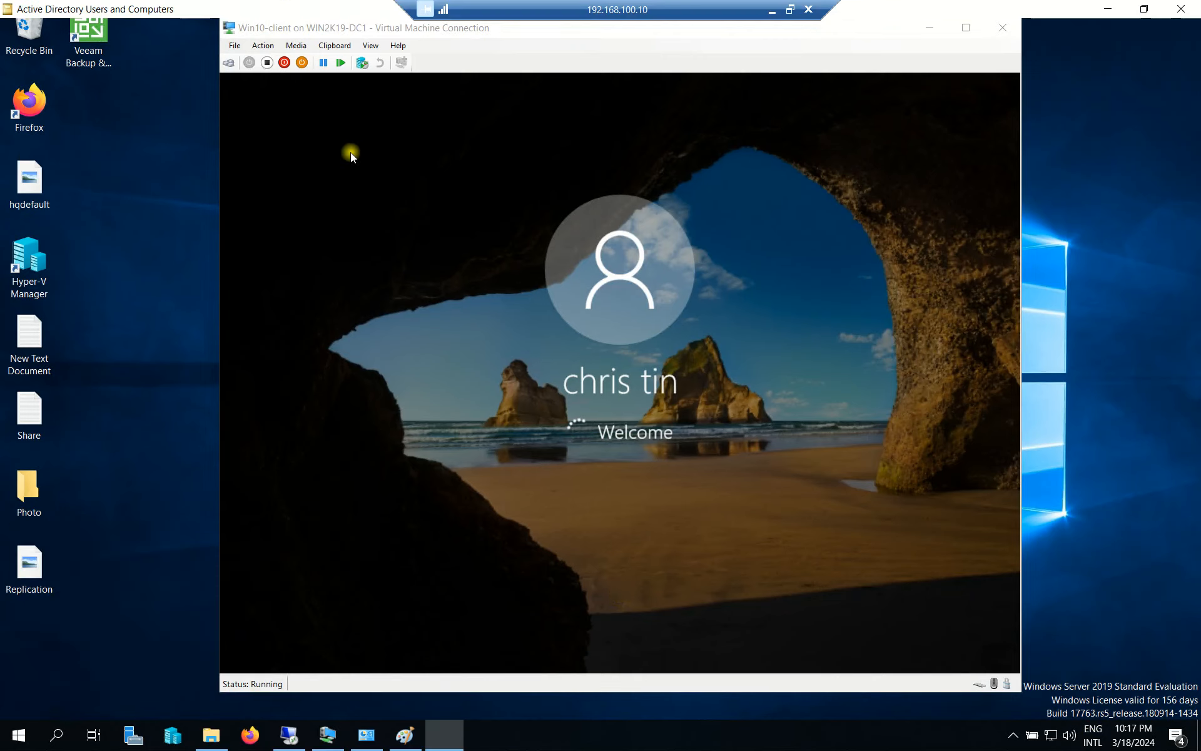
pyautogui.click(224, 105)
pyautogui.rightClick(228, 86)
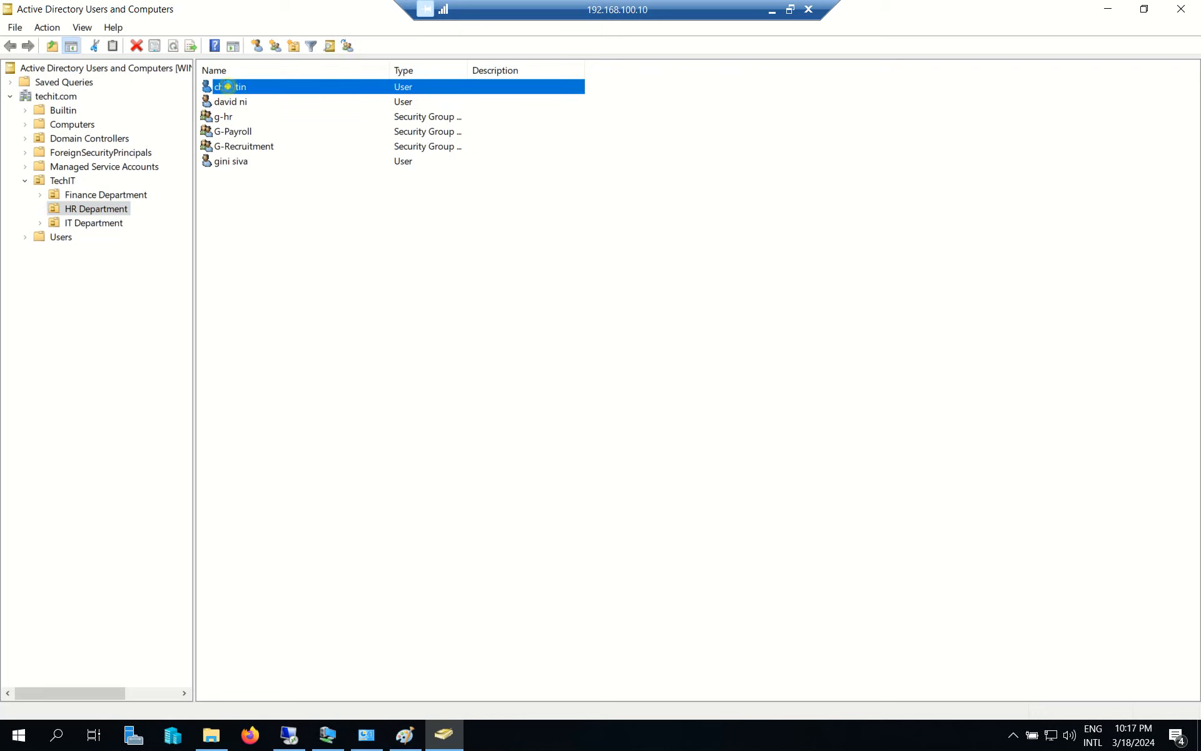
pyautogui.click(298, 303)
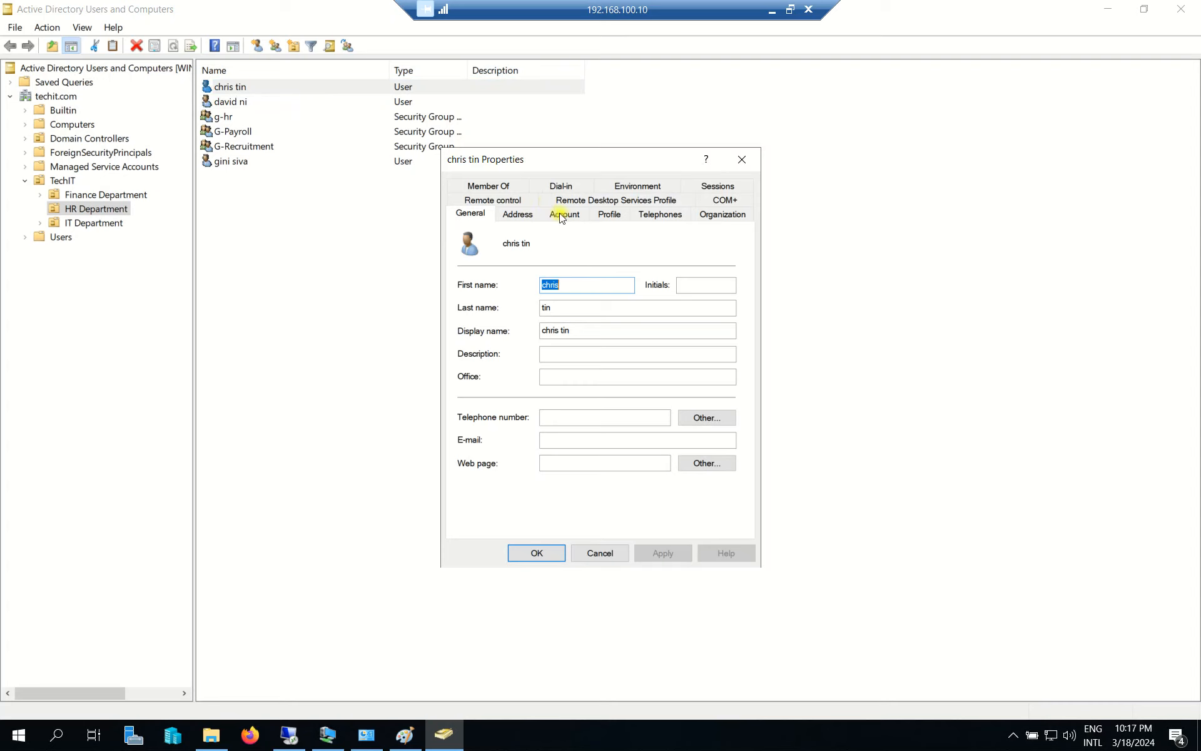
pyautogui.click(502, 186)
pyautogui.click(515, 286)
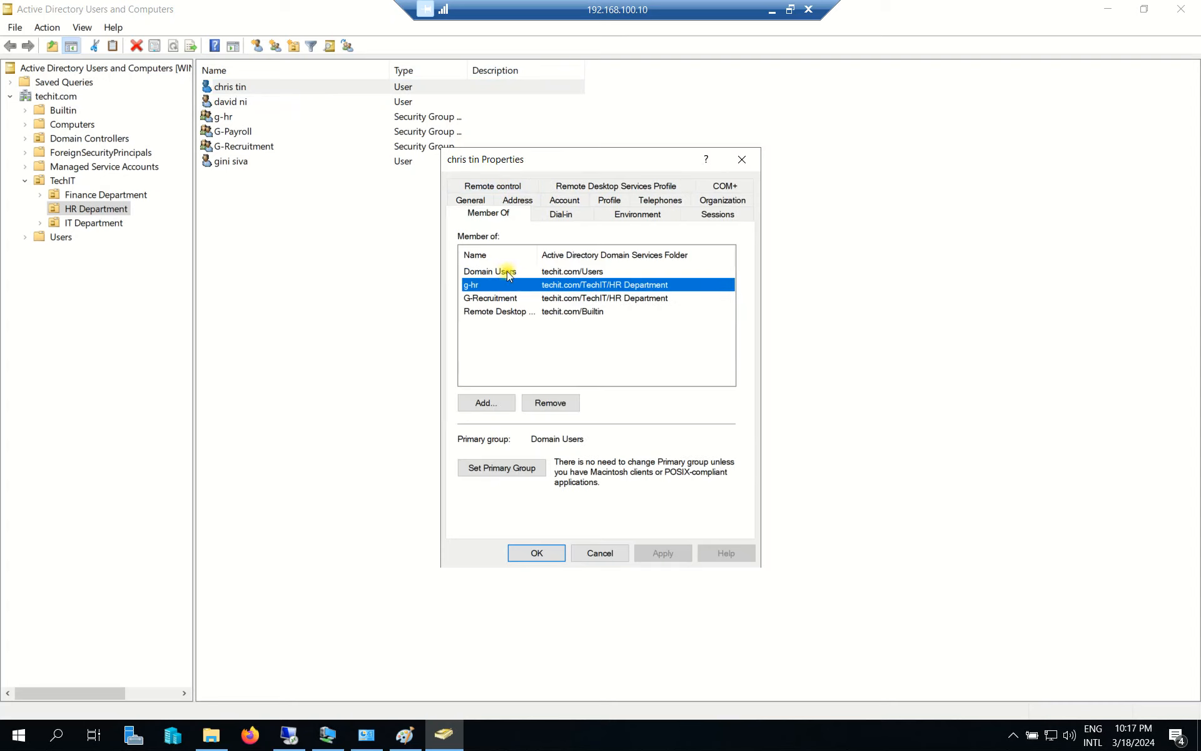
pyautogui.click(486, 297)
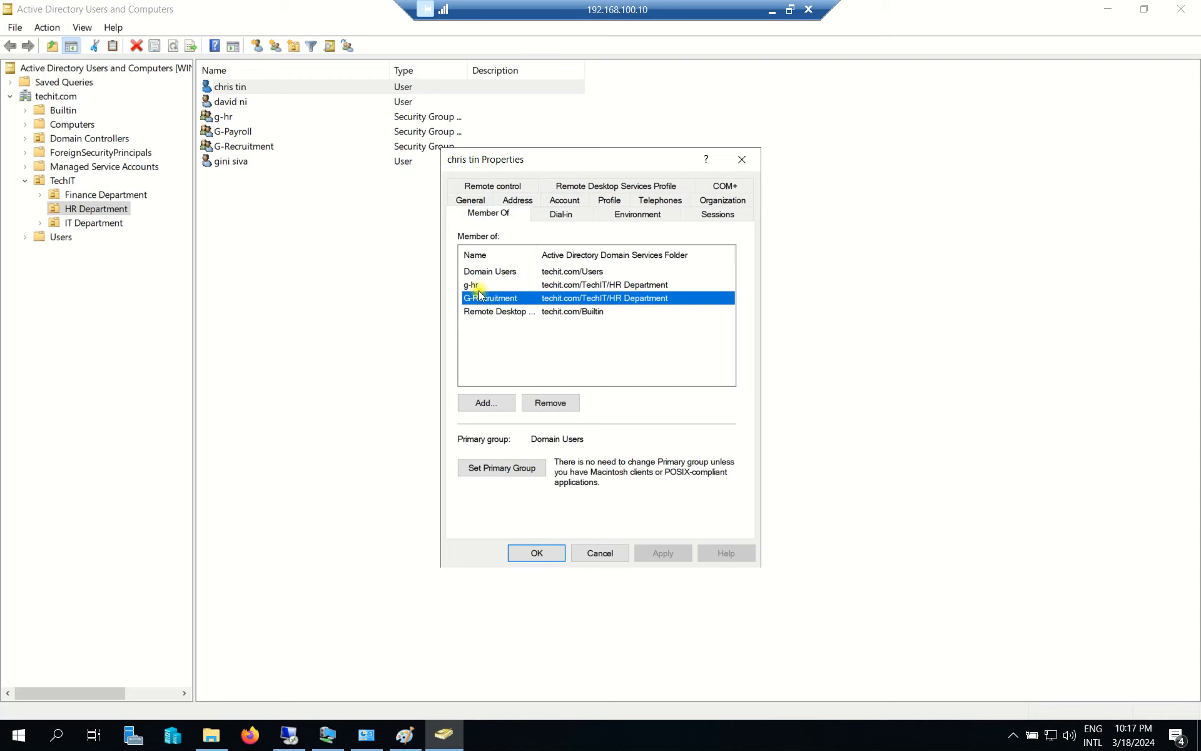
pyautogui.click(478, 287)
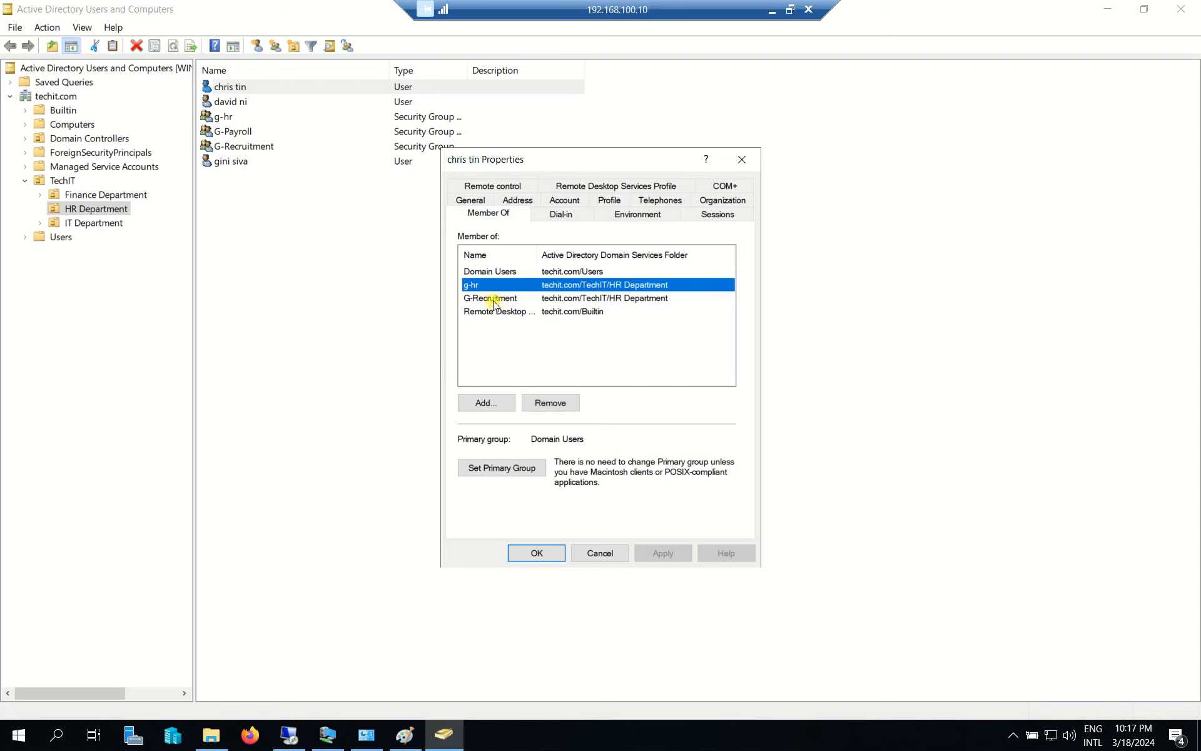
pyautogui.click(466, 298)
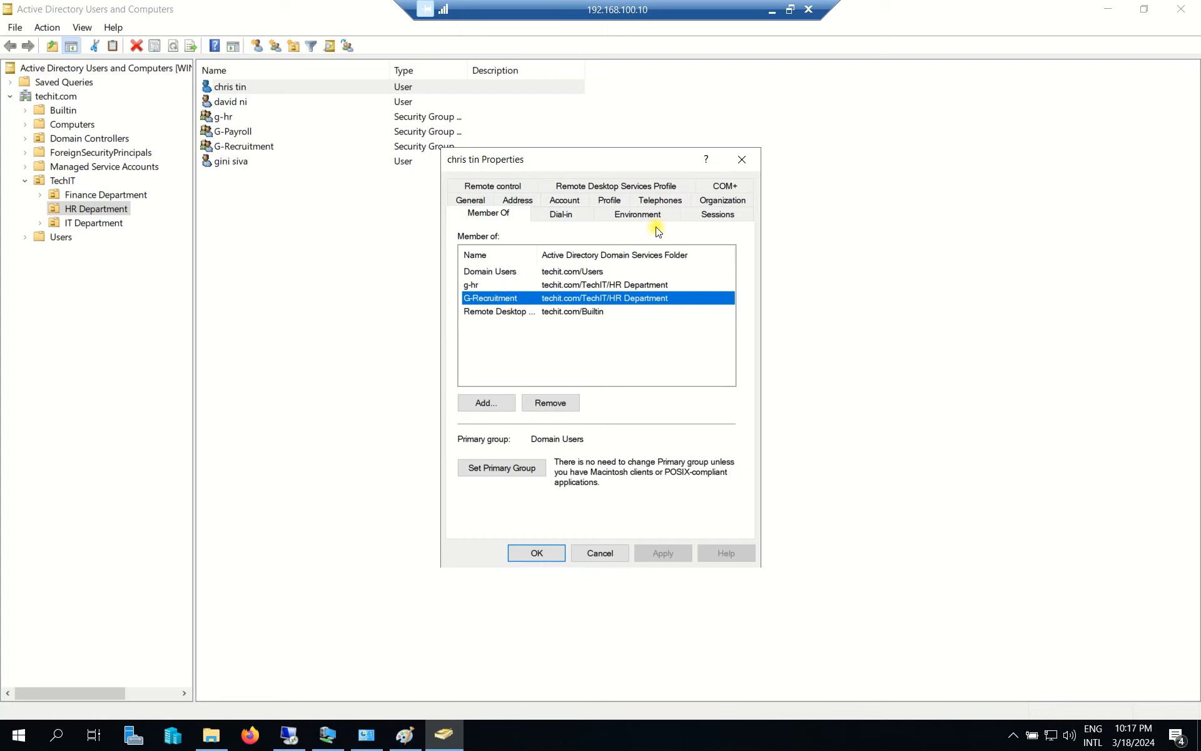
pyautogui.click(742, 160)
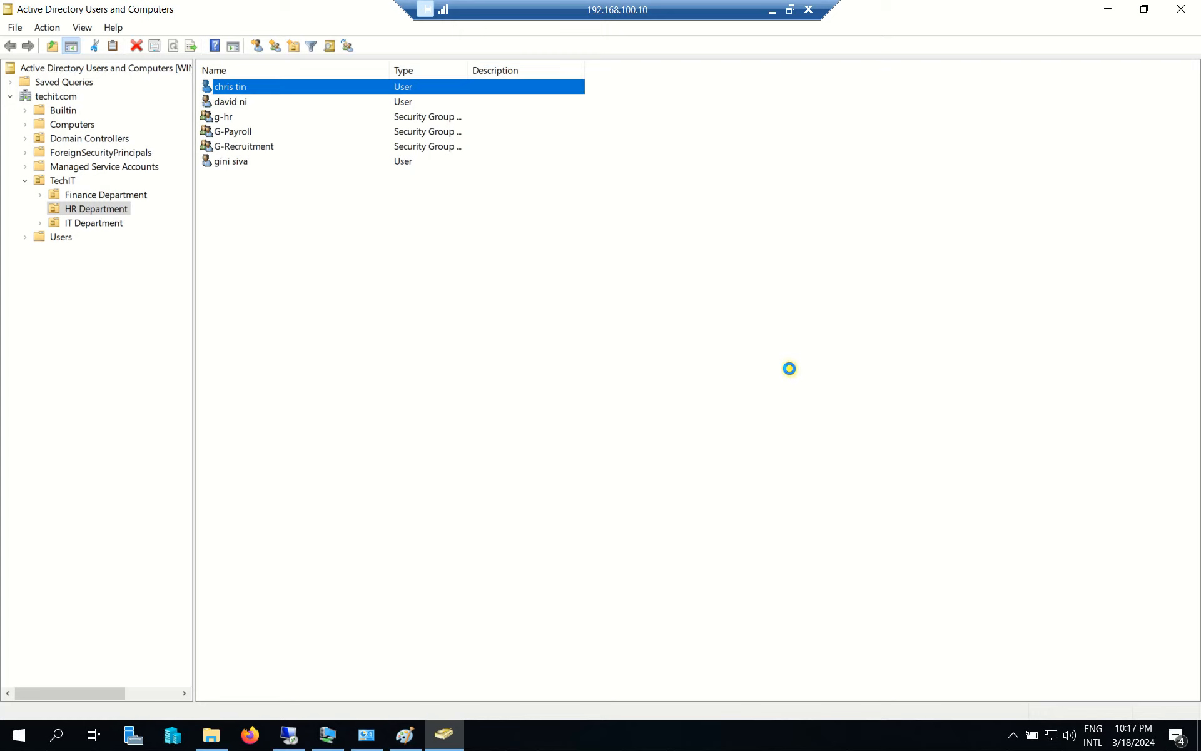
pyautogui.click(787, 369)
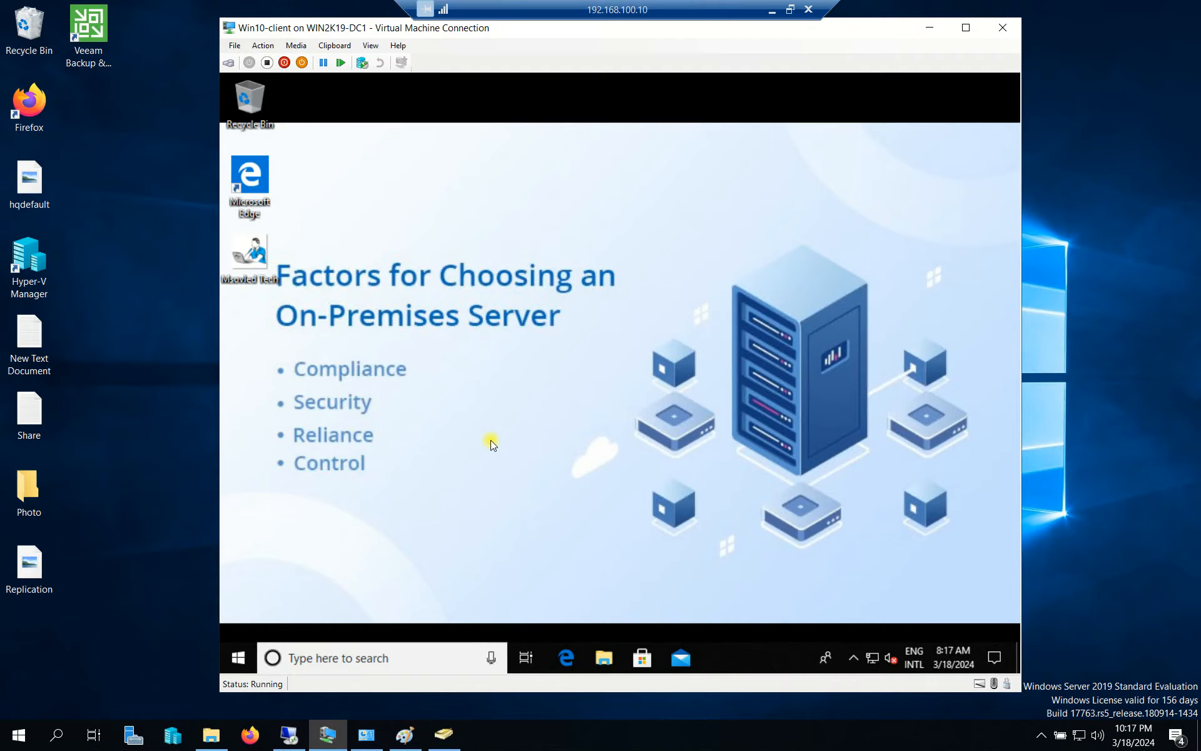
# Open the Recruitment folder on the client's mapped HR Department drive.
pyautogui.click(604, 658)
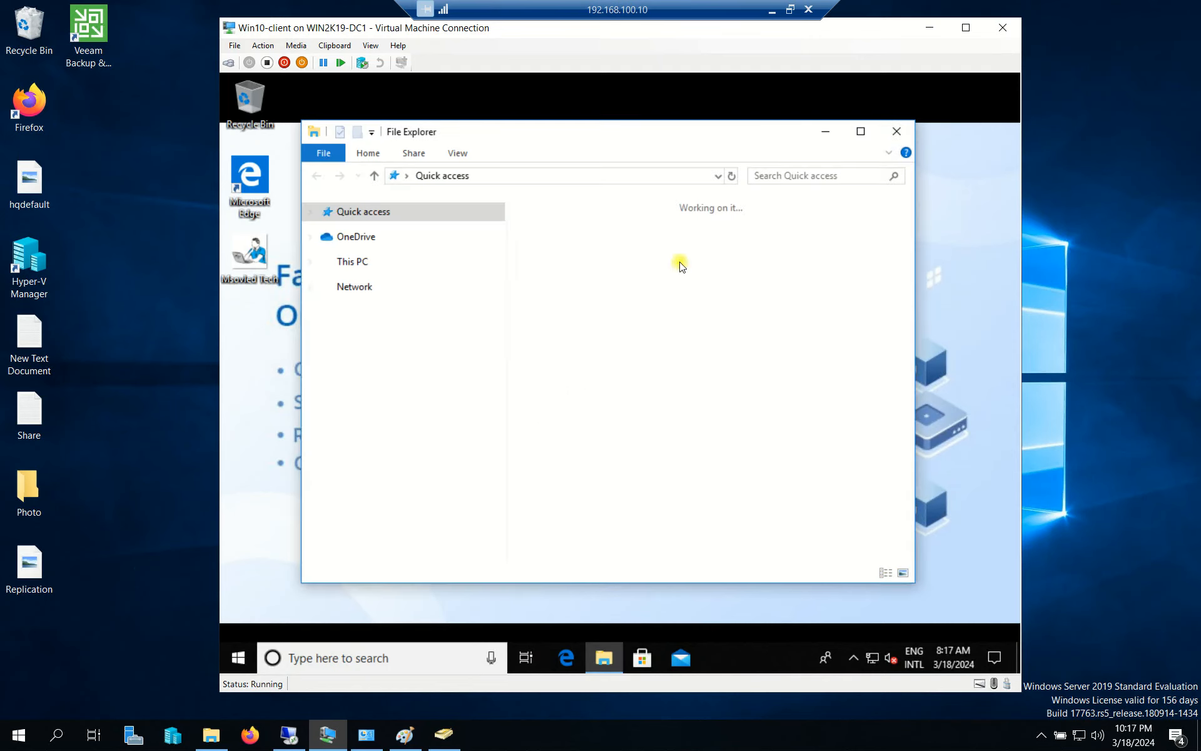
pyautogui.scroll(-1, 398, 537)
pyautogui.click(398, 536)
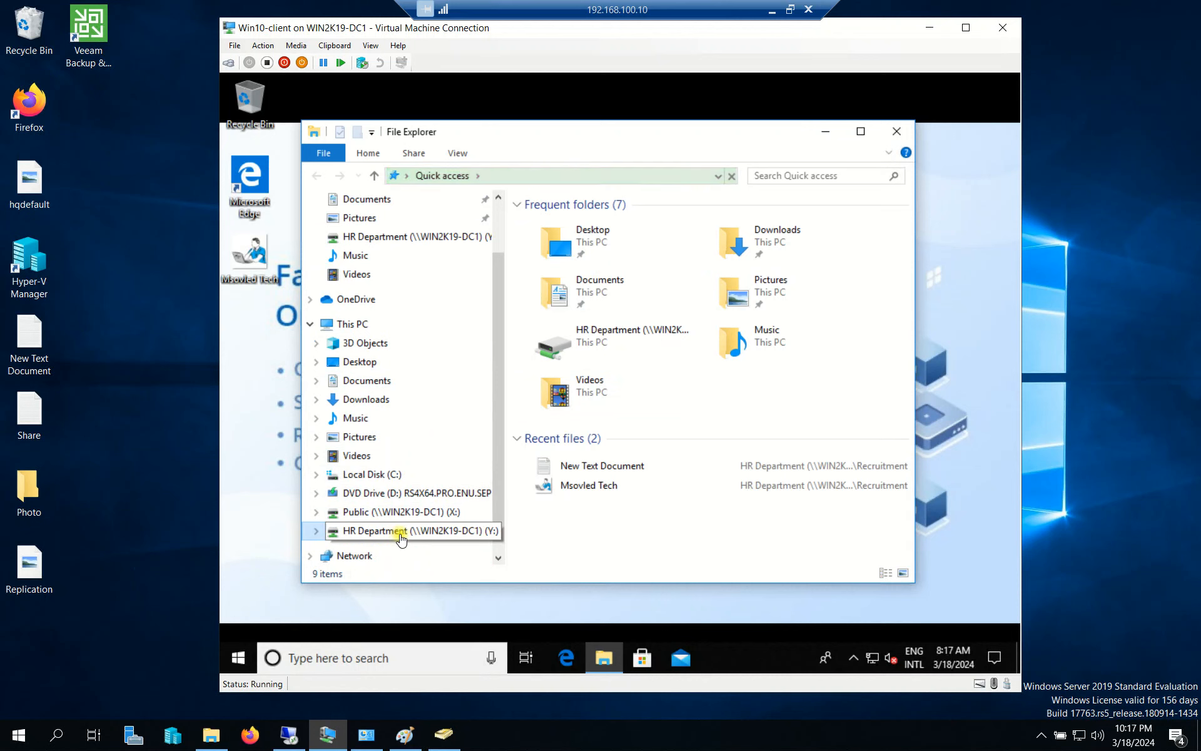
pyautogui.click(563, 223)
pyautogui.press('Return')
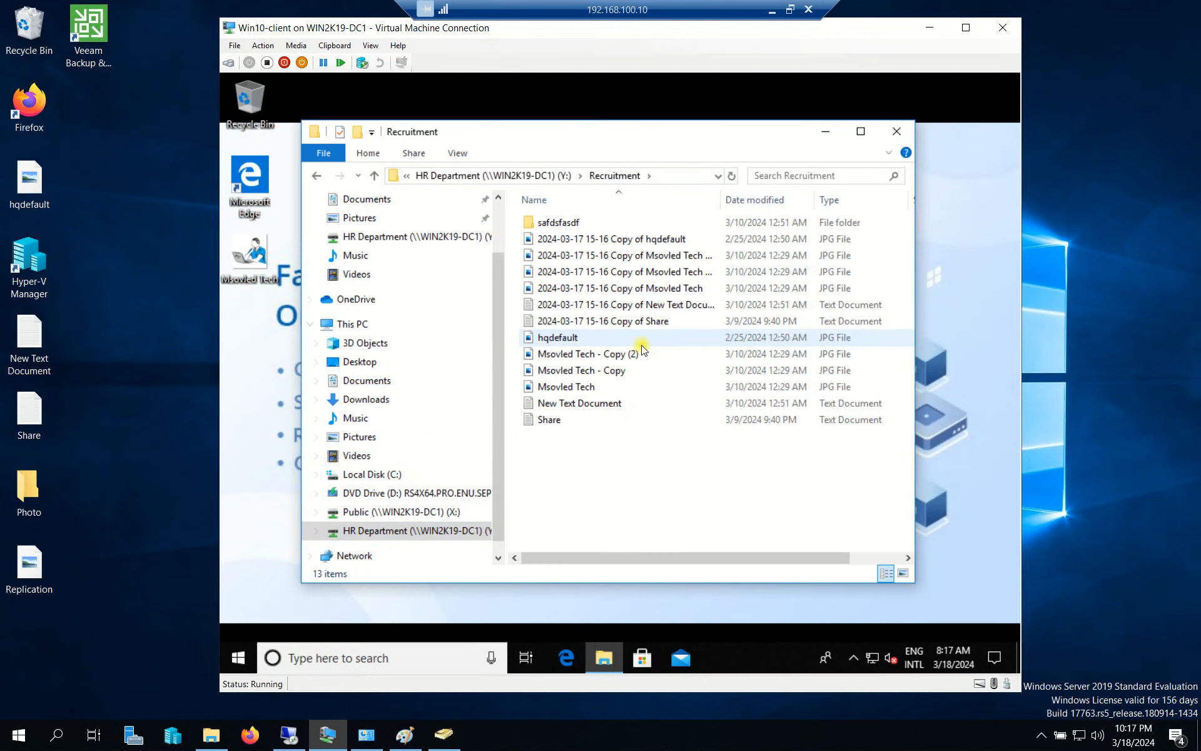
pyautogui.click(316, 175)
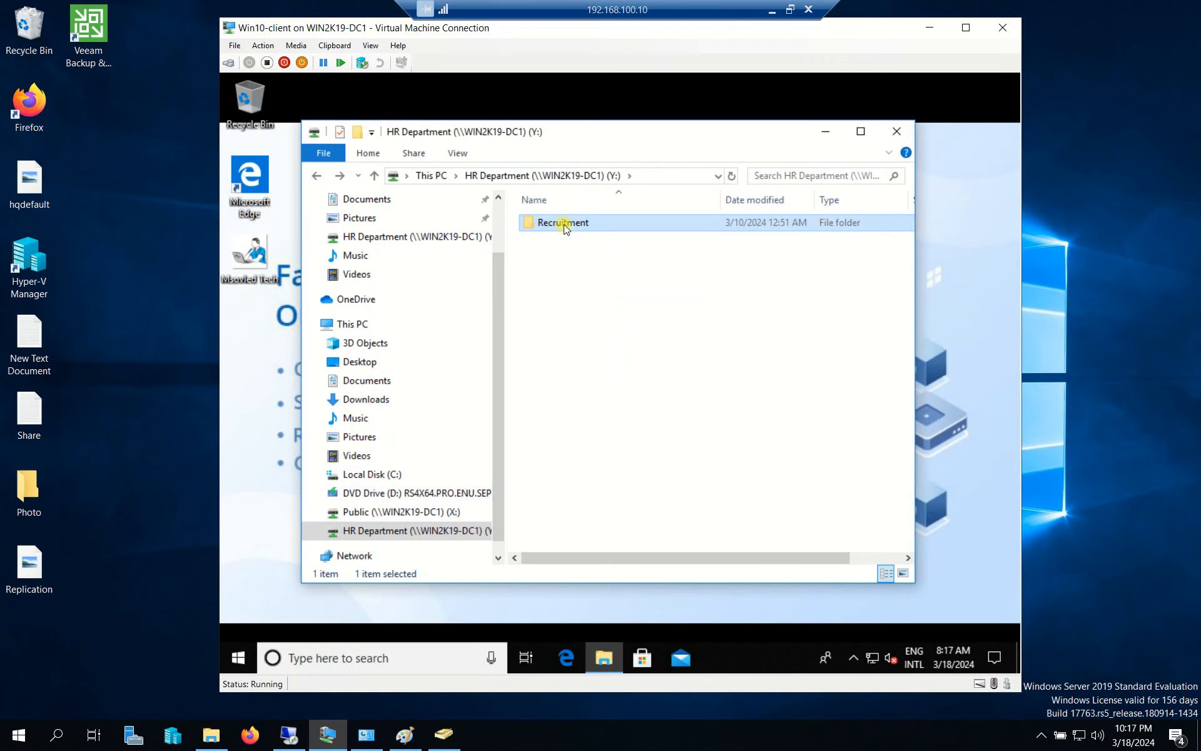
pyautogui.doubleClick(565, 224)
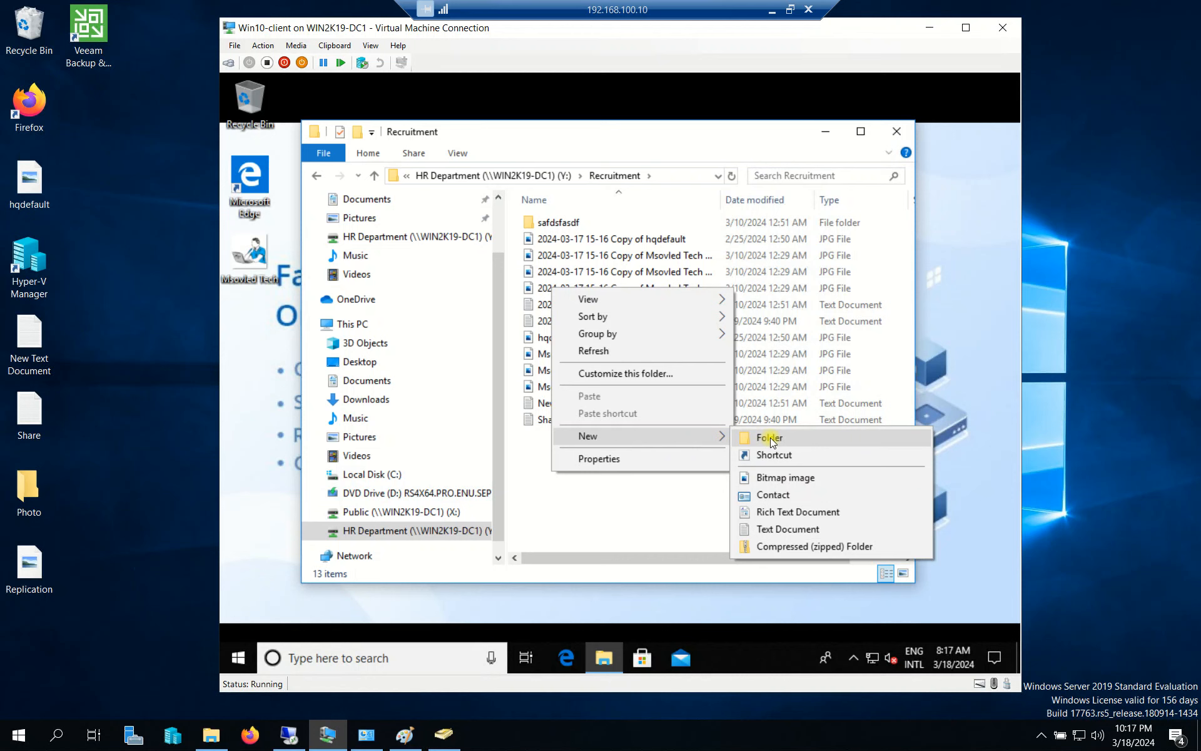
# Create a new folder named CV_001 in Recruitment.
pyautogui.click(770, 437)
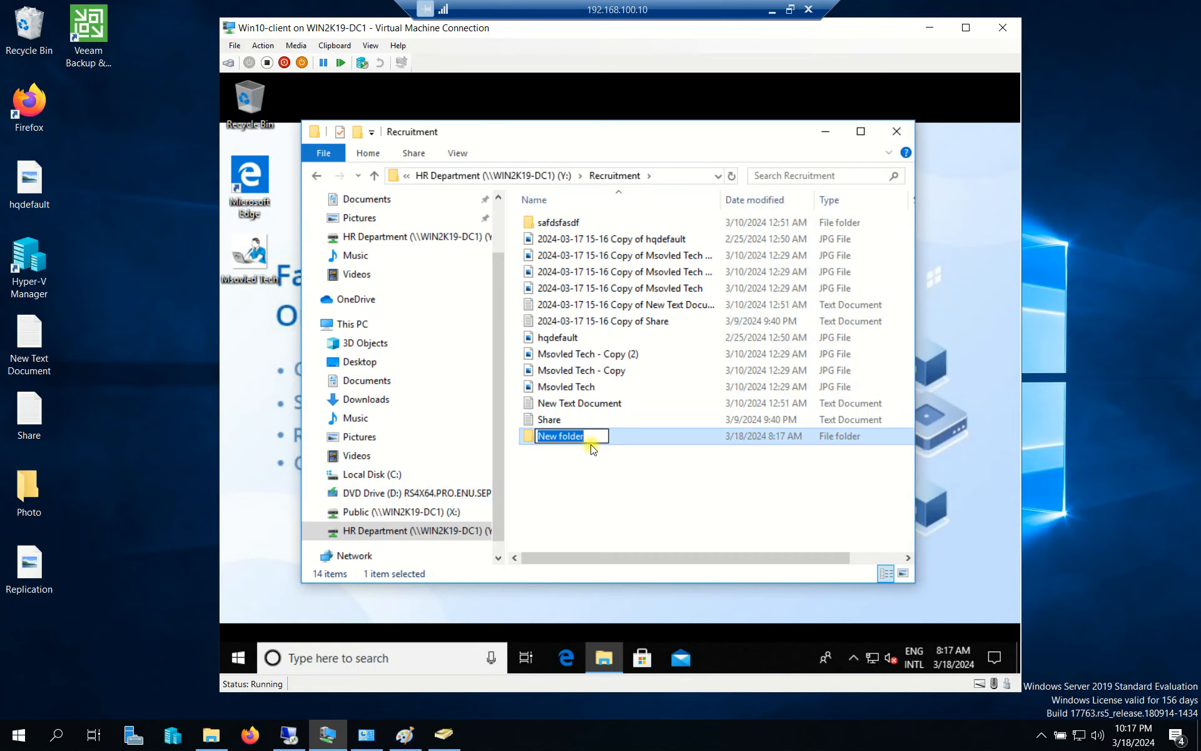
pyautogui.write('CV_001')
pyautogui.press('Return')
pyautogui.click(557, 463)
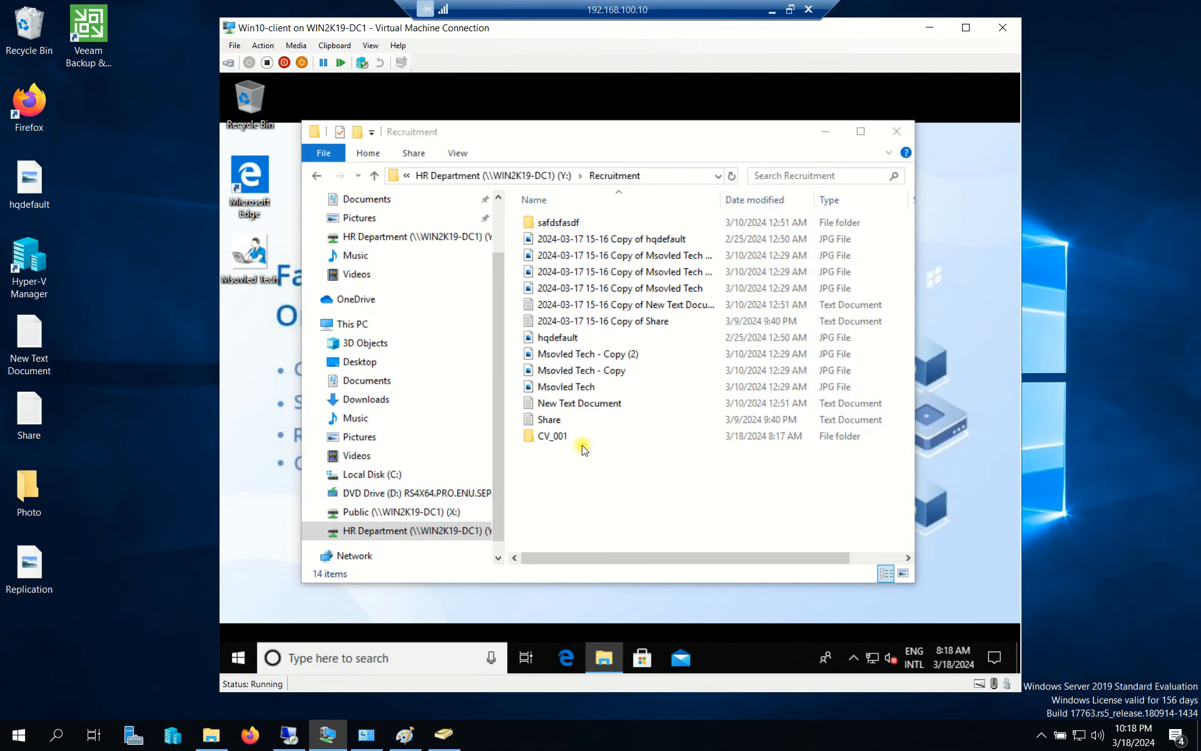
# Add a copy renamed CV_002, then close Explorer and minimise the client VM.
pyautogui.press('F2')
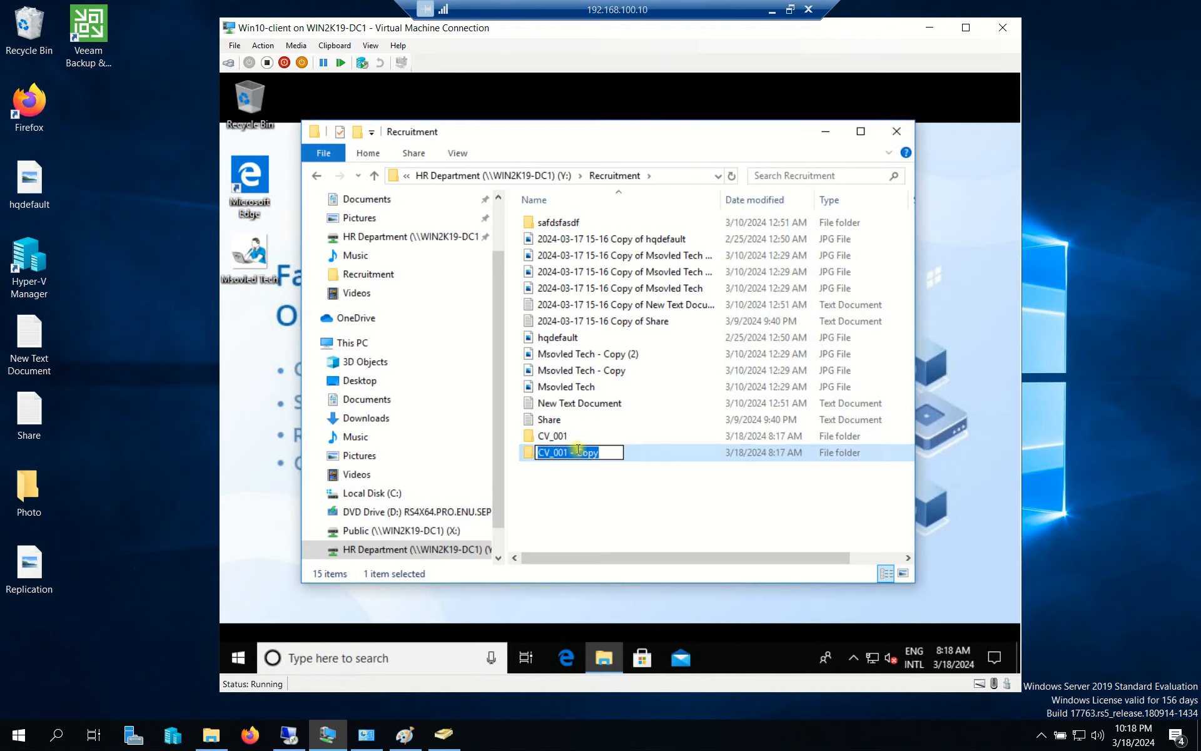
pyautogui.press('End')
pyautogui.press('BackSpace')
pyautogui.press('BackSpace')
pyautogui.press('BackSpace')
pyautogui.press('BackSpace')
pyautogui.press('BackSpace')
pyautogui.press('BackSpace')
pyautogui.press('BackSpace')
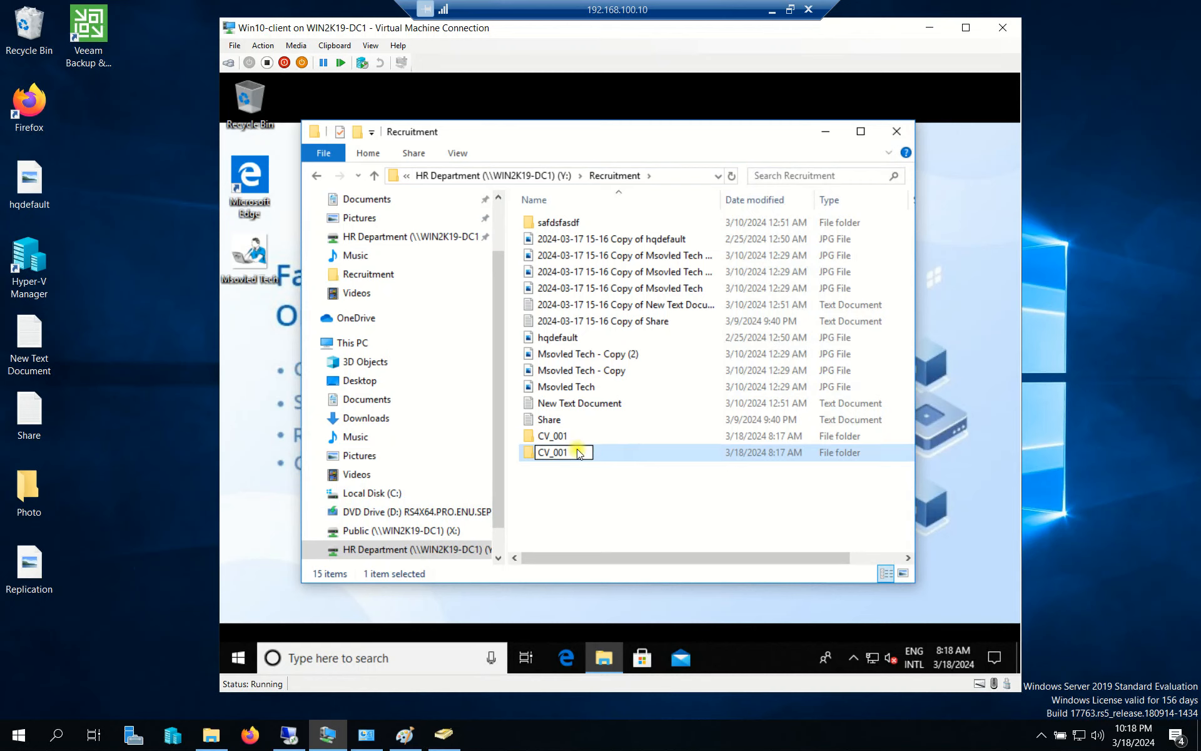
pyautogui.press('BackSpace')
pyautogui.write('2')
pyautogui.click(685, 514)
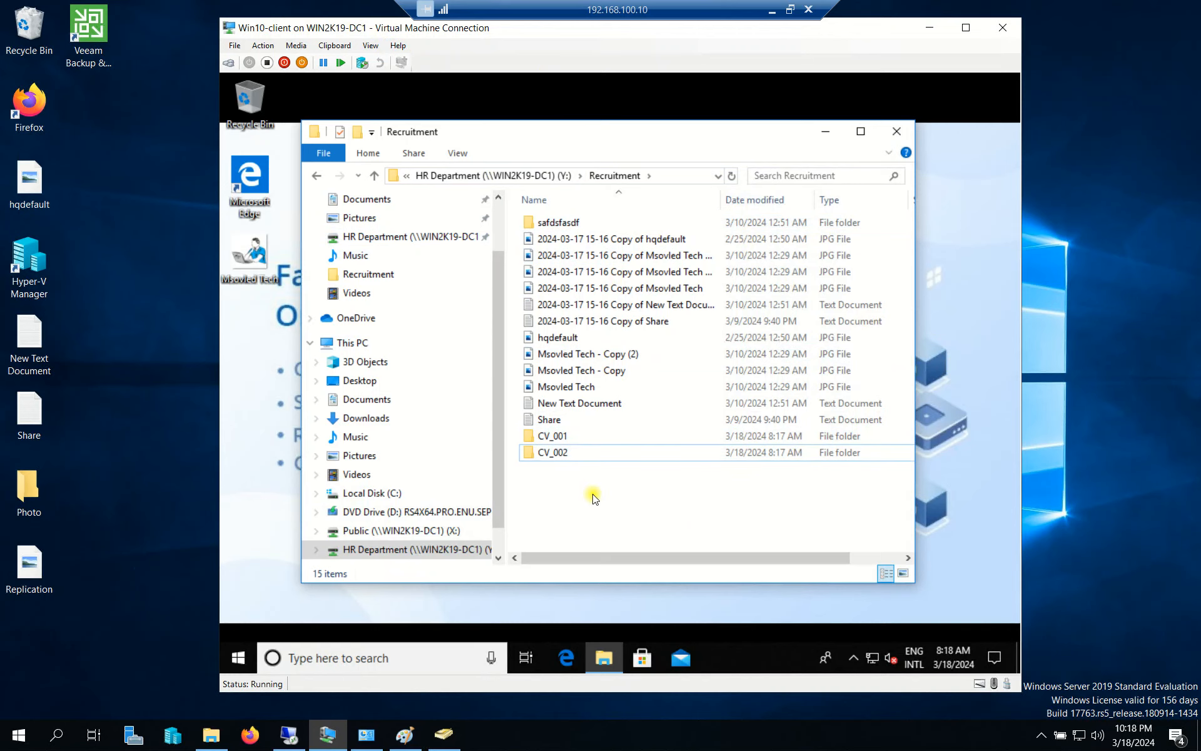
pyautogui.click(897, 130)
pyautogui.click(929, 27)
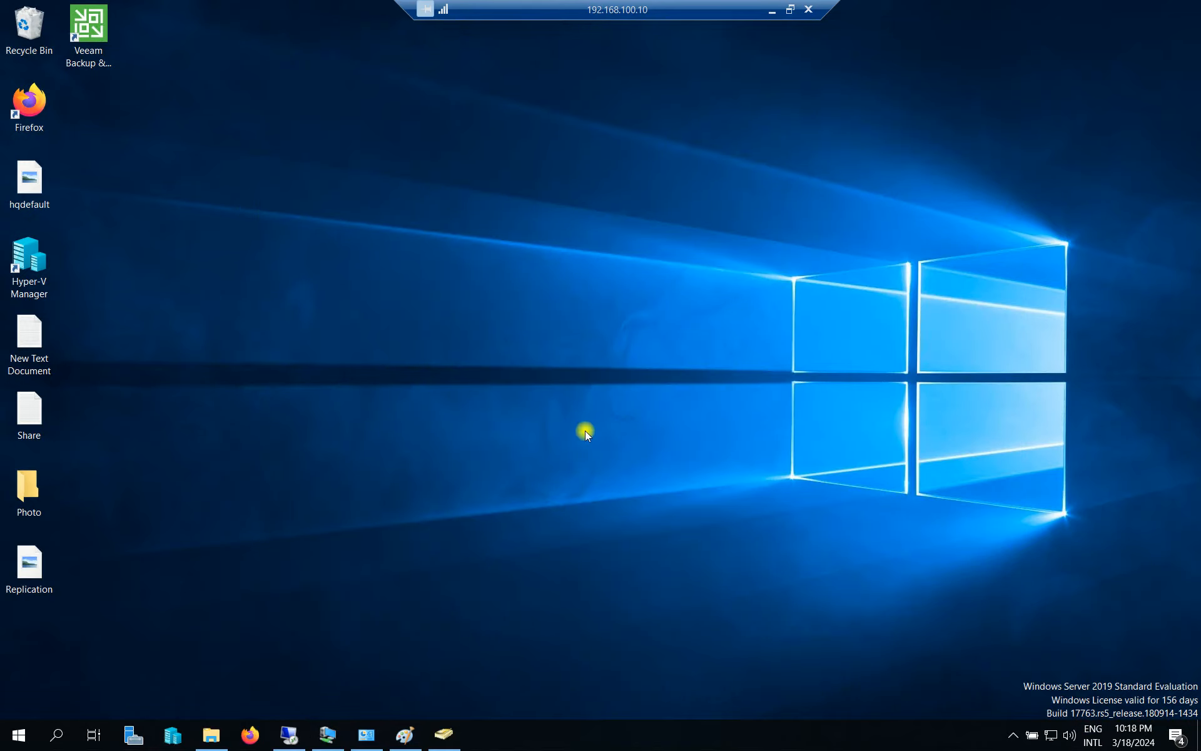
# Check DC1's DATA (E:) > The Msovled Tech > HR Department > Recruitment holds CV_001 and CV_002, then minimise.
pyautogui.click(211, 735)
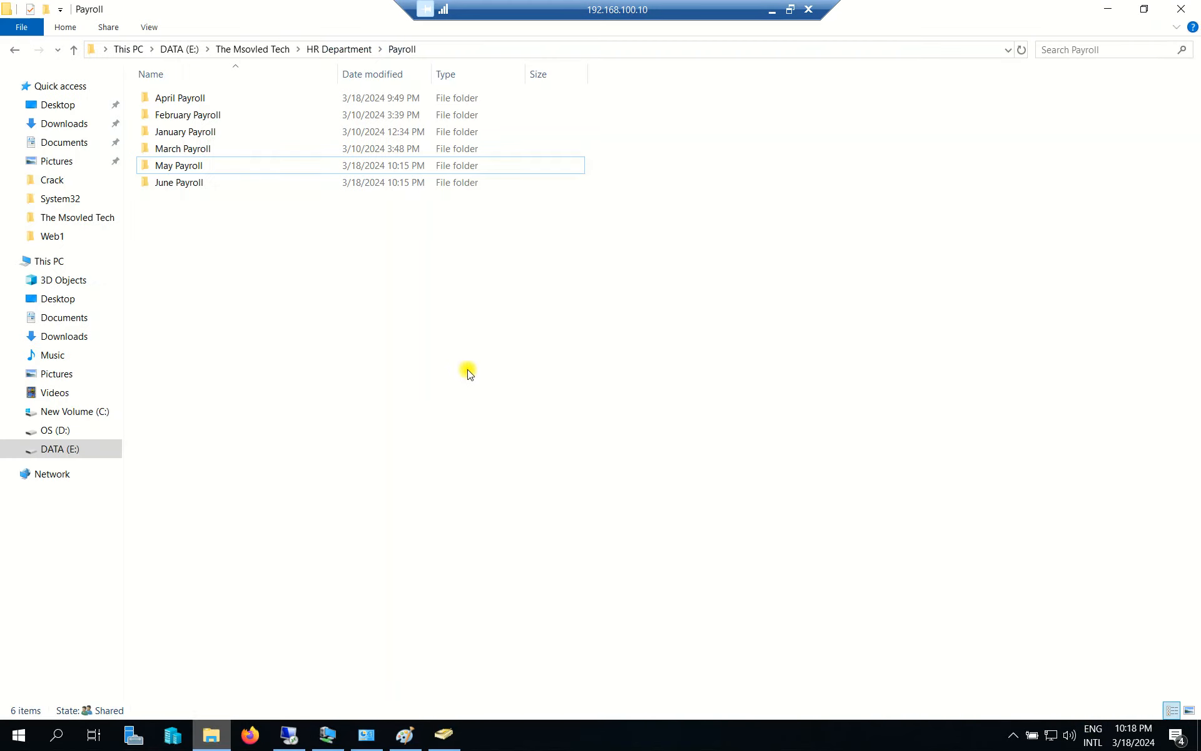
pyautogui.click(75, 449)
pyautogui.click(182, 253)
pyautogui.doubleClick(181, 253)
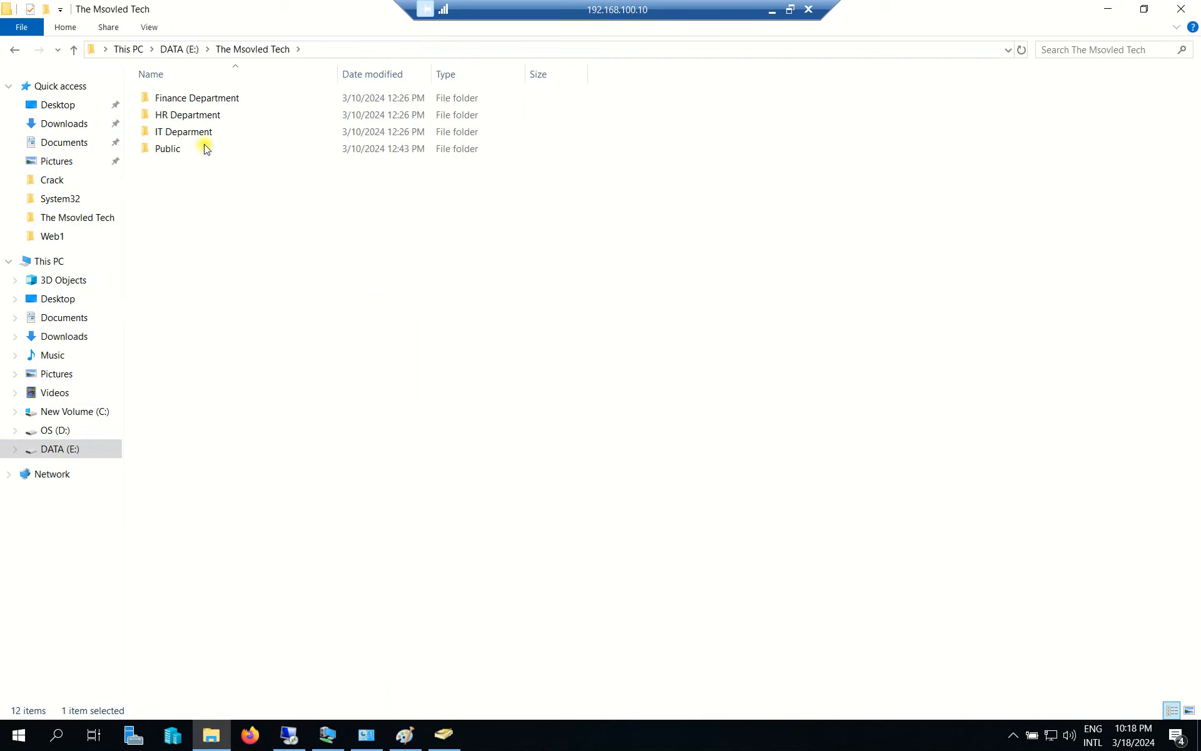
pyautogui.doubleClick(196, 114)
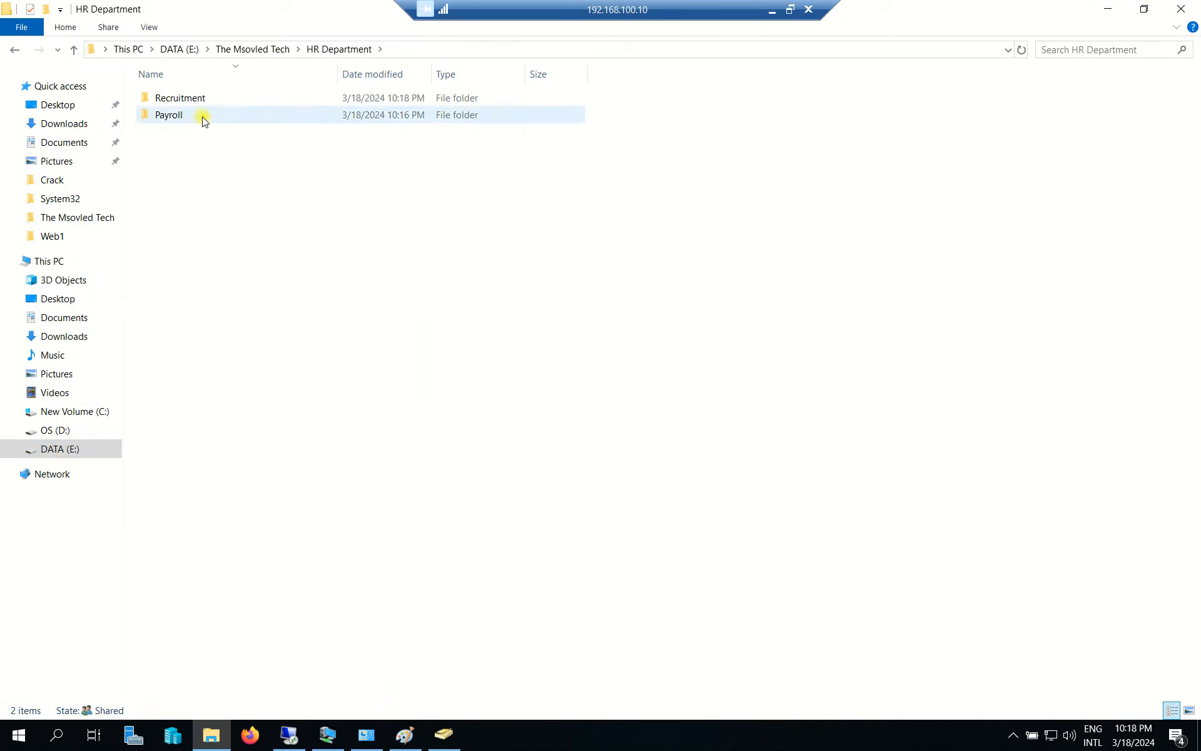
pyautogui.doubleClick(201, 97)
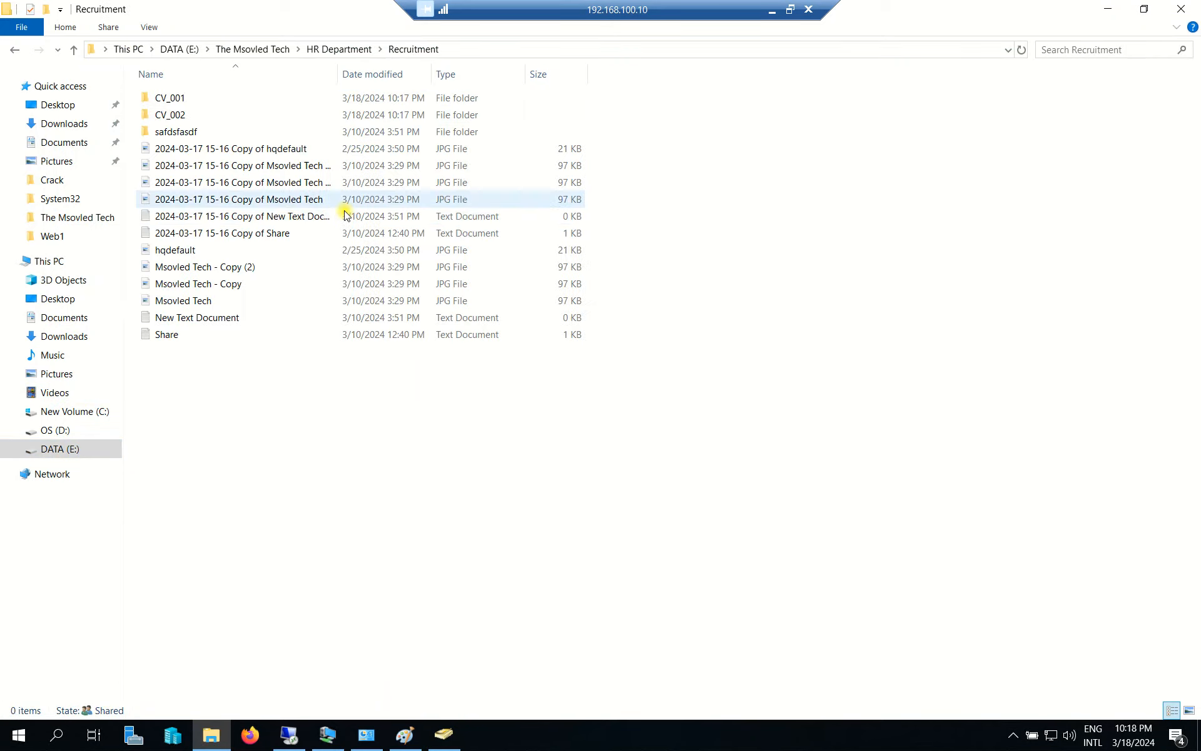
pyautogui.click(190, 100)
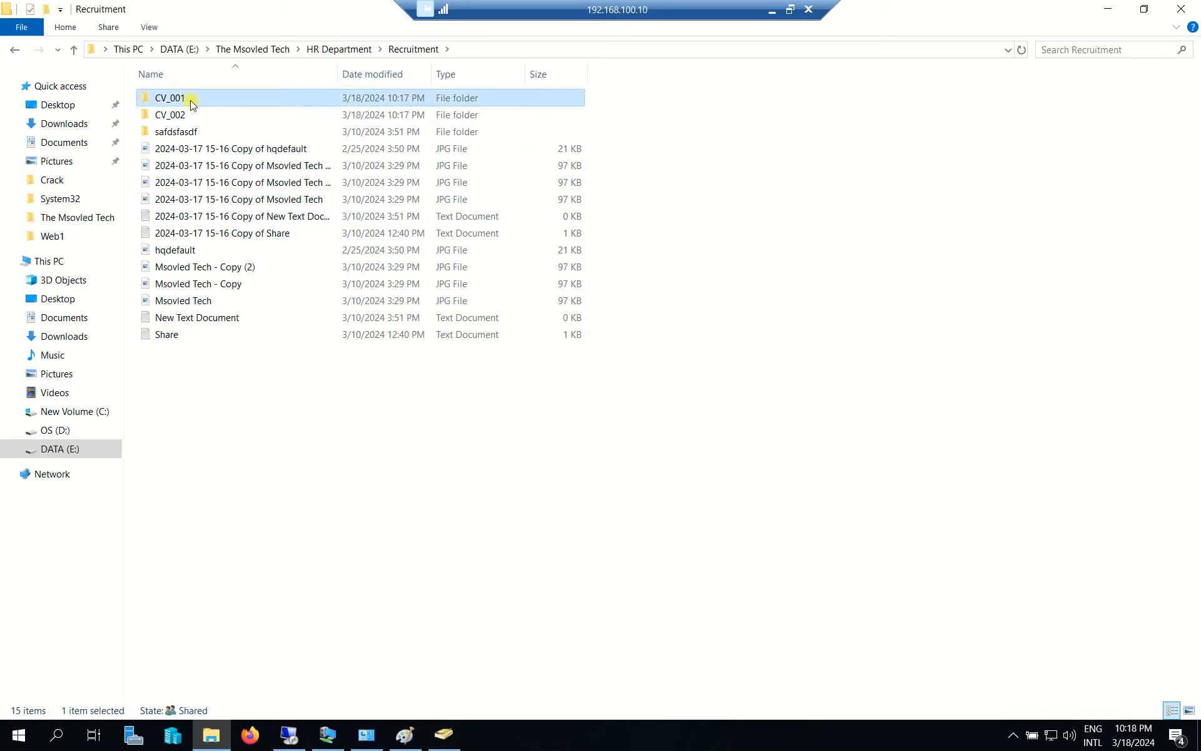
pyautogui.click(186, 118)
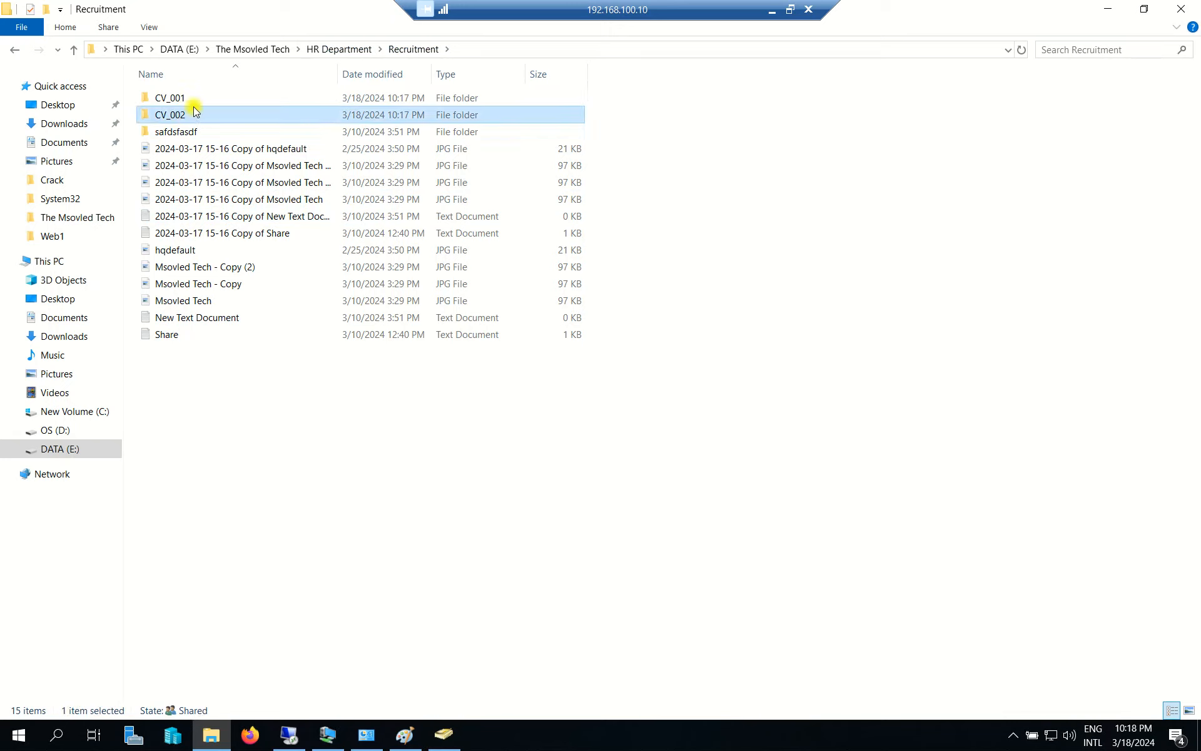
pyautogui.click(1158, 85)
pyautogui.click(1109, 9)
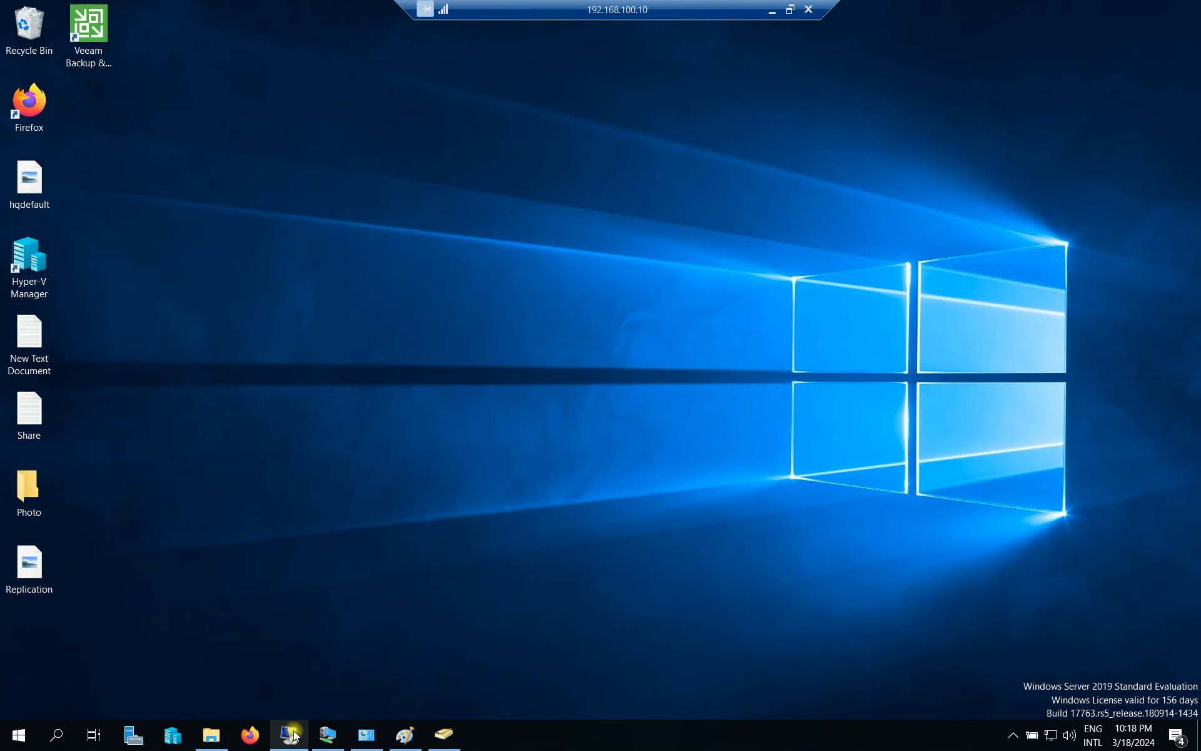
# Bring up the 192.168.100.11 session and verify it is WIN2K19-DC2.
pyautogui.moveTo(294, 735)
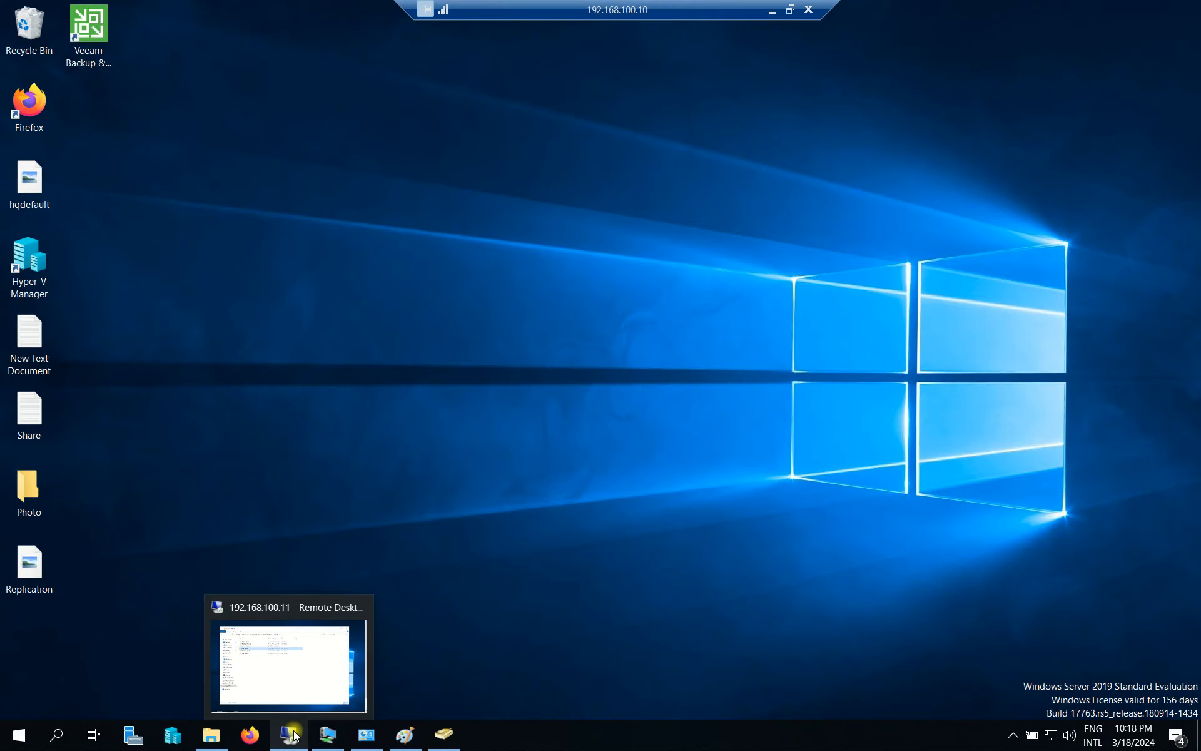
pyautogui.click(278, 678)
pyautogui.moveTo(625, 99); pyautogui.dragTo(719, 42)
pyautogui.moveTo(633, 42); pyautogui.dragTo(597, 42)
pyautogui.moveTo(423, 49); pyautogui.dragTo(395, 41)
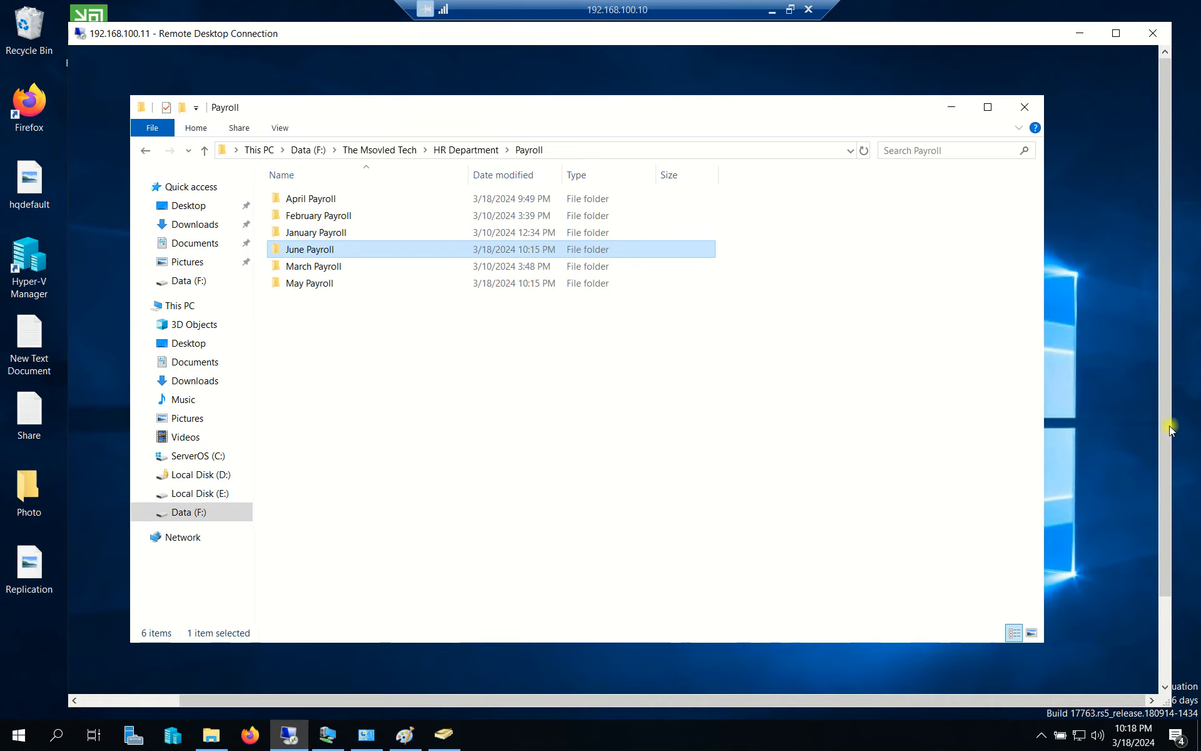
pyautogui.scroll(-3, 1162, 518)
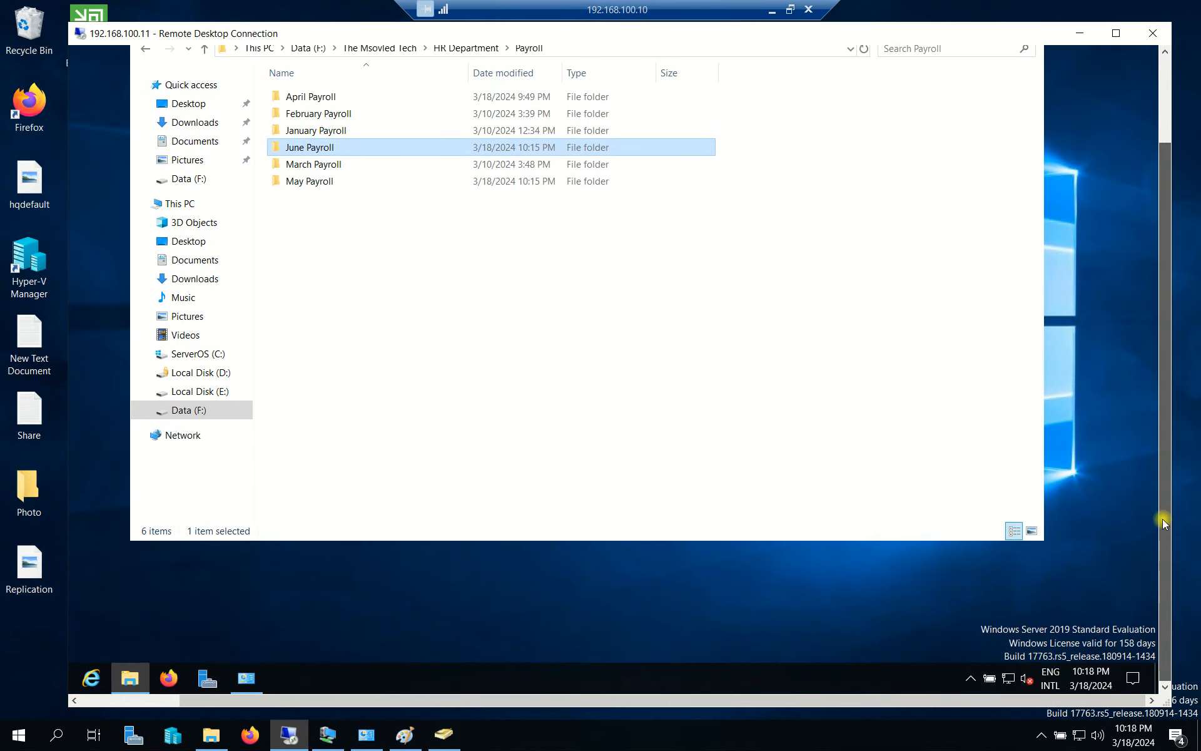
pyautogui.click(240, 682)
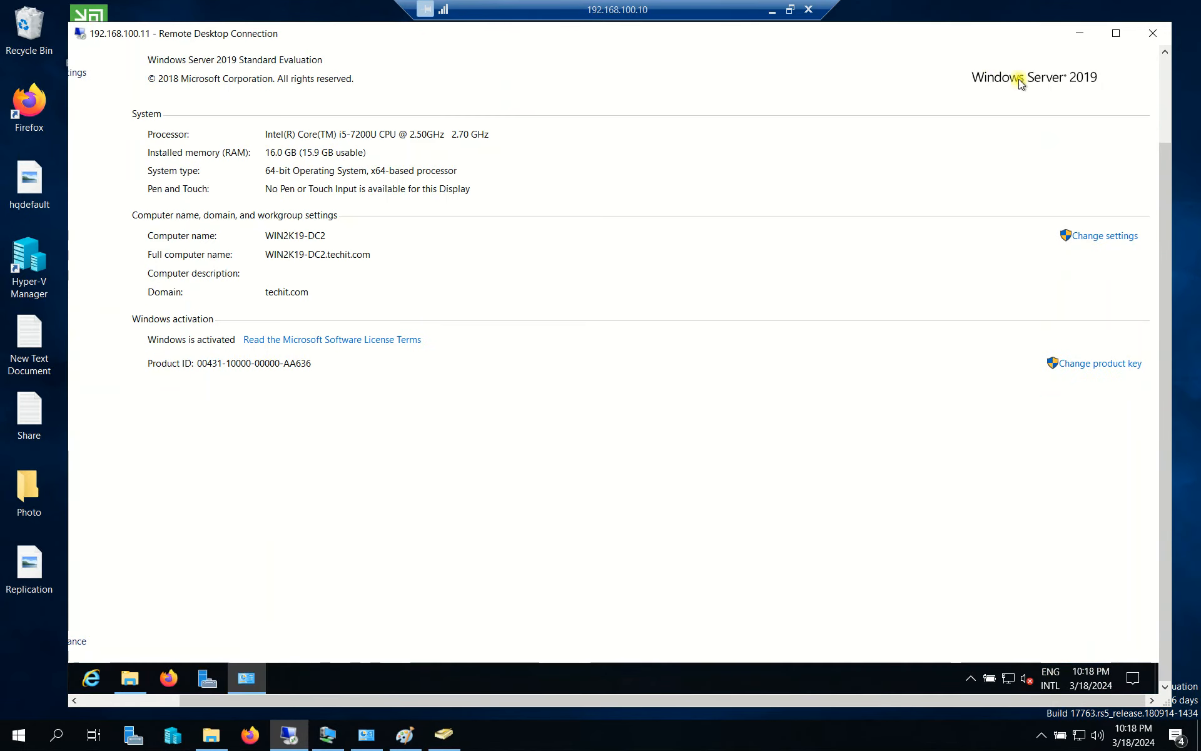
pyautogui.scroll(3, 1165, 212)
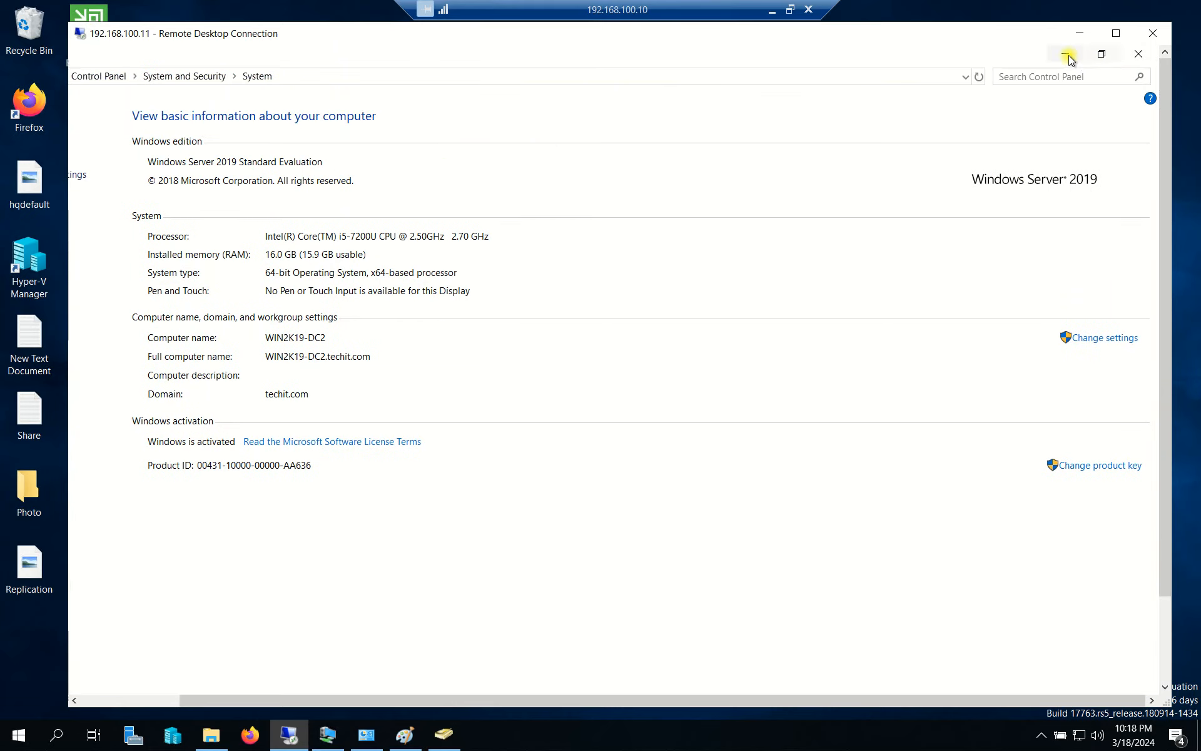
# Browse to Data (F:) > The Msovled Tech > HR Department > Recruitment on DC2.
pyautogui.click(181, 511)
pyautogui.doubleClick(311, 233)
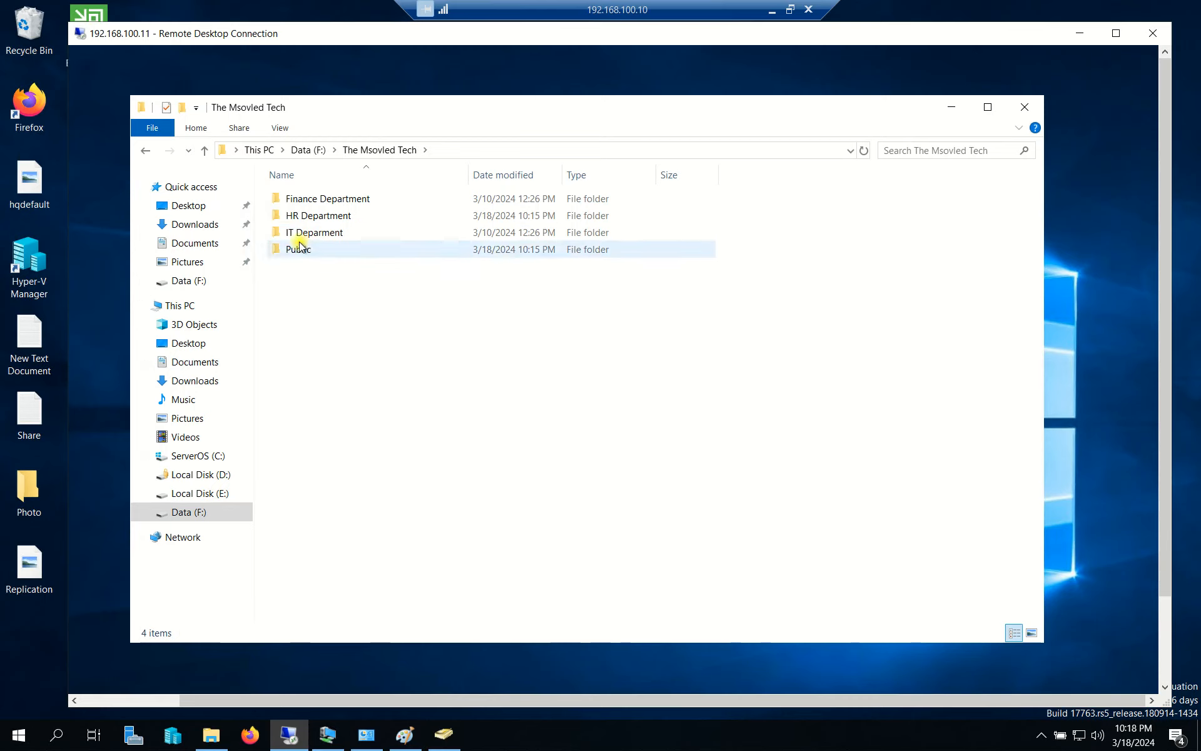
pyautogui.doubleClick(327, 216)
pyautogui.doubleClick(304, 202)
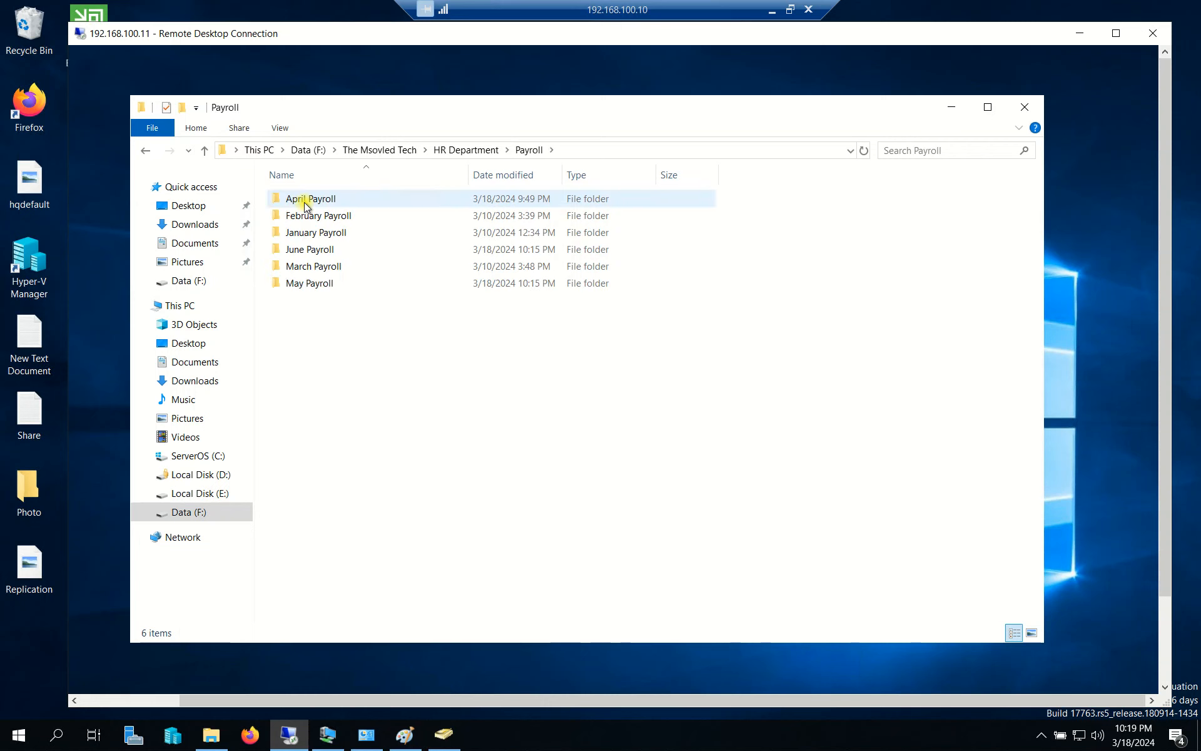
pyautogui.hotkey('alt', 'Left')
pyautogui.doubleClick(315, 217)
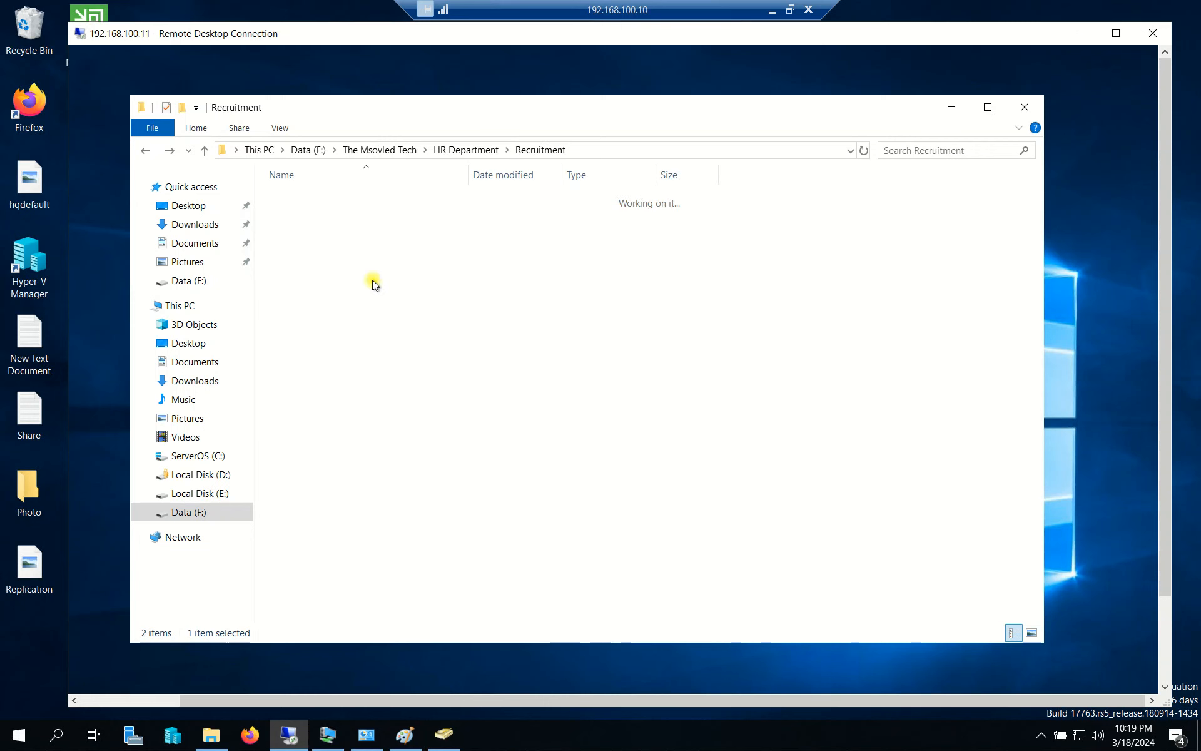
# Select the CV_001 and CV_002 folders to confirm they replicated.
pyautogui.click(328, 197)
pyautogui.moveTo(343, 473); pyautogui.dragTo(320, 188)
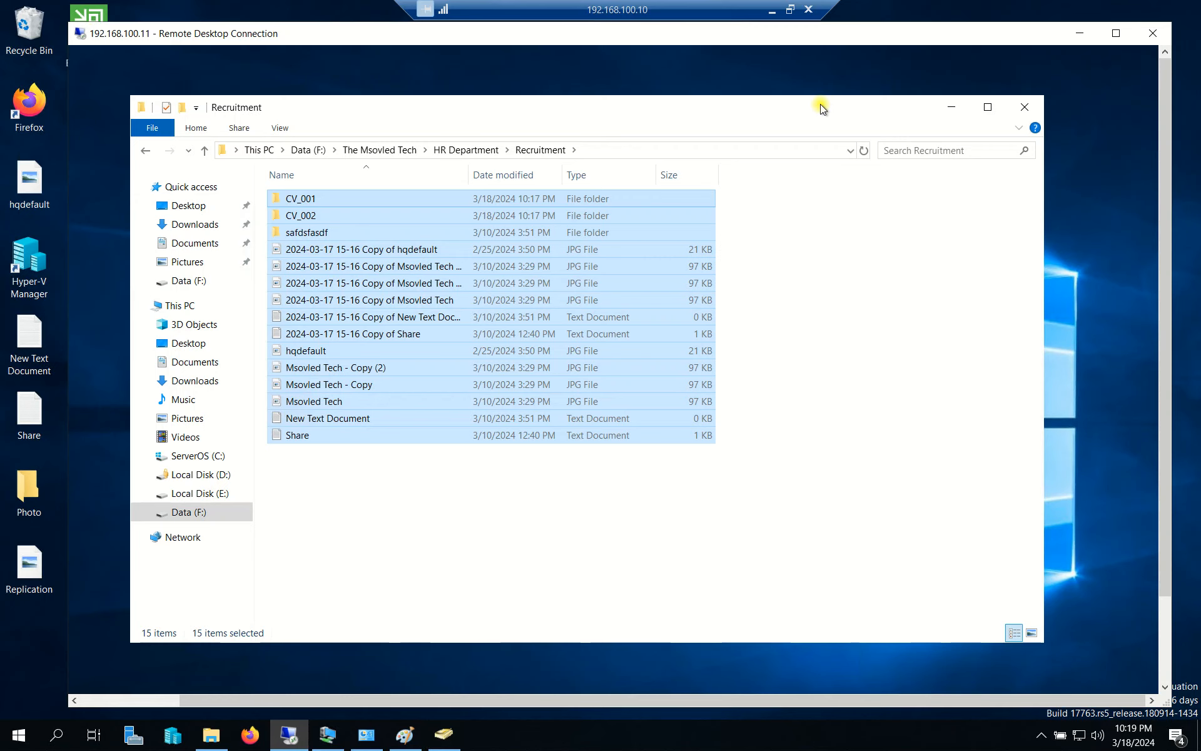
pyautogui.click(358, 544)
pyautogui.click(311, 198)
pyautogui.click(311, 217)
pyautogui.moveTo(417, 485); pyautogui.dragTo(311, 198)
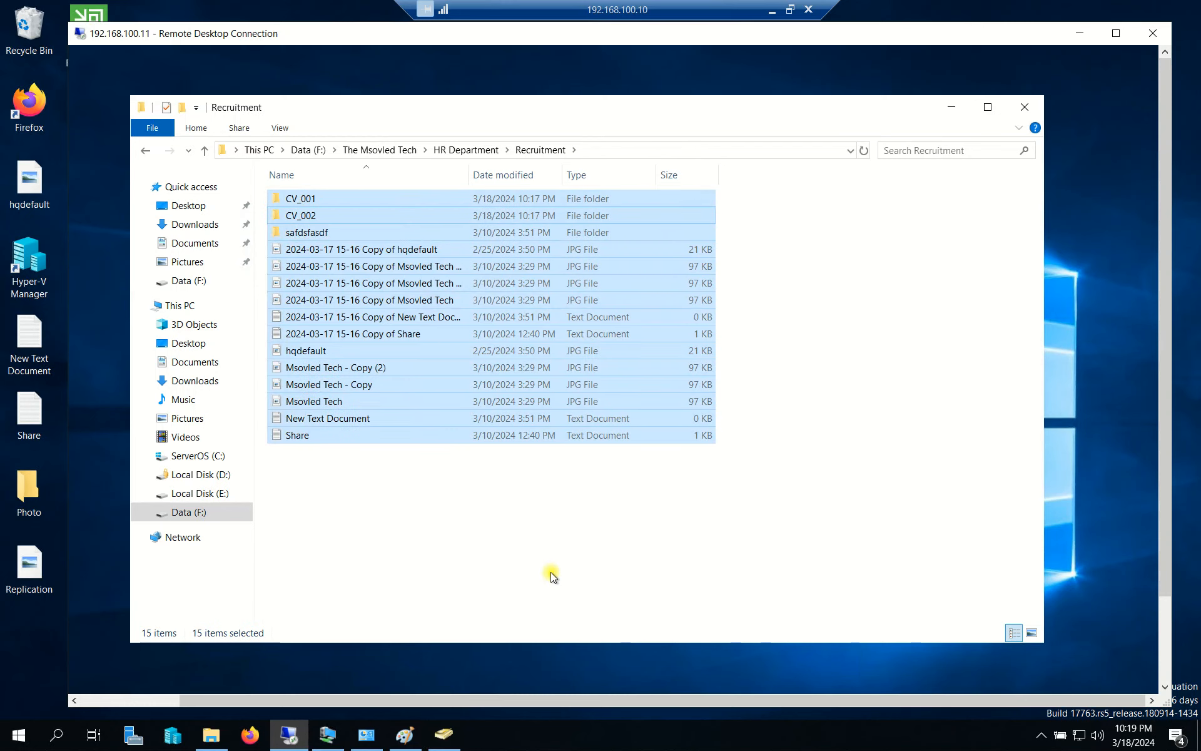
pyautogui.click(551, 573)
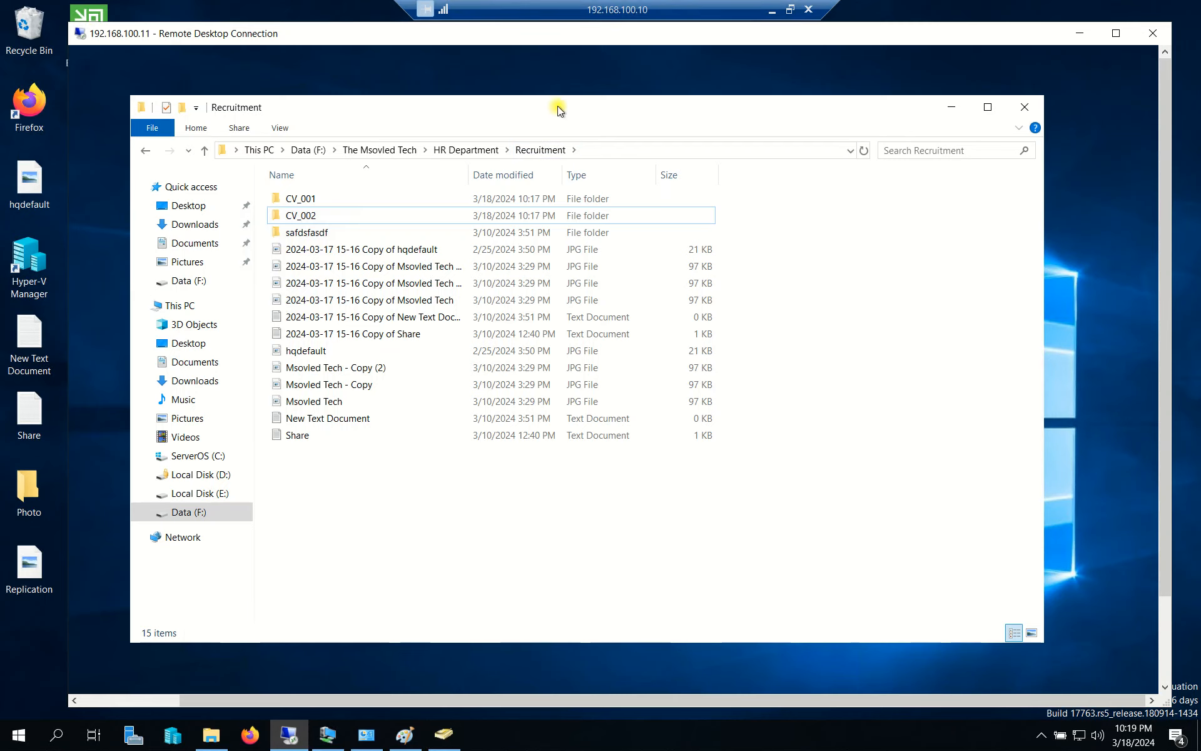
pyautogui.moveTo(557, 106); pyautogui.dragTo(565, 92)
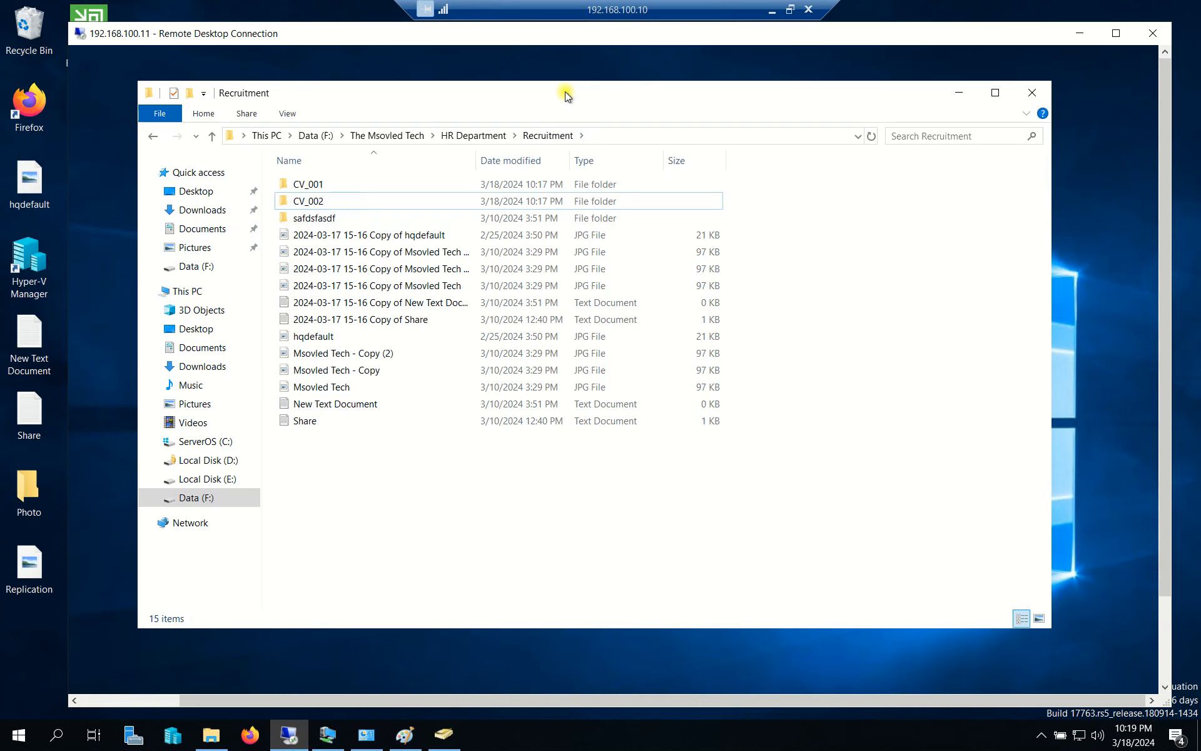